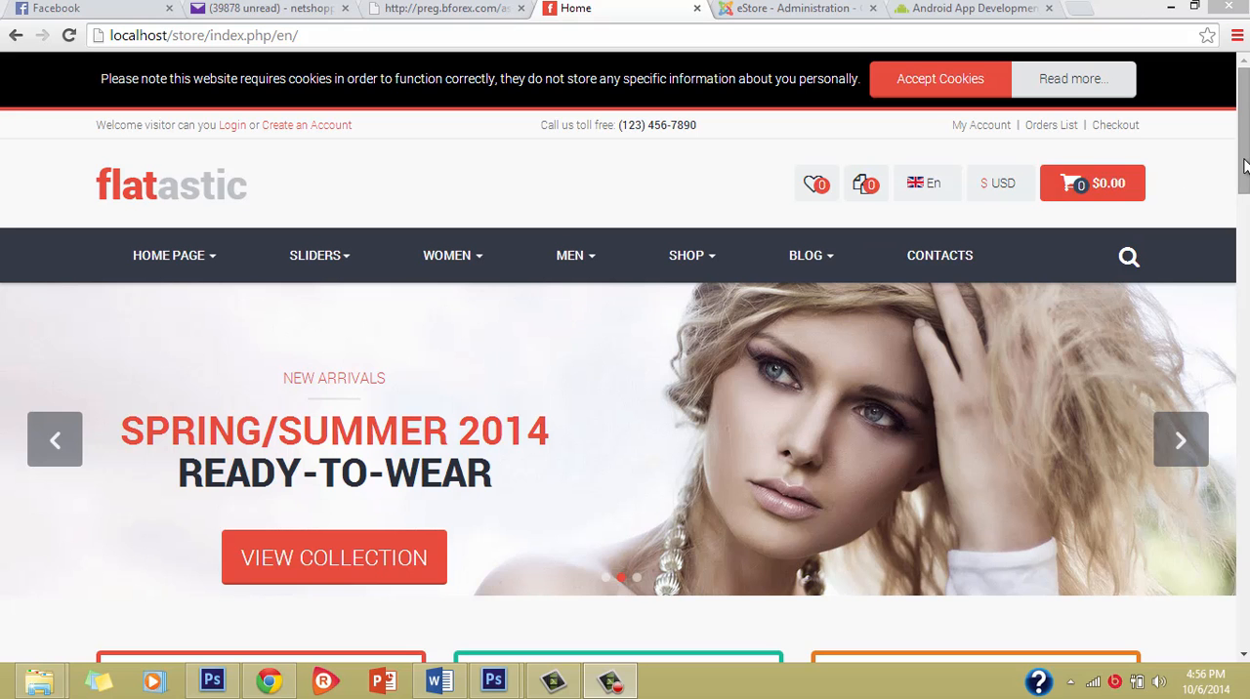
Step: Look over the store's home page, from the banner slider to the featured products, and return to its beginning
mouse_move(1242, 127)
mouse_down()
mouse_move(1243, 469)
mouse_move(1243, 118)
mouse_up()
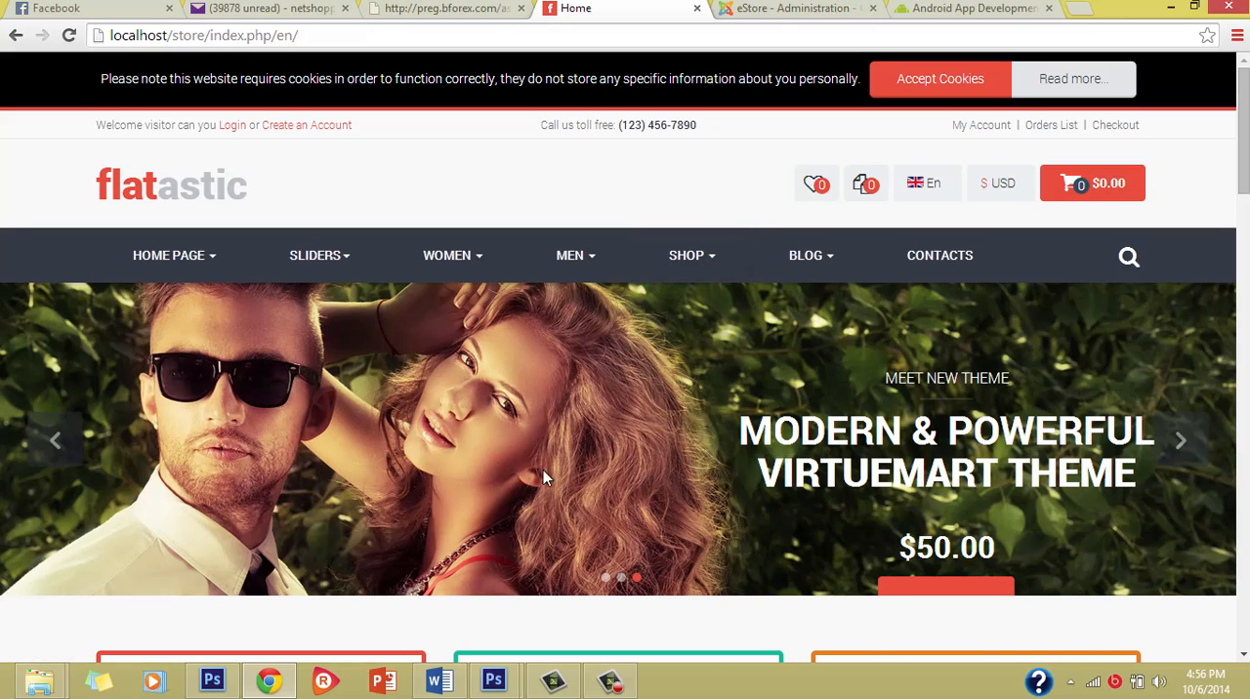
scroll(543, 470, down, 5)
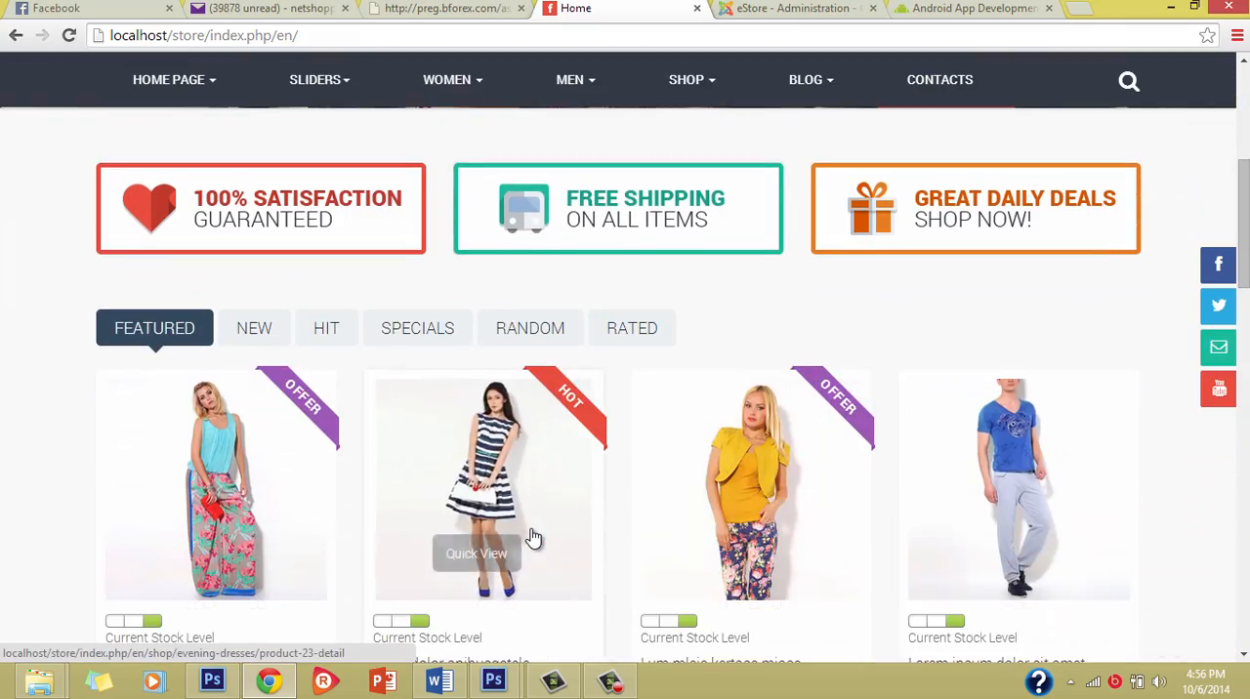
scroll(533, 537, down, 5)
scroll(531, 519, up, 10)
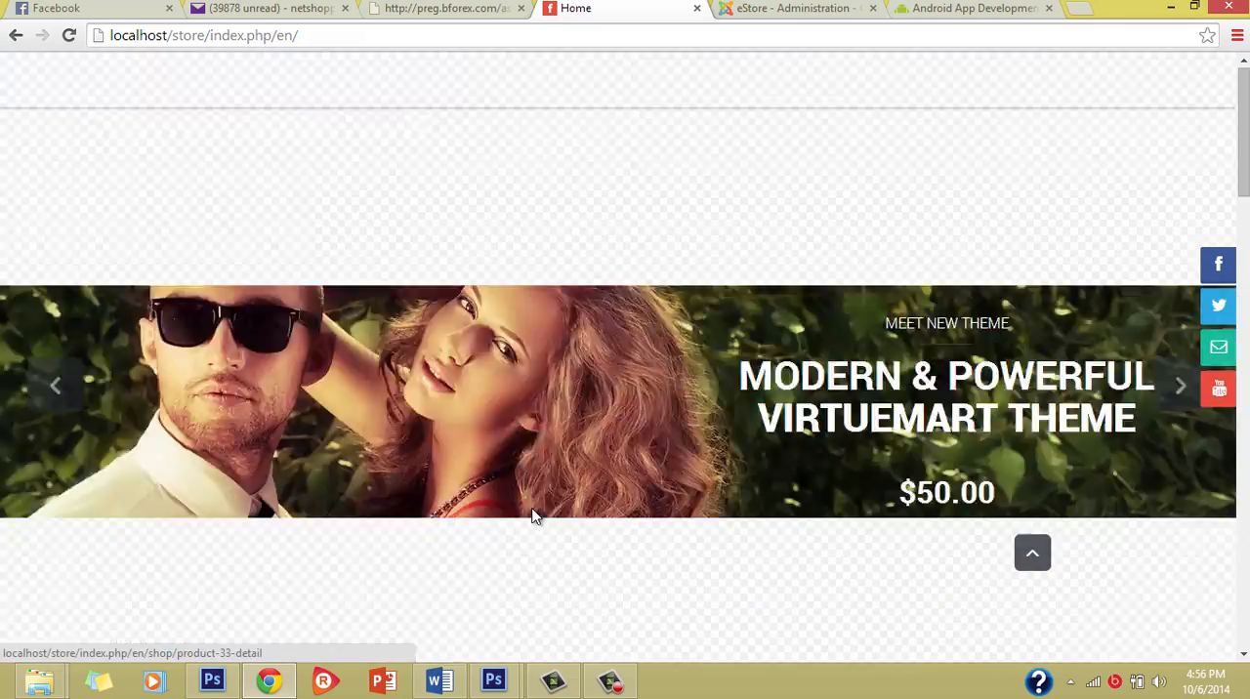
mouse_move(668, 264)
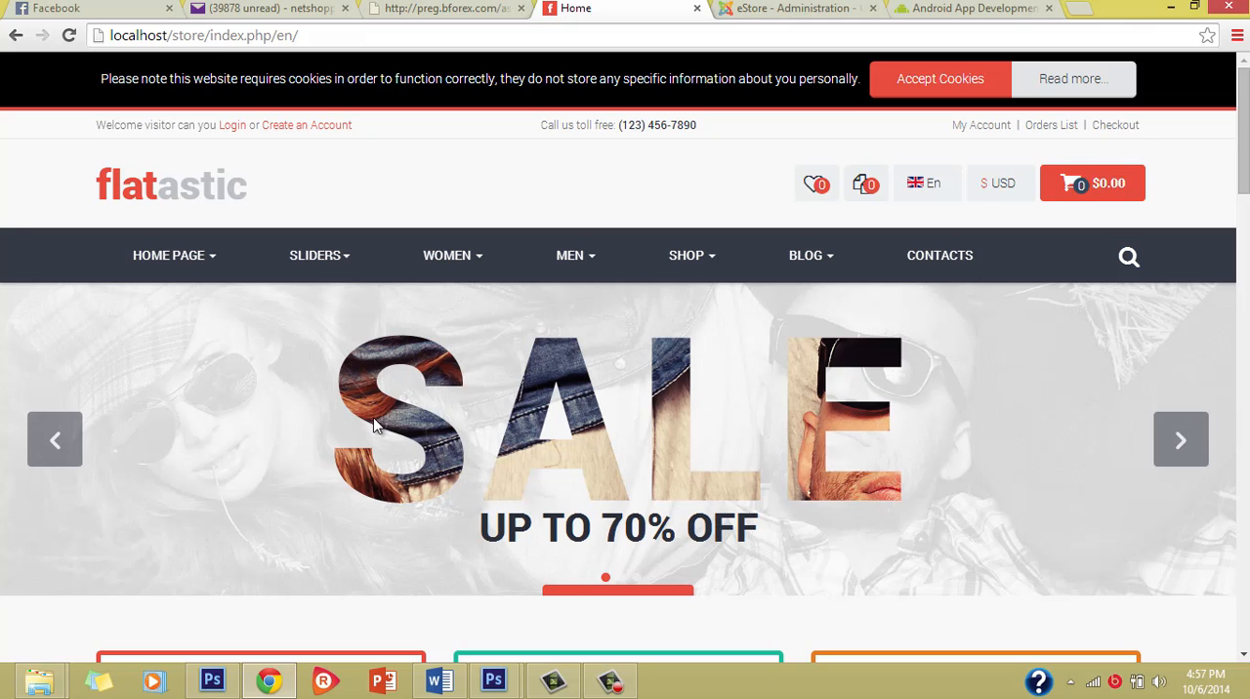
Step: Switch to the eStore Joomla administration and open the VirtueMart component's control panel
click(721, 8)
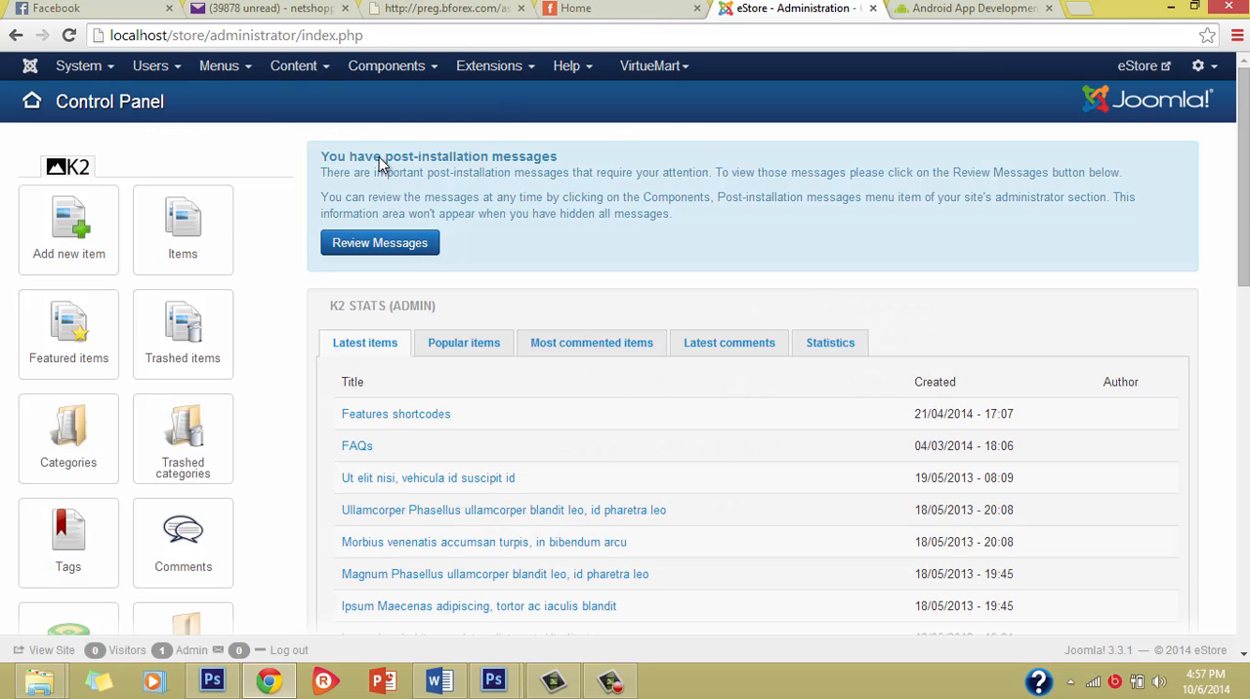
click(659, 70)
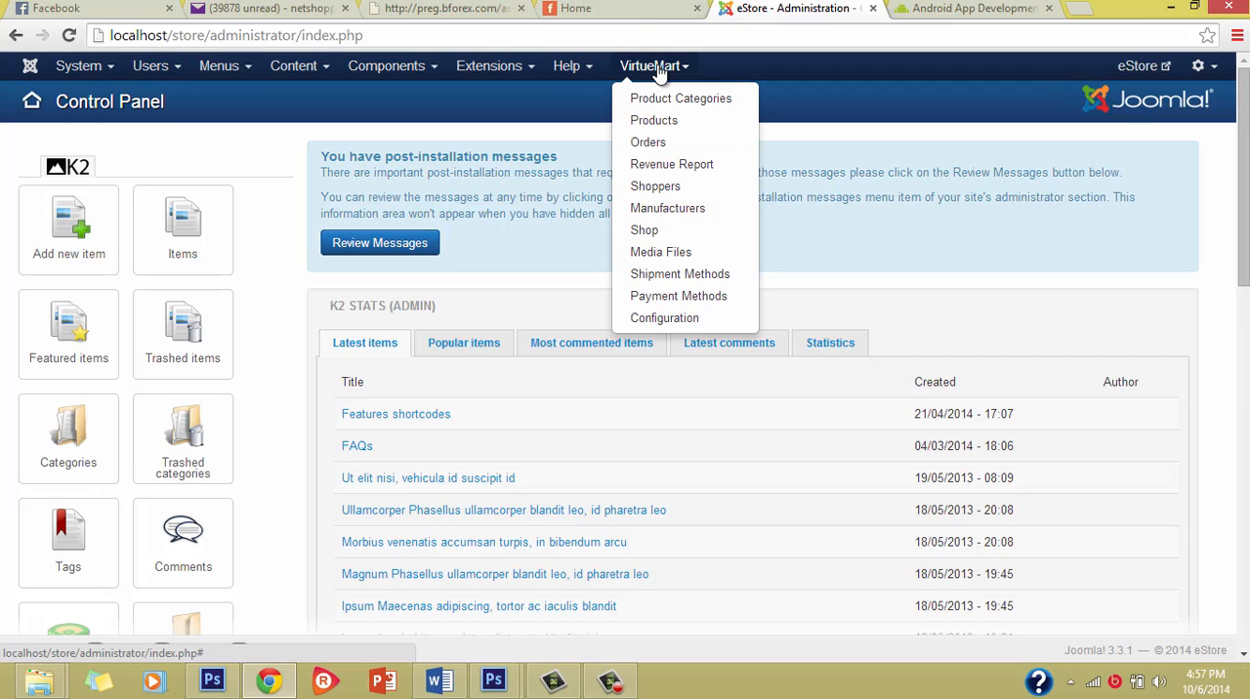
click(517, 239)
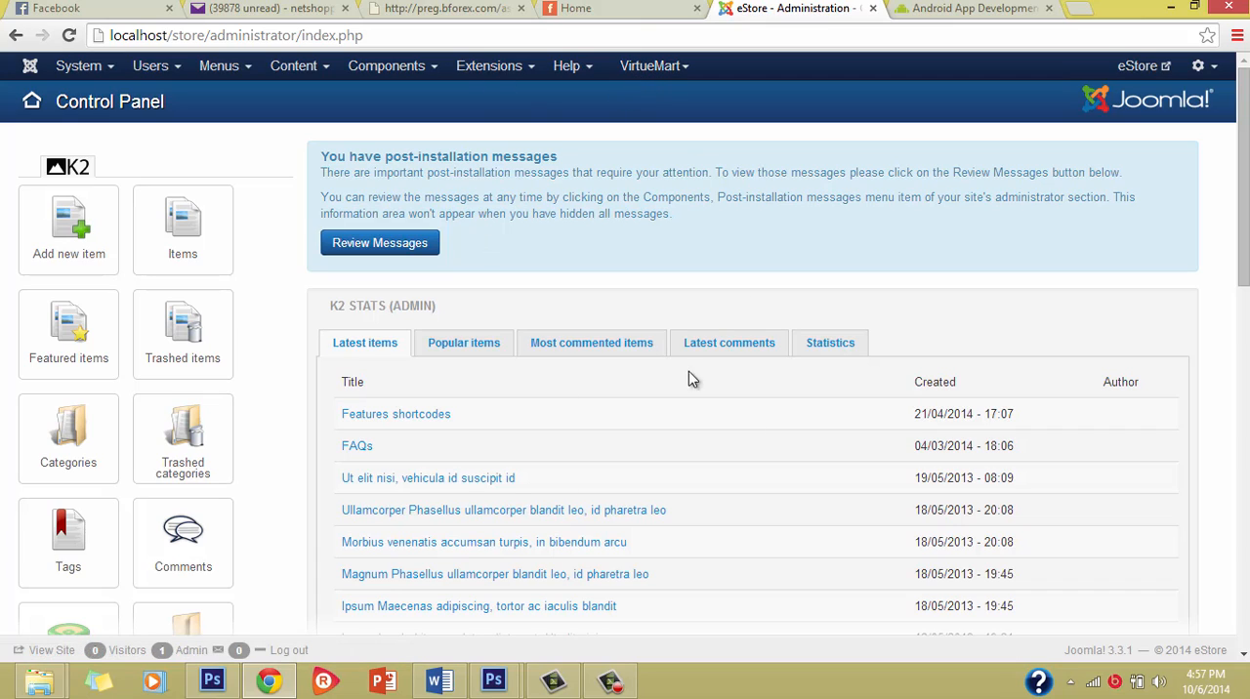
scroll(474, 490, down, 4)
scroll(475, 490, up, 4)
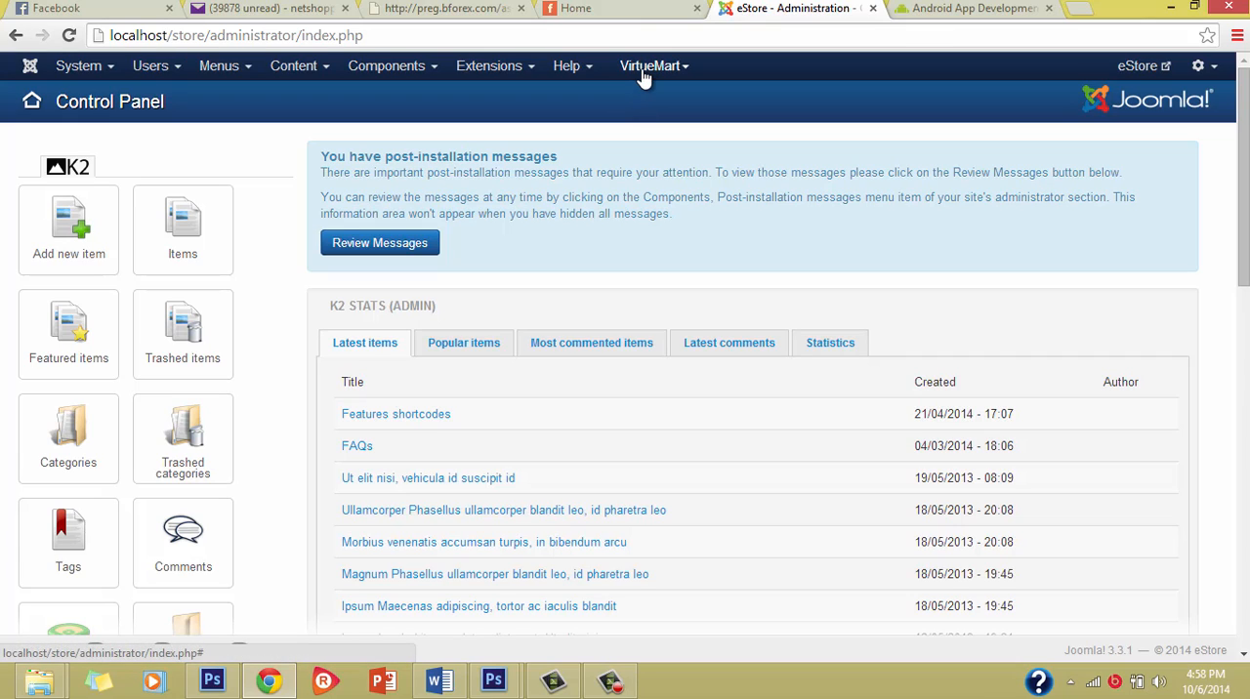
click(414, 82)
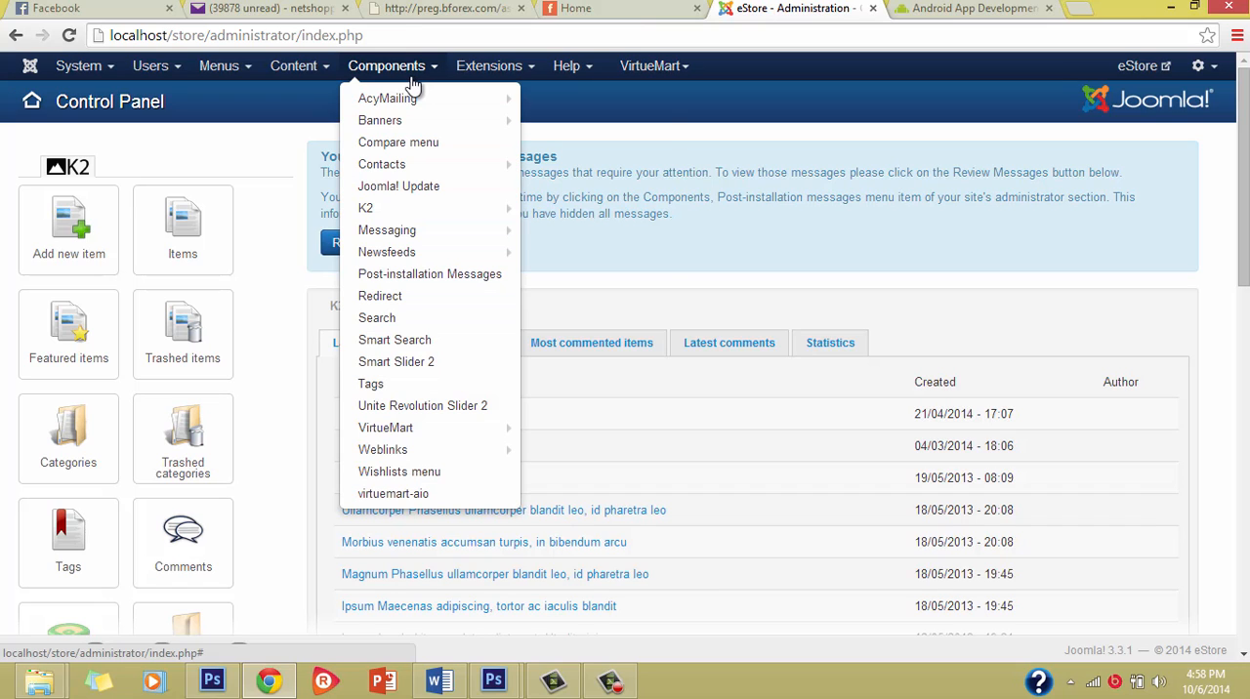
click(425, 430)
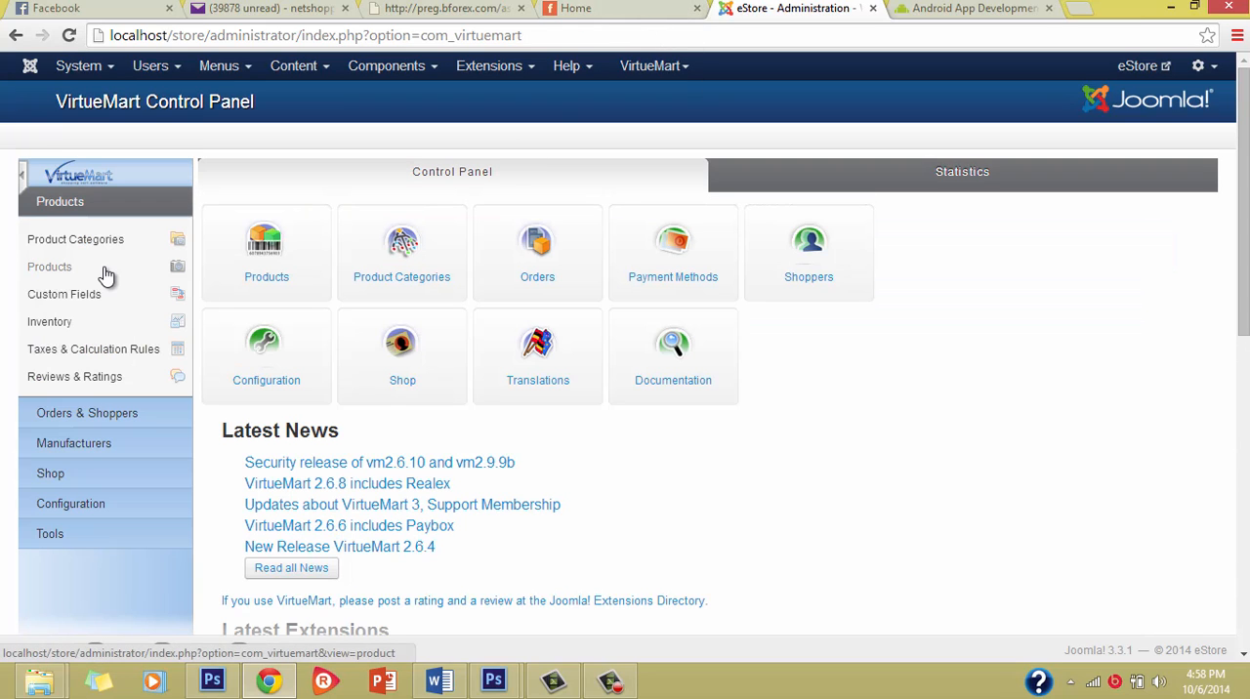
Step: Look through the VirtueMart control panel's shortcuts, latest news and extension listings
scroll(502, 475, down, 3)
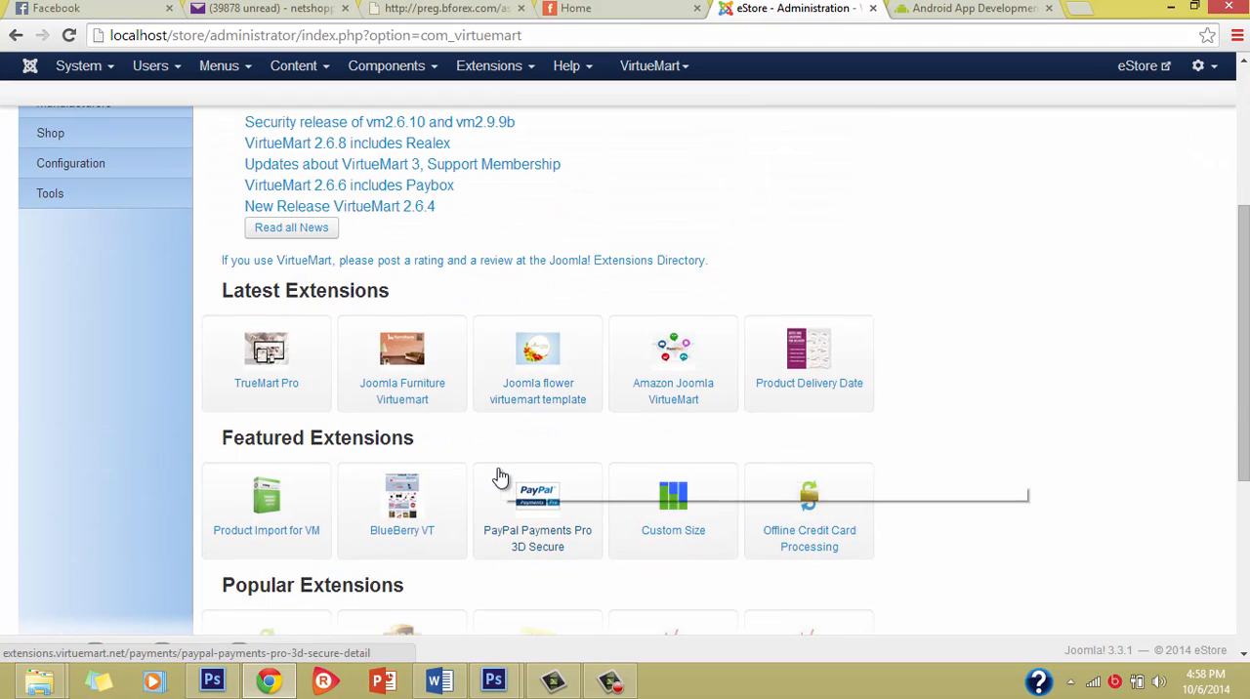
scroll(497, 475, up, 3)
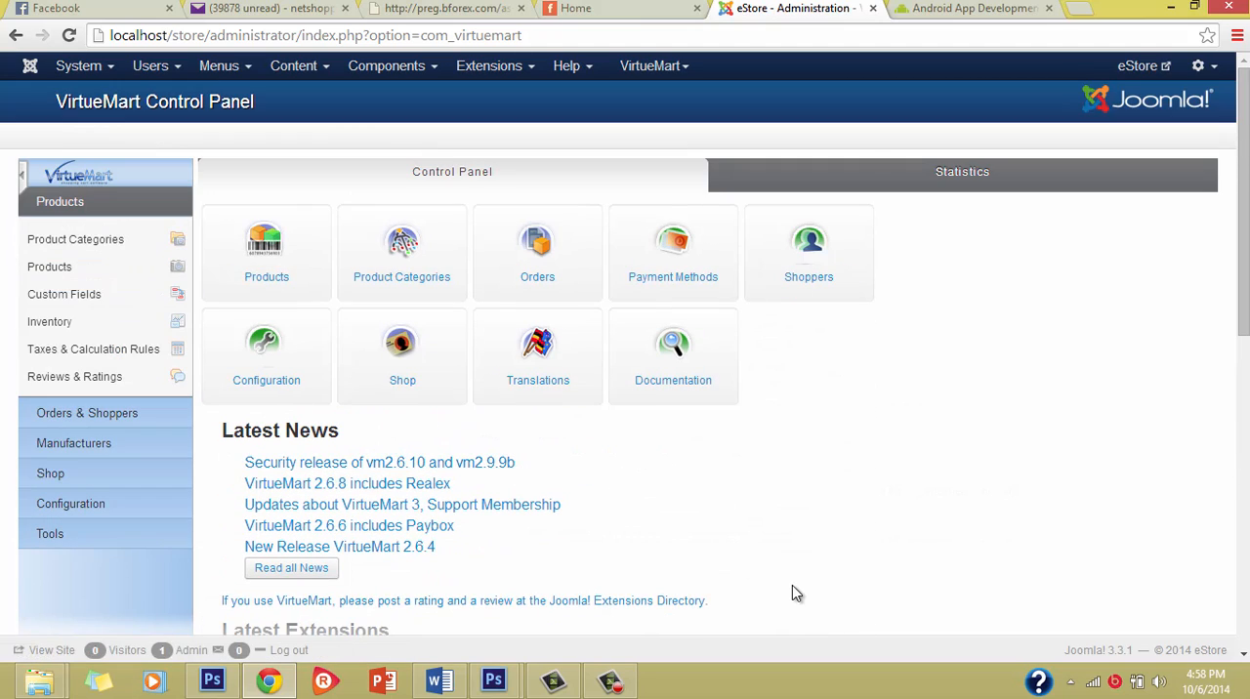
scroll(127, 489, down, 3)
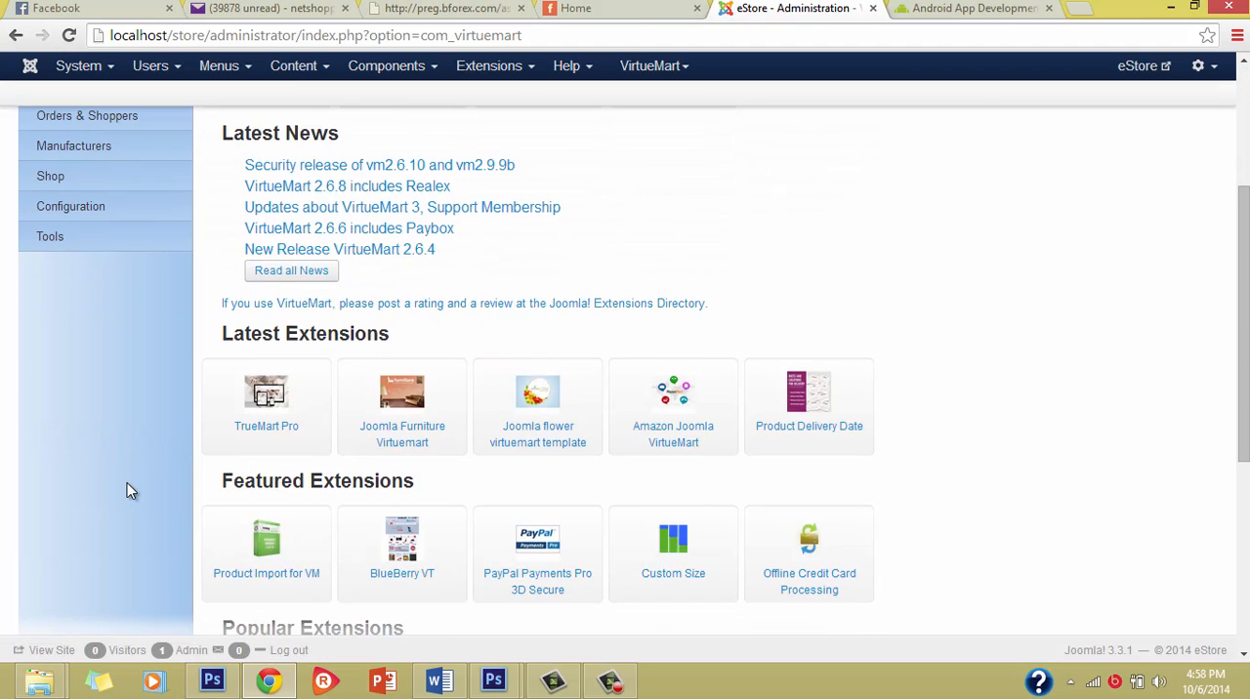
scroll(127, 491, up, 3)
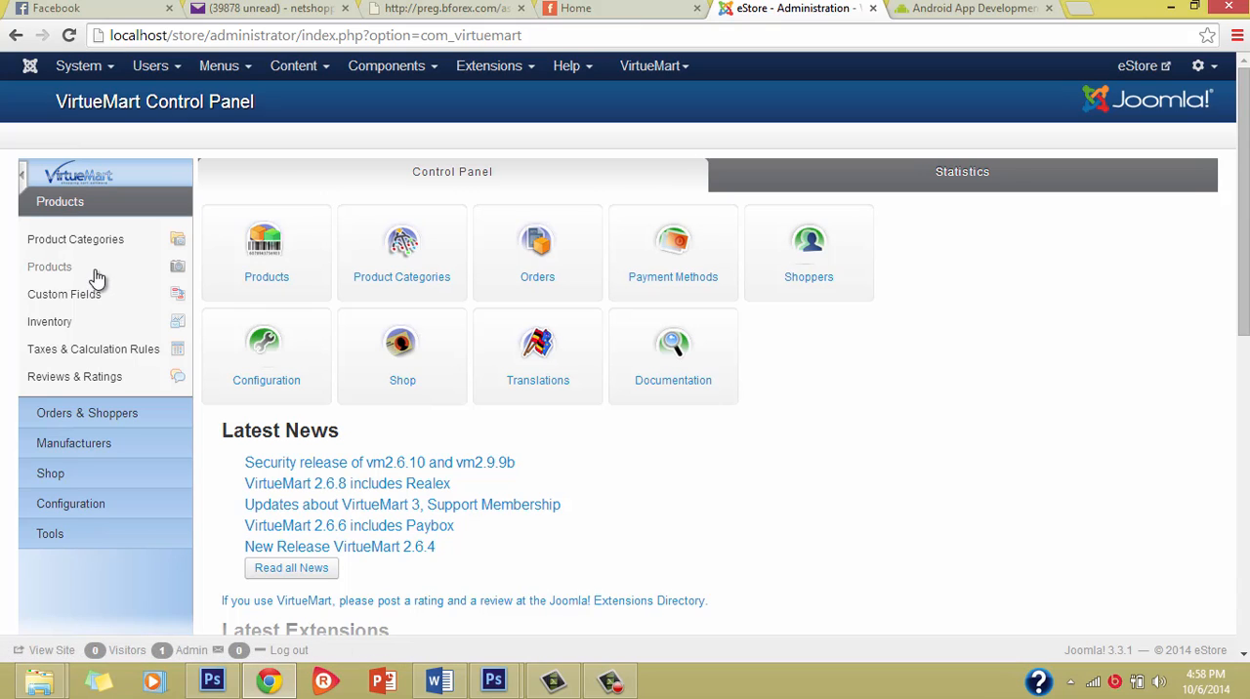
Step: Expand the VirtueMart sections one after another from Orders & Shoppers to Tools, and return to Products
click(105, 413)
click(105, 417)
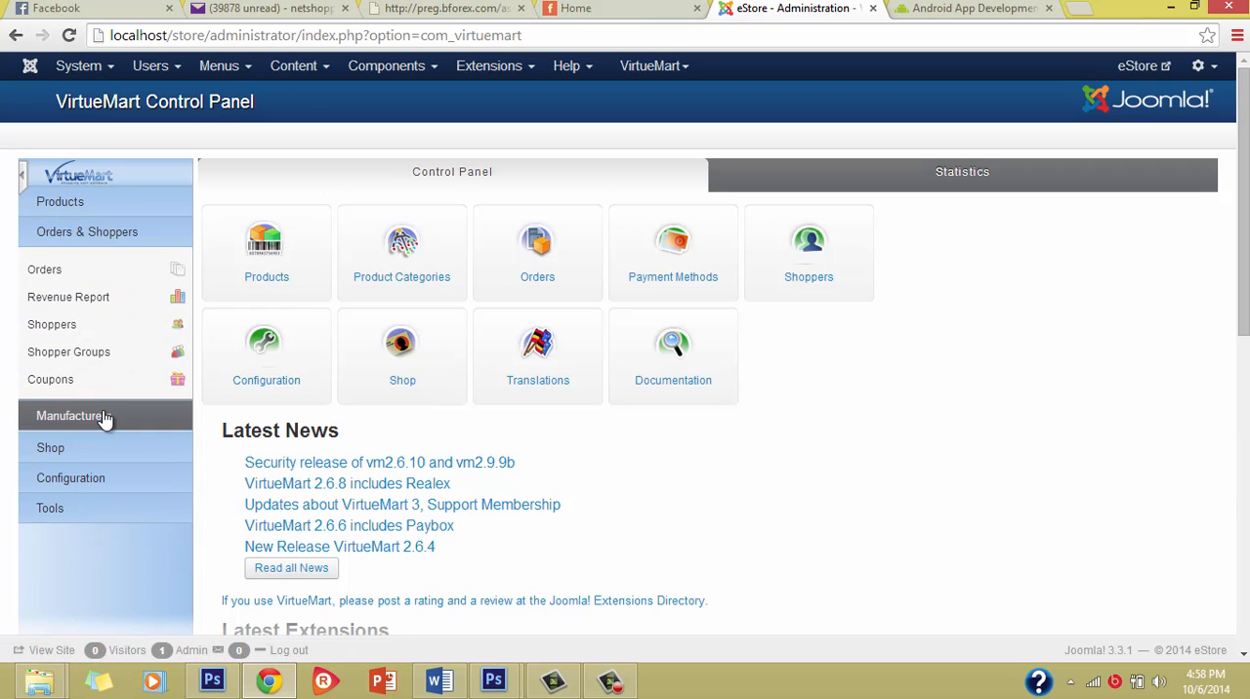
click(103, 367)
click(92, 448)
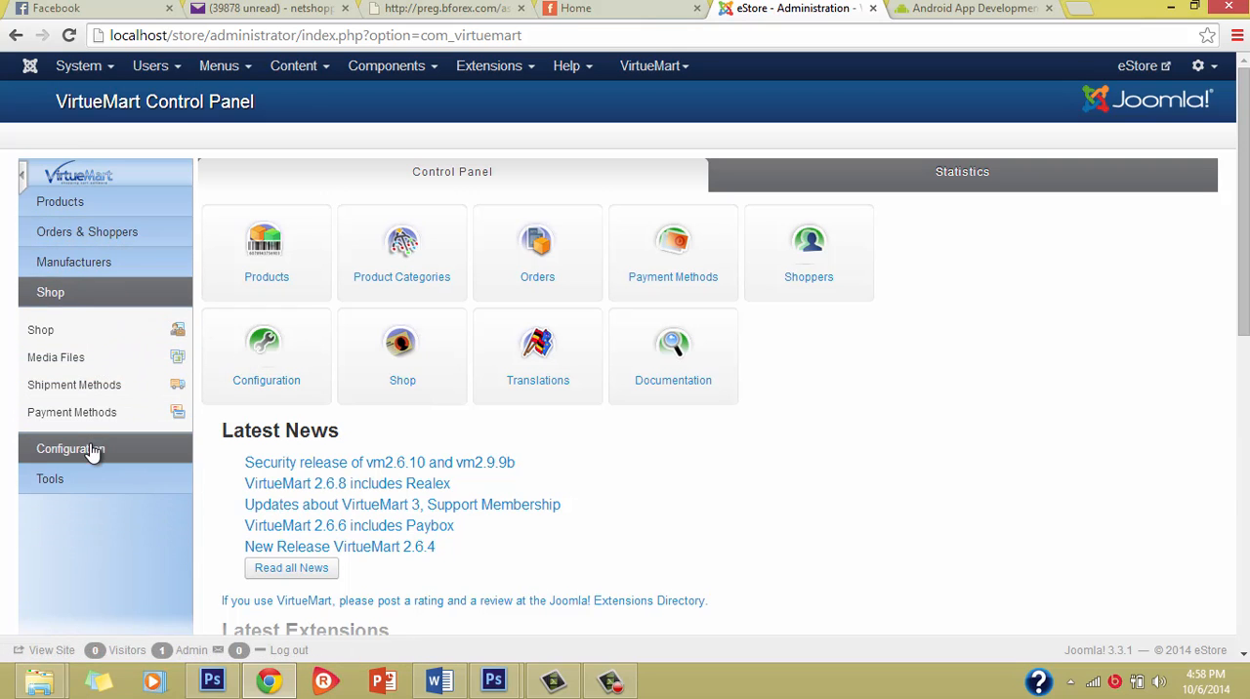
click(91, 508)
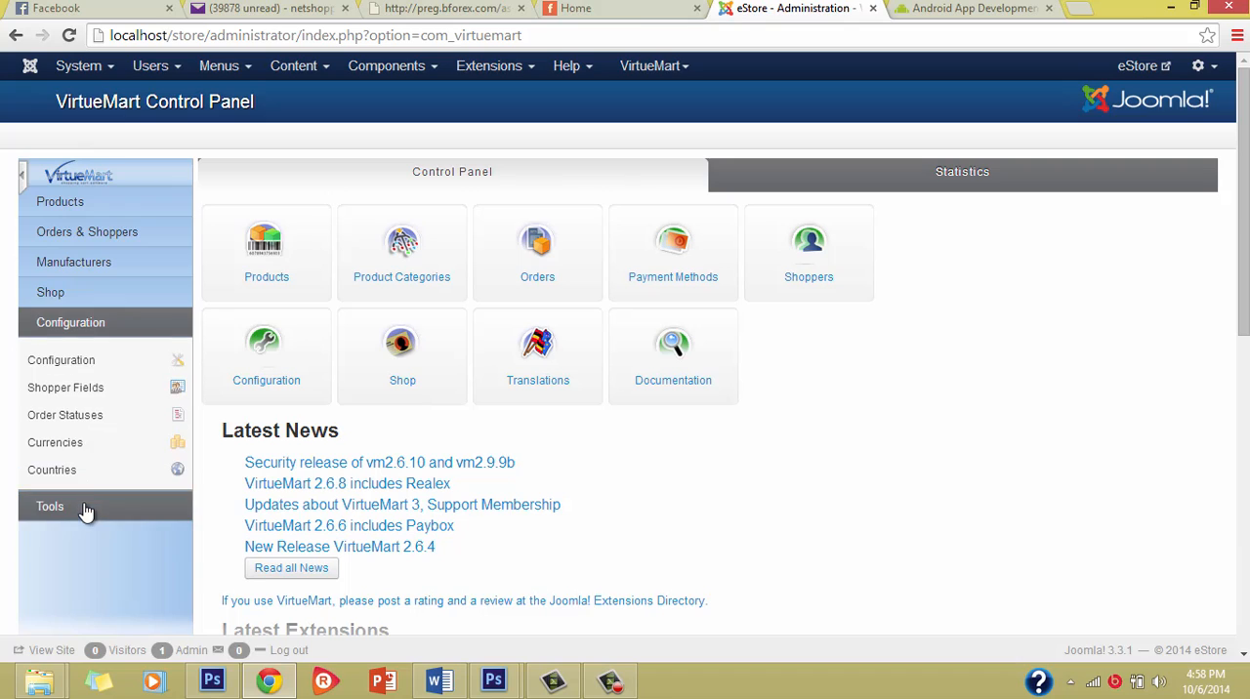
click(94, 205)
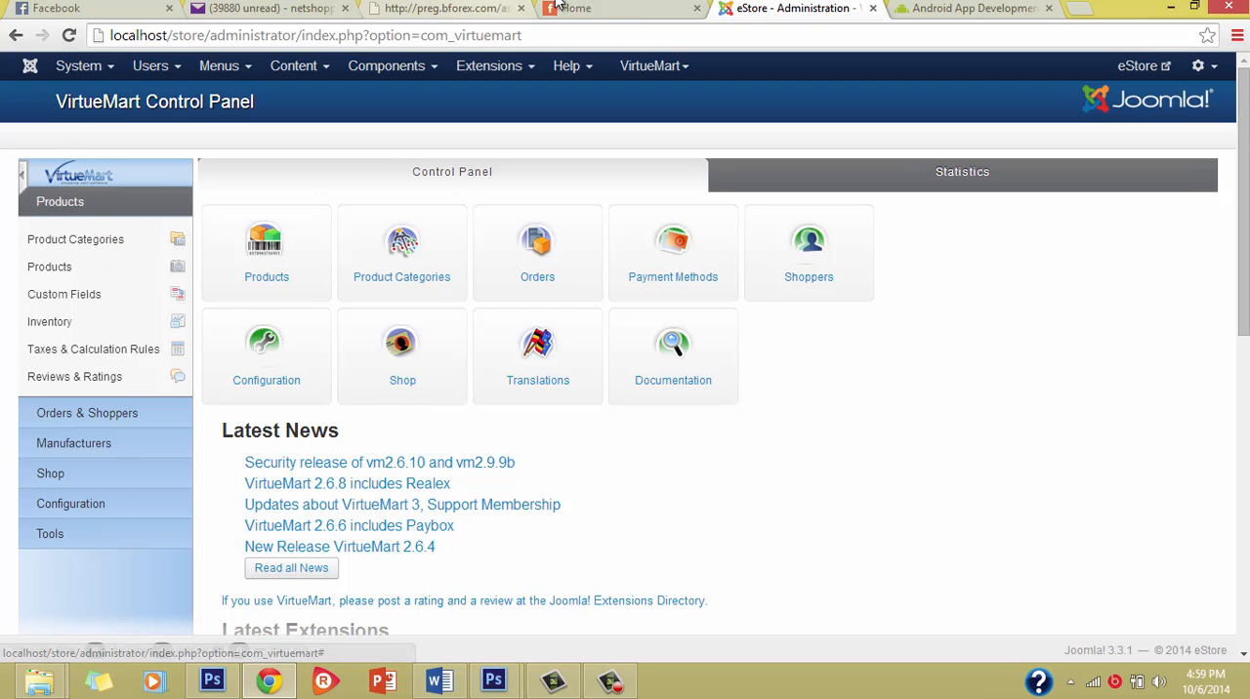
Step: View the Sliders and Women navigation entries on the storefront home page, and return to the VirtueMart administration
click(592, 9)
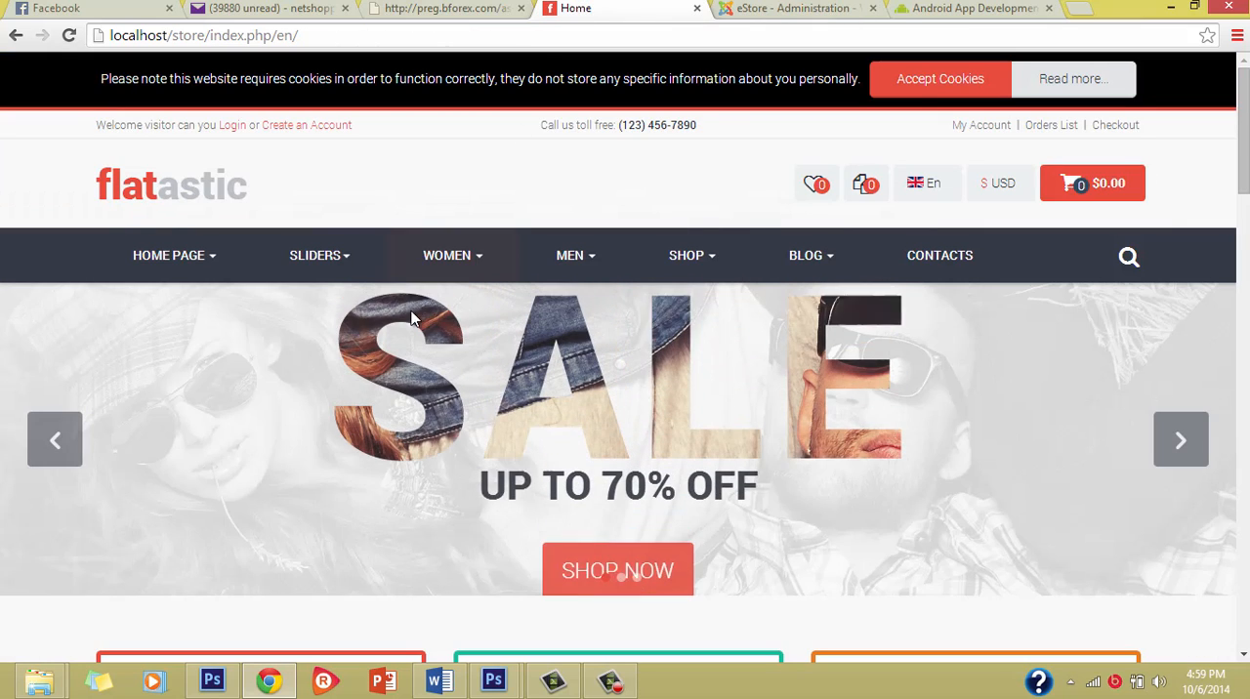
mouse_move(317, 259)
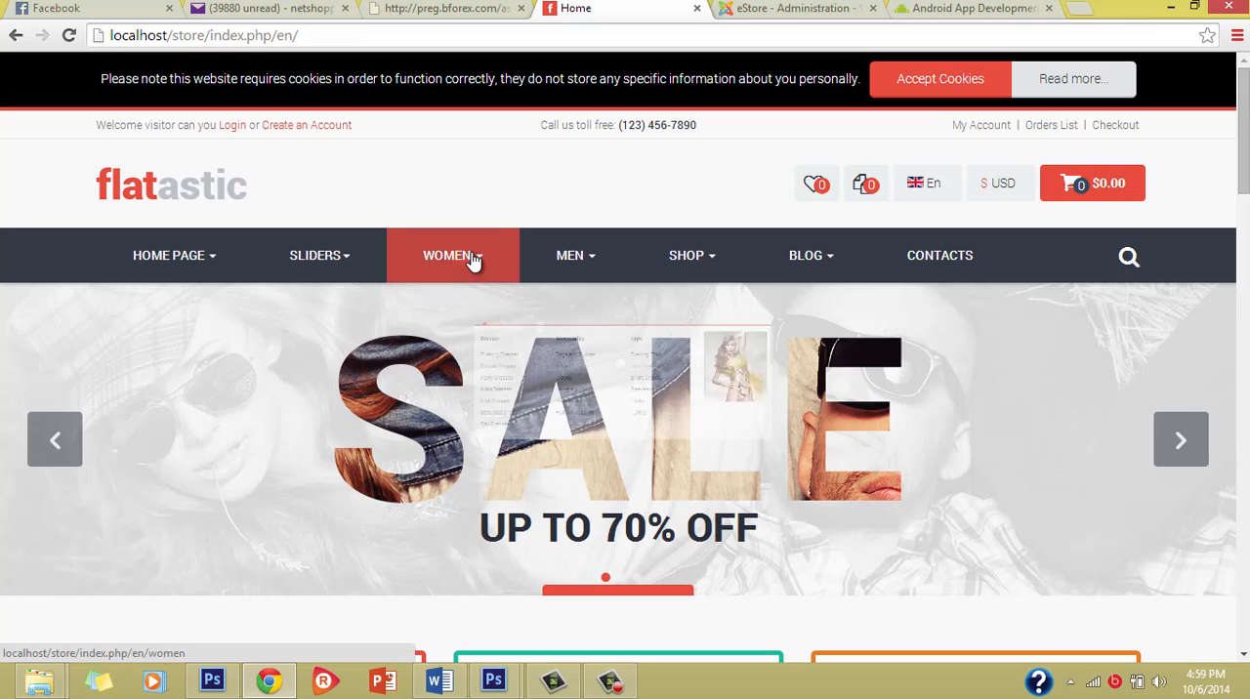
mouse_move(471, 261)
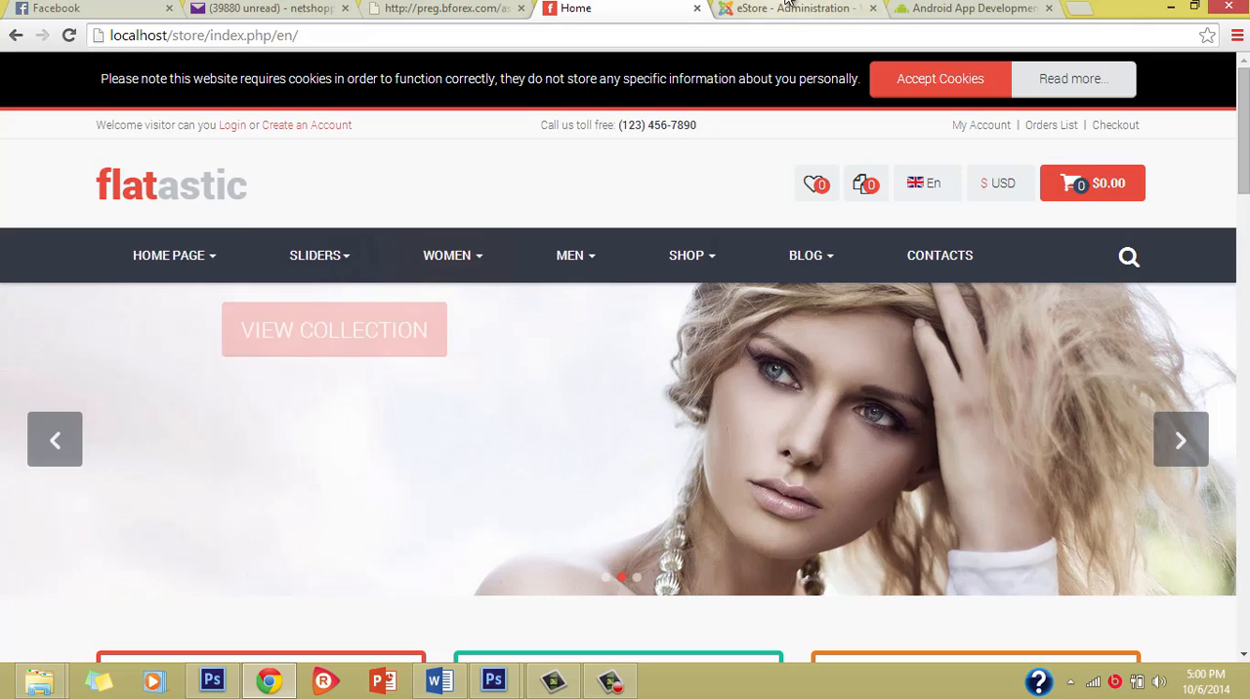
click(796, 8)
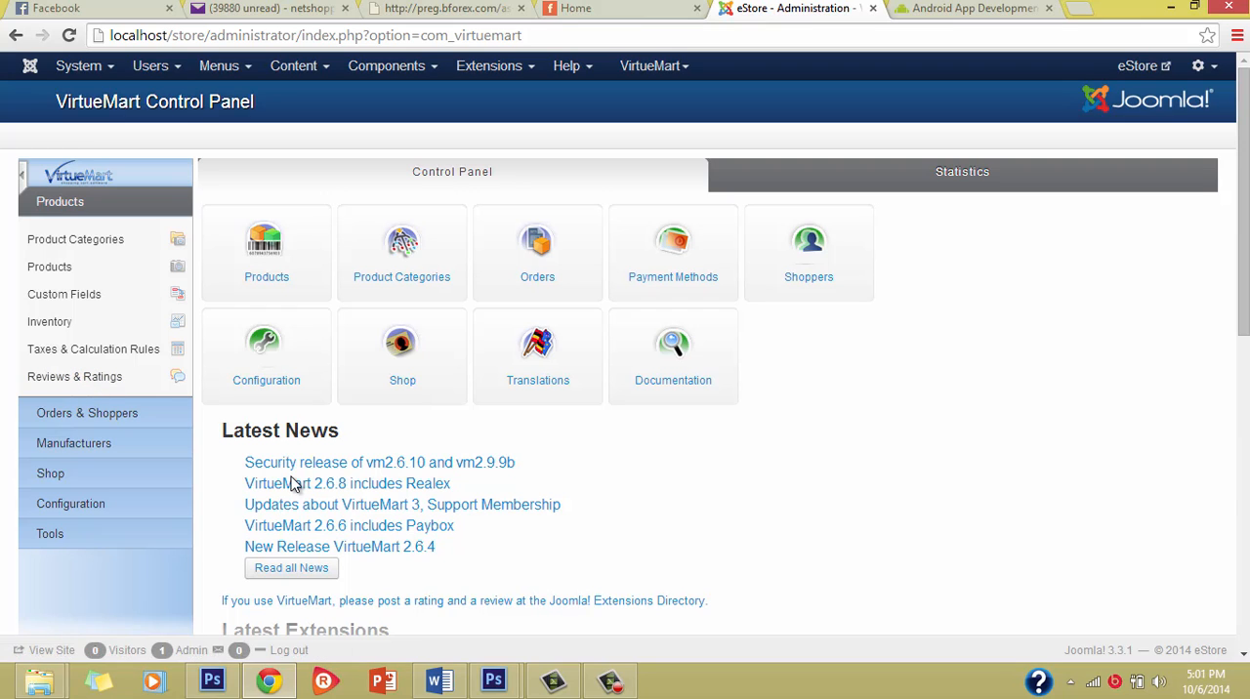
key(super+c)
scroll(290, 481, down, 1)
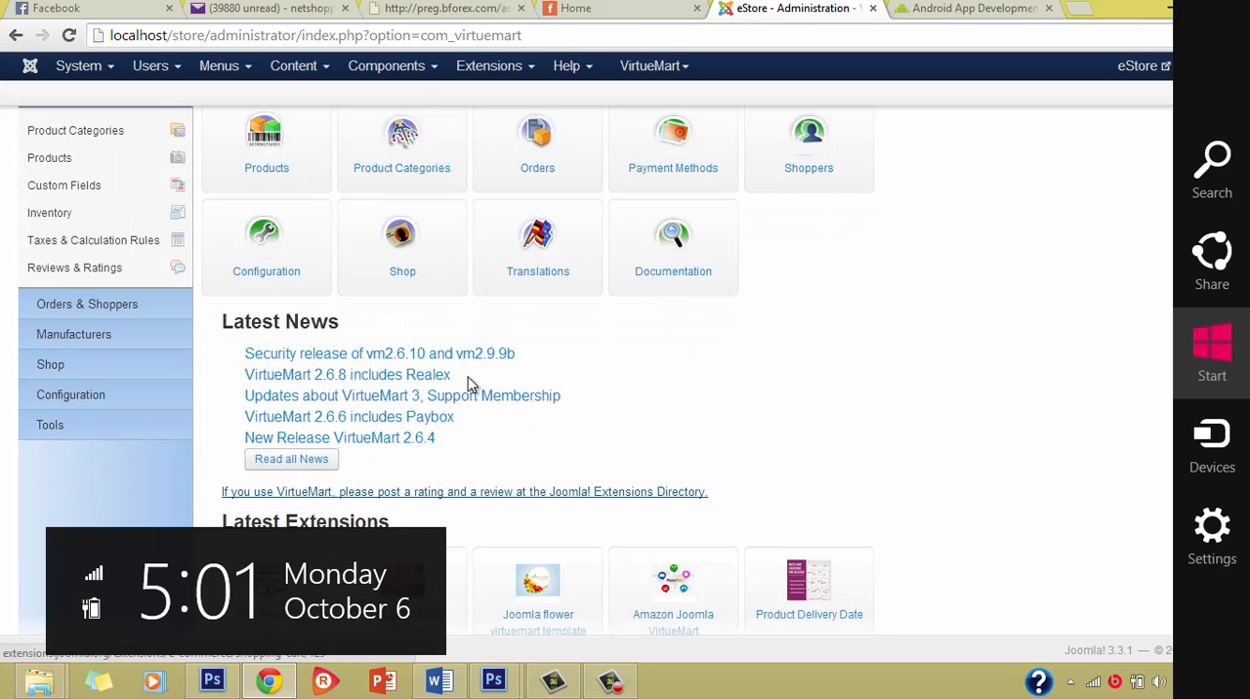
click(763, 369)
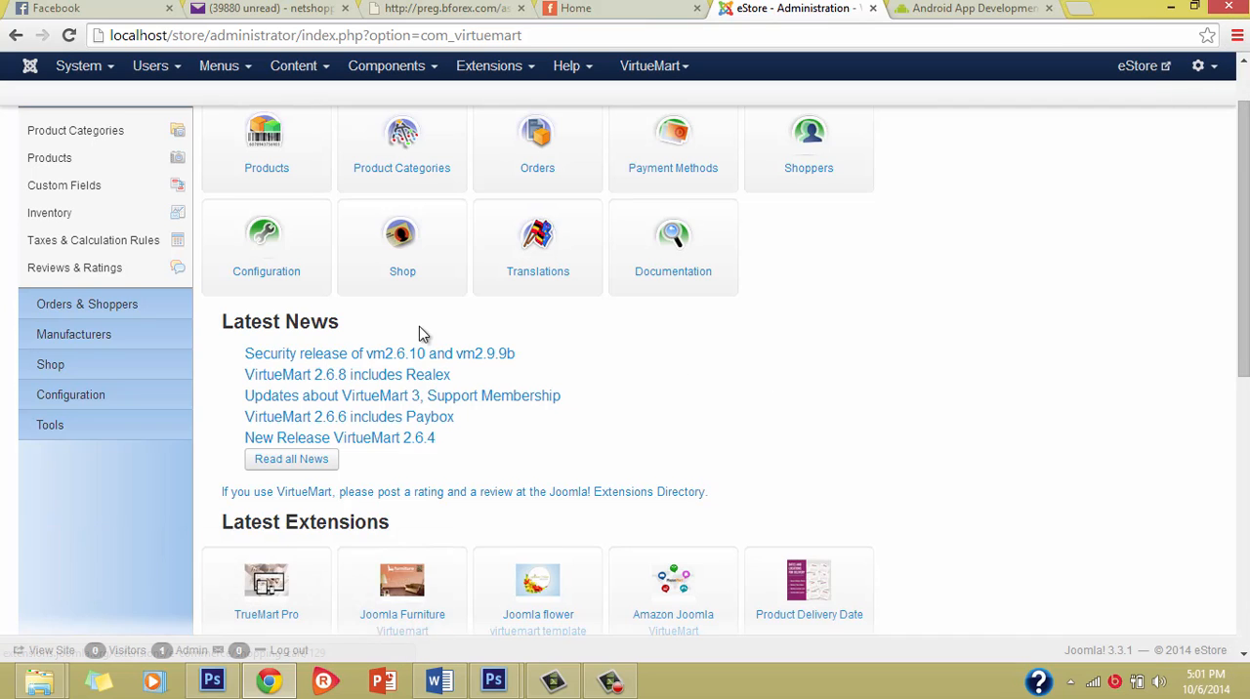
scroll(419, 326, up, 1)
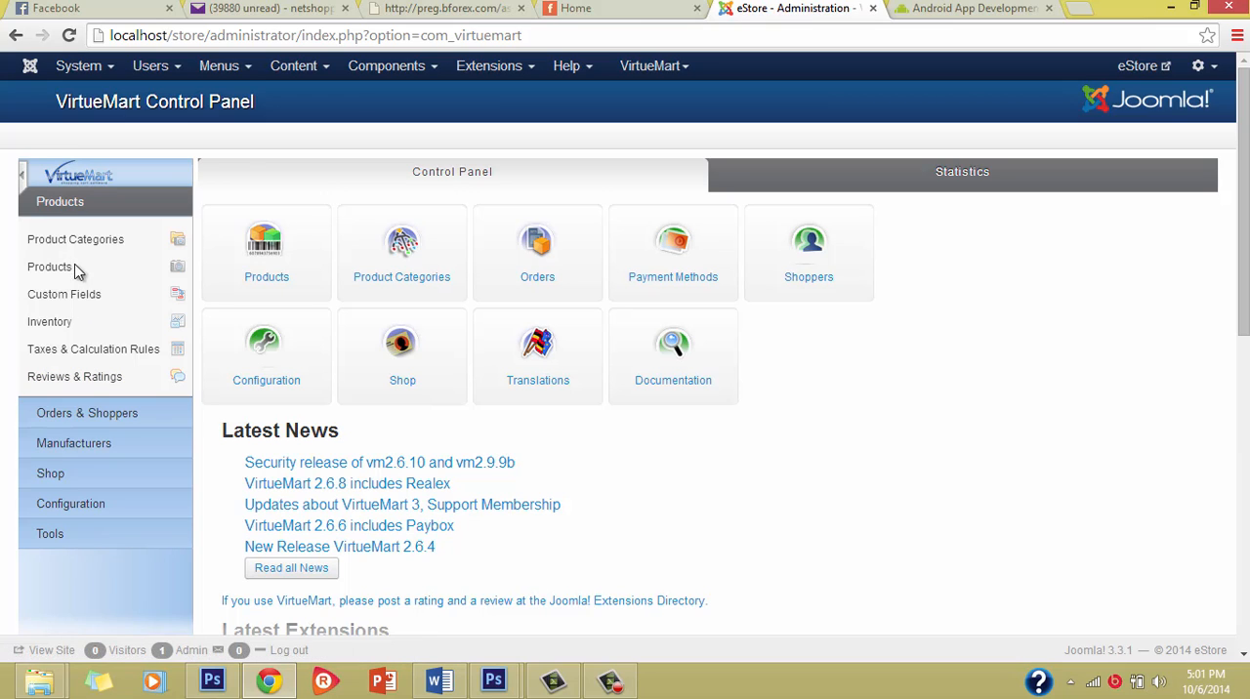
Step: Examine the options listed under Orders & Shoppers, Manufacturers, Shop, Configuration and Tools in turn
click(118, 414)
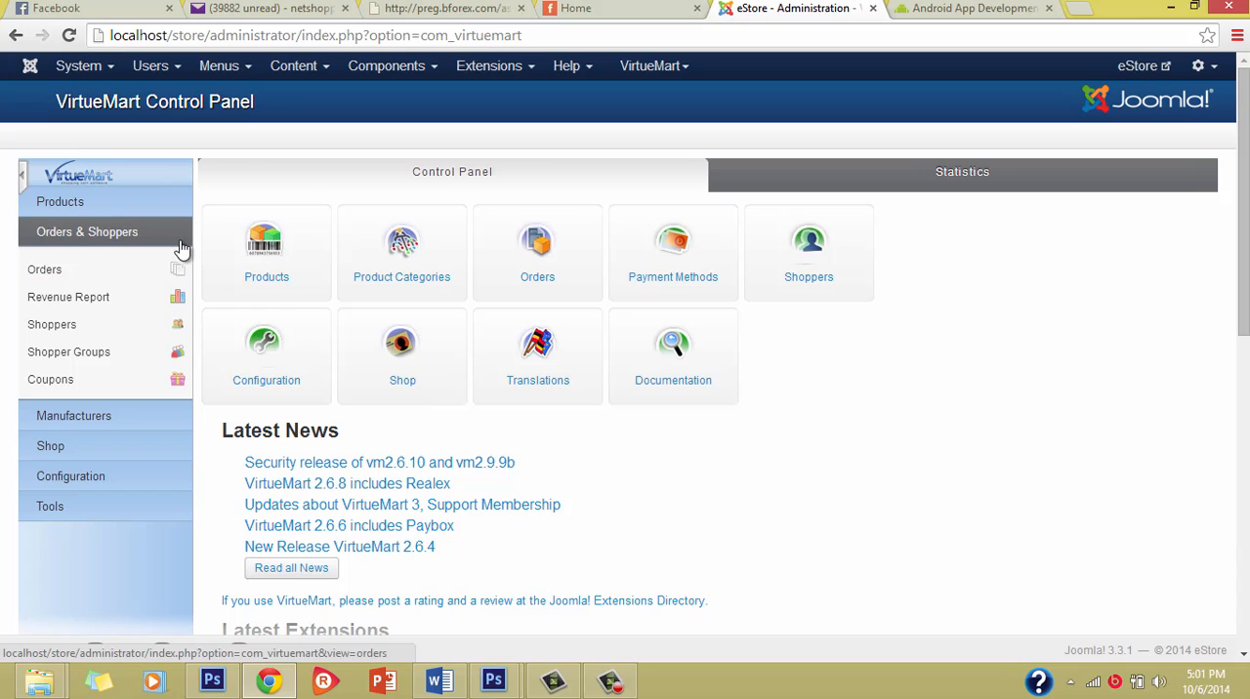
click(107, 307)
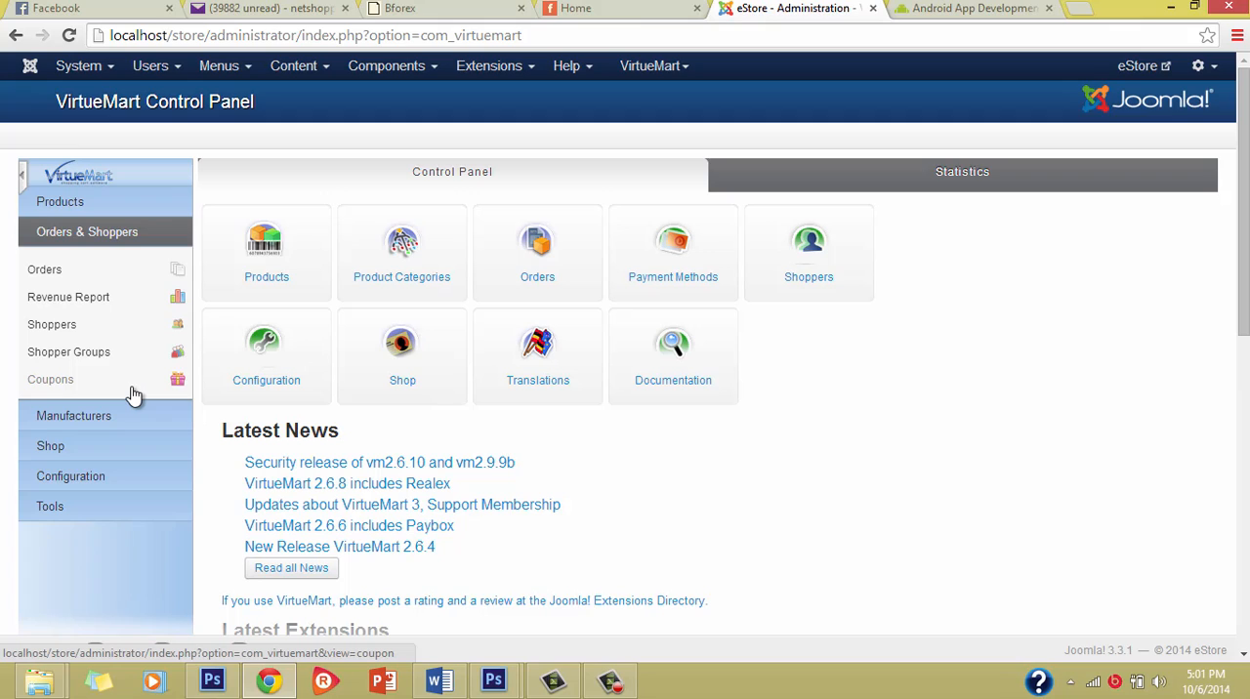
click(118, 424)
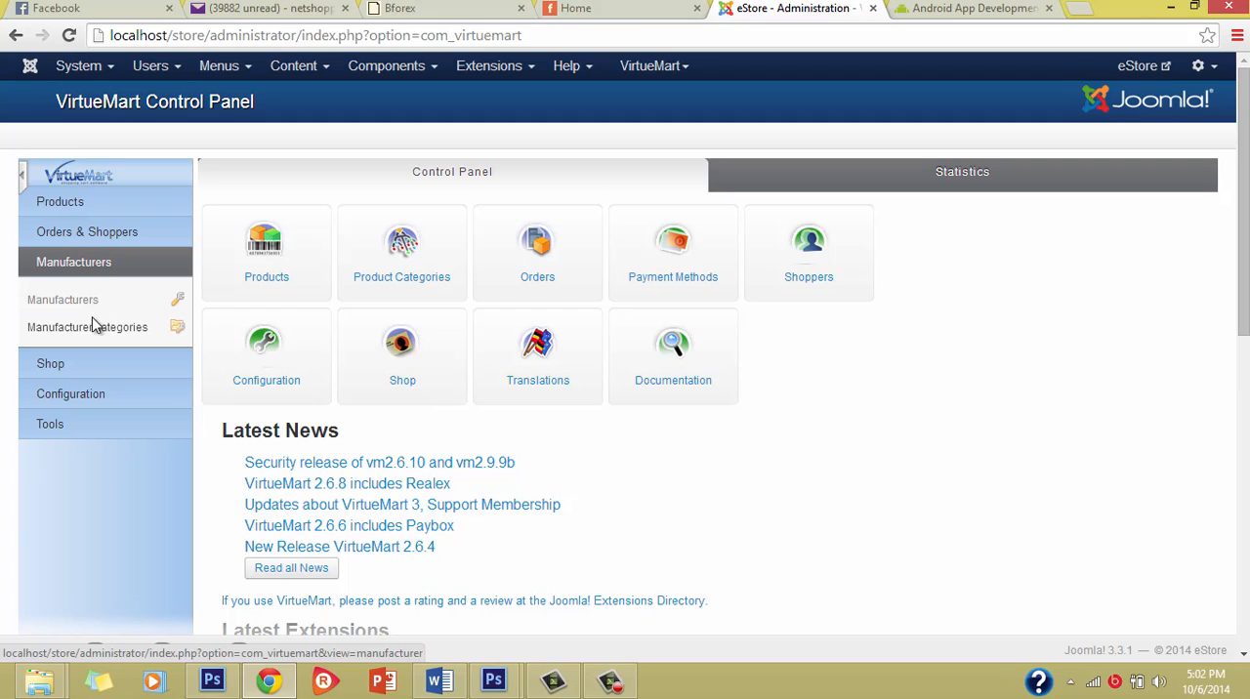
click(89, 365)
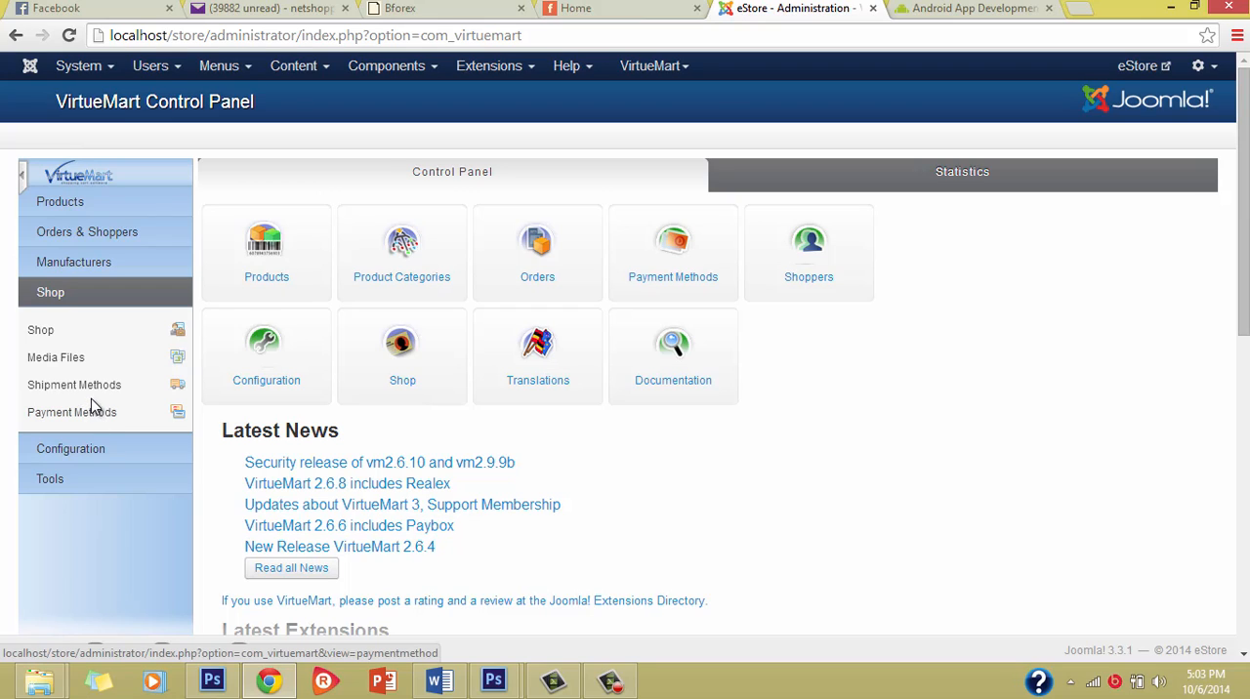
click(92, 450)
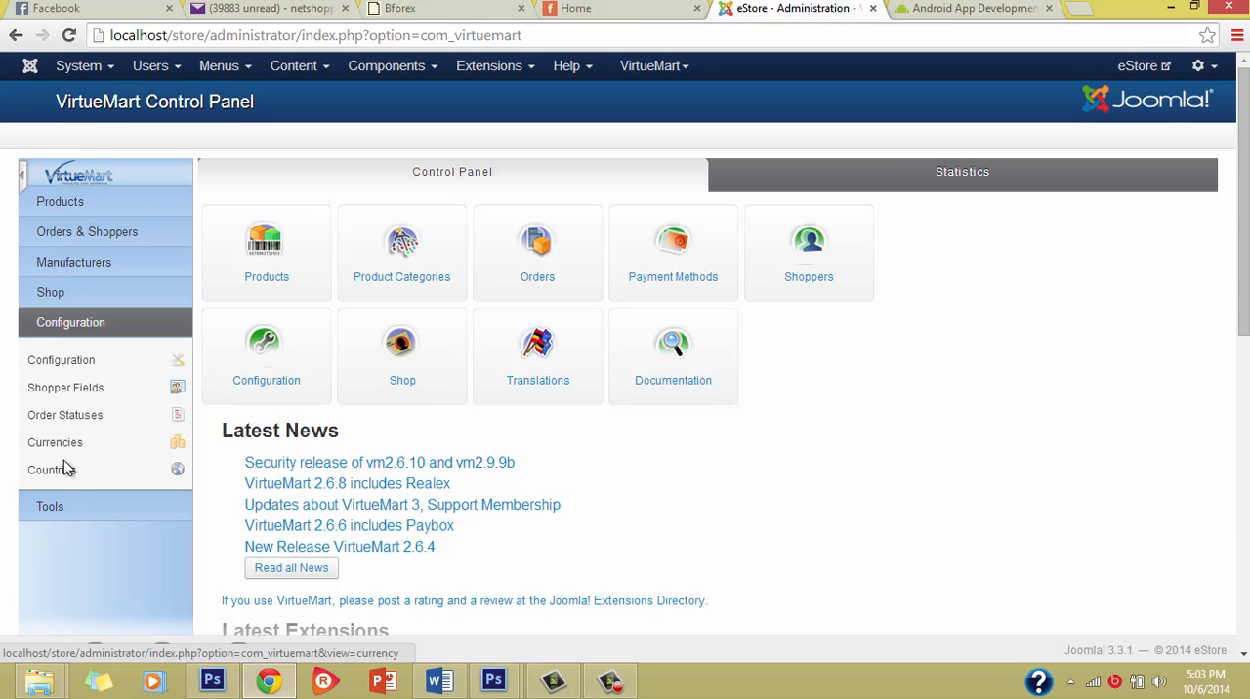
click(57, 504)
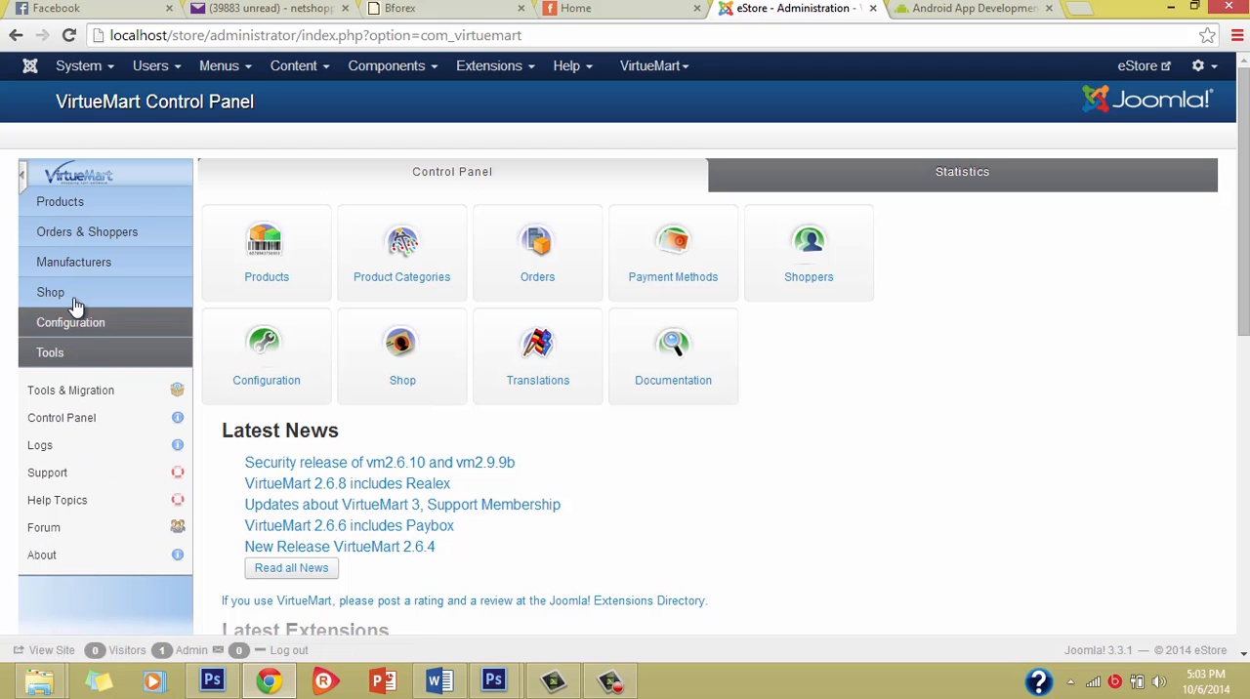
Step: Review the options under Products and Orders & Shoppers again, leaving the Orders & Shoppers section expanded
click(83, 200)
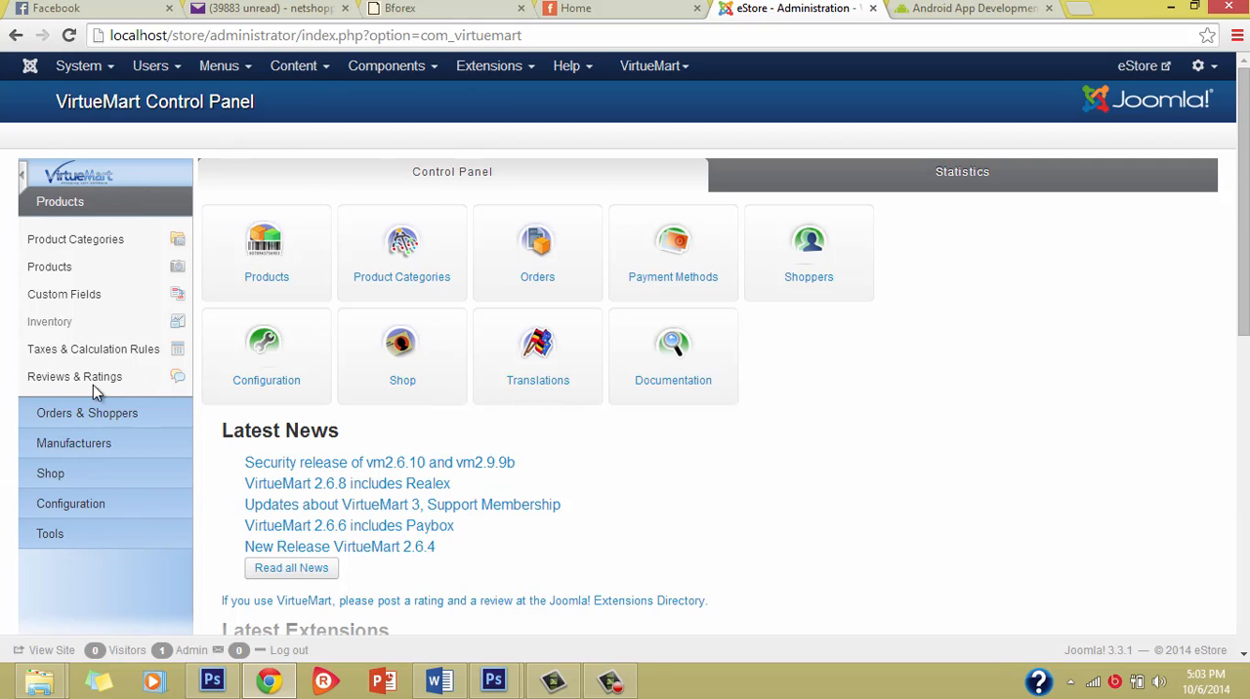
click(98, 418)
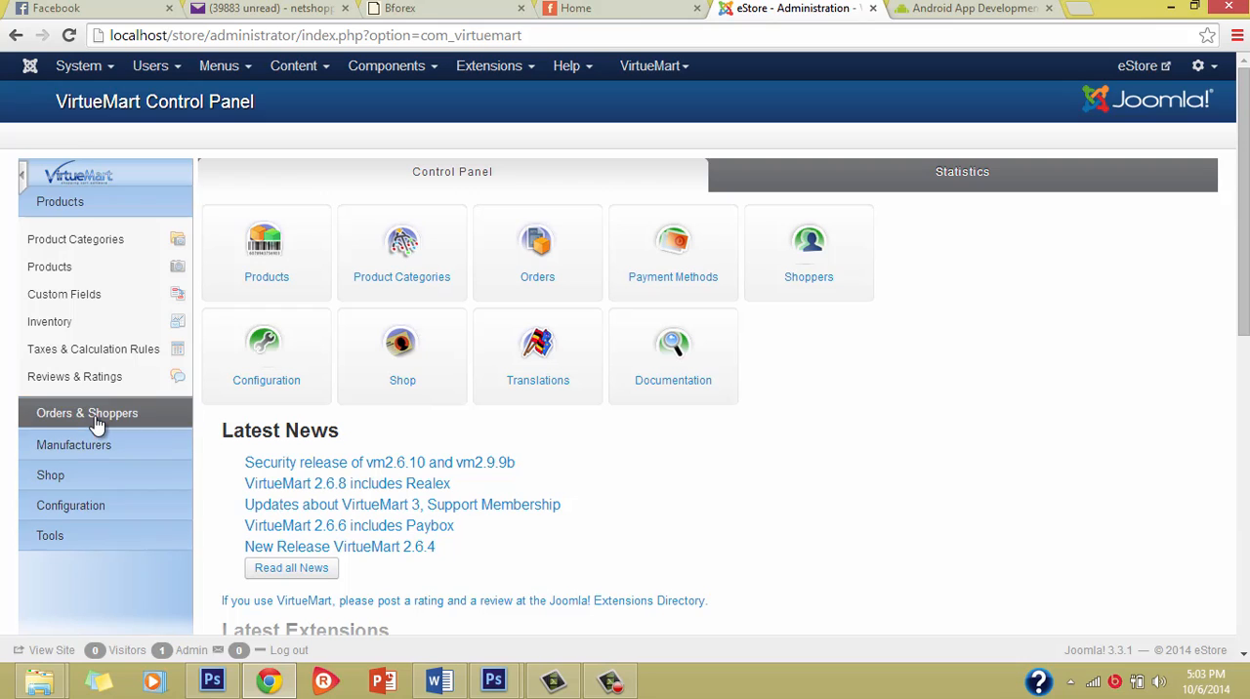
click(105, 210)
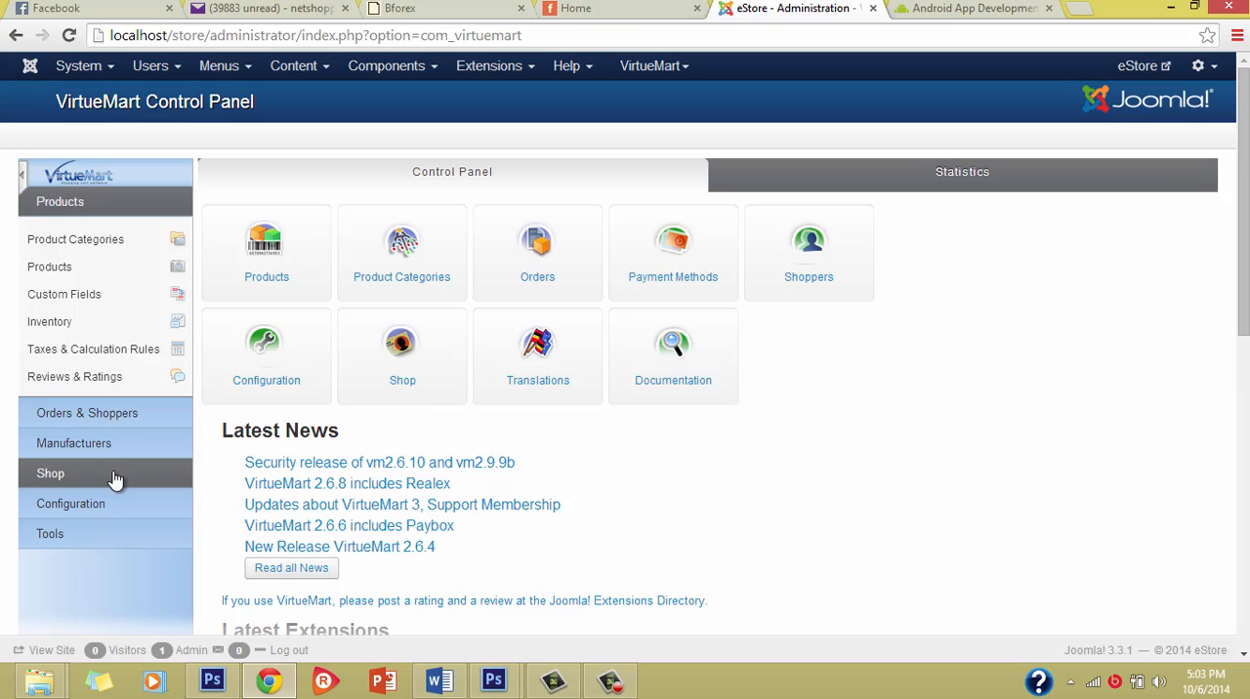
click(98, 415)
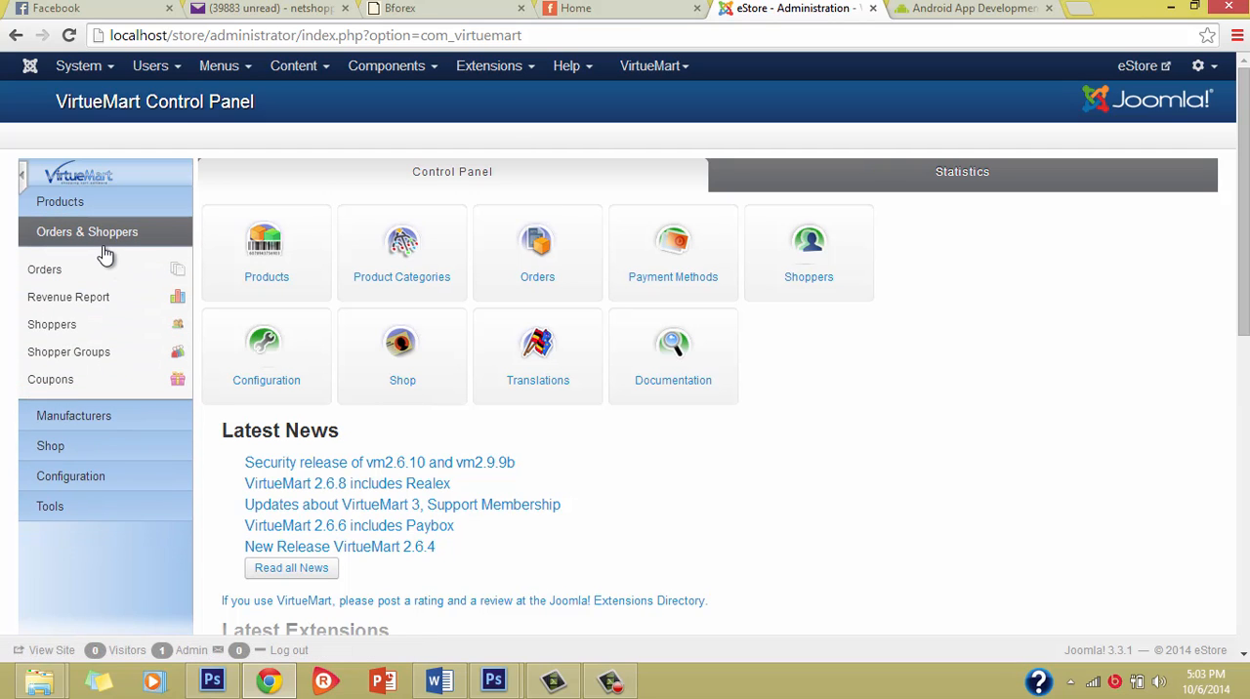
Step: Open the Shop entry of the Shop section to edit the store owner's shopper record
click(99, 209)
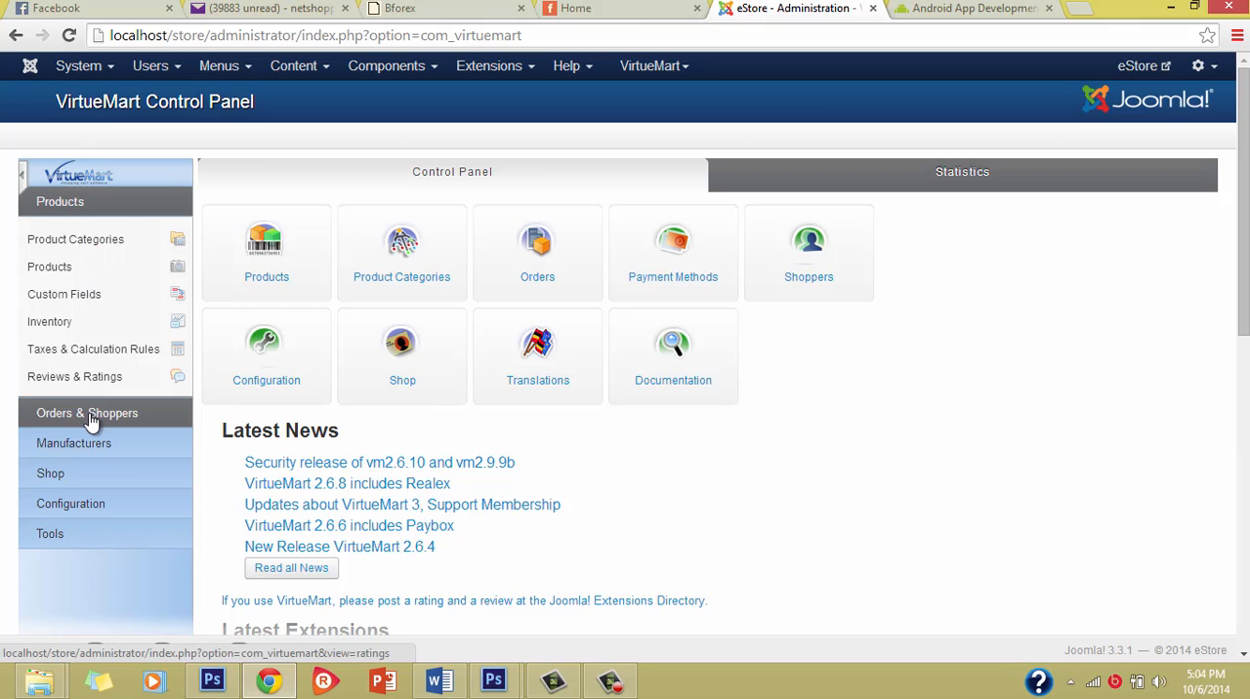
click(86, 475)
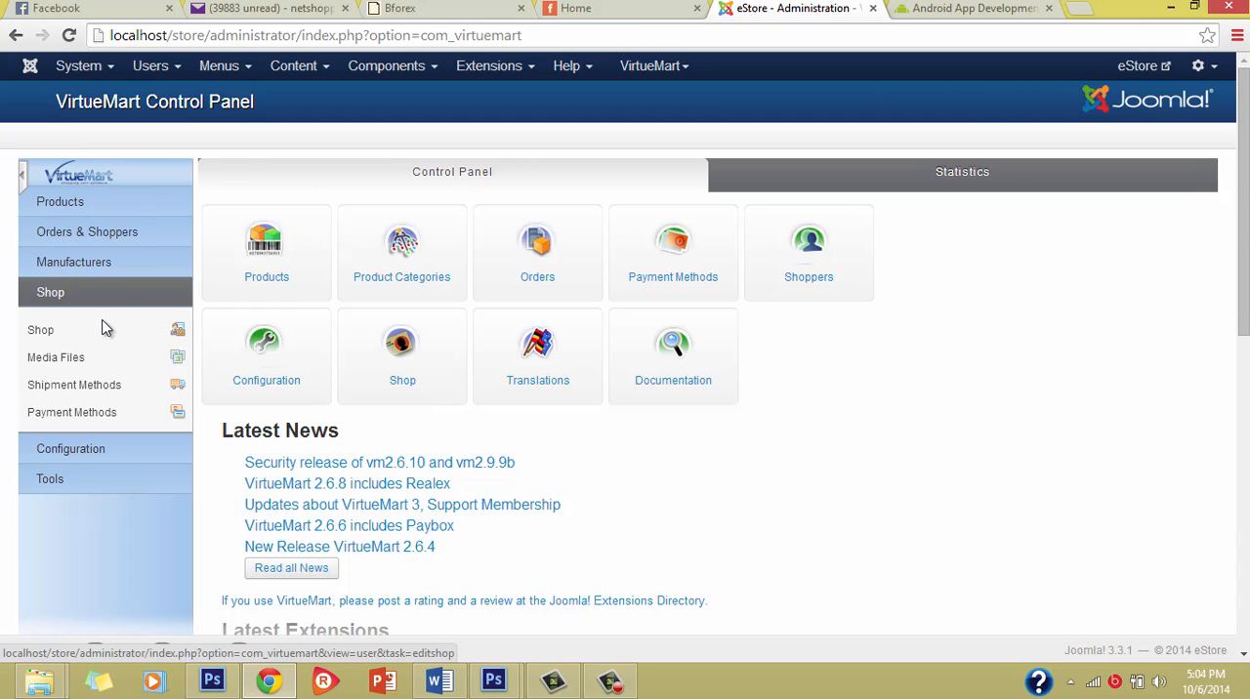
click(57, 340)
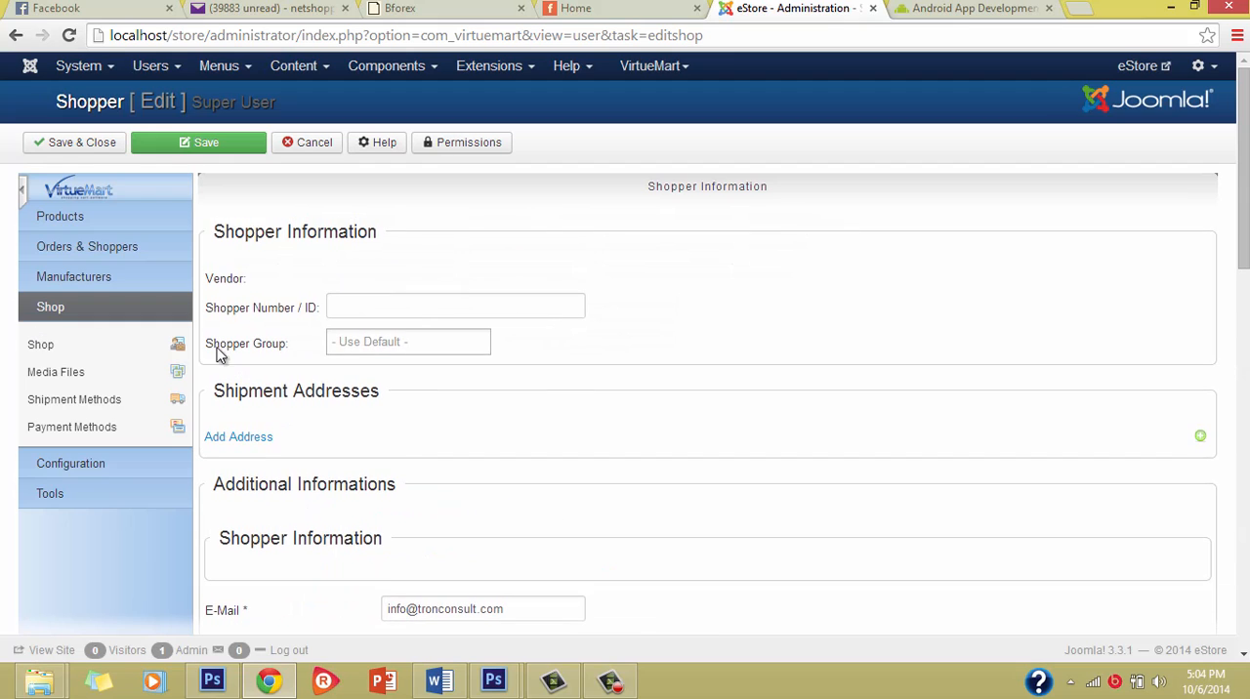
Step: Enter the shopper number in the Shopper Information of the store owner's record
scroll(407, 446, down, 2)
scroll(407, 446, up, 2)
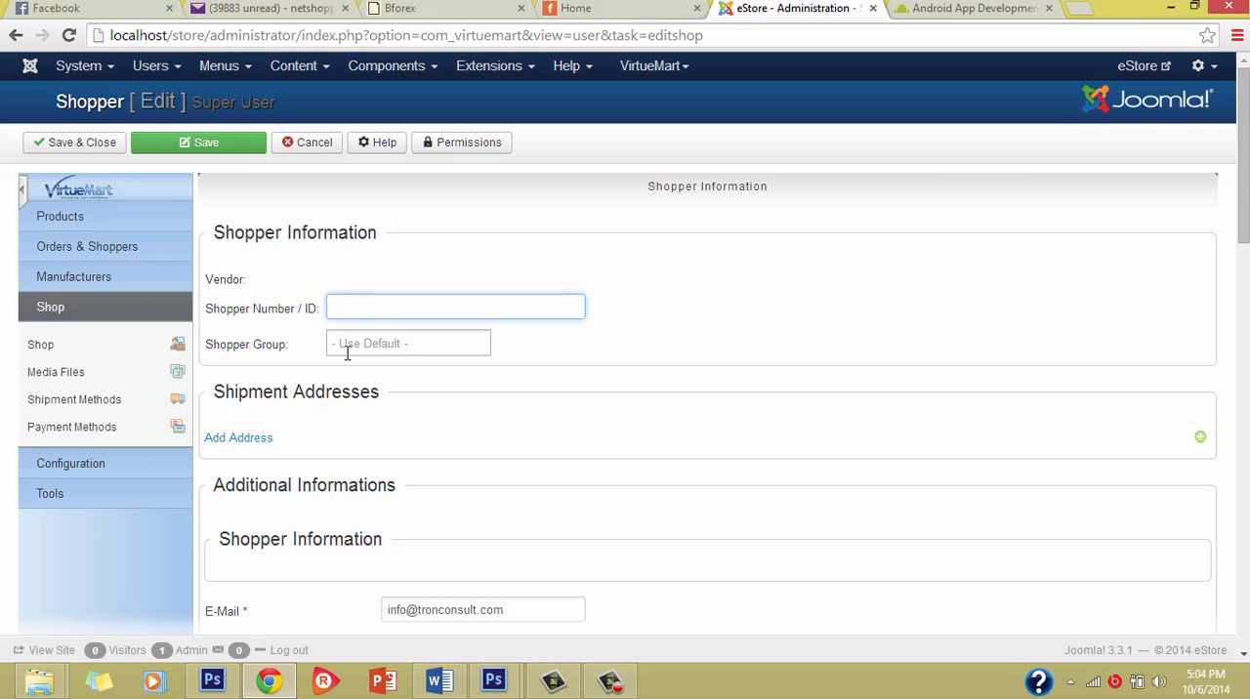
click(342, 310)
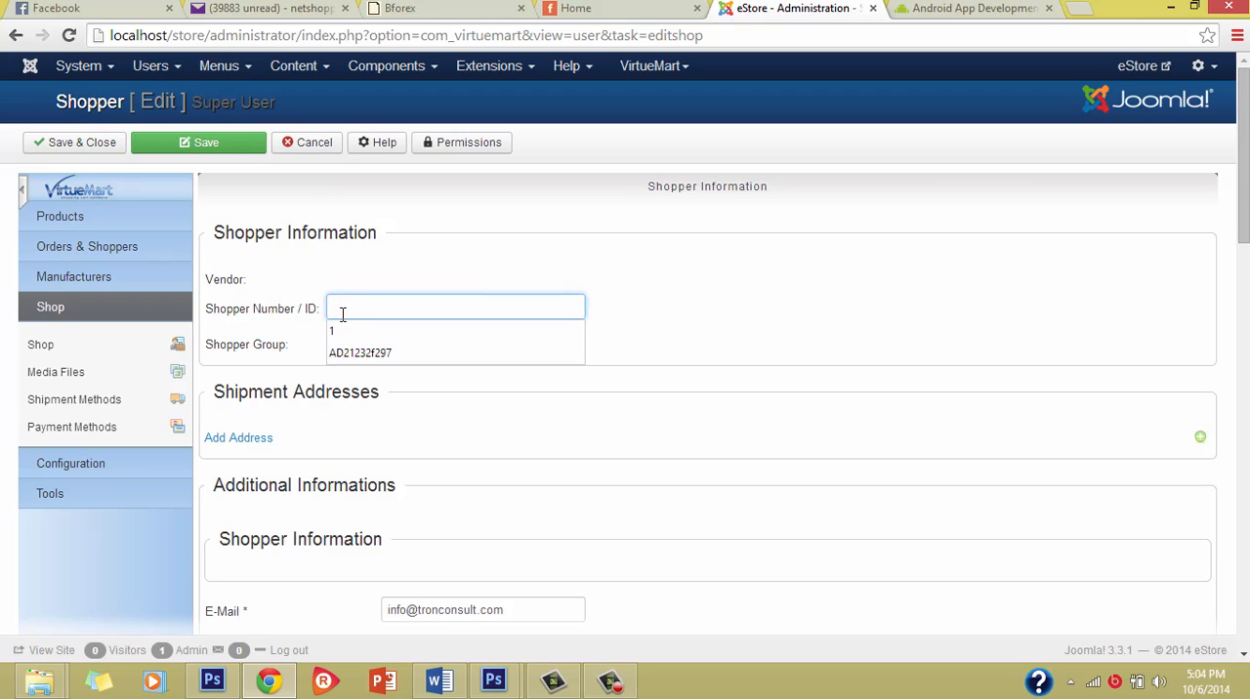
click(342, 331)
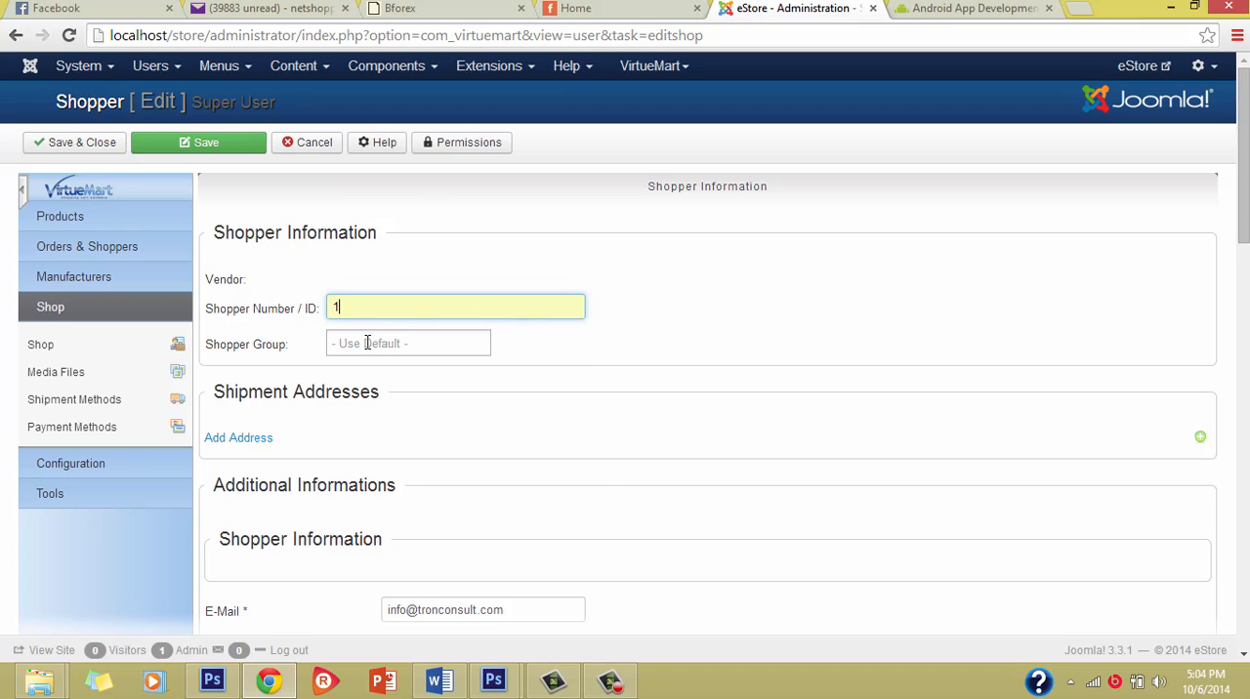
Step: Enter and confirm the account password, and agree to the Terms of Service
scroll(586, 430, down, 2)
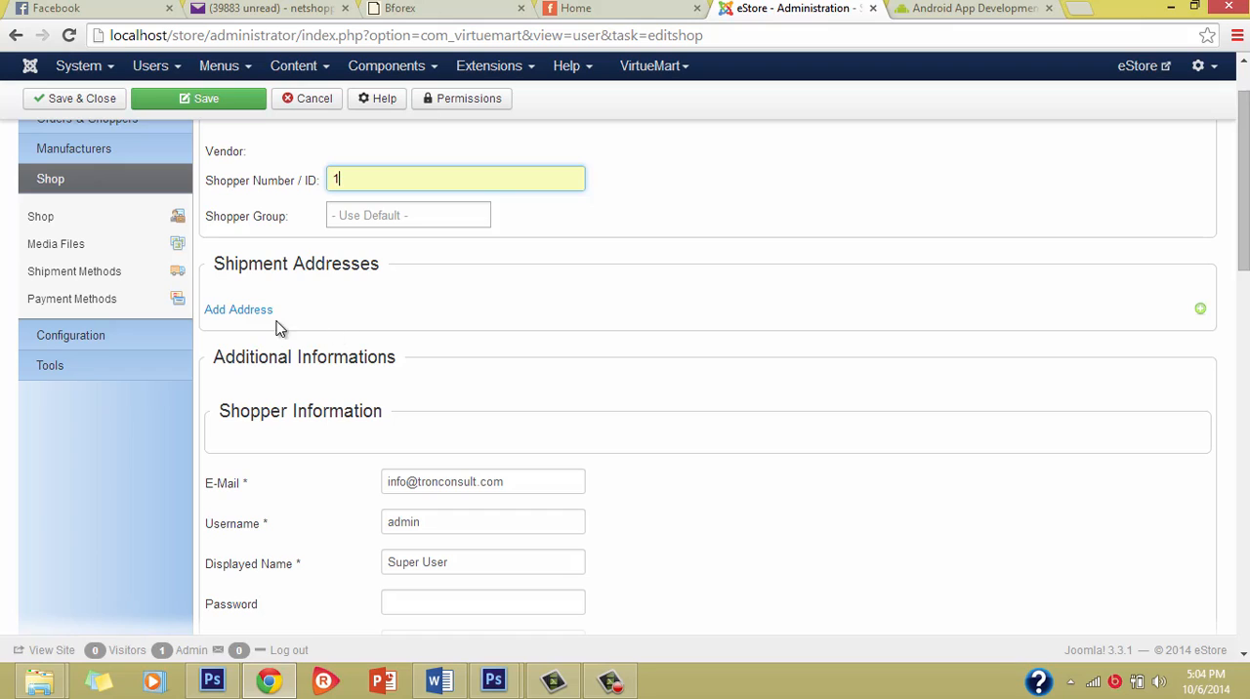
scroll(478, 527, down, 1)
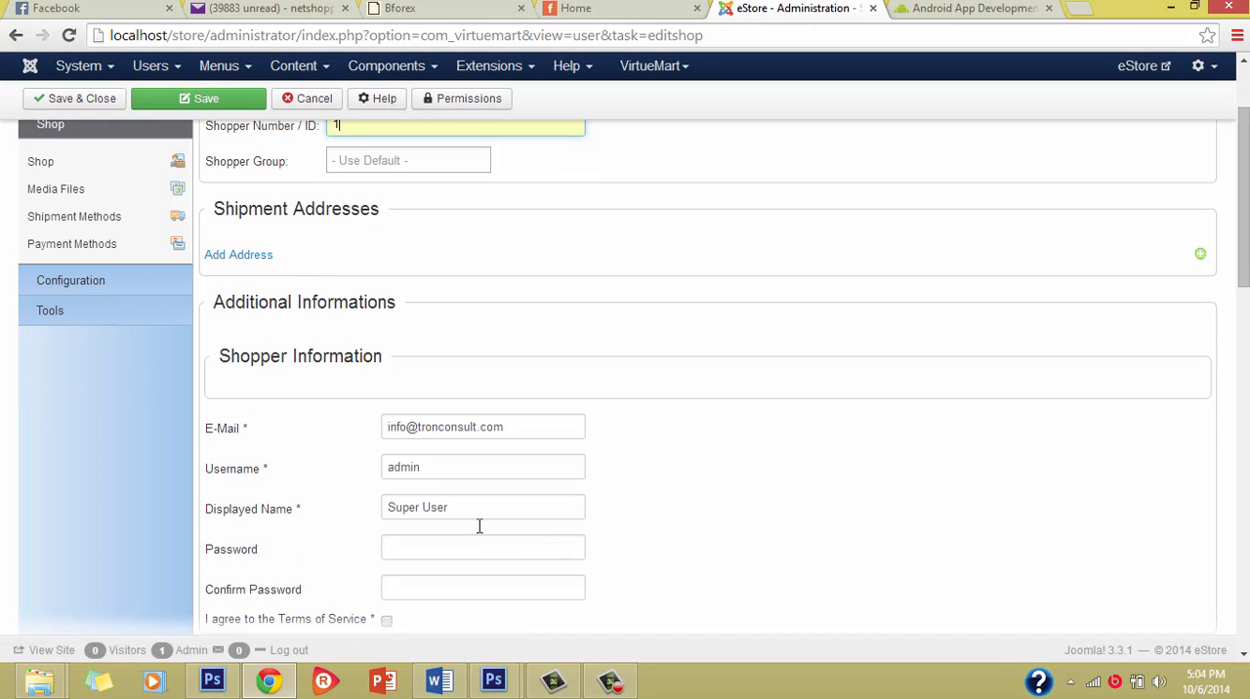
scroll(341, 464, down, 3)
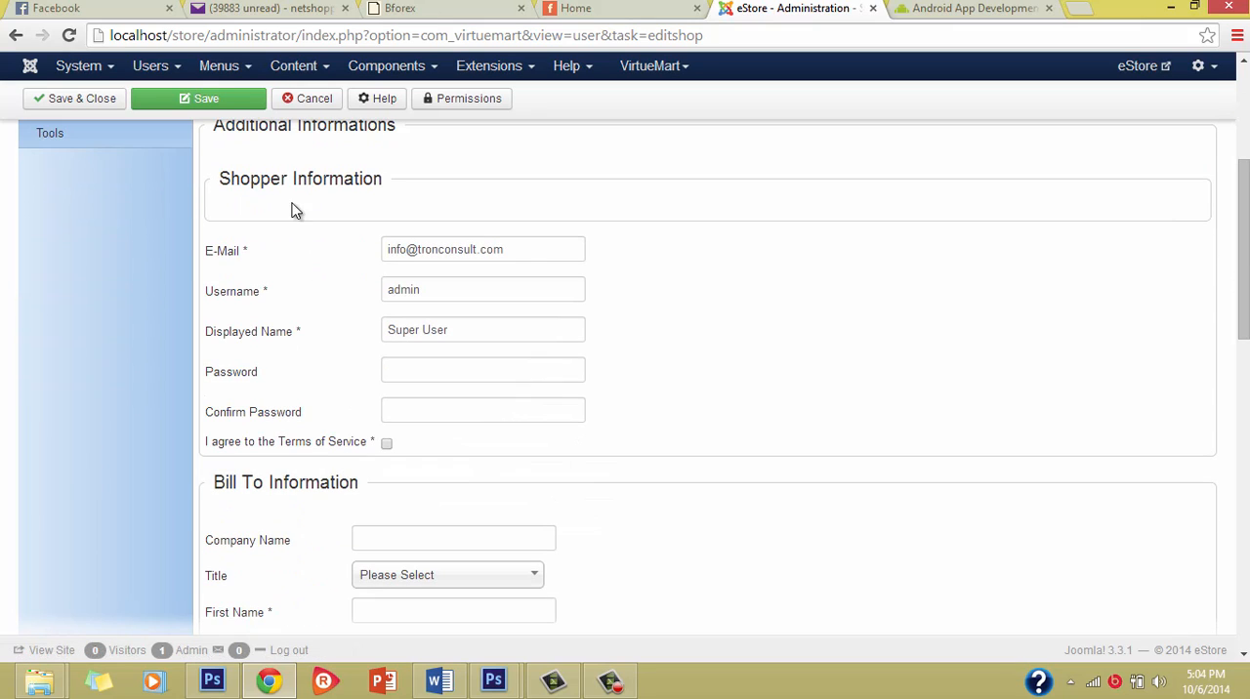
click(411, 364)
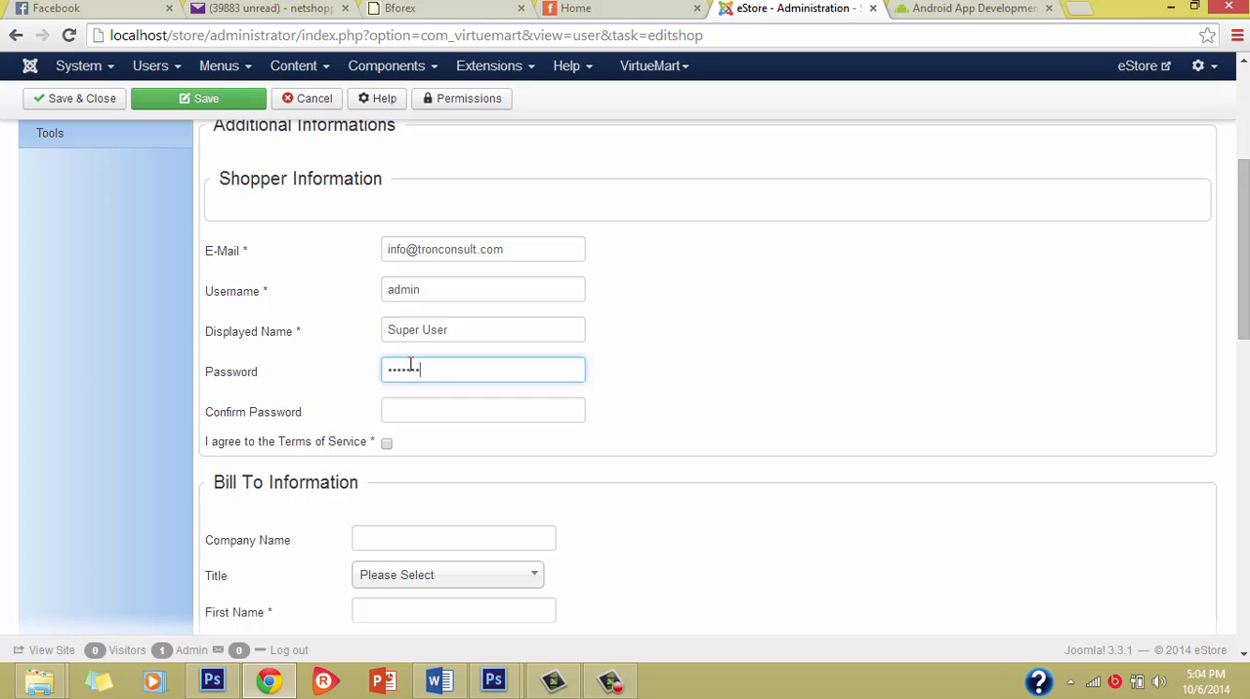
click(387, 445)
Step: Fill in the Bill To company name as Tronconsut and enter the contact's first and last names
scroll(460, 525, down, 2)
click(382, 377)
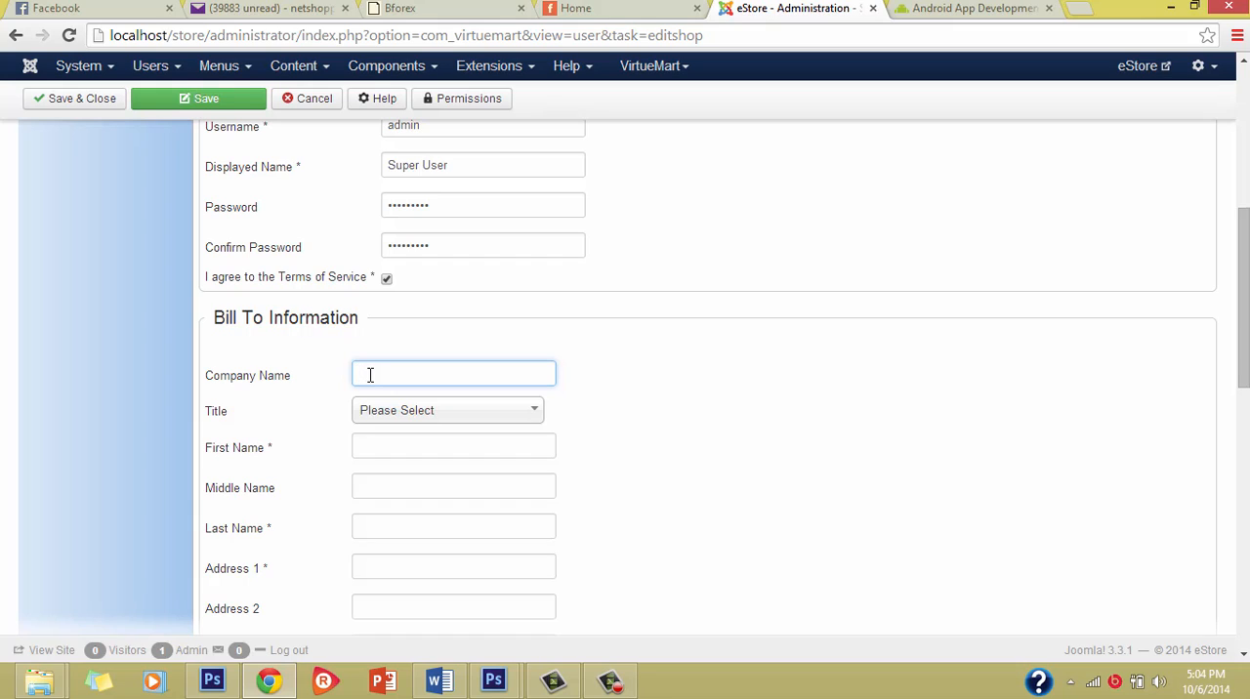
text(Tronconsut)
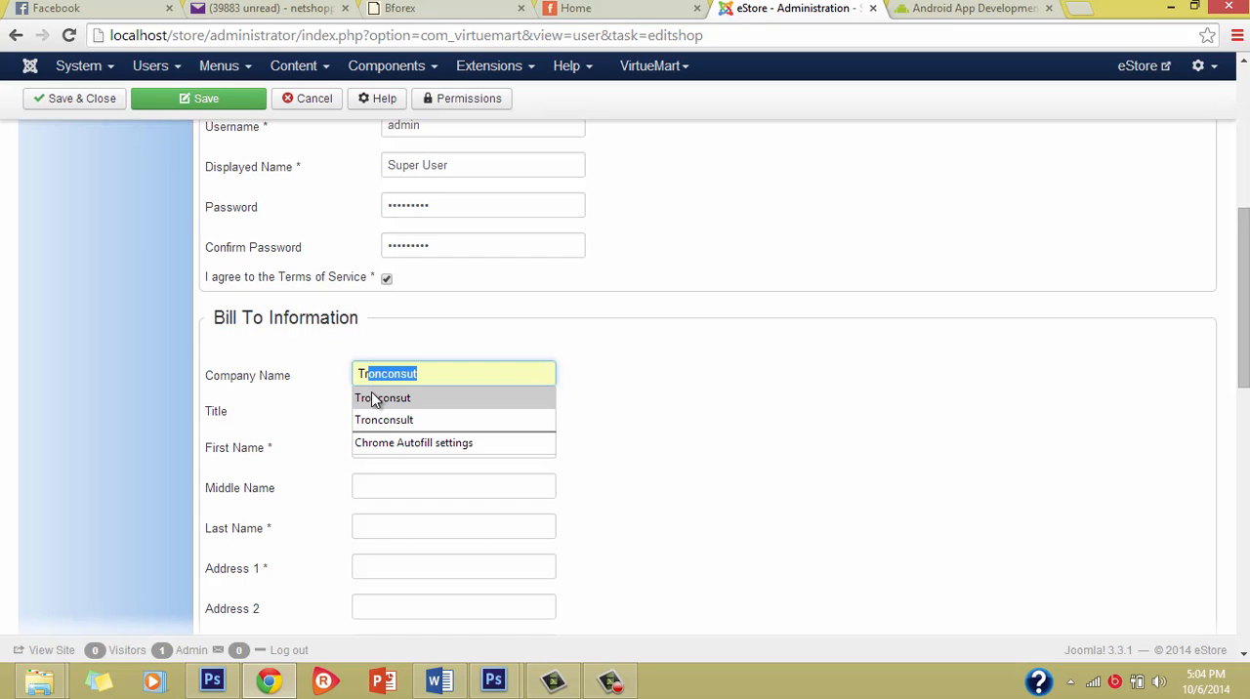
click(373, 398)
click(376, 448)
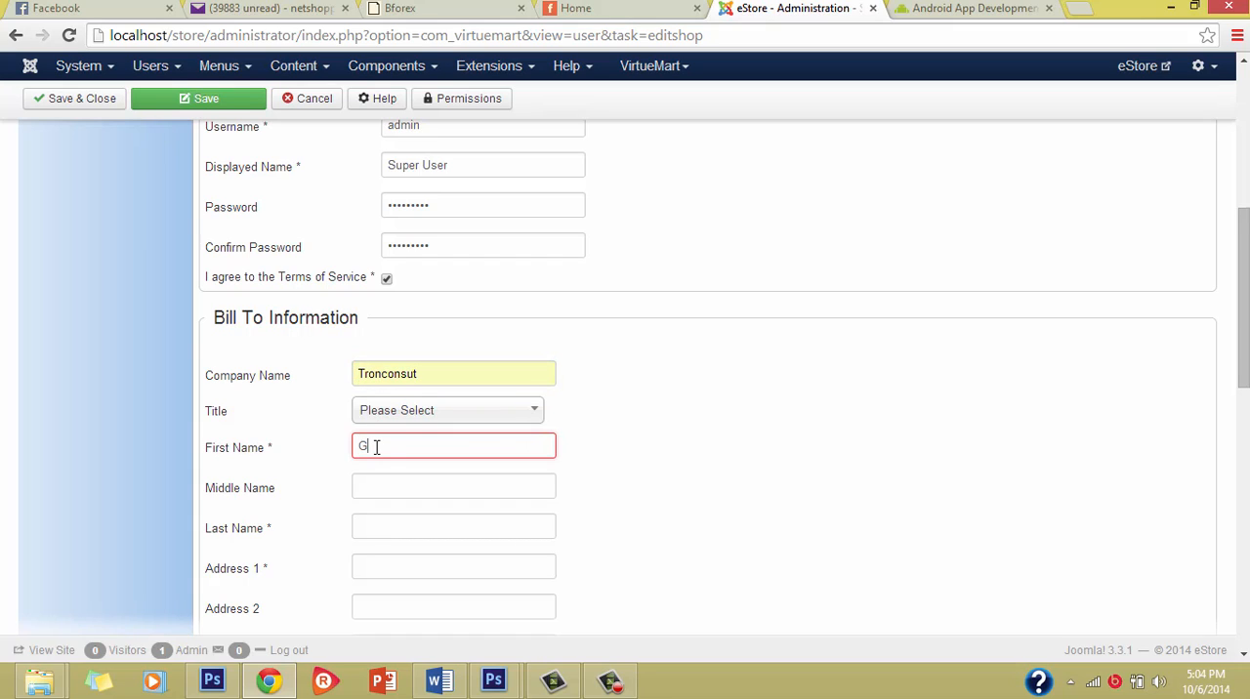
click(381, 469)
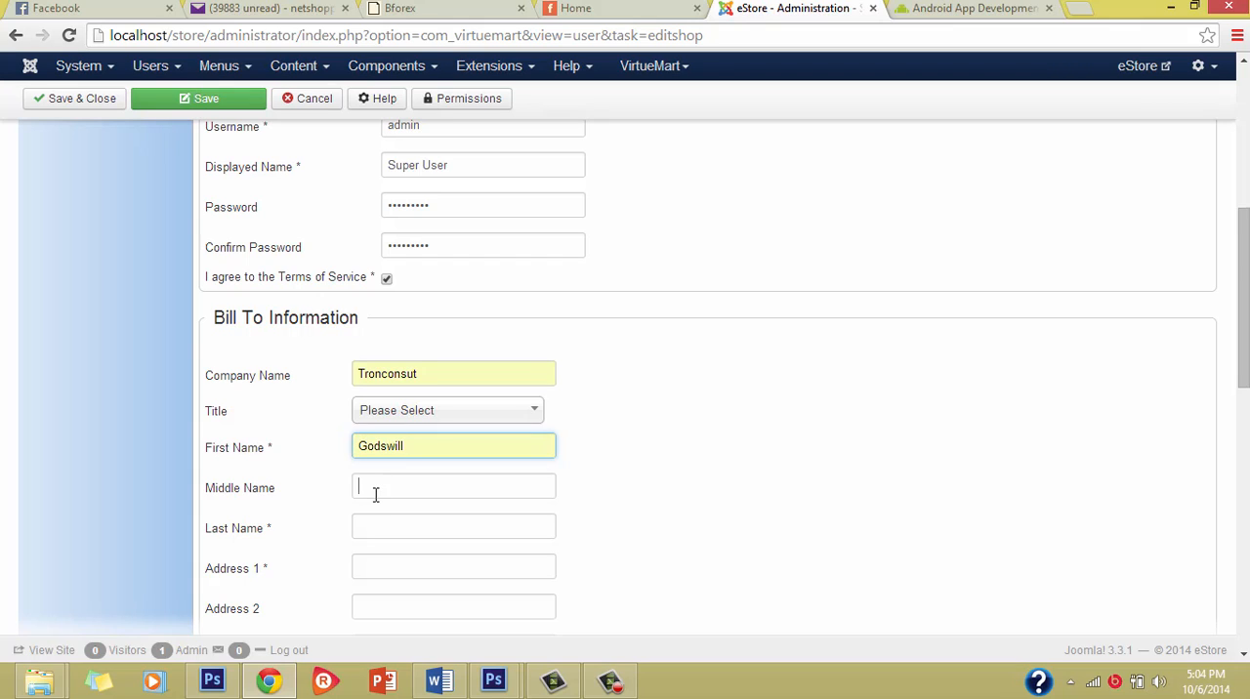
click(367, 530)
text(Oko)
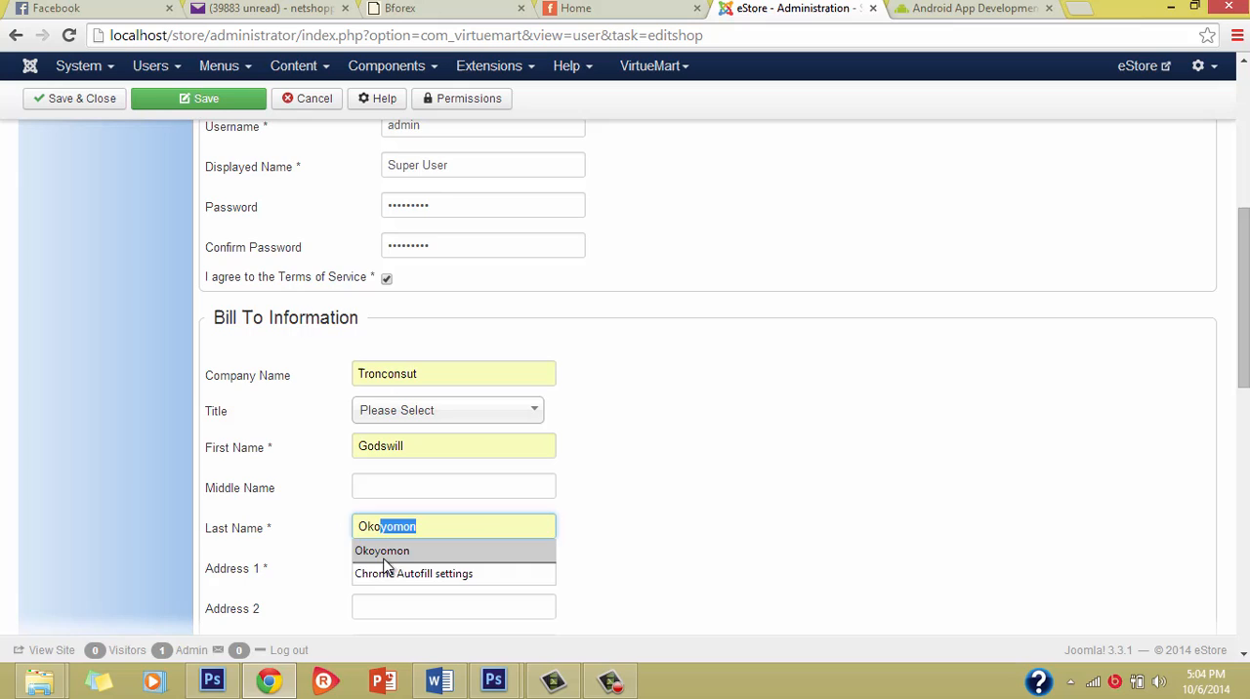
click(382, 551)
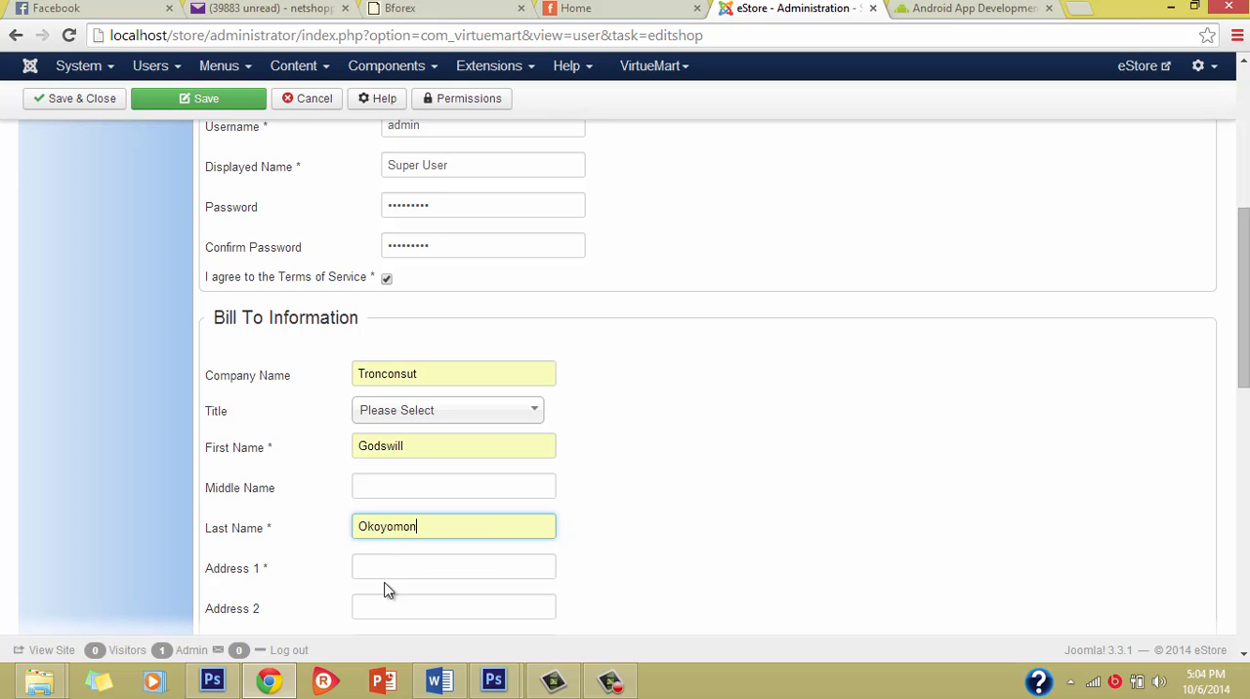
Step: Enter the contact's street address and postal code in the Bill To Information
scroll(381, 587, down, 1)
click(358, 494)
text(A)
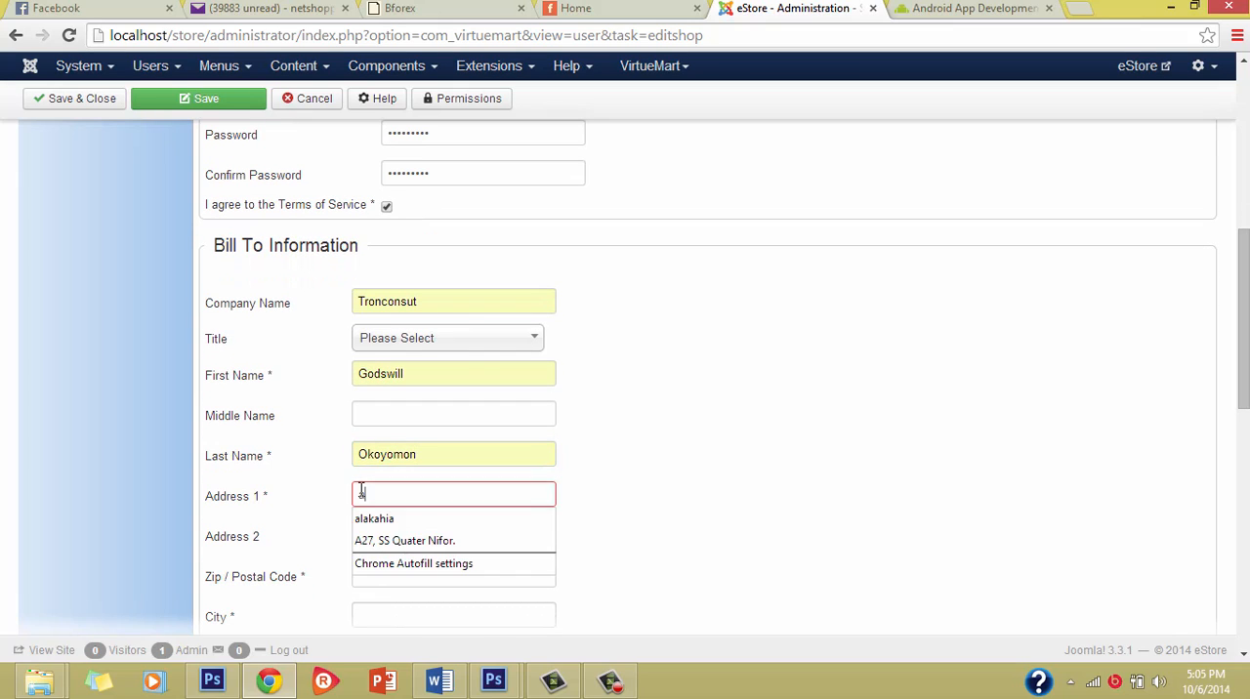
click(388, 539)
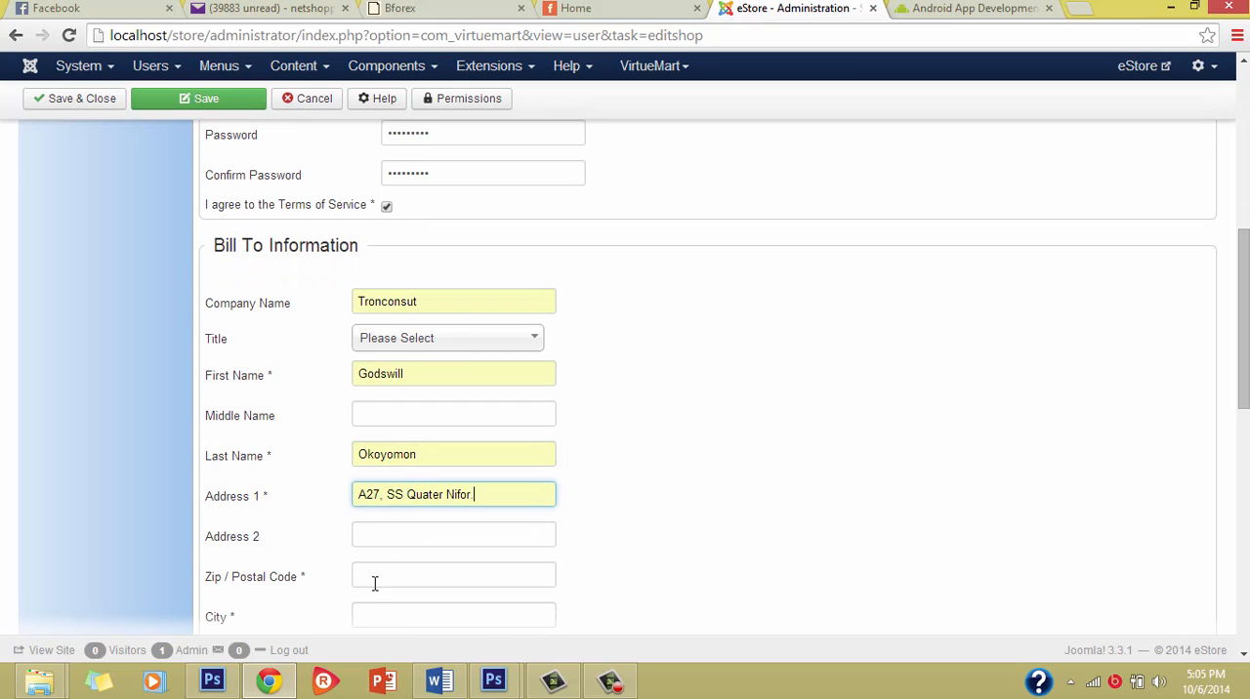
click(374, 584)
text(5)
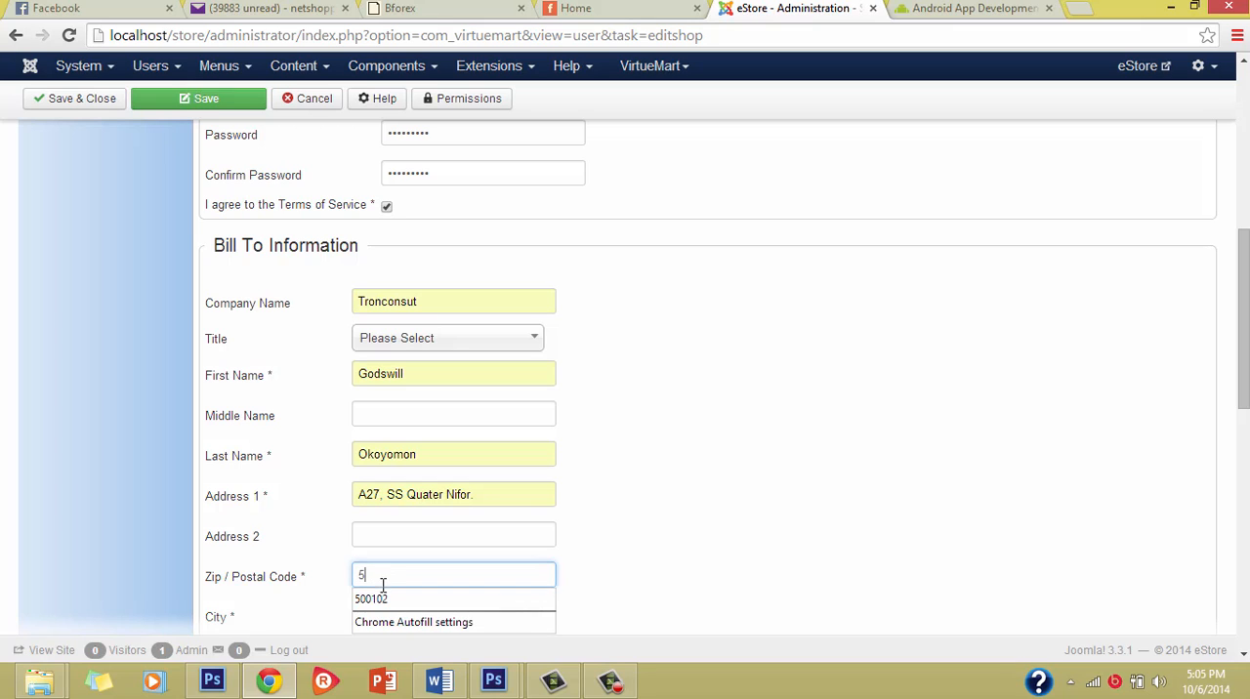
click(386, 594)
Step: Set the Bill To country to Nigeria, leaving the state and phone fields unfilled
scroll(535, 615, down, 2)
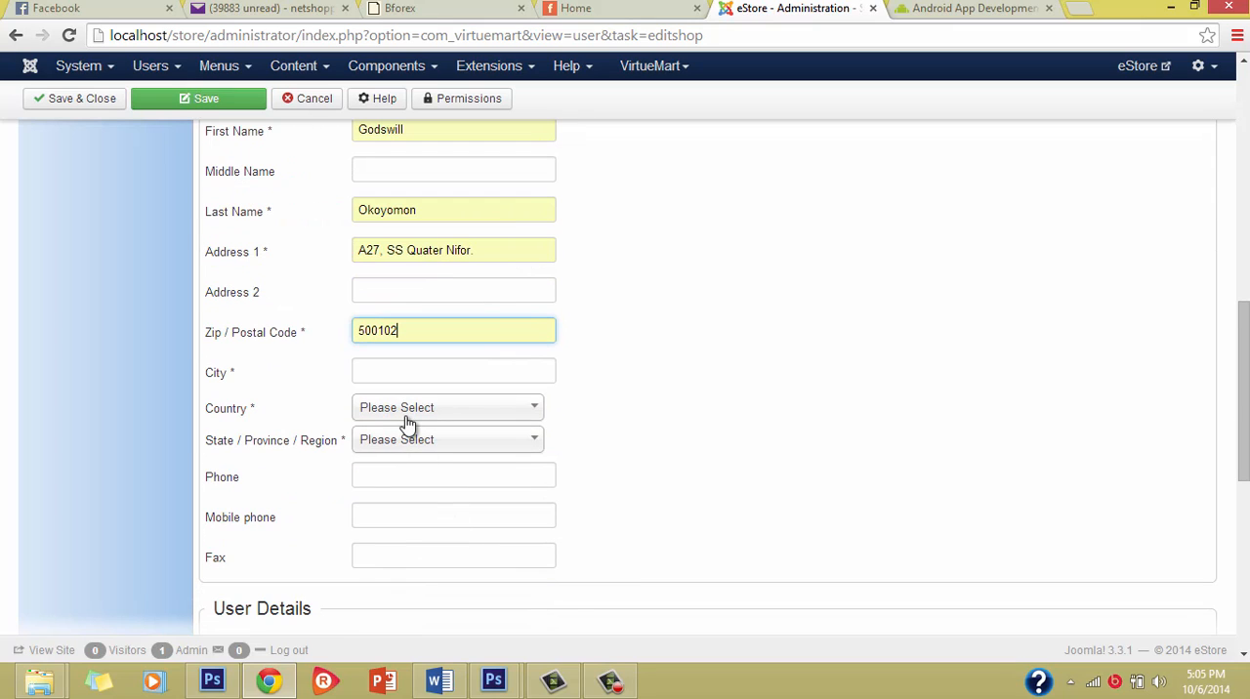
click(407, 416)
text(ni)
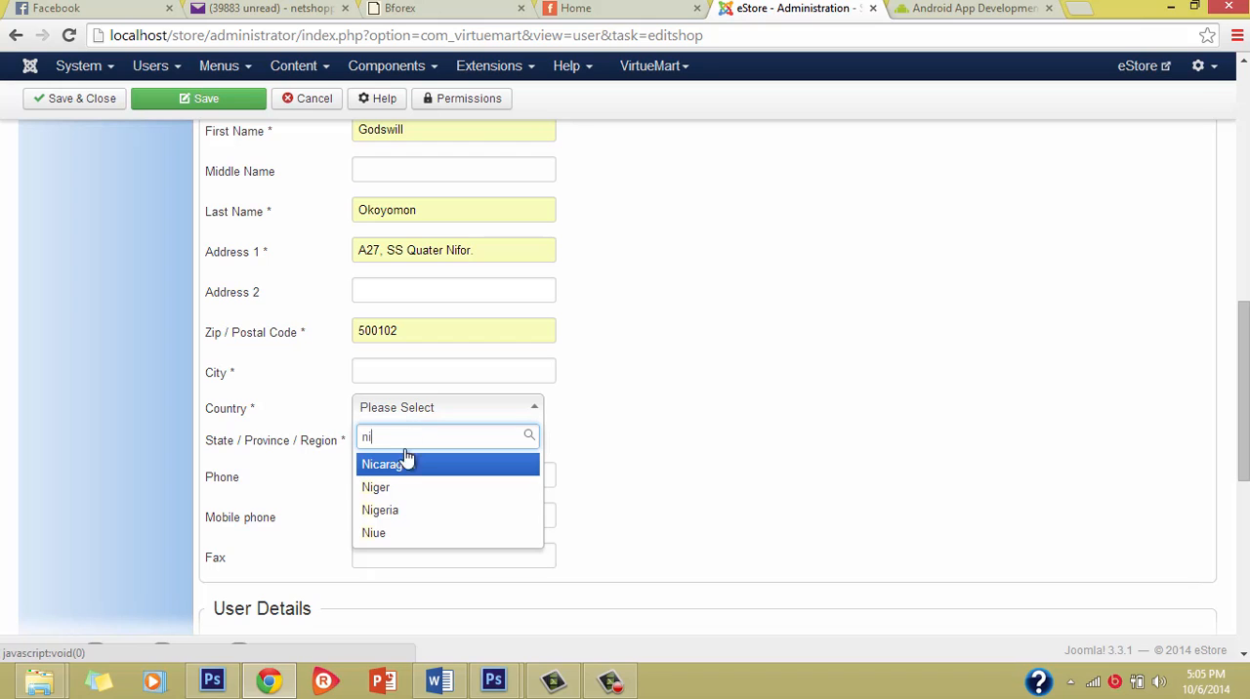
click(407, 510)
click(405, 445)
click(402, 453)
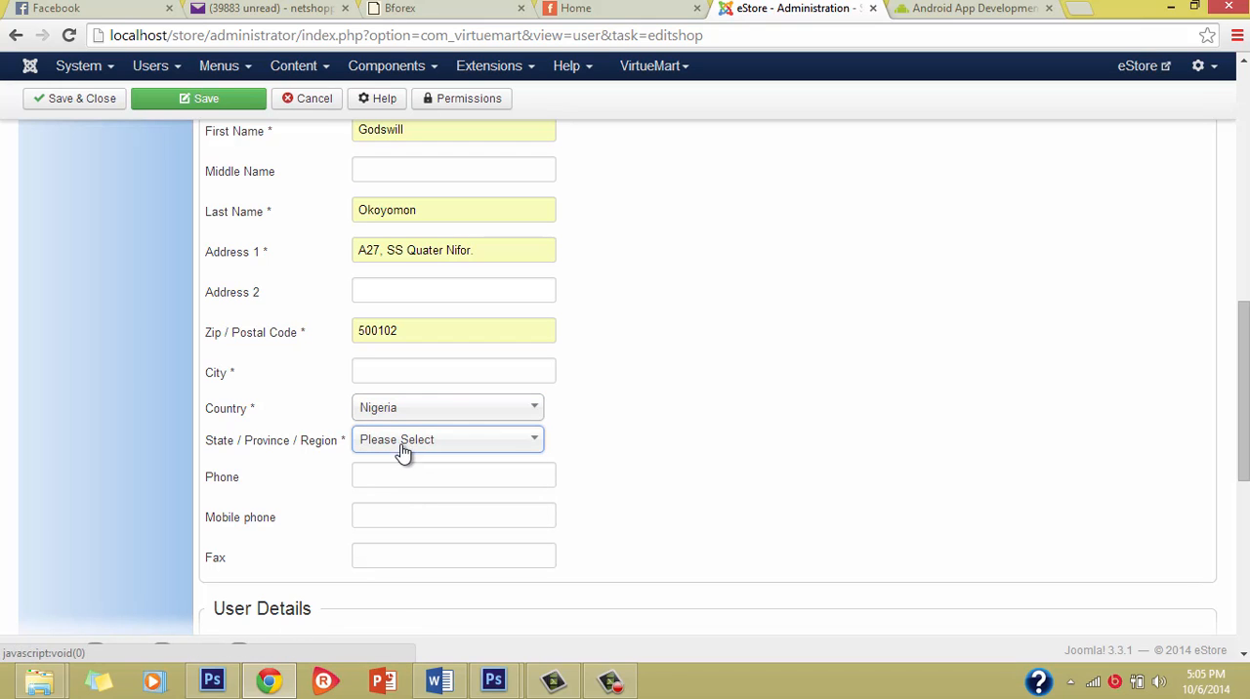
click(377, 482)
Step: Try to save and close the shopper record
scroll(449, 557, down, 4)
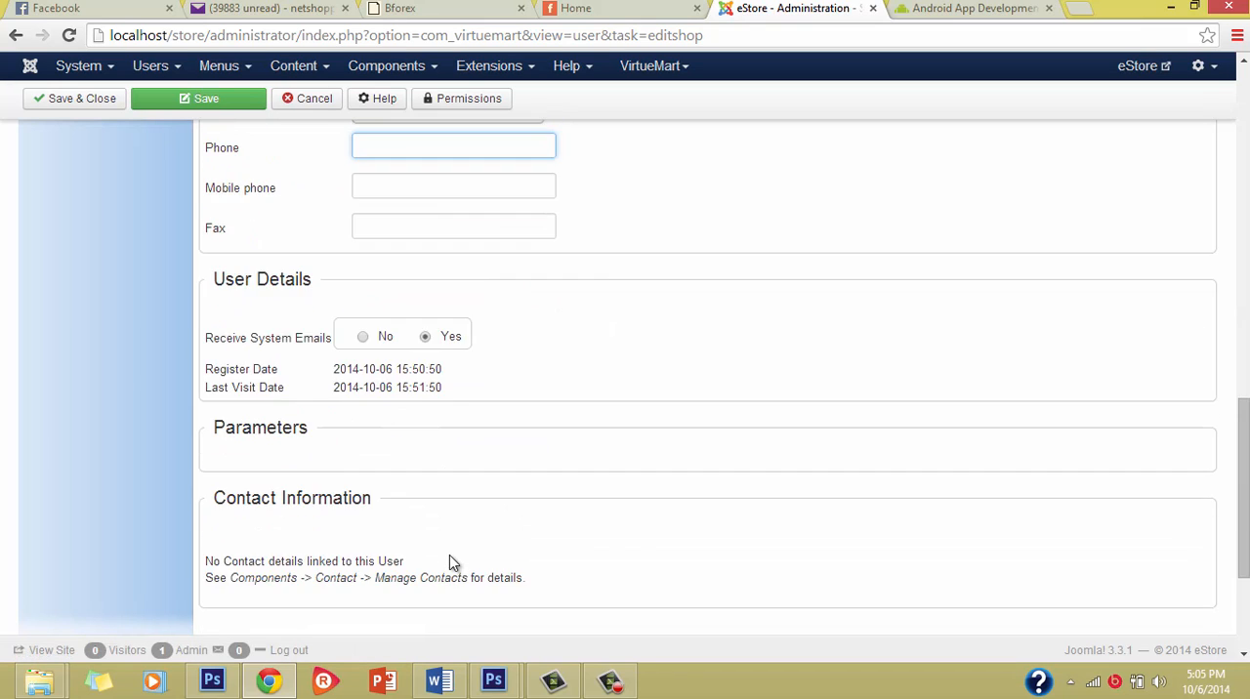
scroll(450, 556, up, 1)
scroll(450, 554, up, 10)
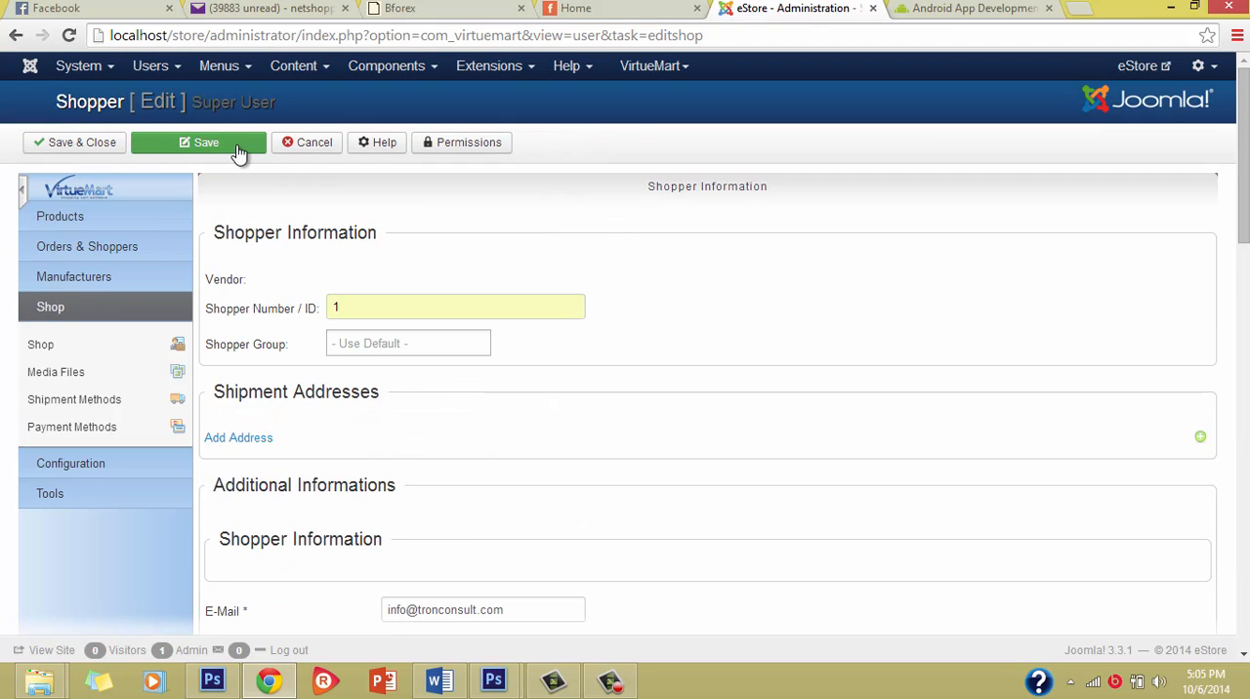
click(80, 145)
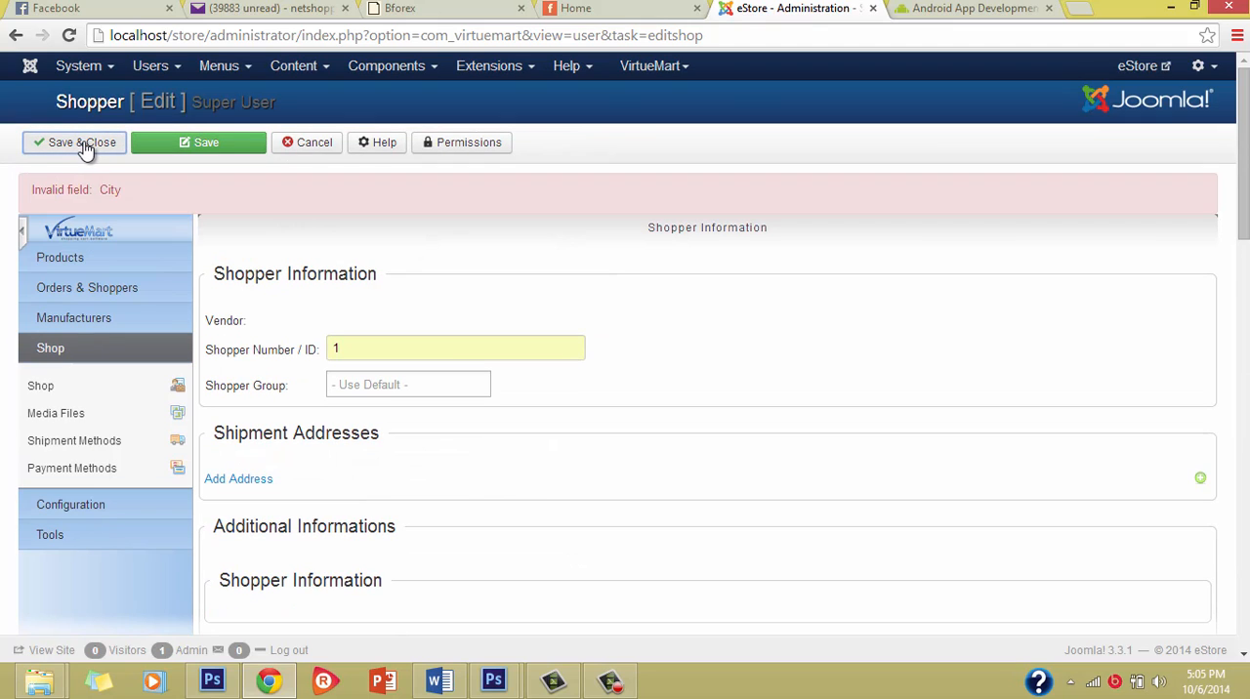
Step: Fill in the required Bill To city, and save and close the shopper record
scroll(547, 457, down, 5)
scroll(555, 455, down, 2)
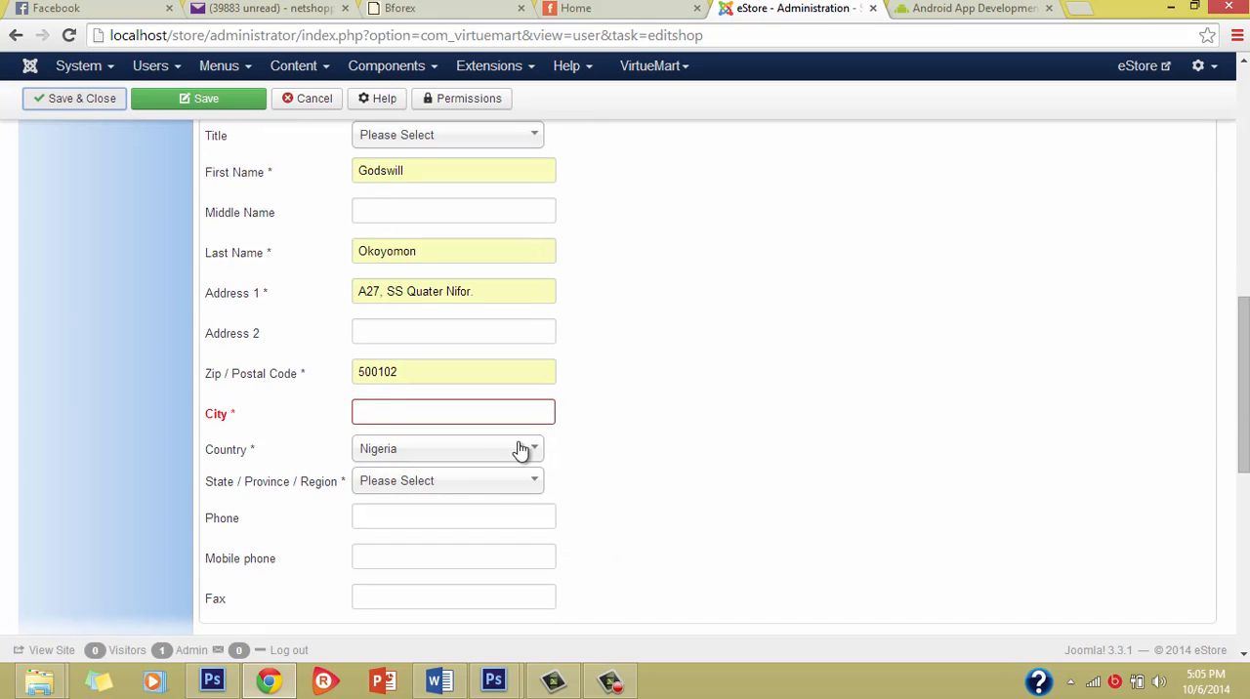
click(374, 411)
text(Po)
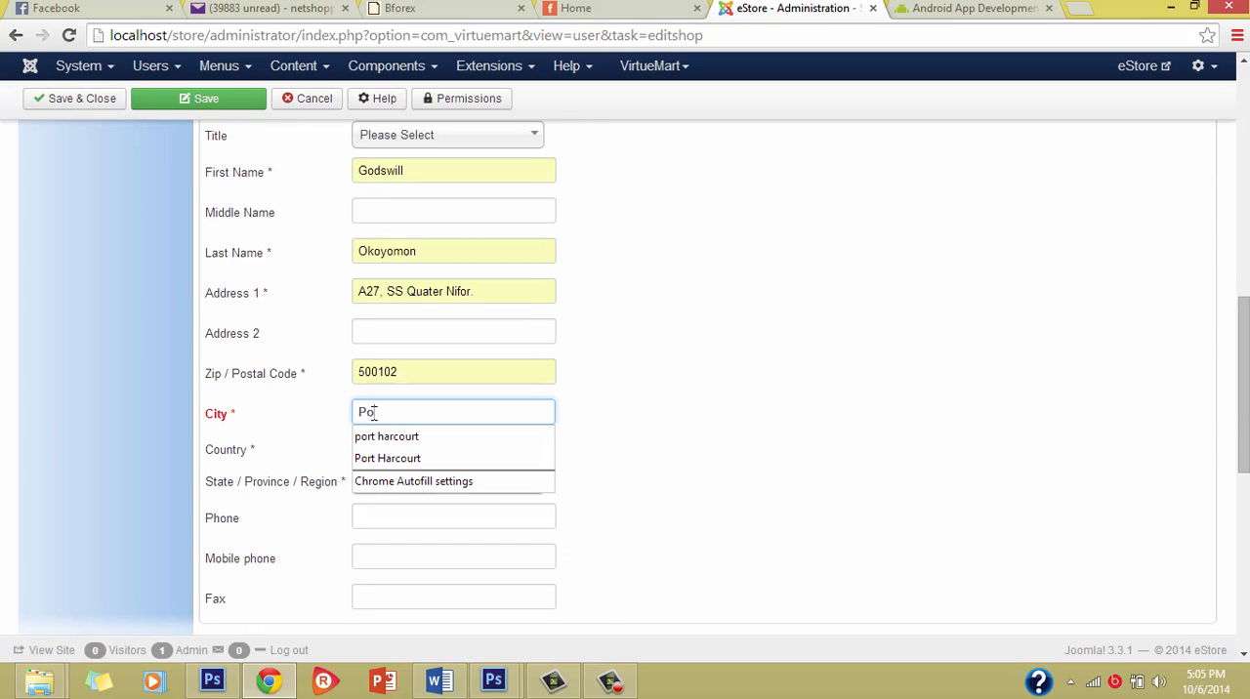
click(465, 451)
scroll(781, 383, up, 4)
scroll(782, 383, up, 5)
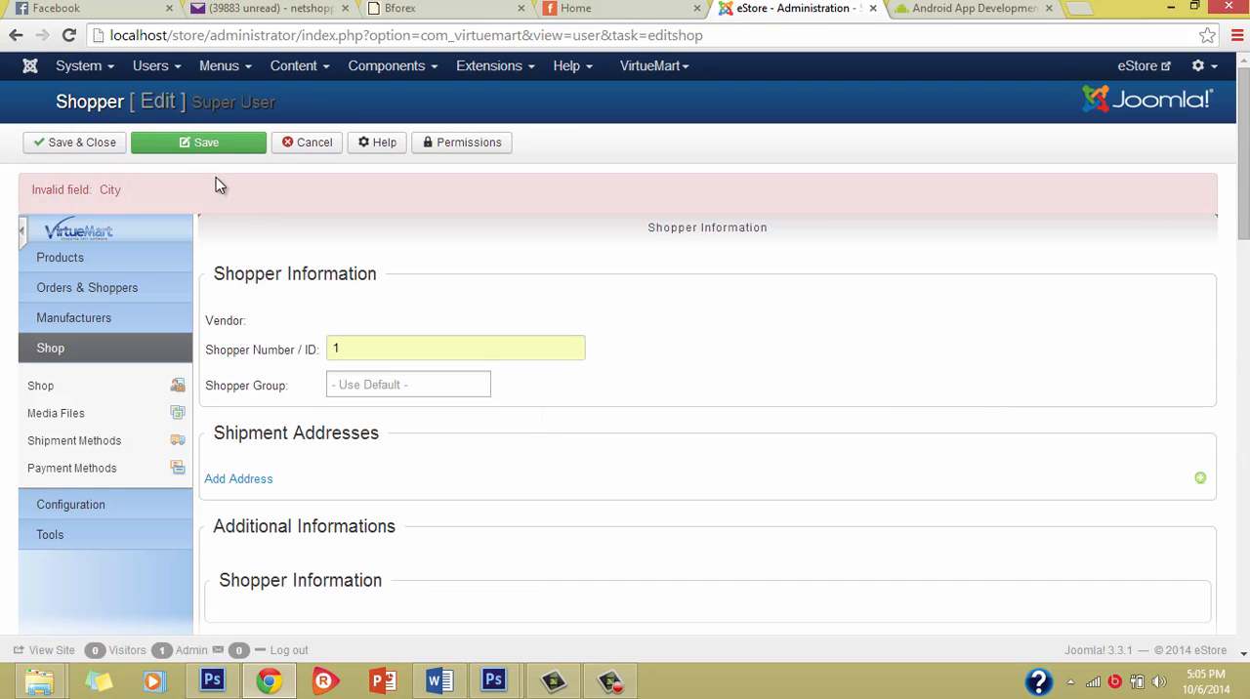
click(113, 144)
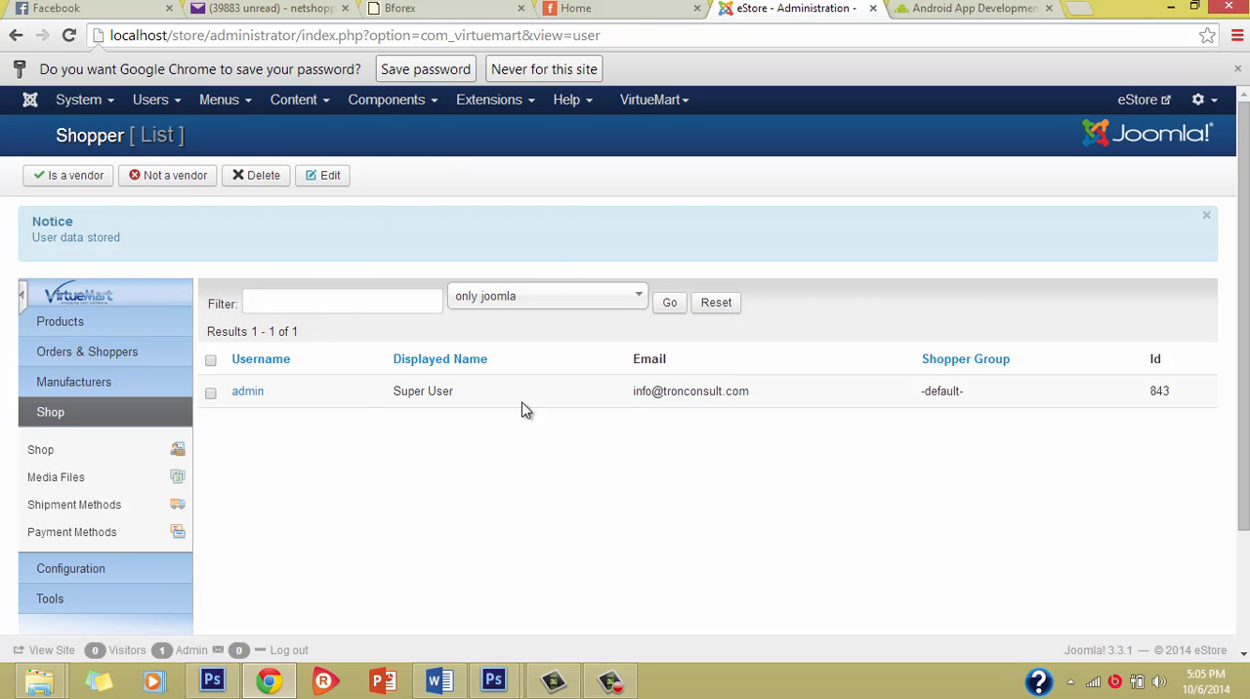
Step: Let the browser save the password, and mark the admin shopper as a vendor
click(445, 70)
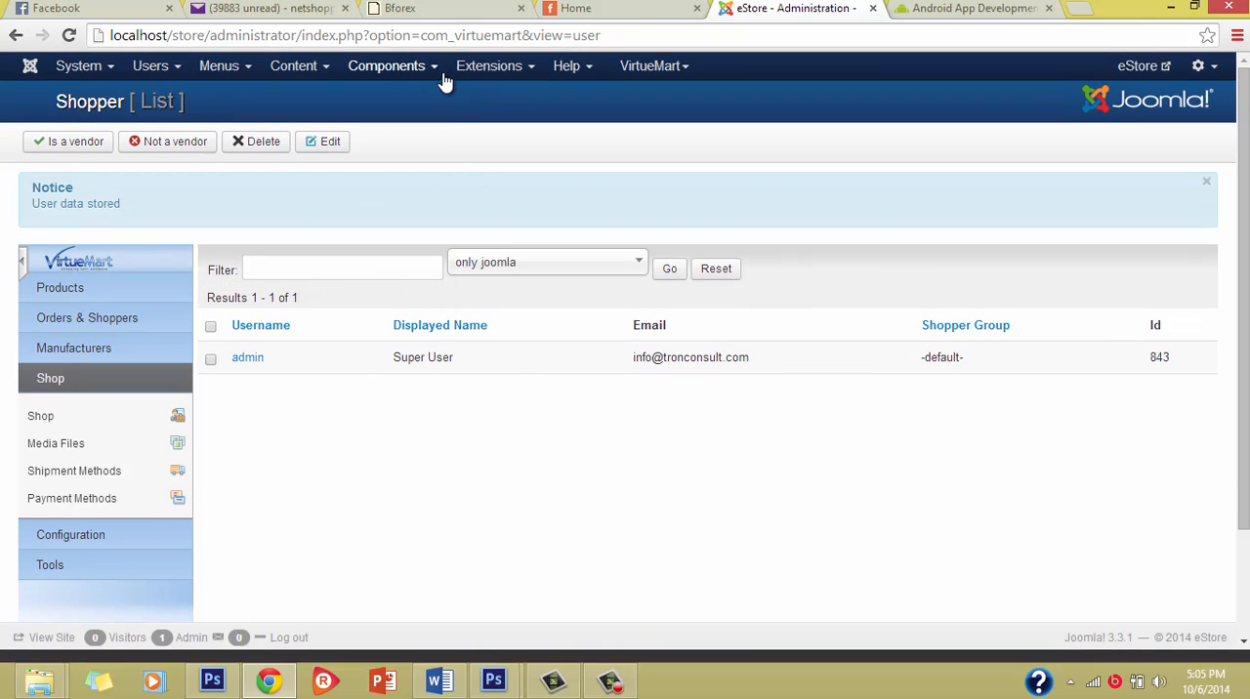
click(211, 361)
click(75, 146)
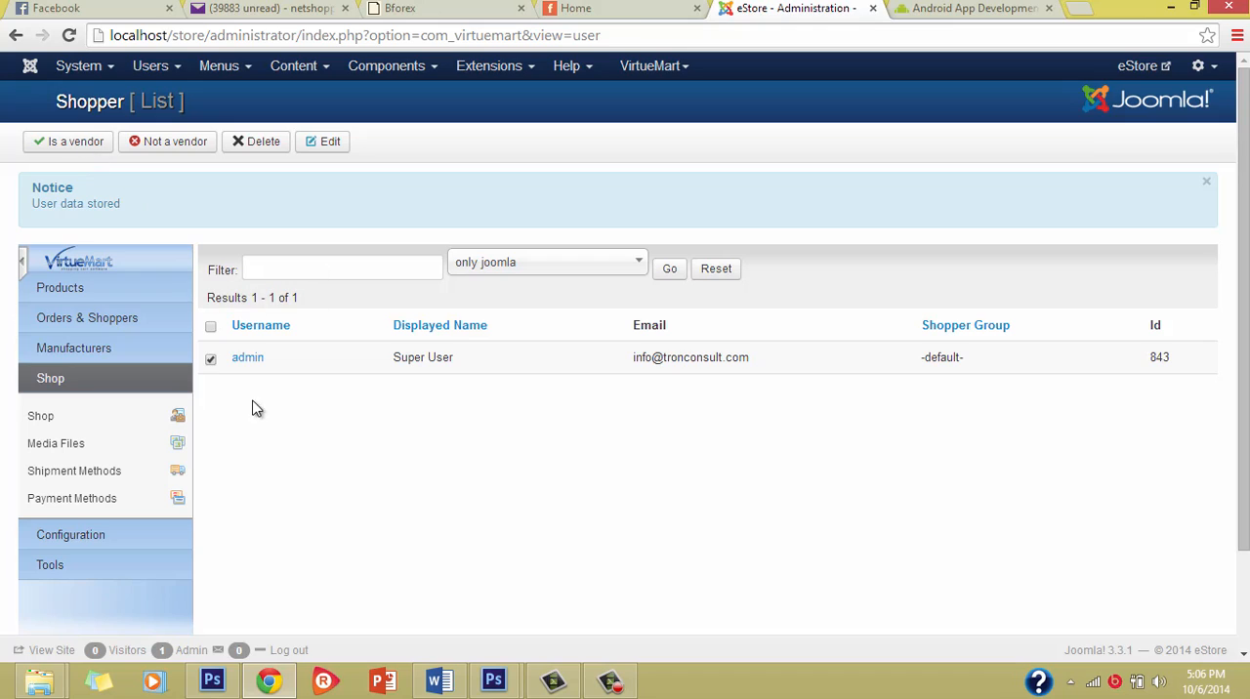
click(76, 149)
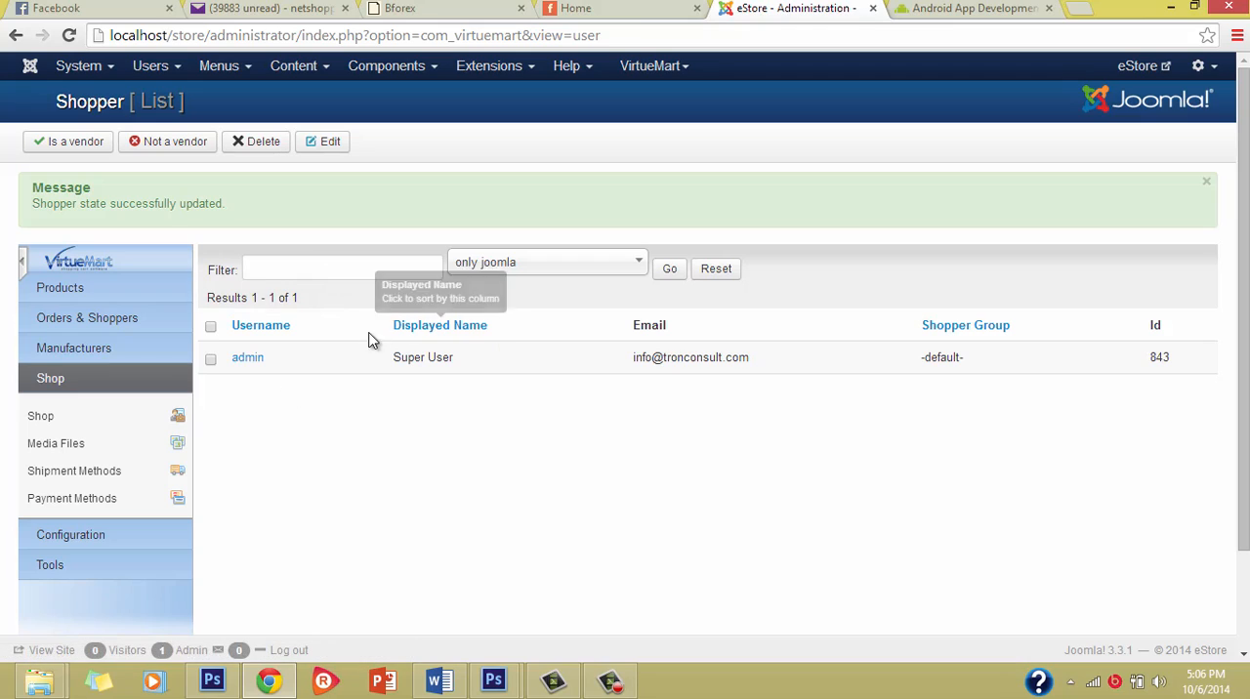
Step: Open the admin shopper's record for editing and set the vendor's shop name to Tron eStore
click(252, 361)
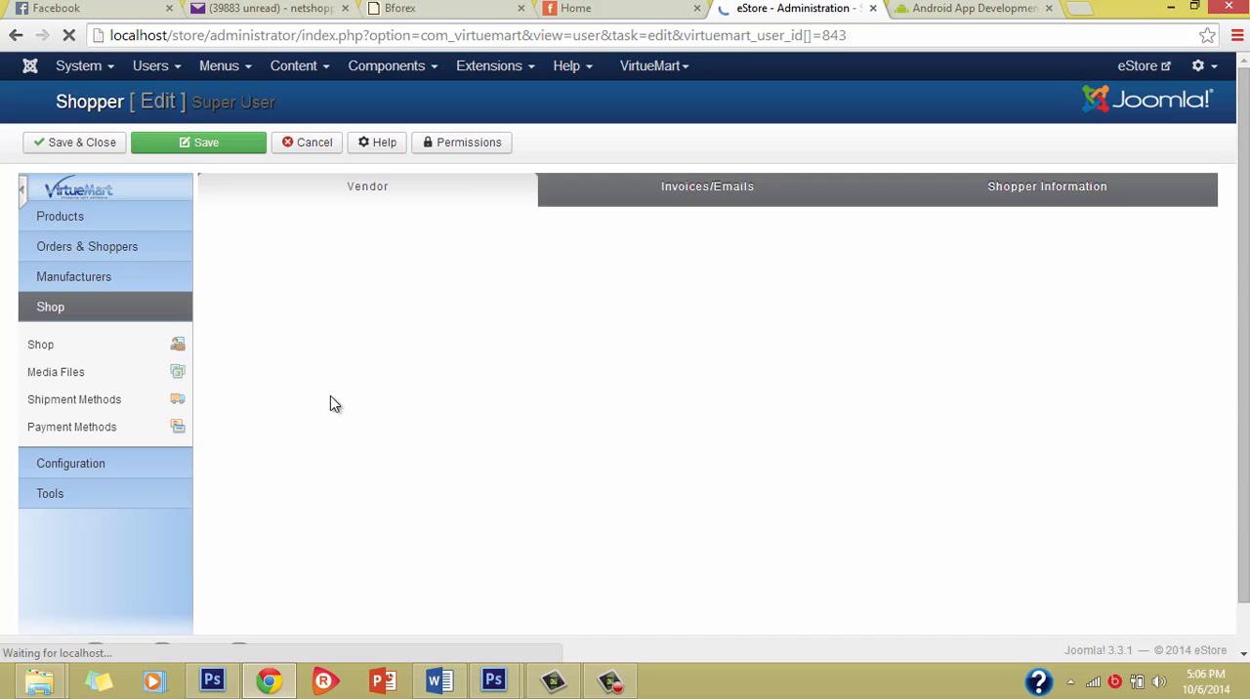
scroll(394, 407, down, 2)
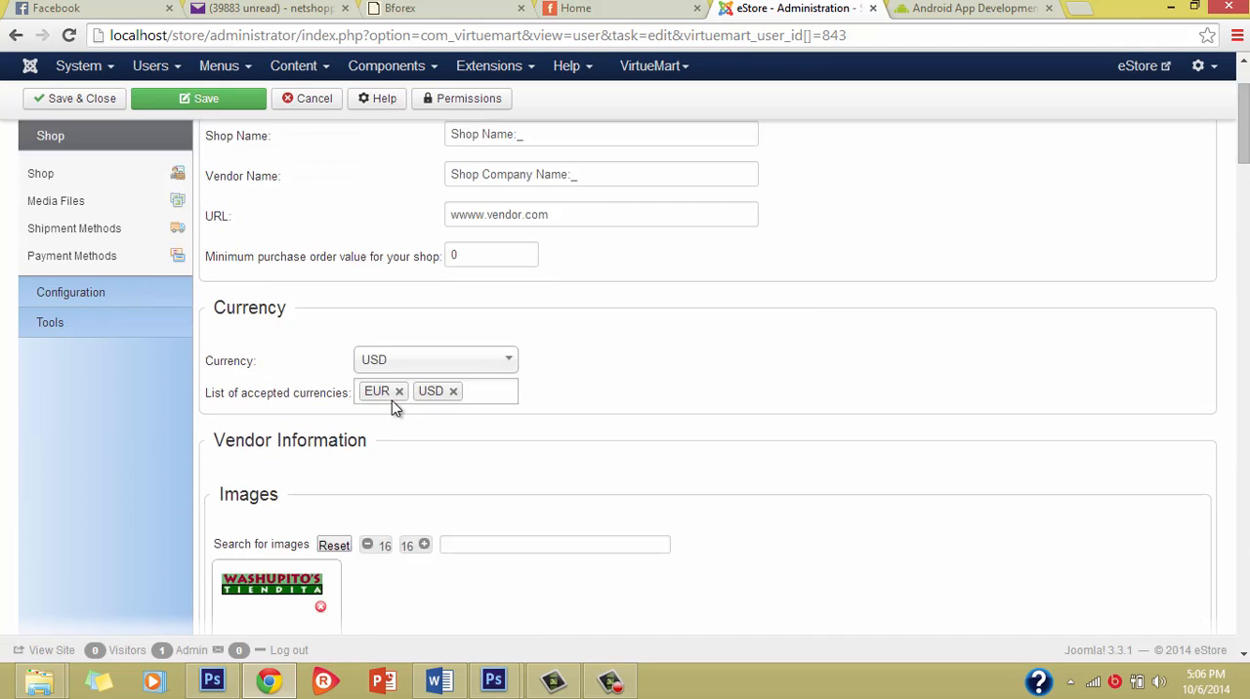
scroll(376, 396, down, 5)
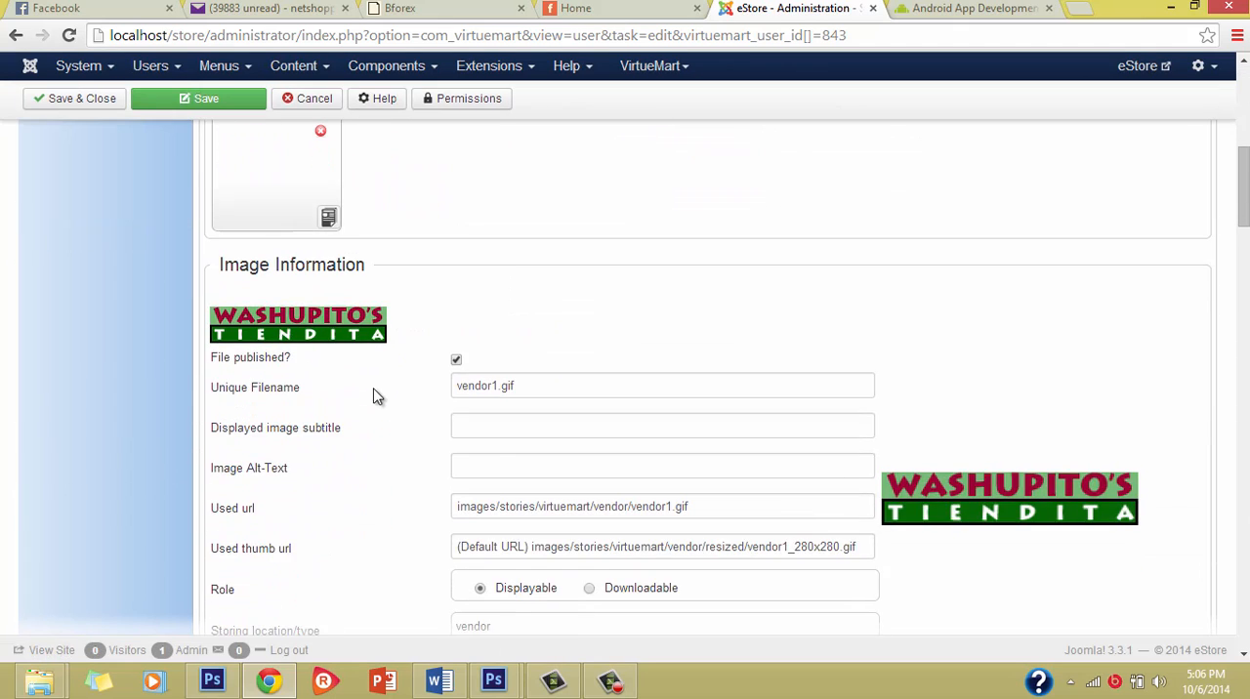
scroll(376, 396, up, 8)
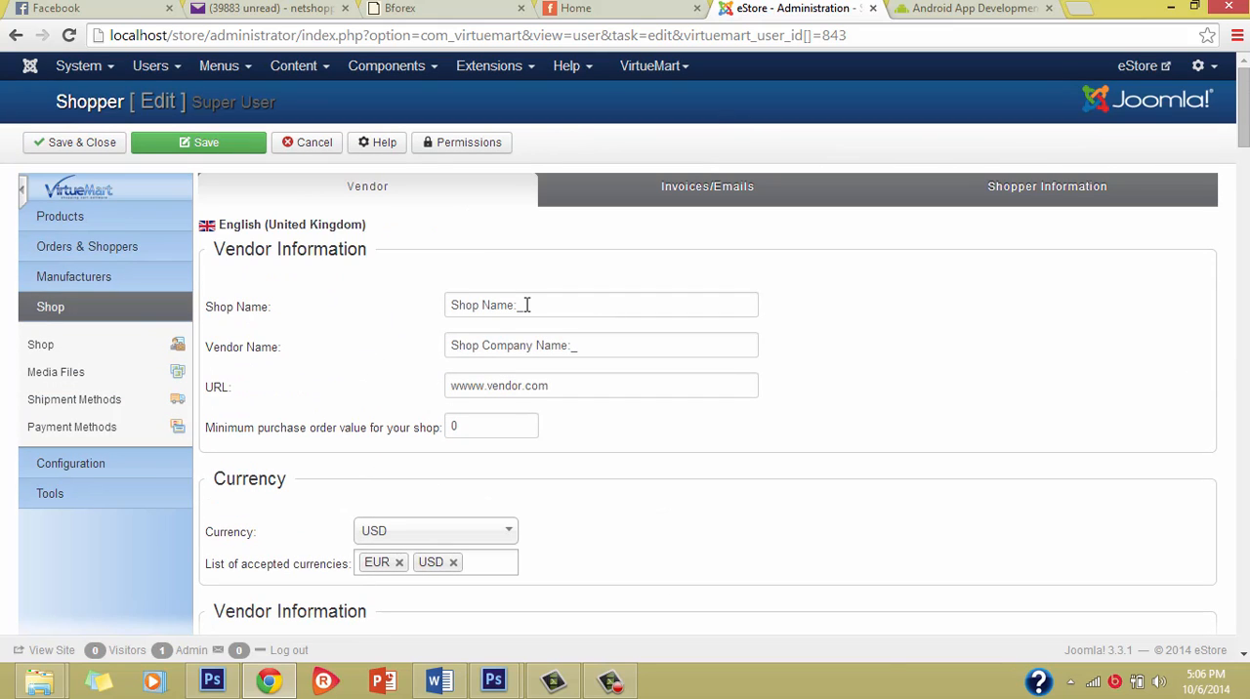
triple_click(526, 305)
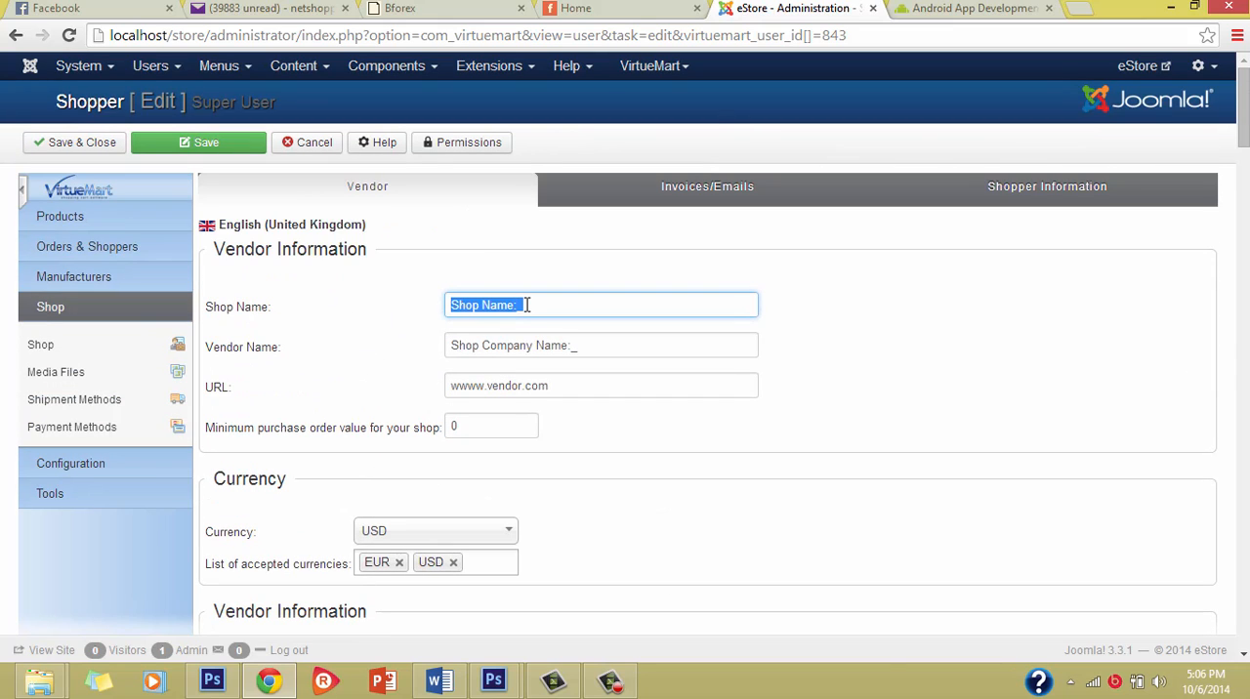
text(Tron eStore)
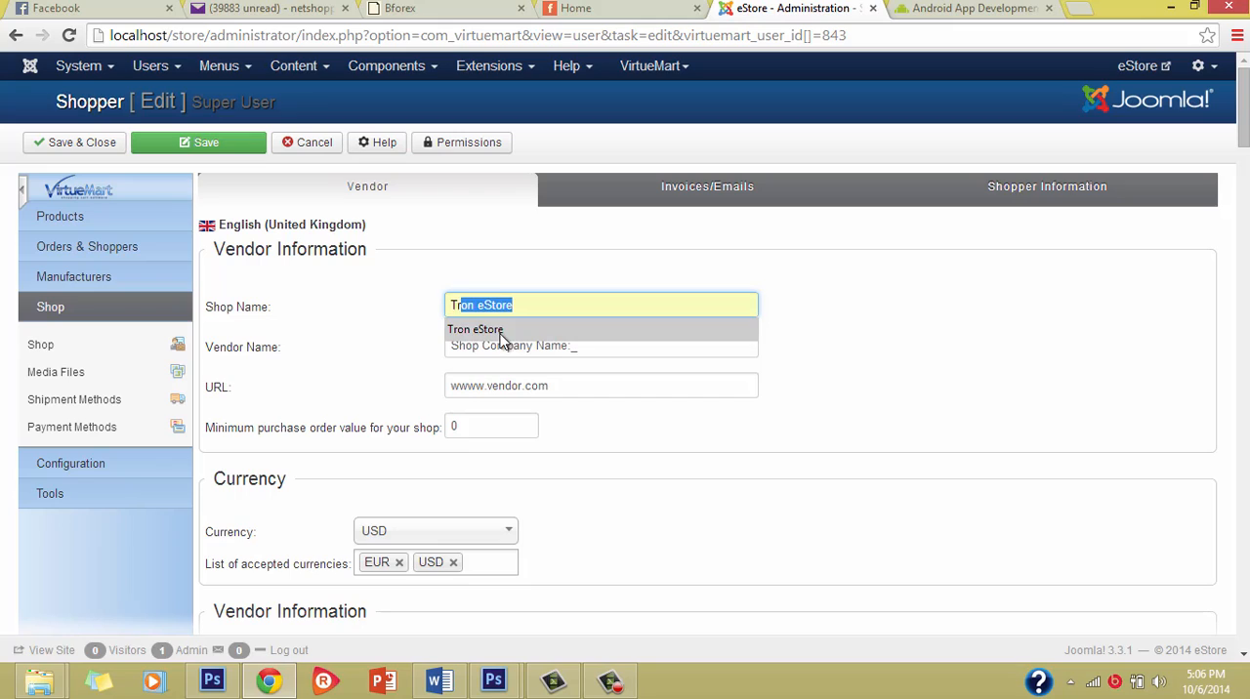
click(503, 333)
Step: Replace the placeholder vendor name with Tronconsut
triple_click(507, 354)
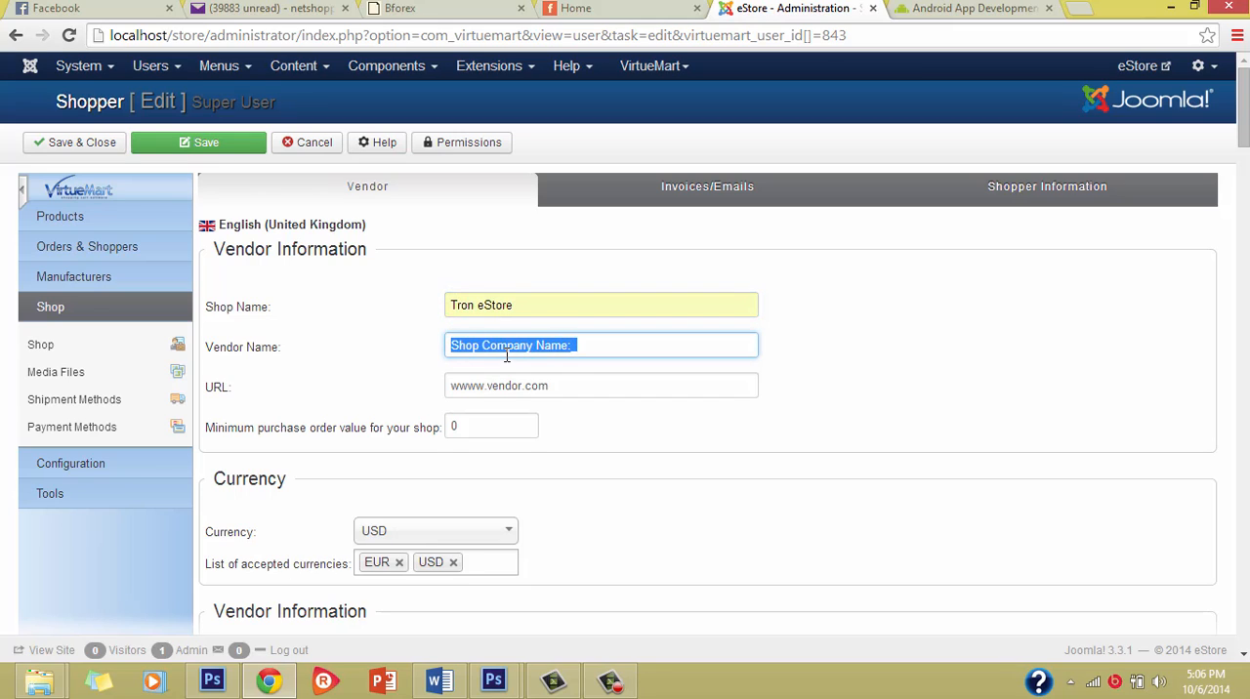
key(BackSpace)
text(Tr)
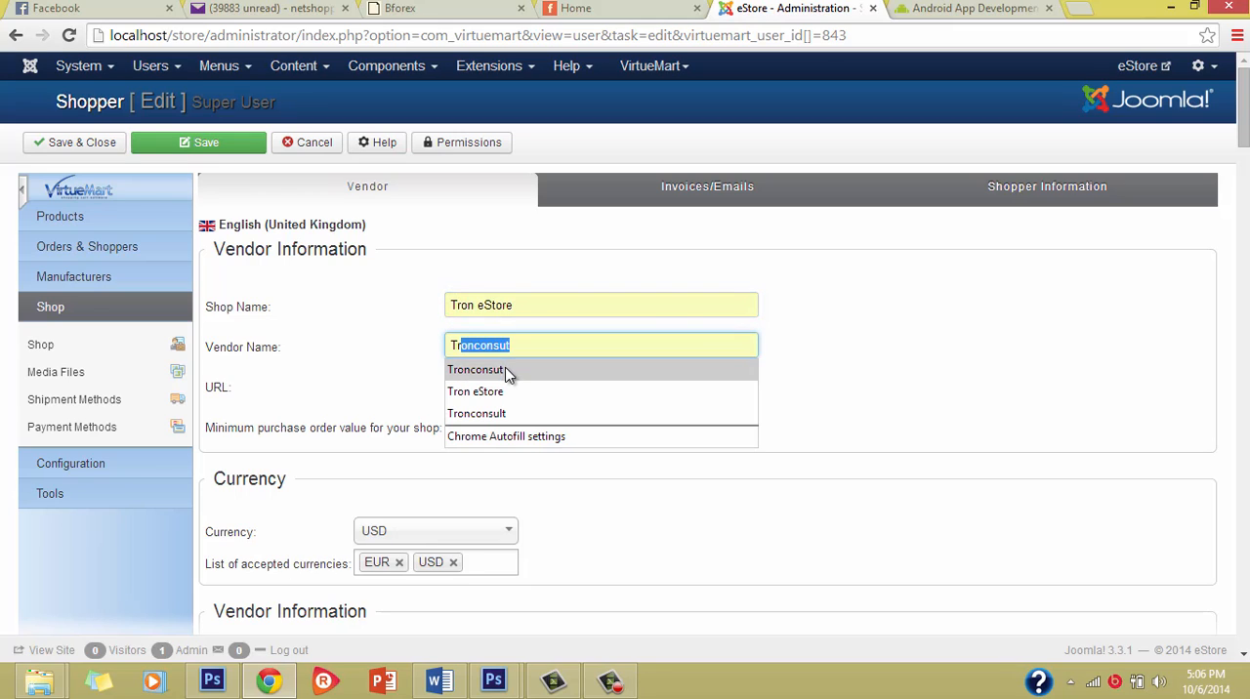
click(511, 370)
triple_click(567, 396)
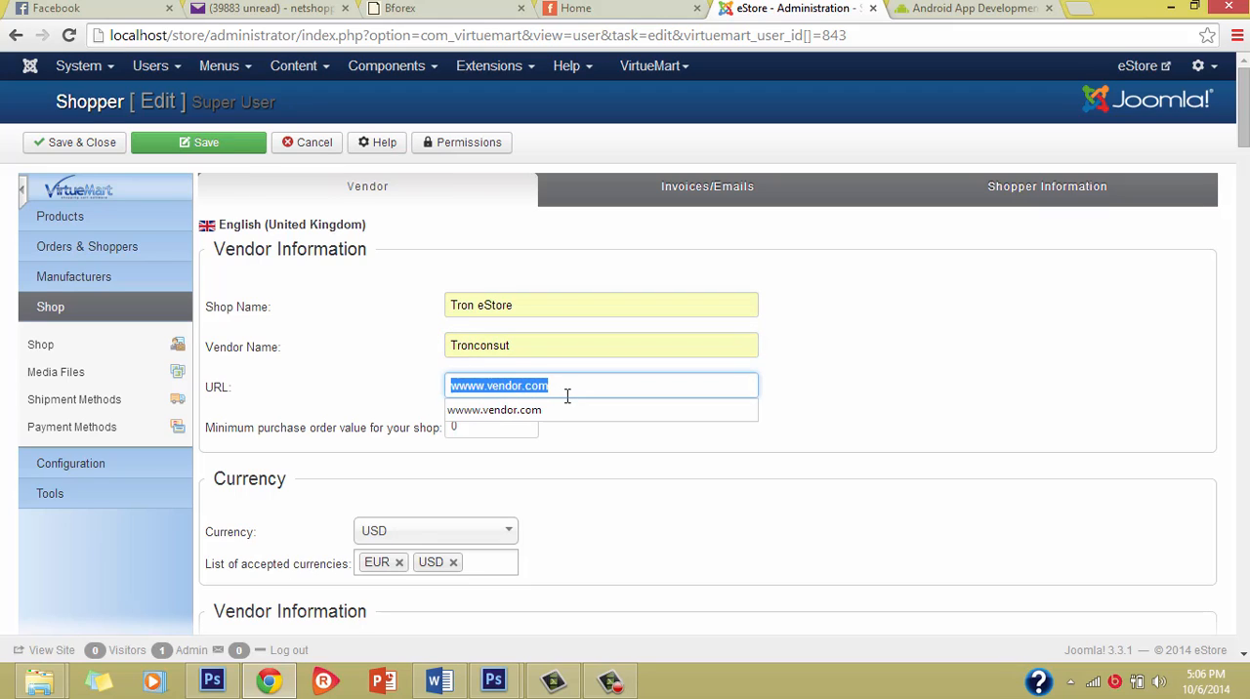
text(www.tt)
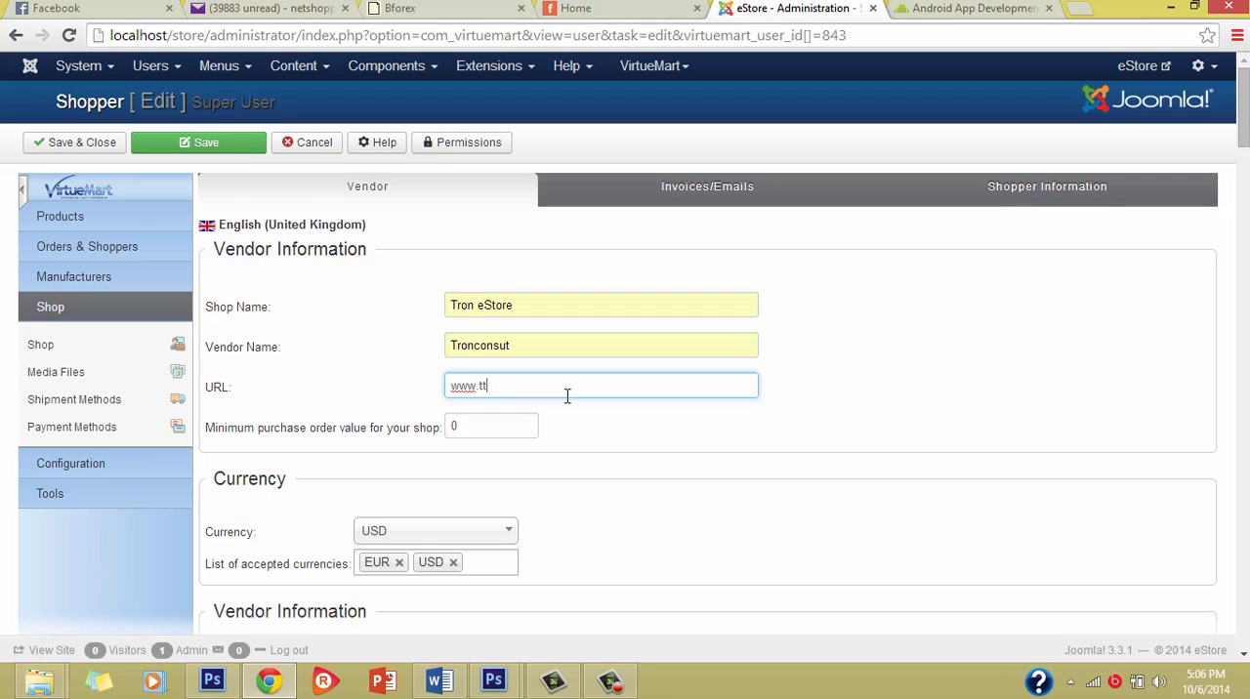
key(BackSpace)
text(ronconsult.com)
Step: Set the shop's currency to Nigerian naira, leaving the list of accepted currencies as it is
scroll(599, 508, down, 2)
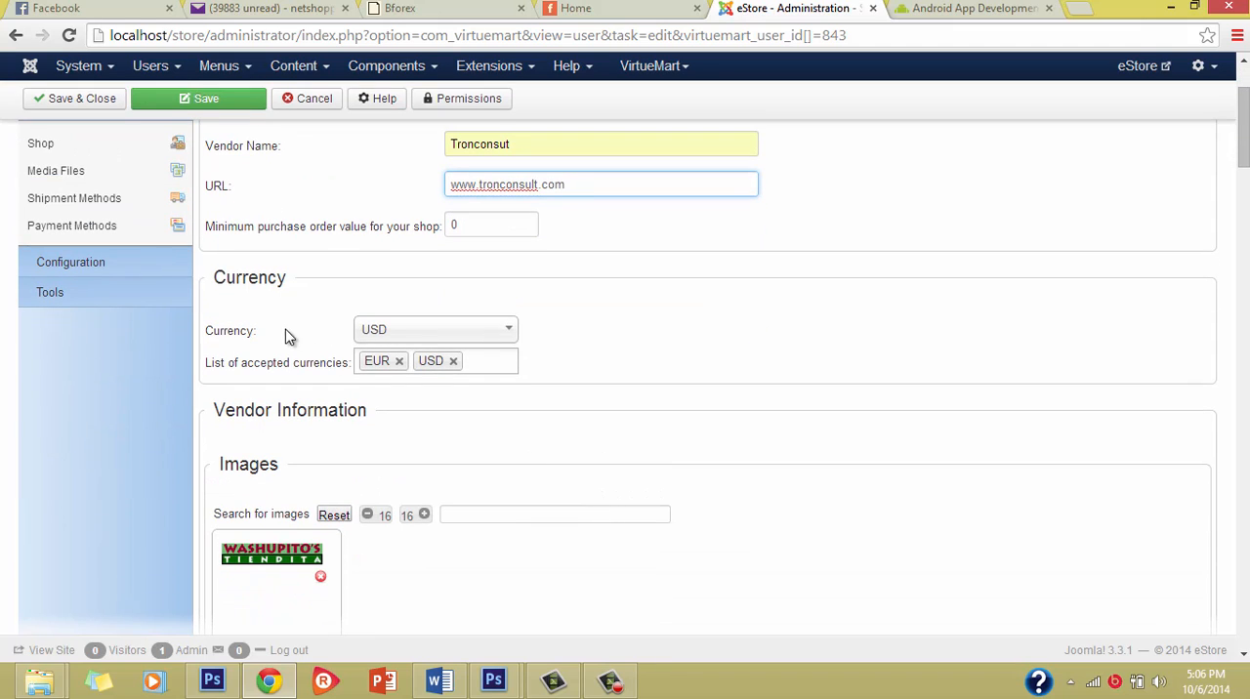
click(387, 337)
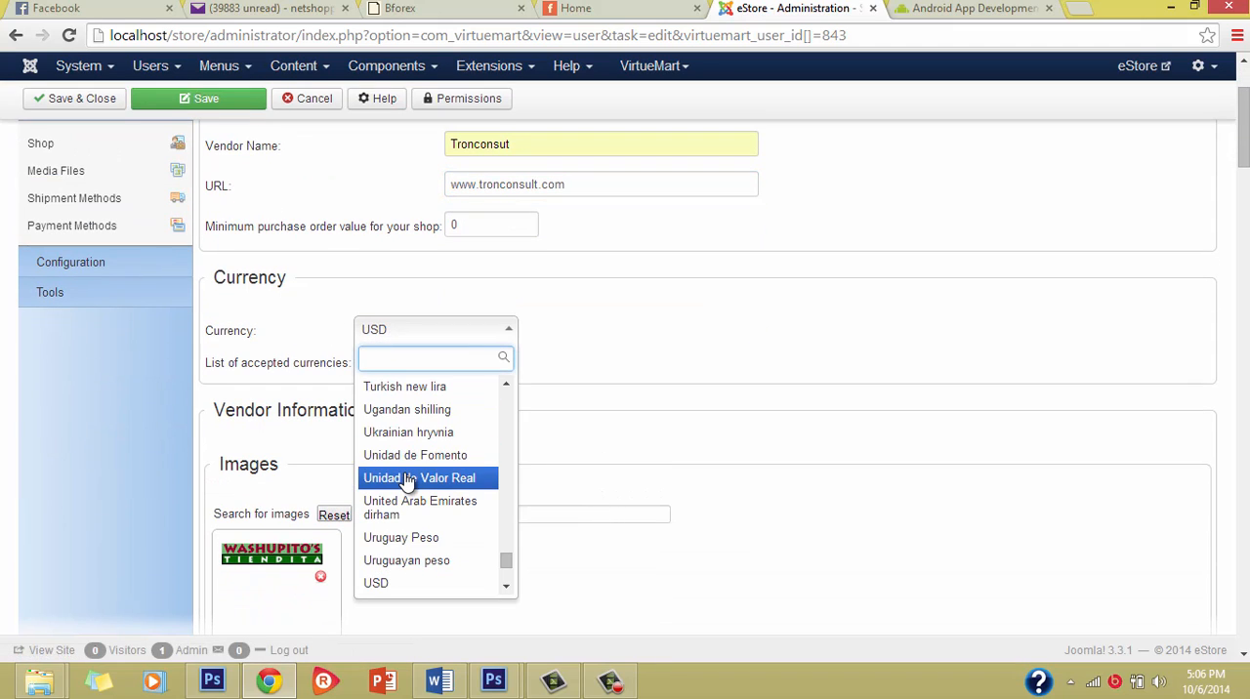
text(nig)
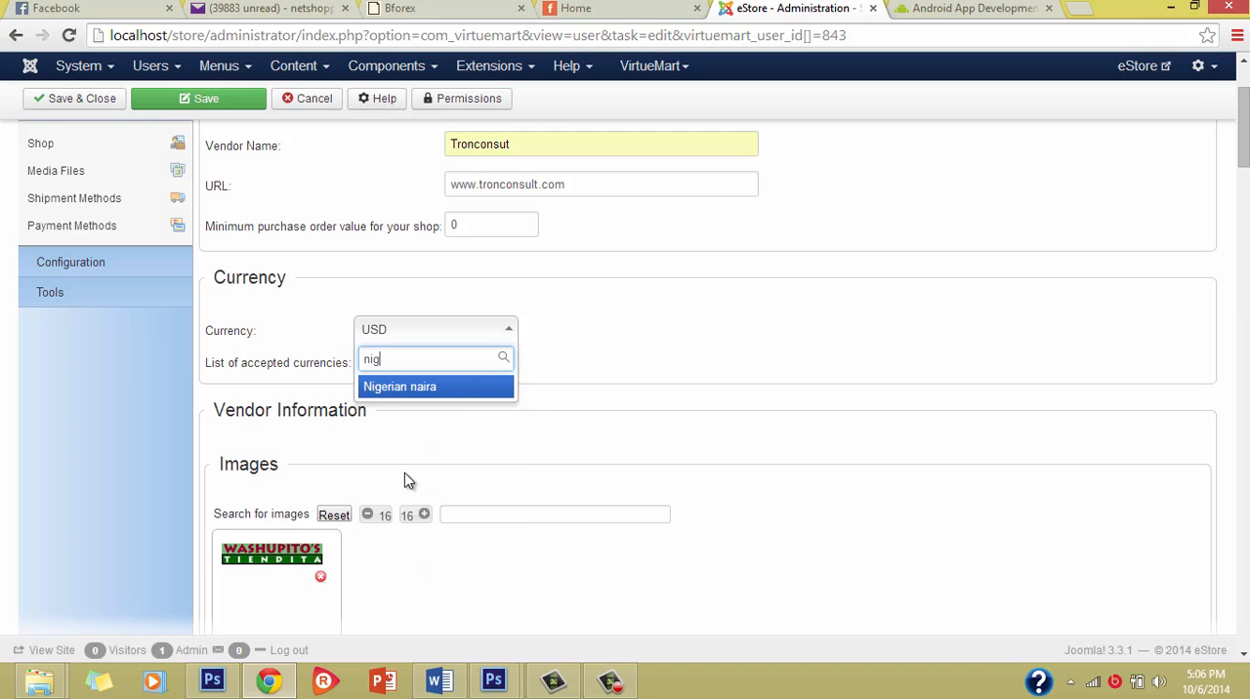
click(408, 387)
scroll(303, 401, down, 1)
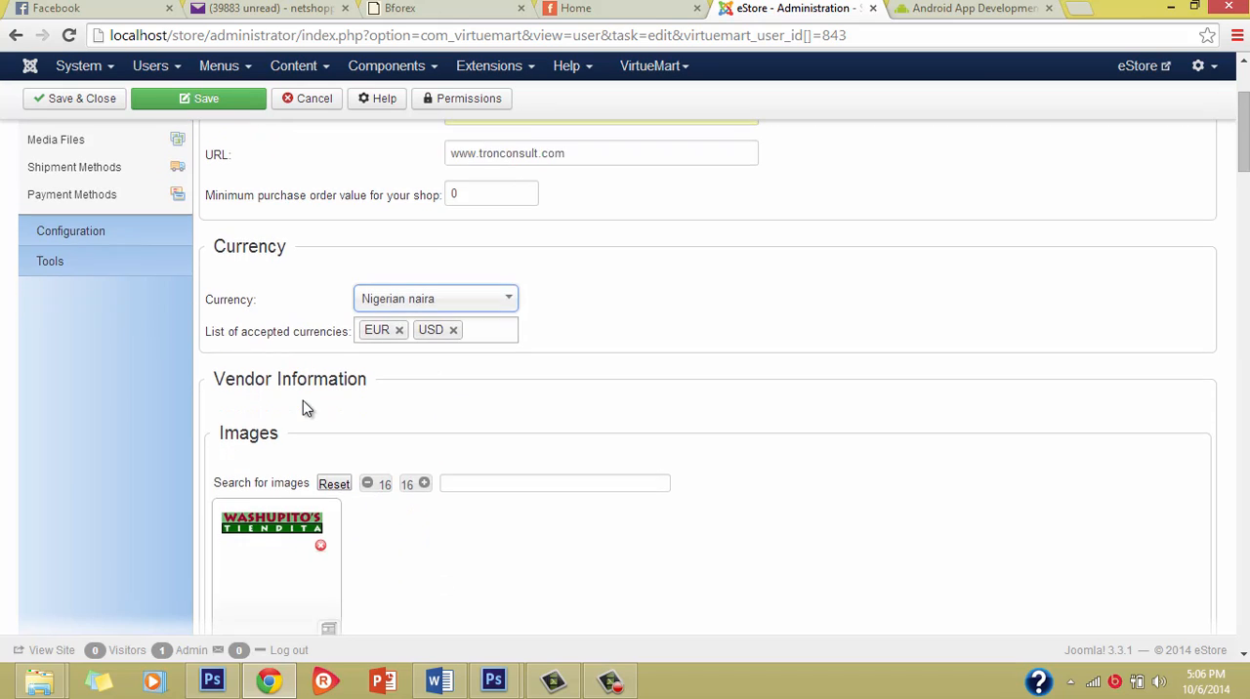
scroll(305, 414, up, 2)
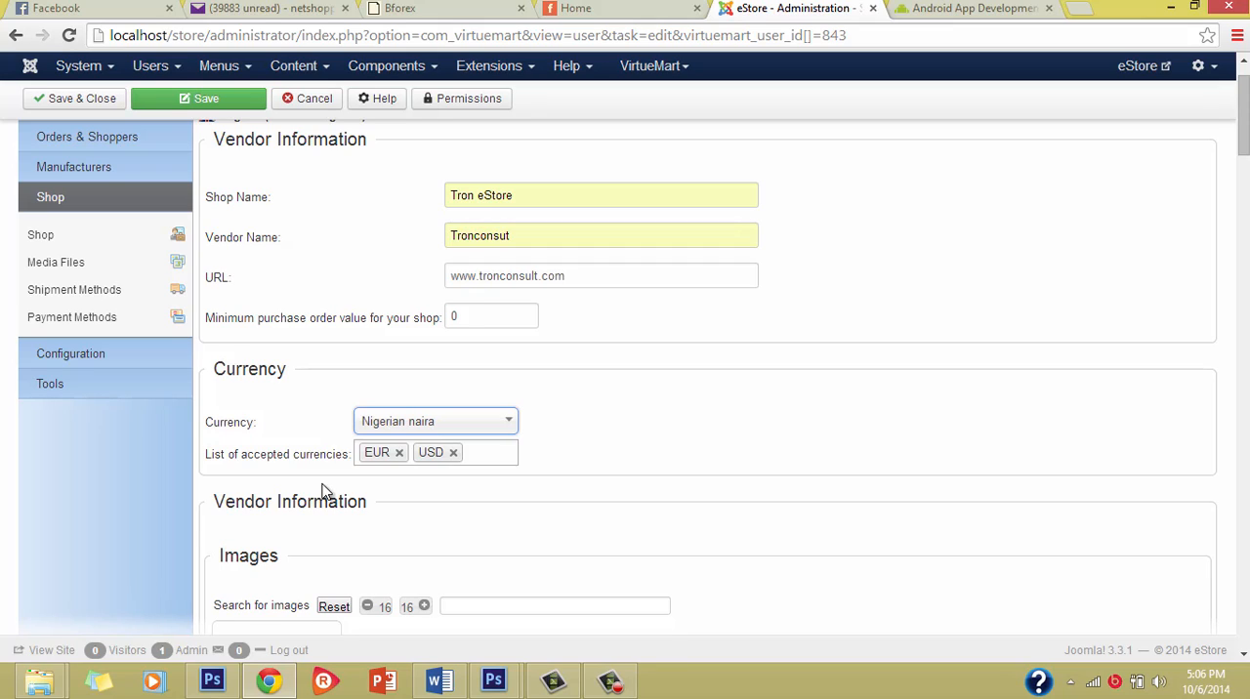
click(486, 457)
click(671, 458)
Step: Examine the vendor's image section, including the current logo, its file name and its used URL
scroll(558, 549, down, 3)
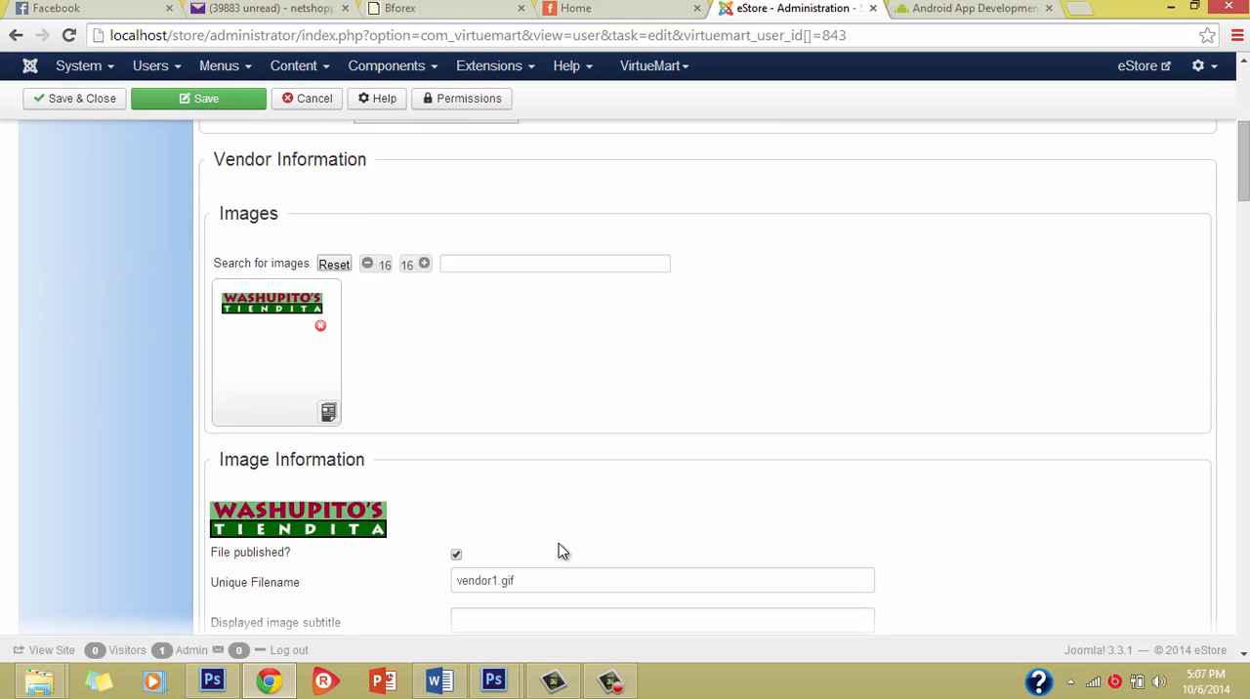
scroll(456, 363, up, 4)
scroll(511, 511, down, 1)
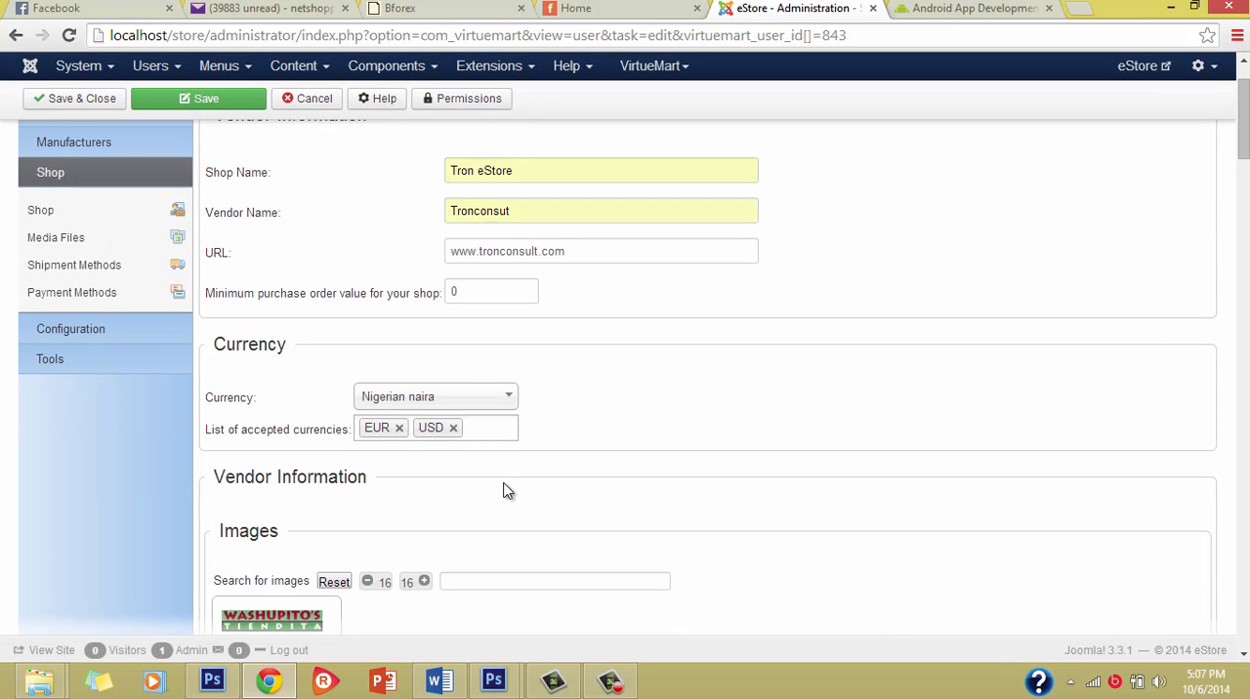
scroll(505, 491, down, 3)
scroll(455, 361, down, 1)
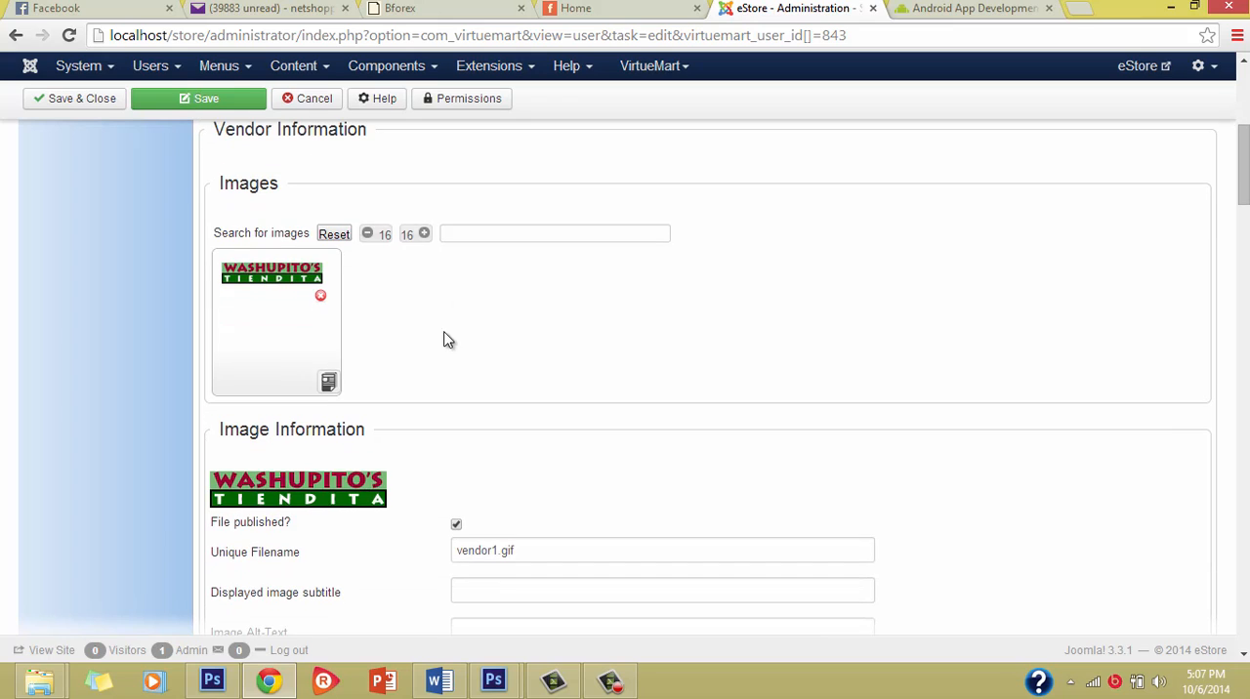
scroll(362, 260, up, 1)
scroll(388, 446, down, 2)
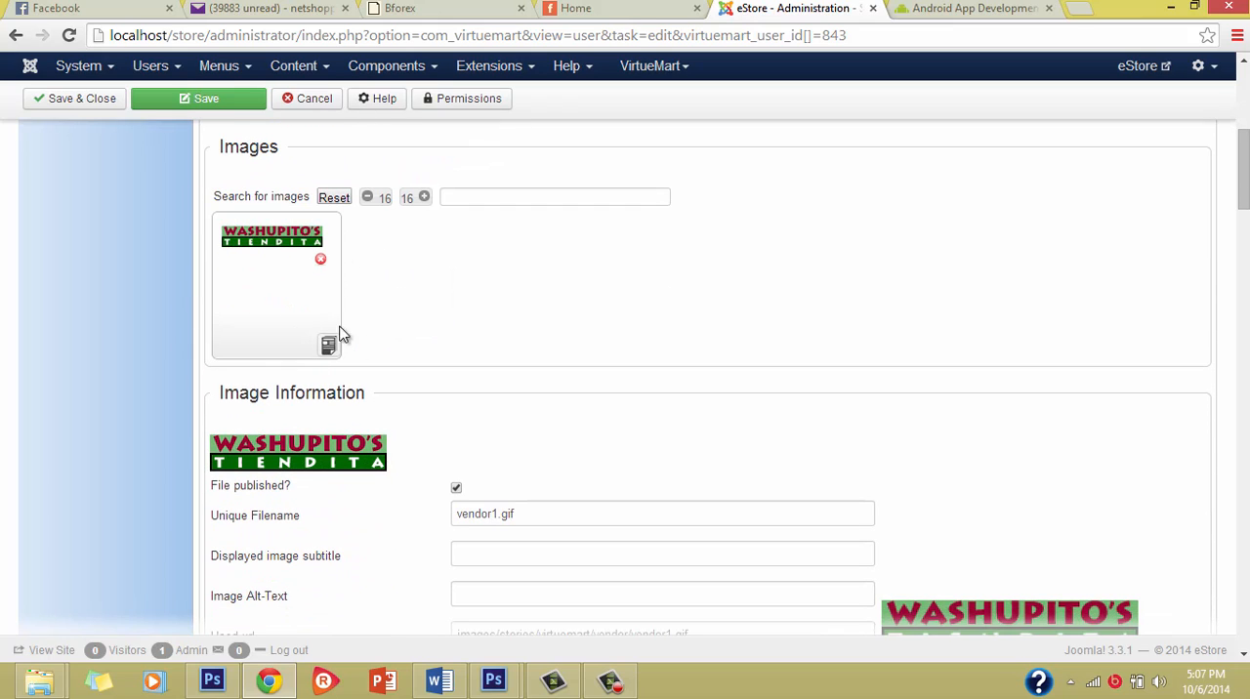
scroll(519, 479, down, 2)
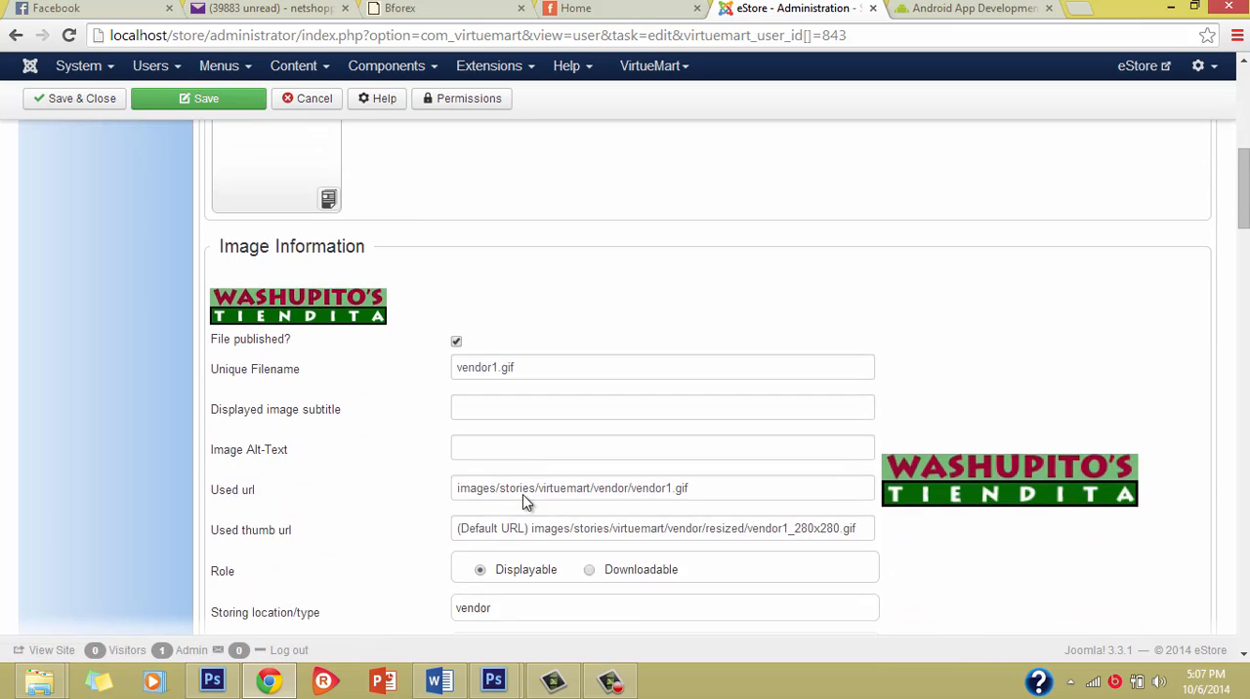
scroll(518, 505, up, 3)
scroll(412, 445, down, 1)
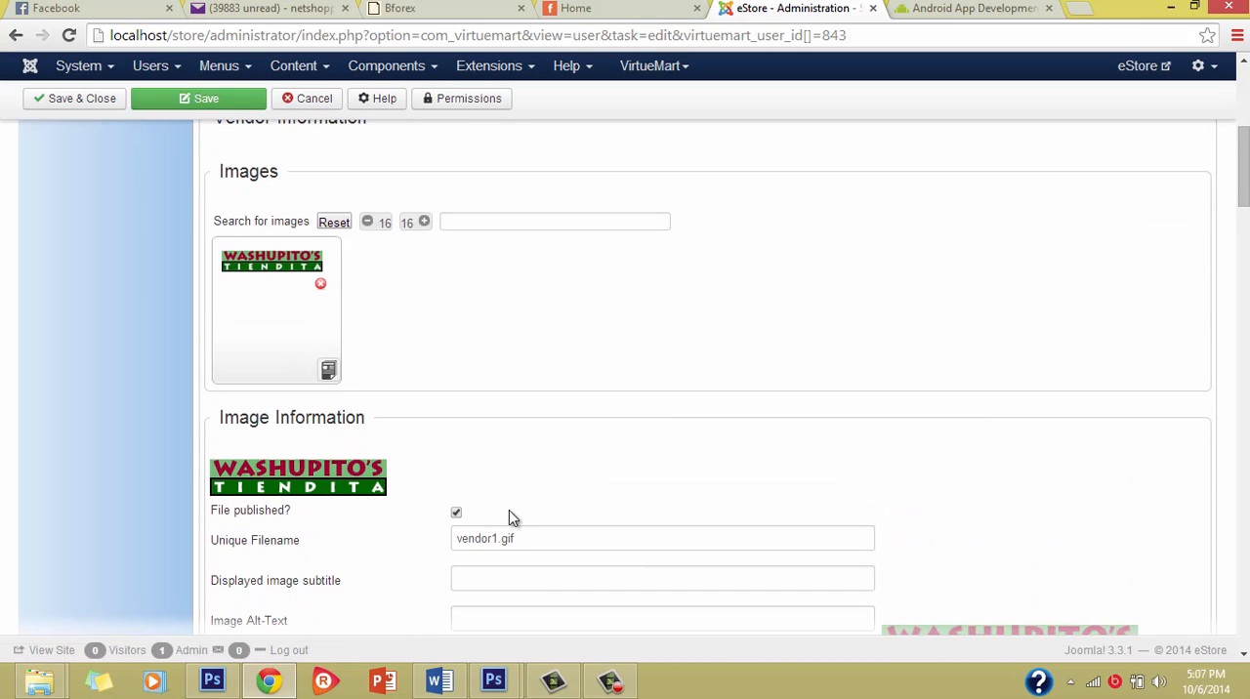
scroll(509, 510, down, 2)
scroll(489, 368, up, 1)
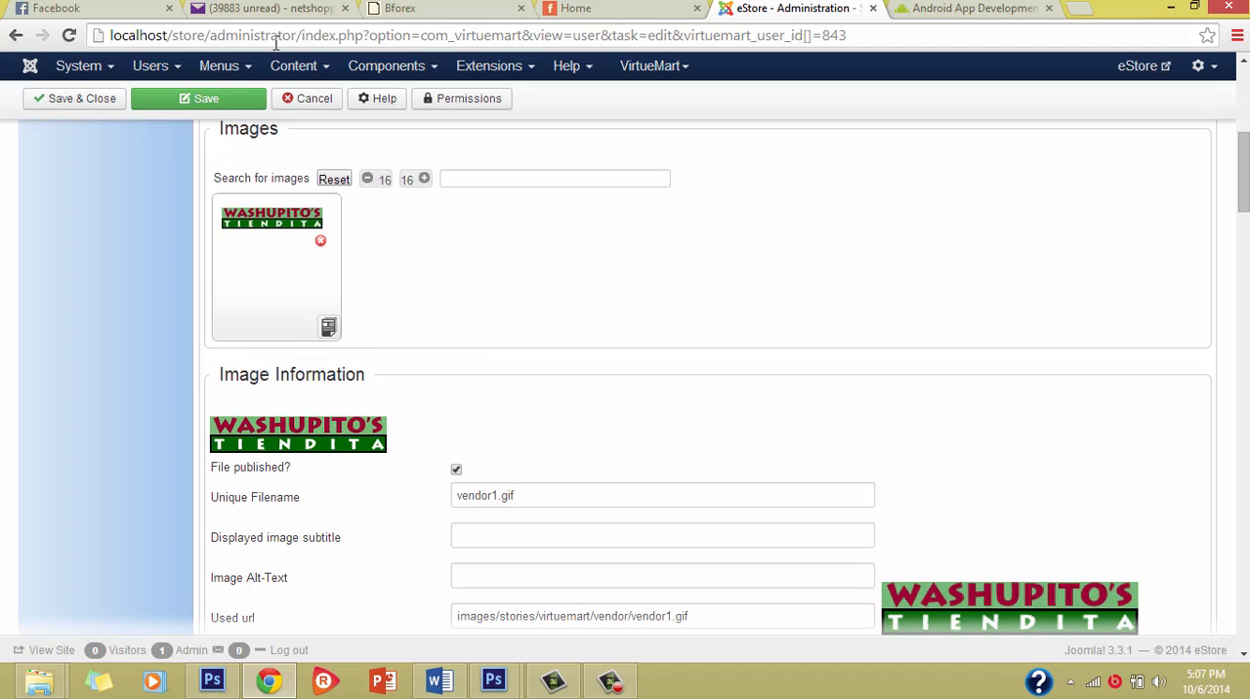
scroll(636, 396, down, 2)
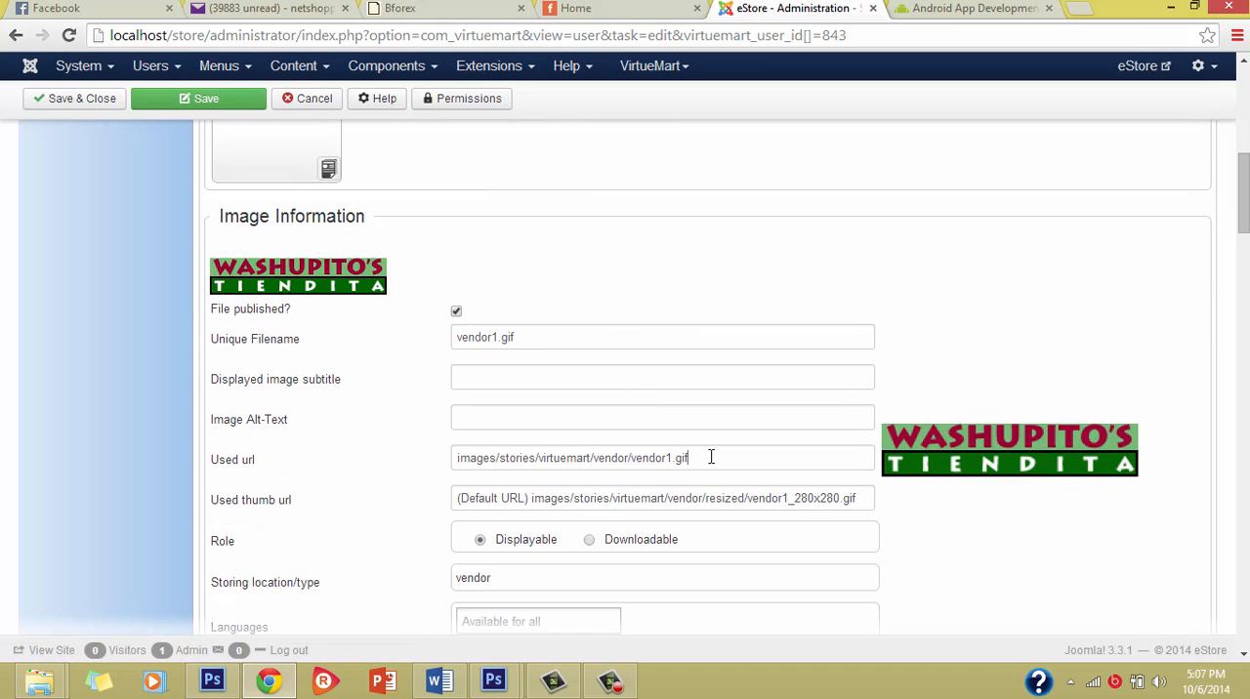
drag(706, 457, 586, 461)
click(588, 462)
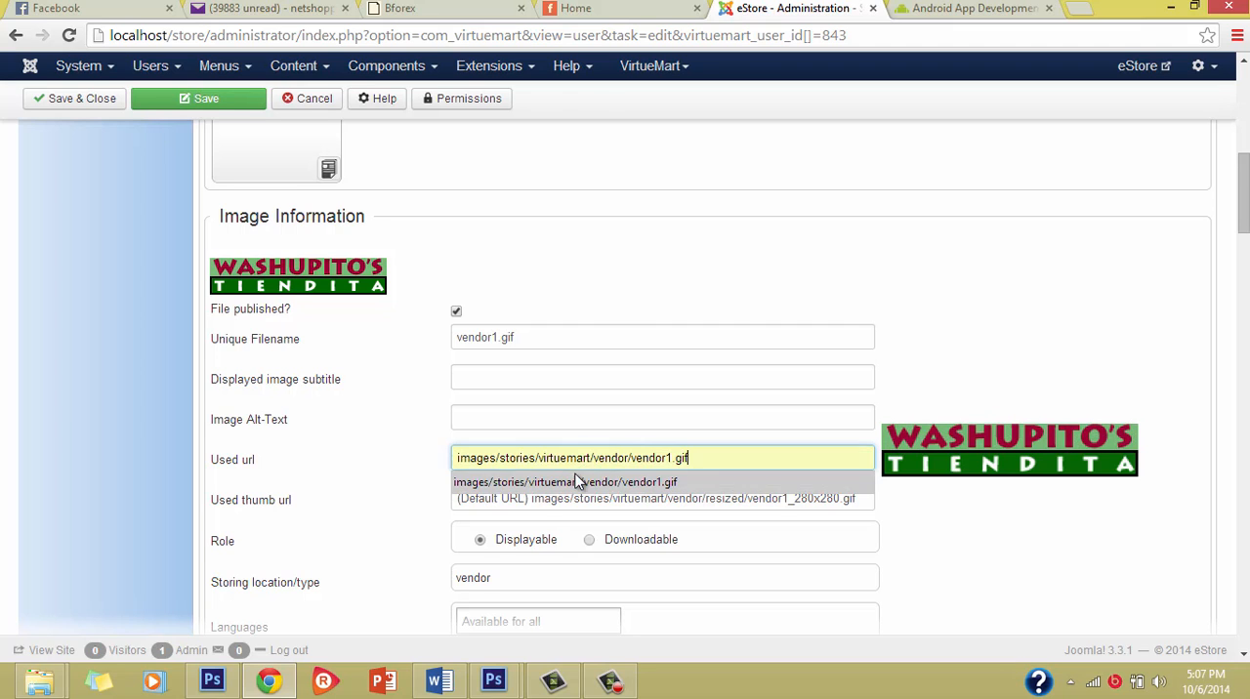
click(925, 531)
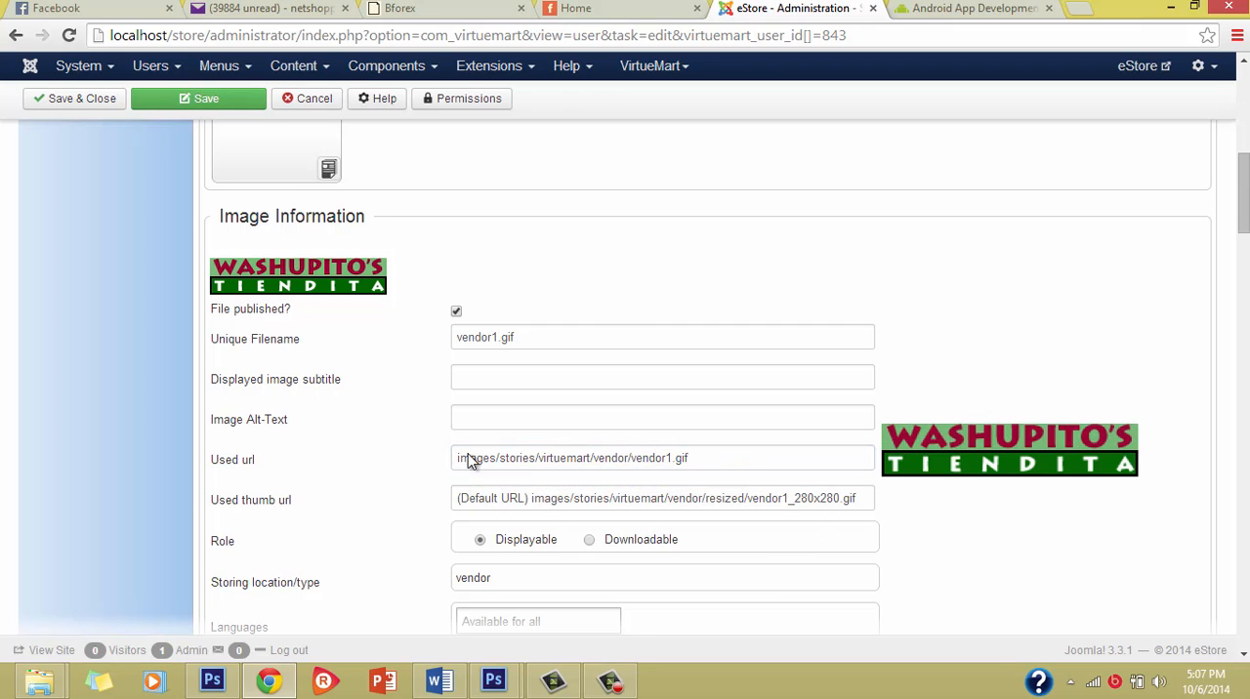
Step: Replace the vendor description's placeholder text with "We are the No.1 Online Store in Nigeria..."
scroll(394, 416, down, 4)
scroll(413, 518, down, 3)
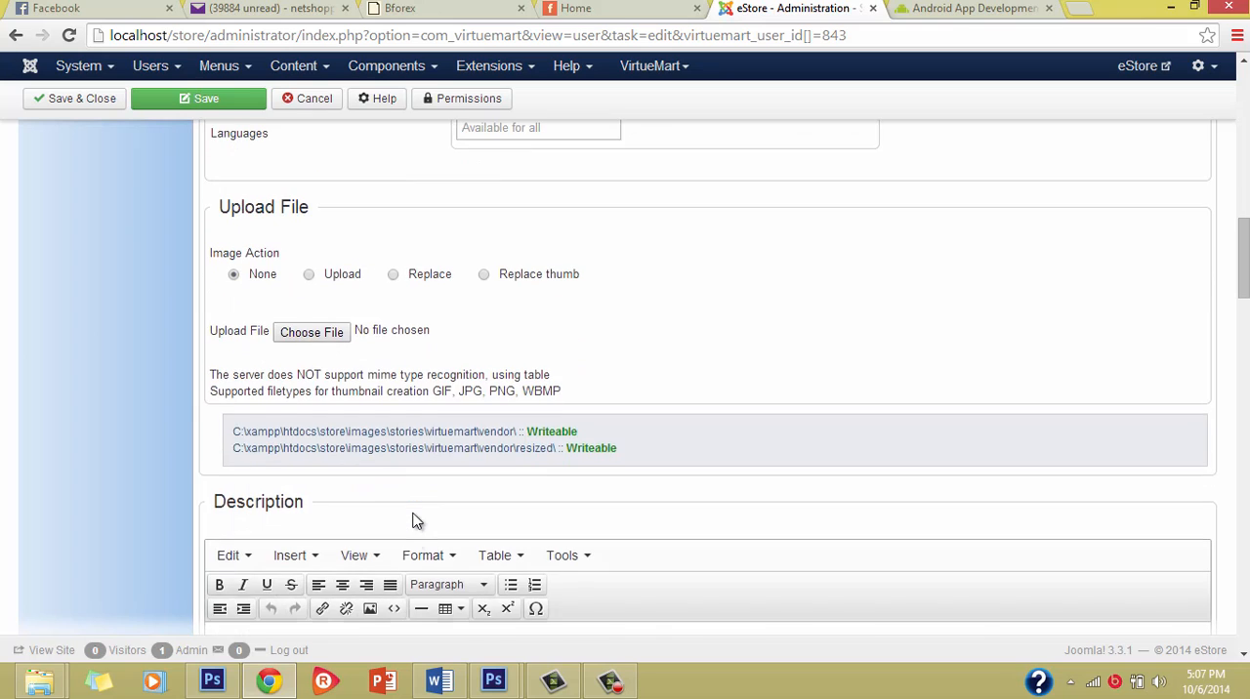
scroll(424, 573, down, 1)
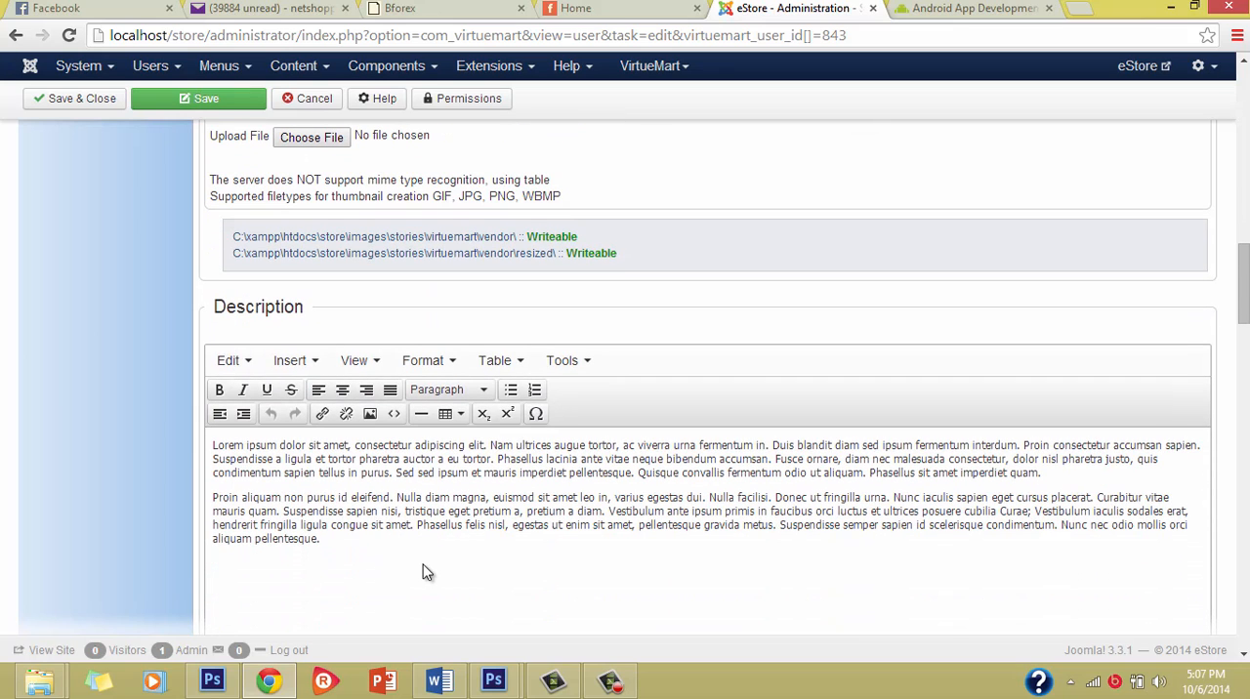
click(344, 546)
key(ctrl+a)
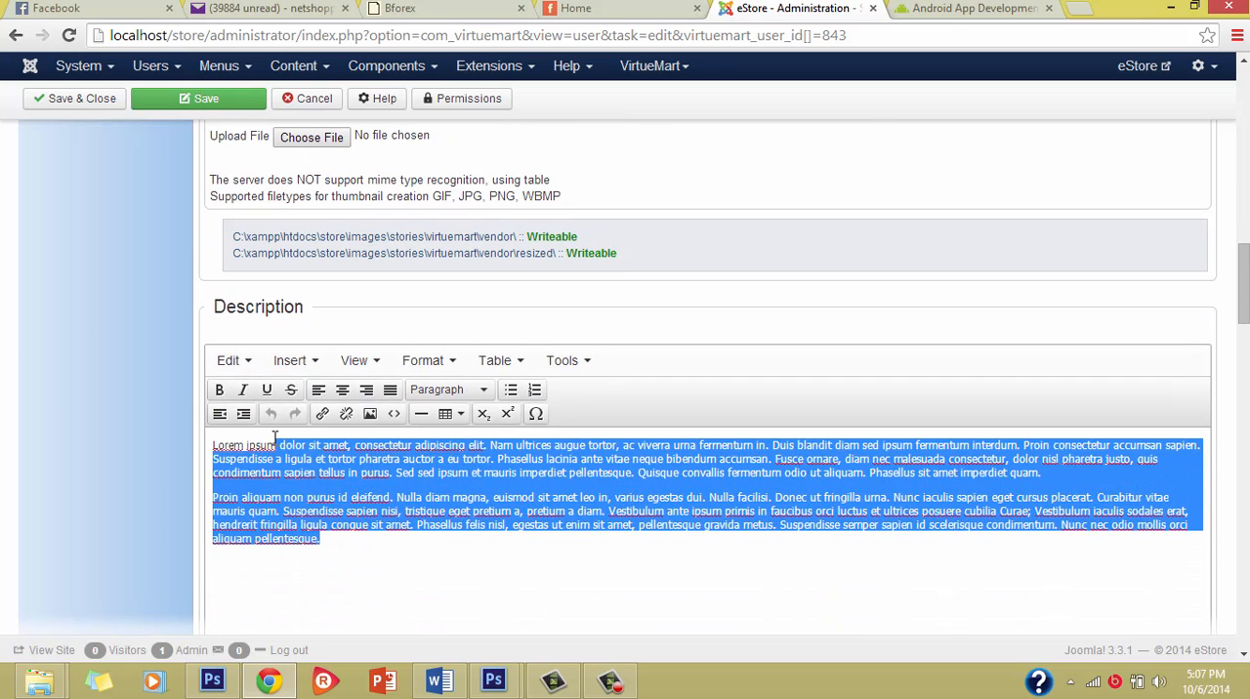
key(BackSpace)
text(We)
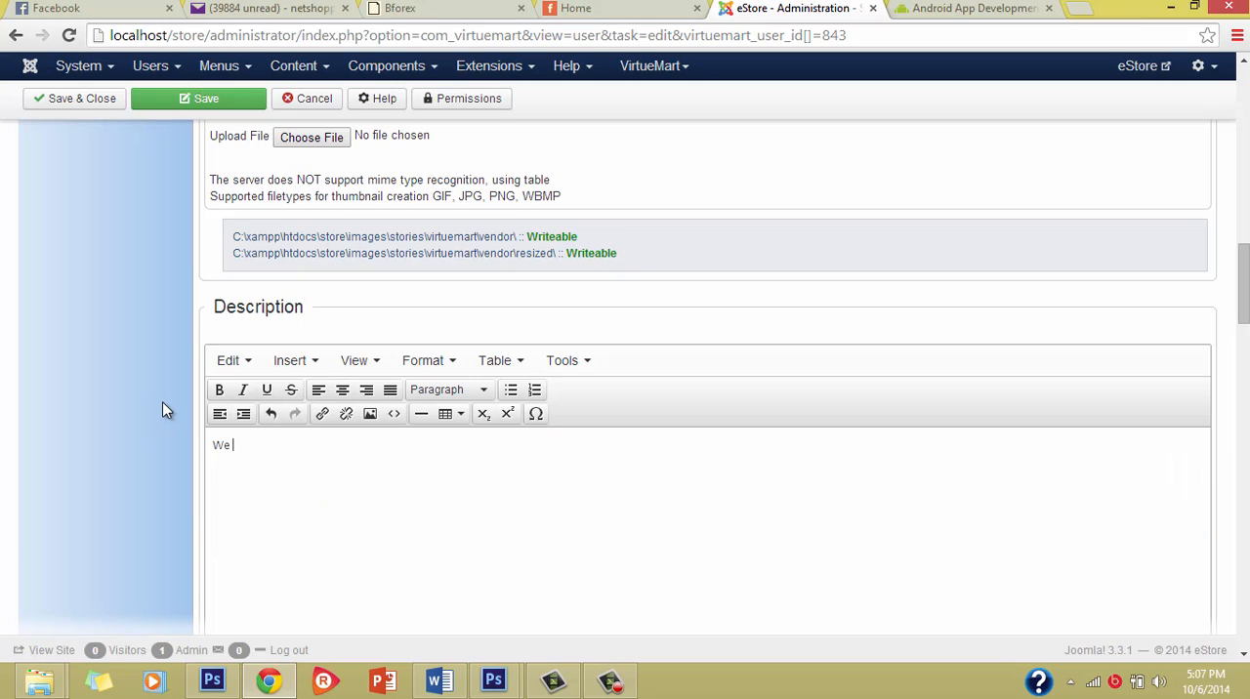
text( are the No.1 Online Store iniger)
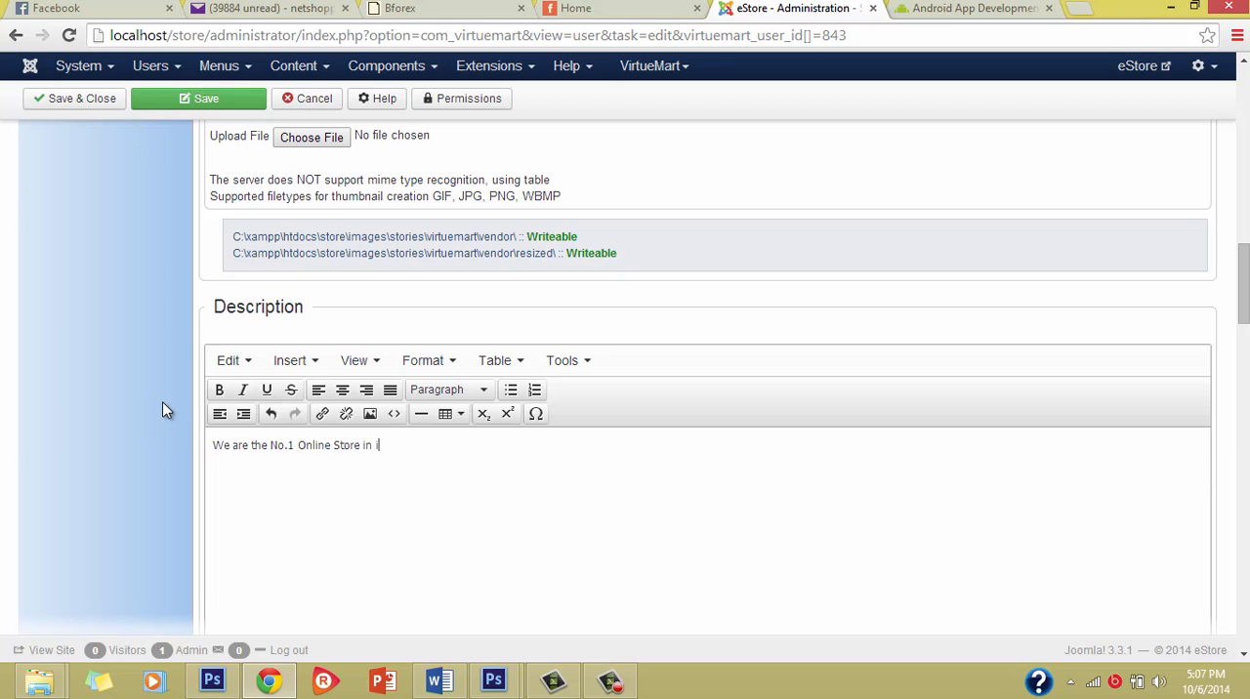
key(BackSpace)
key(BackSpace)
key(BackSpace)
key(BackSpace)
text(Nigera)
key(BackSpace)
text(ia)
text(...)
Step: Replace the placeholder text of the Terms of Service with "We are deliver goods..."
drag(1238, 334, 1236, 419)
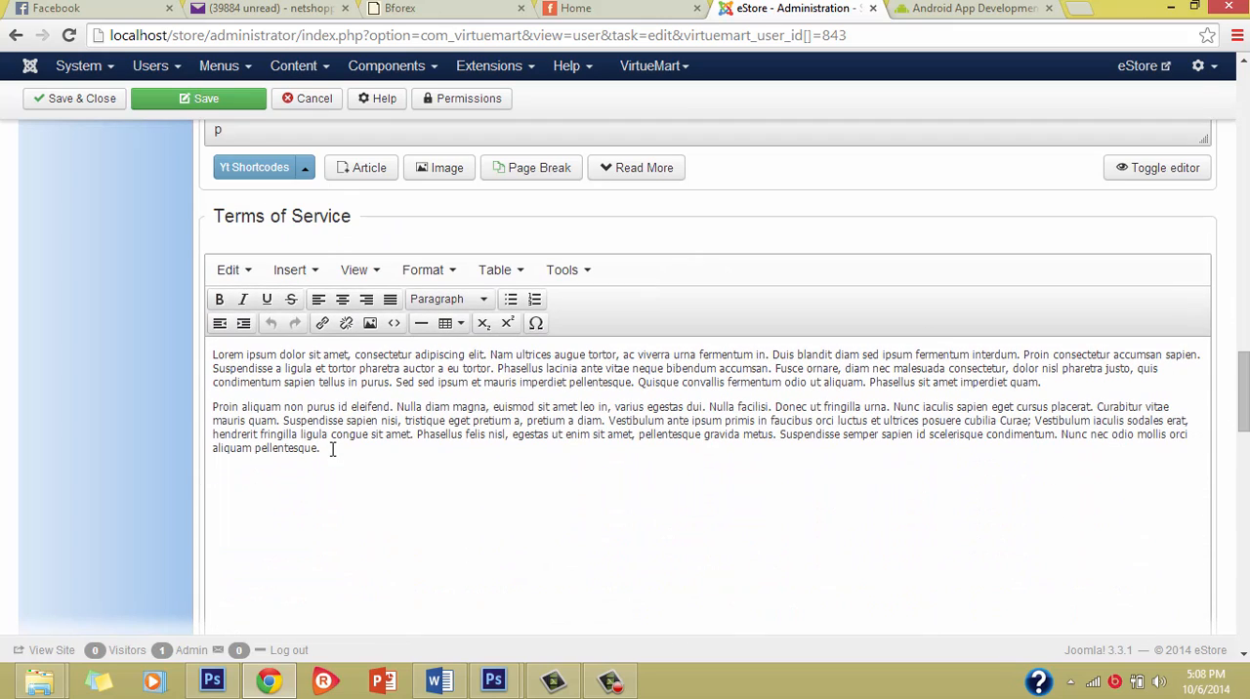
drag(325, 448, 133, 357)
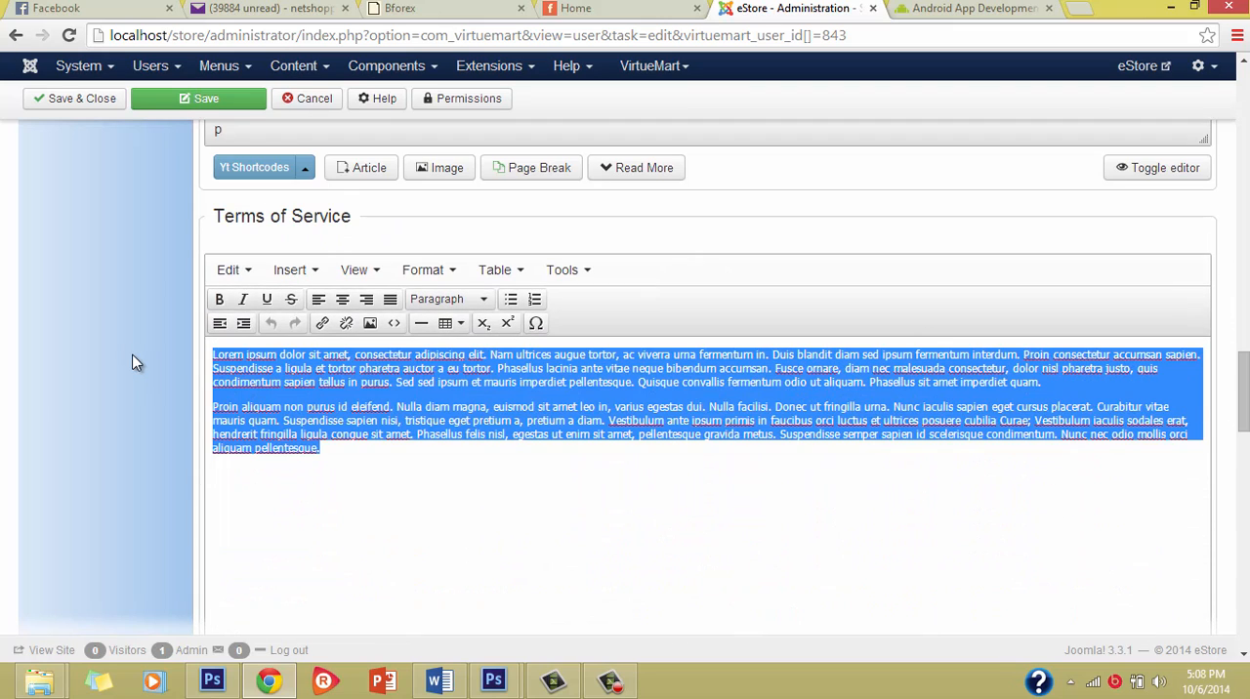
key(Delete)
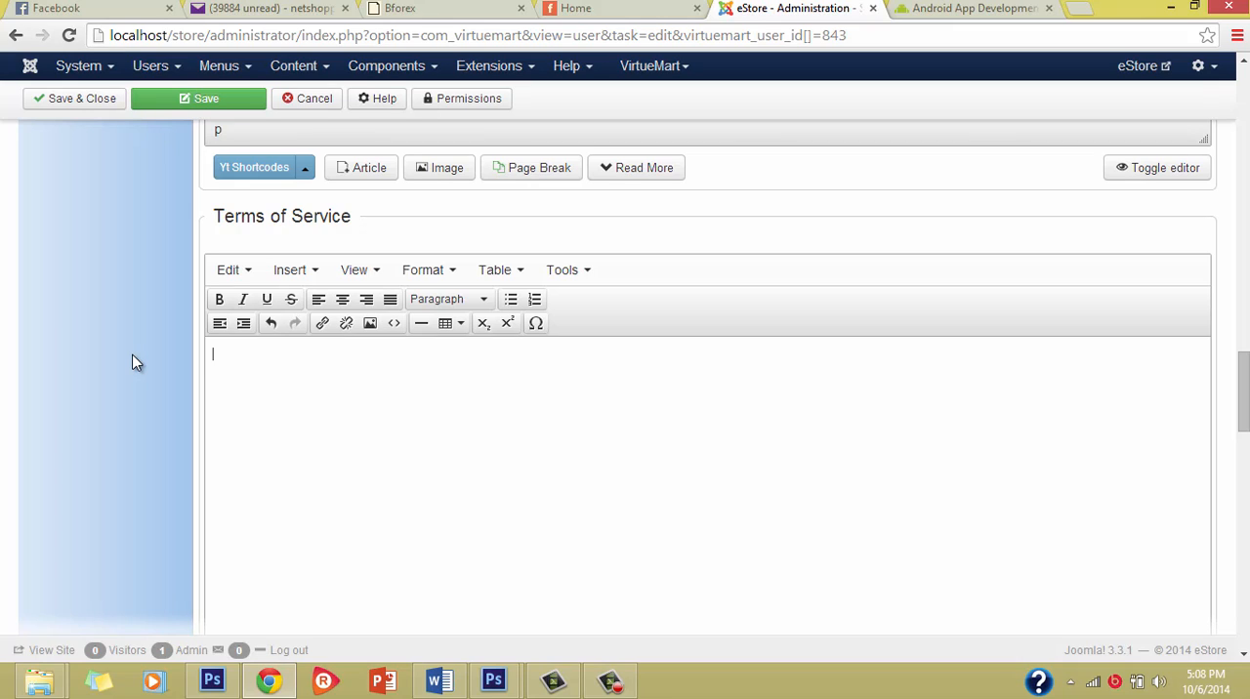
click(240, 354)
text(We are deliver goods...)
scroll(309, 490, down, 1)
scroll(312, 491, up, 1)
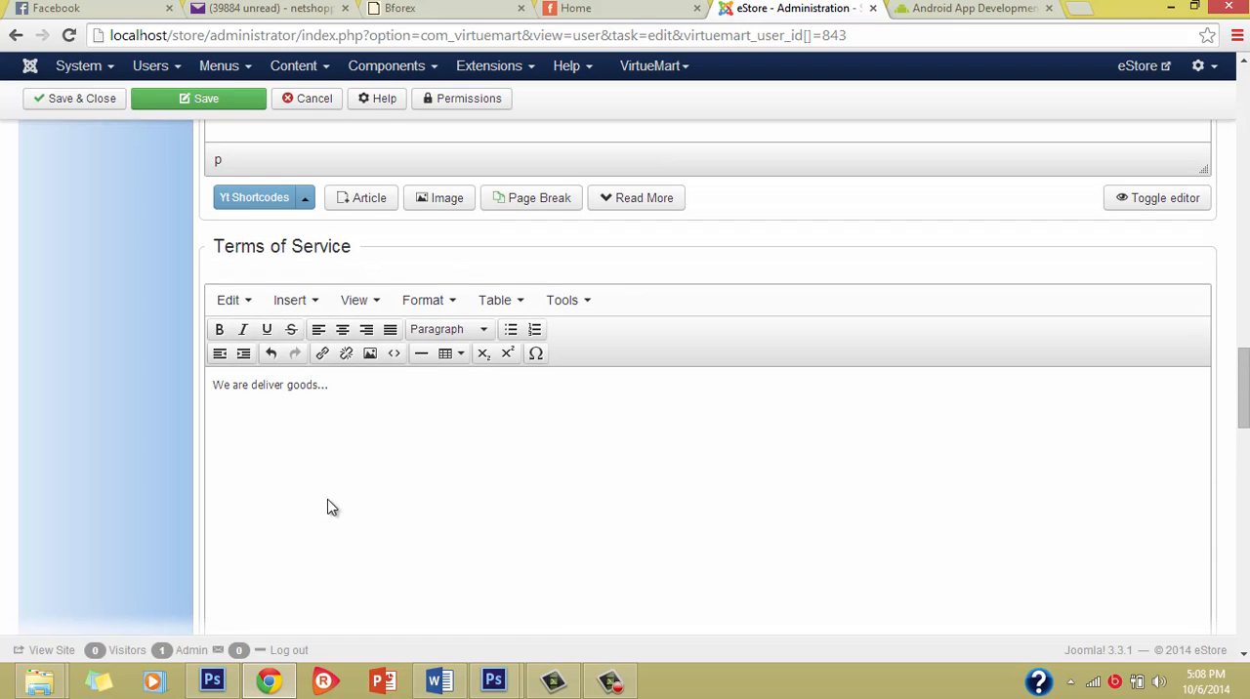
scroll(433, 505, down, 1)
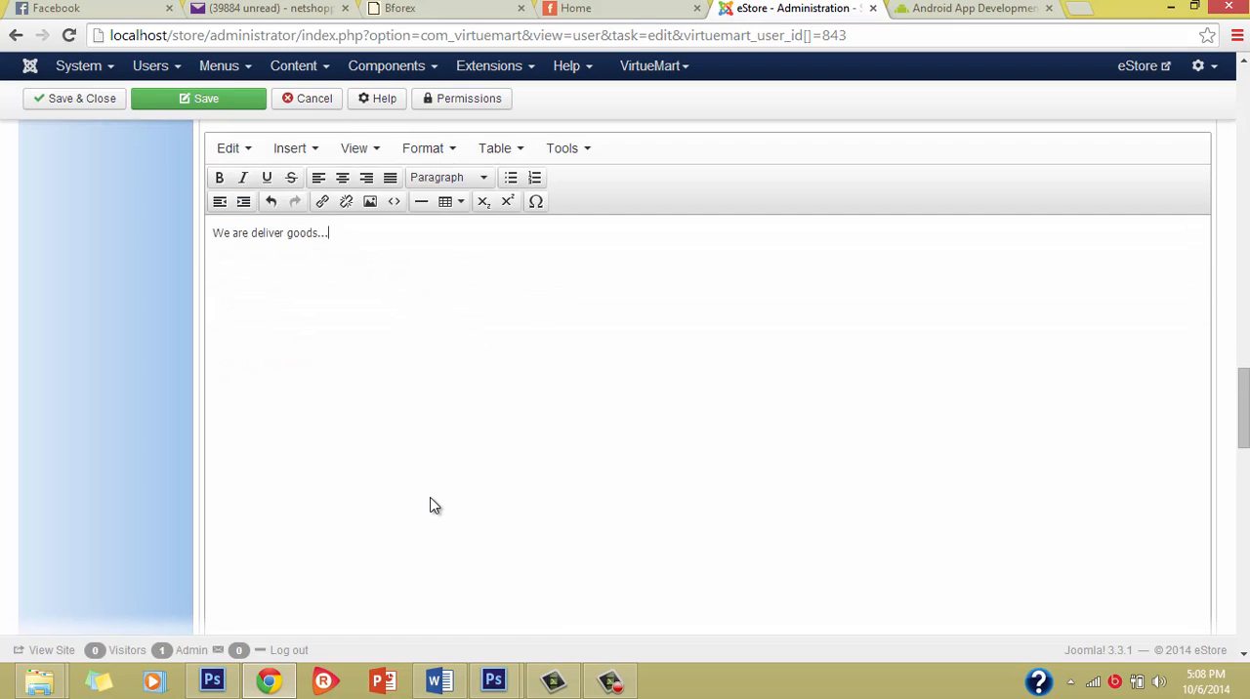
Step: Review the Legal Information and Meta Information sections of the vendor form
scroll(433, 505, up, 1)
scroll(427, 487, down, 6)
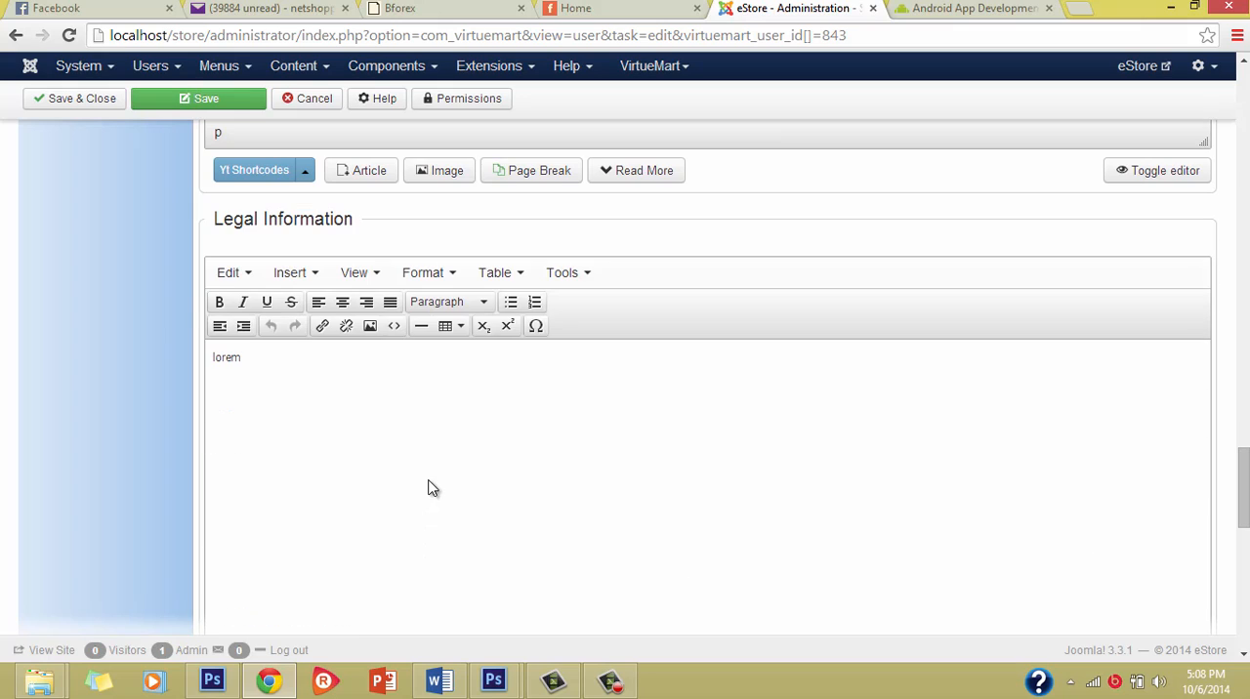
click(240, 358)
scroll(361, 466, down, 6)
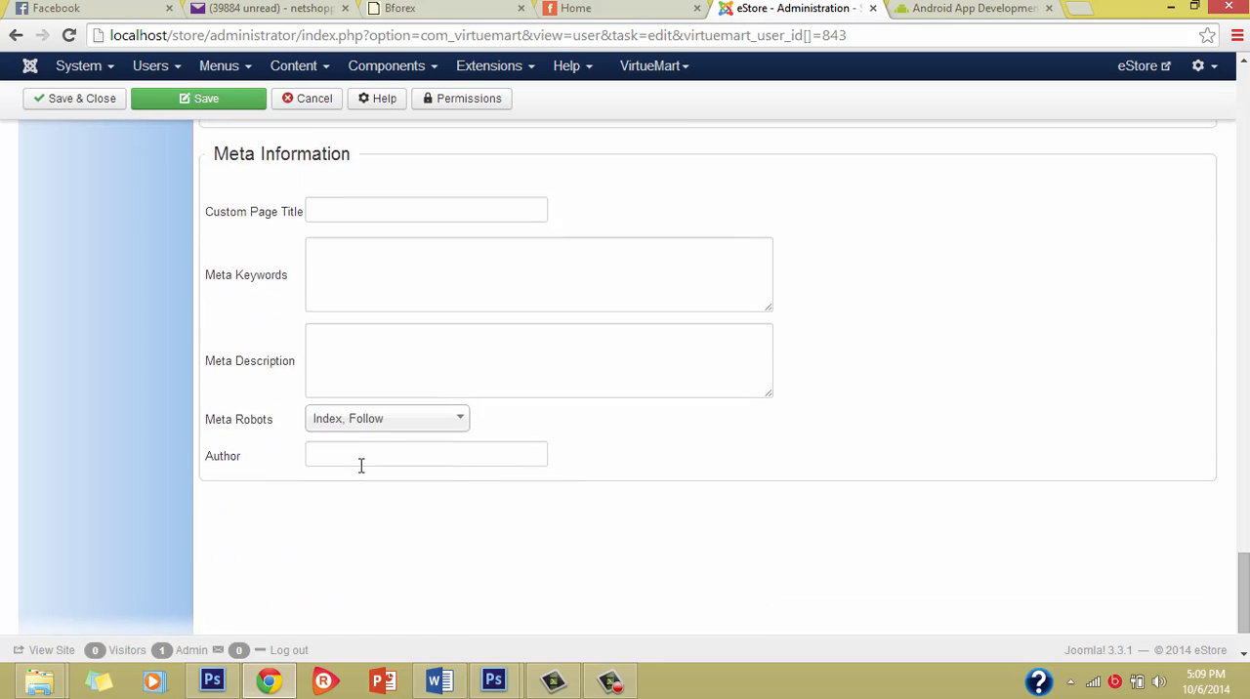
Step: Review the vendor form from the description back to the shop name, vendor name, currency and image details
scroll(372, 415, up, 15)
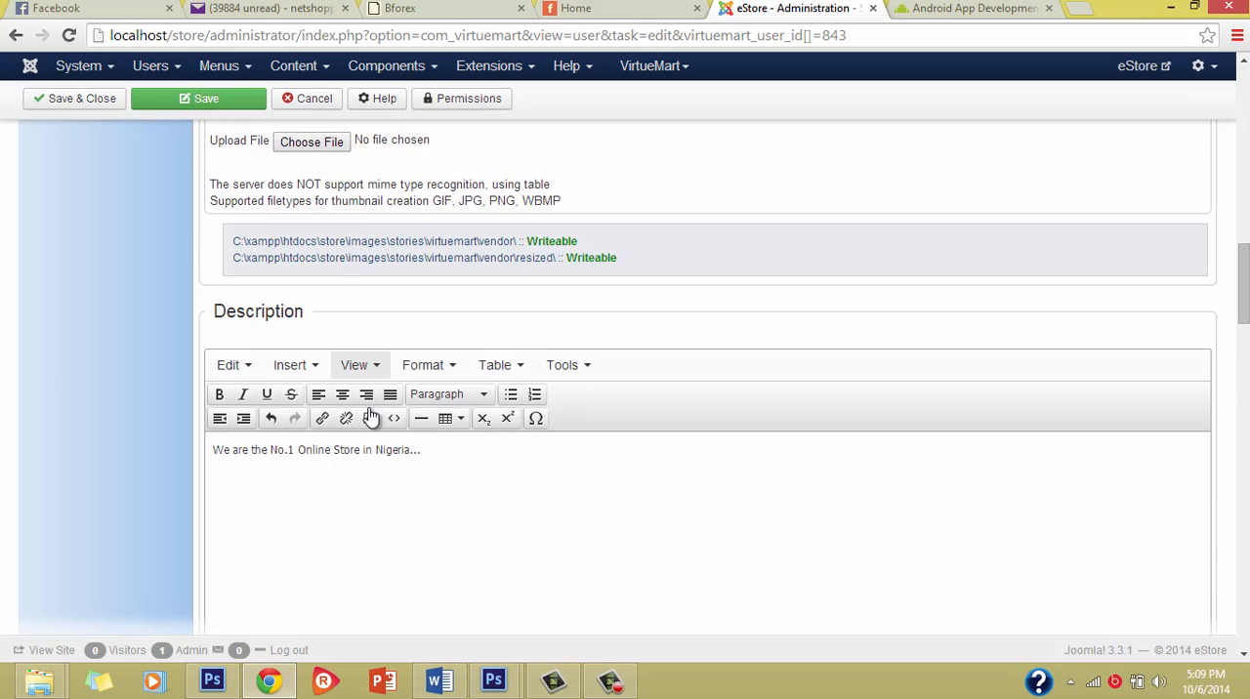
scroll(371, 415, up, 15)
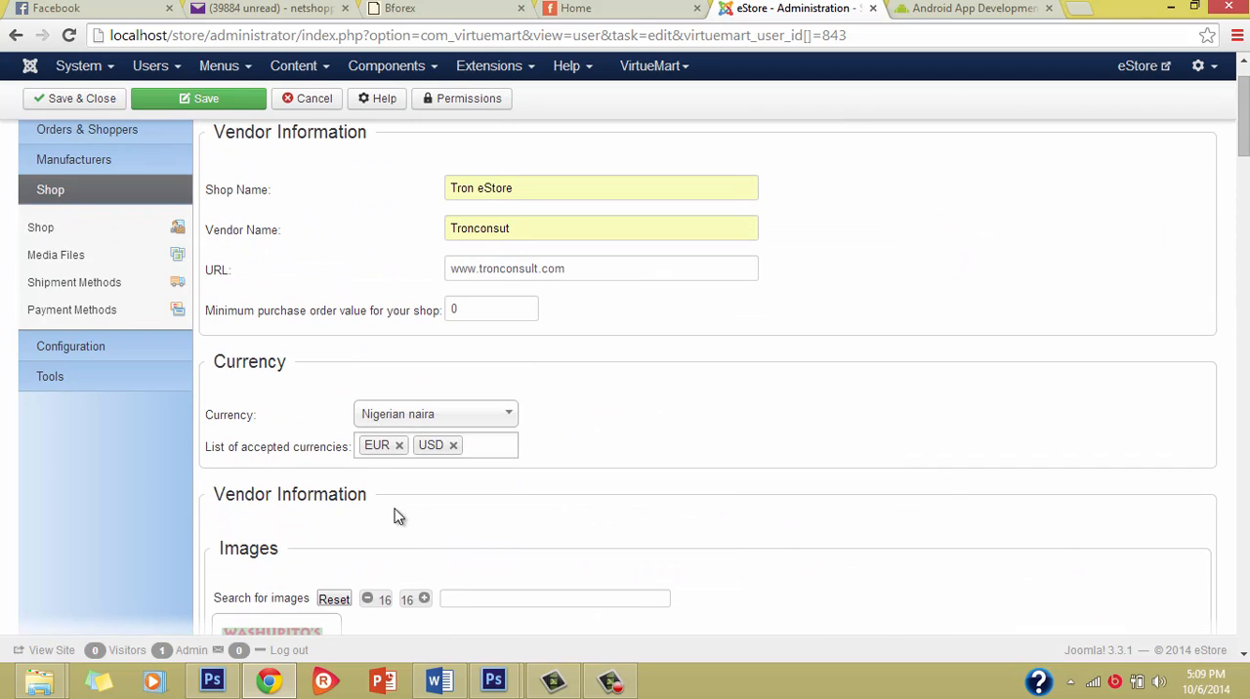
scroll(399, 517, up, 2)
scroll(399, 341, down, 4)
scroll(404, 341, up, 4)
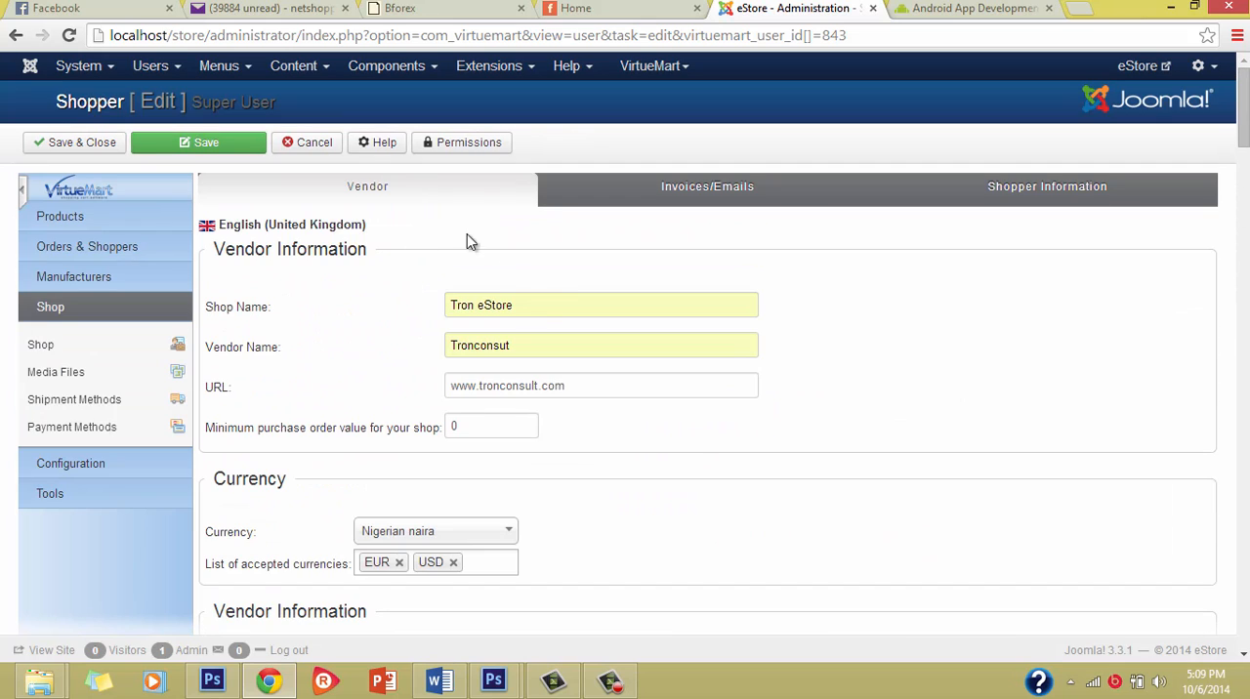
click(525, 301)
click(527, 337)
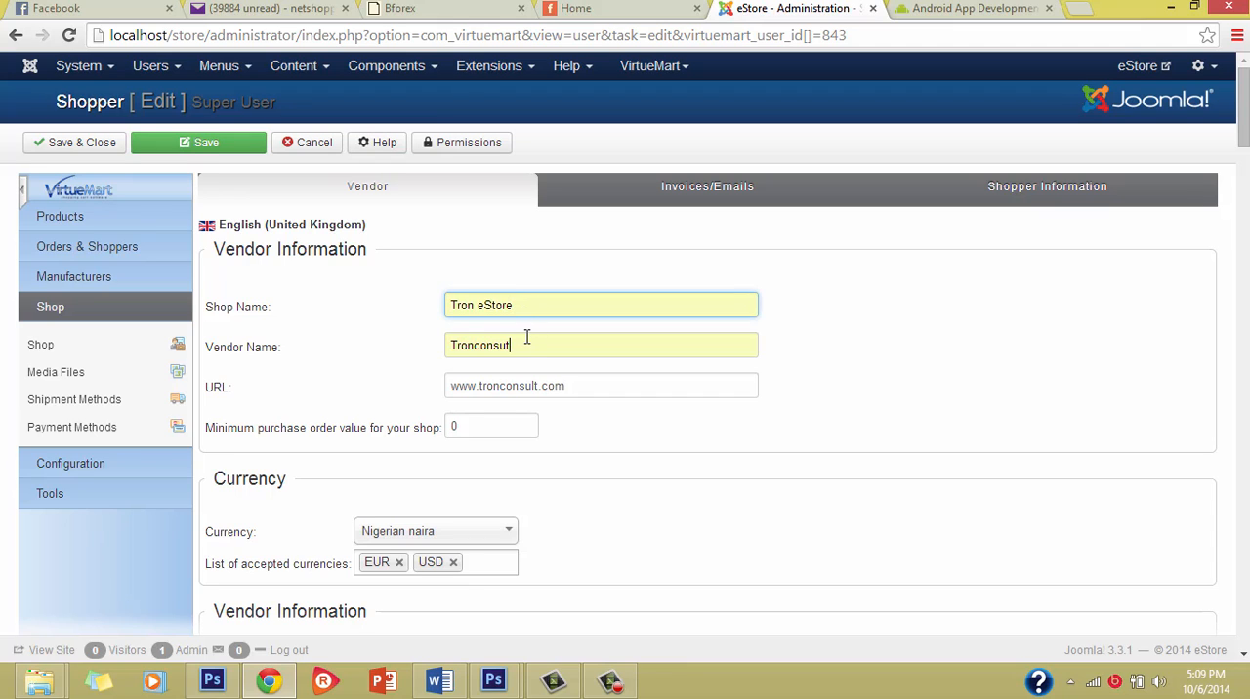
scroll(547, 466, down, 1)
scroll(550, 466, up, 1)
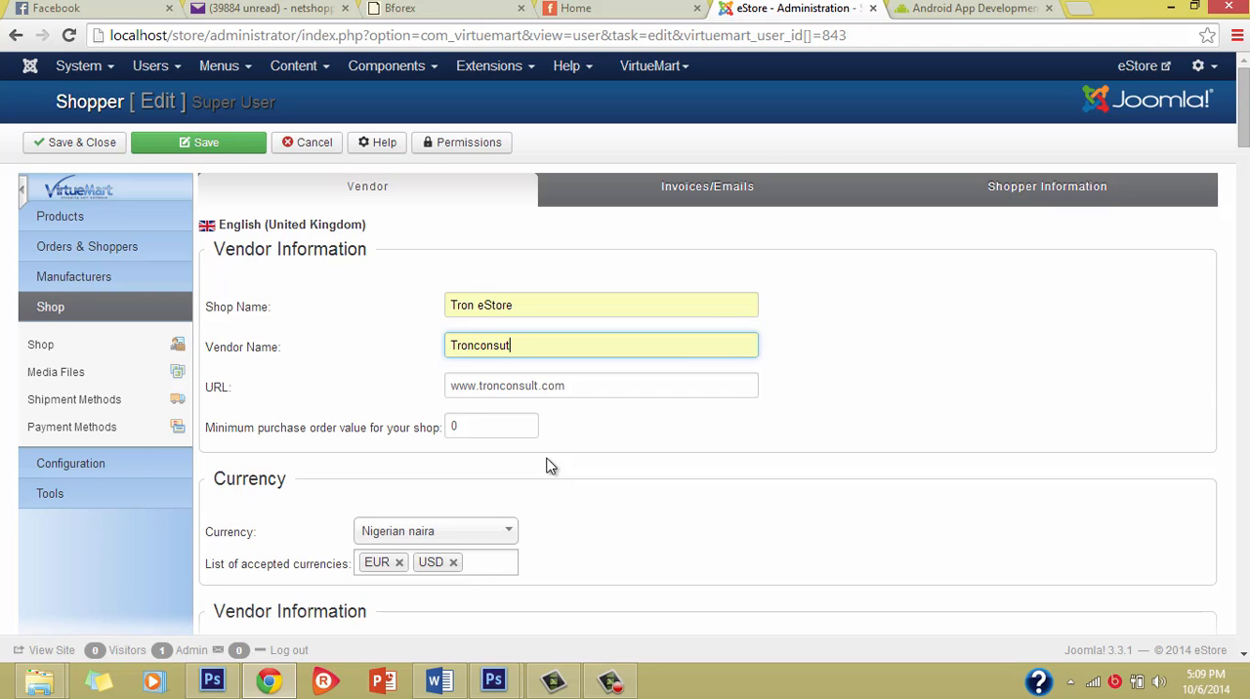
scroll(550, 466, down, 3)
scroll(552, 460, down, 3)
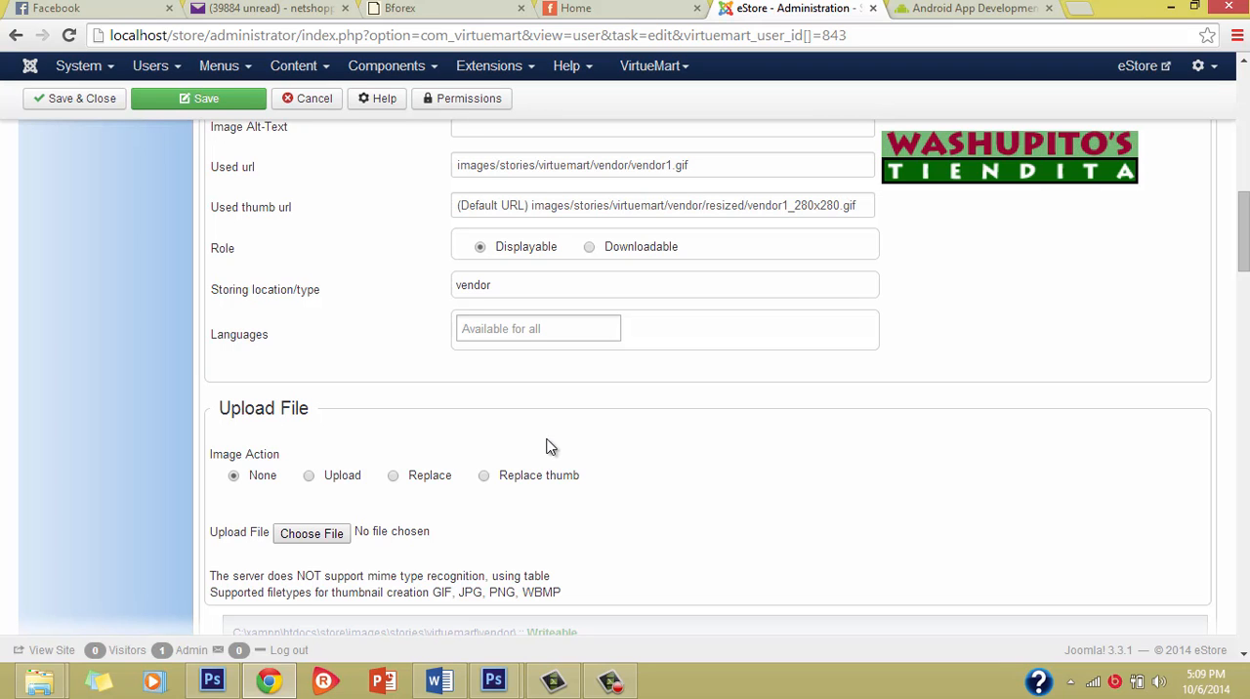
scroll(553, 427, down, 2)
scroll(552, 421, up, 8)
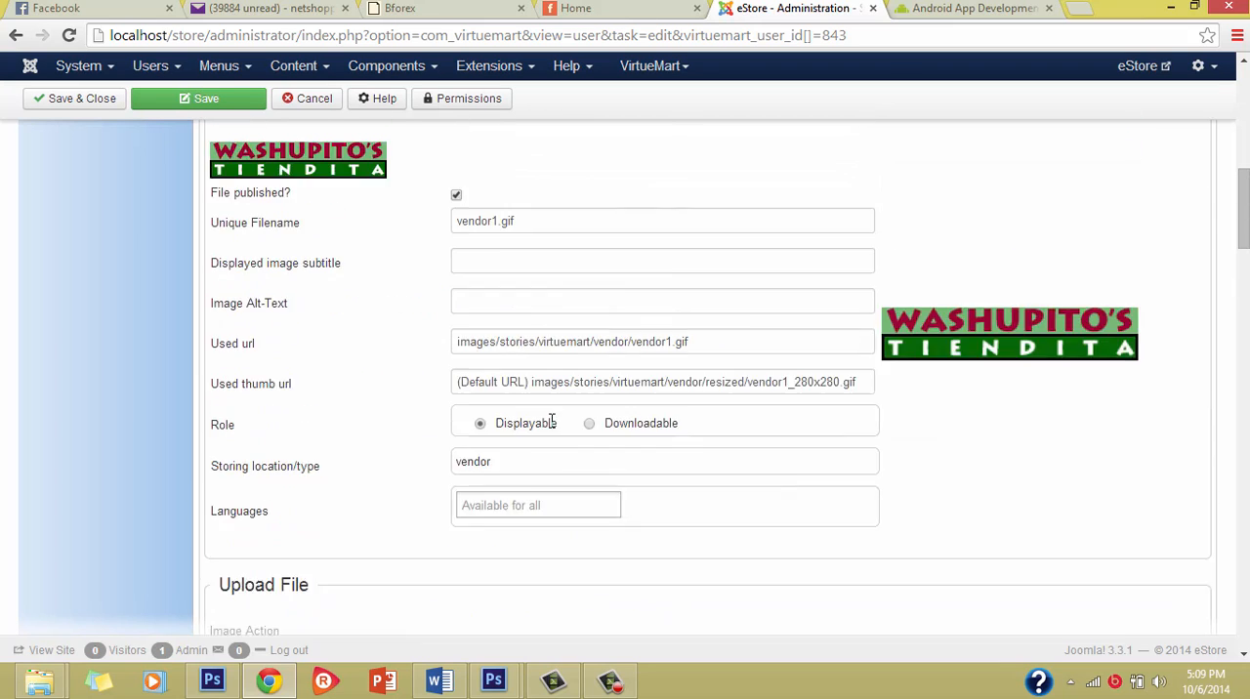
scroll(819, 267, up, 4)
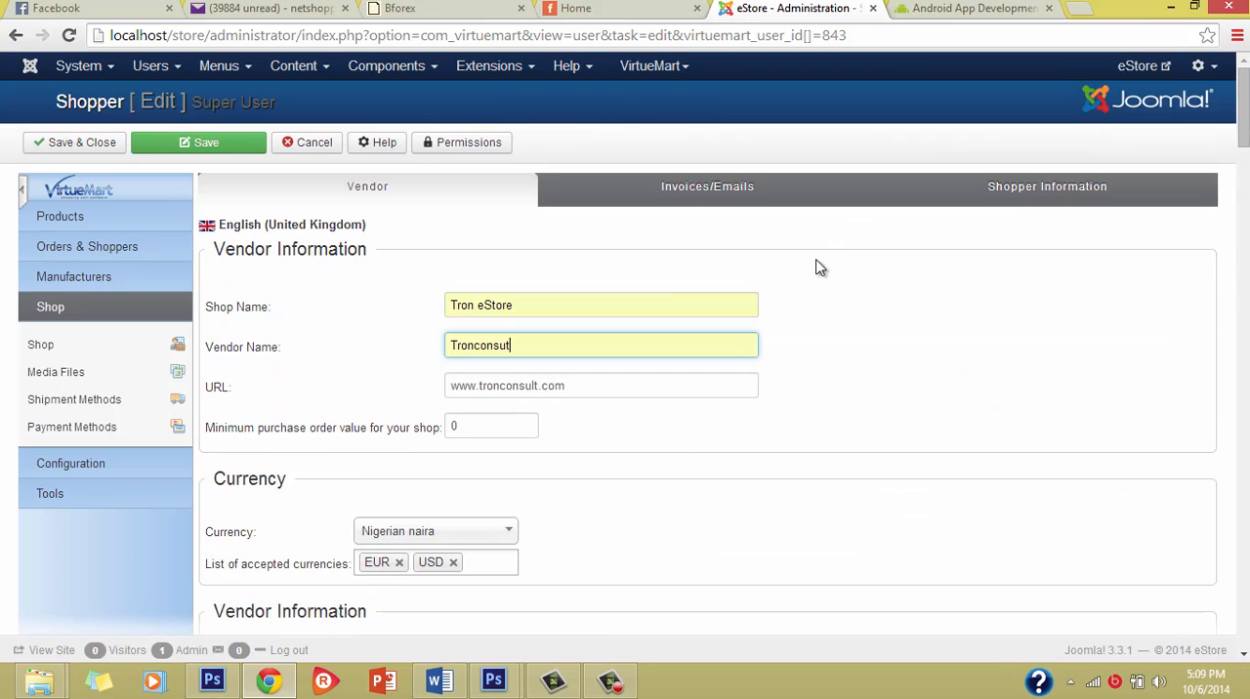
Step: Examine the invoice and email layout settings, including page geometry, font appearance and invoice head
click(690, 188)
scroll(712, 398, down, 10)
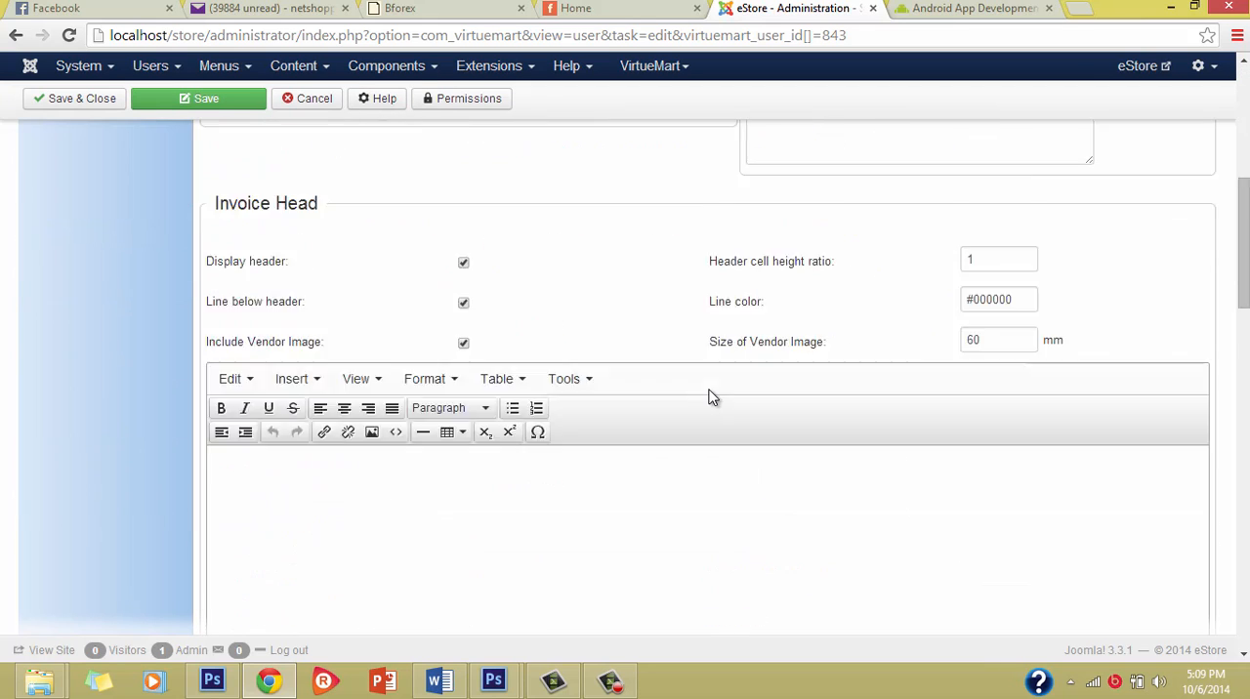
scroll(712, 398, up, 10)
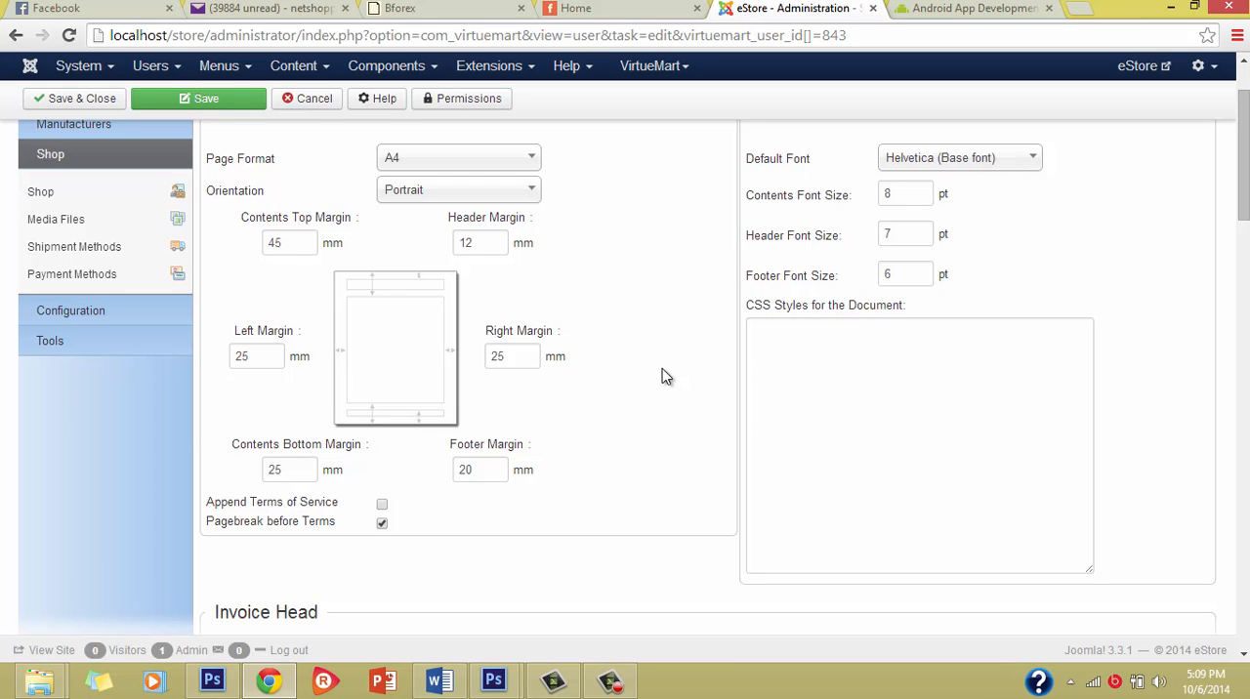
scroll(663, 377, up, 2)
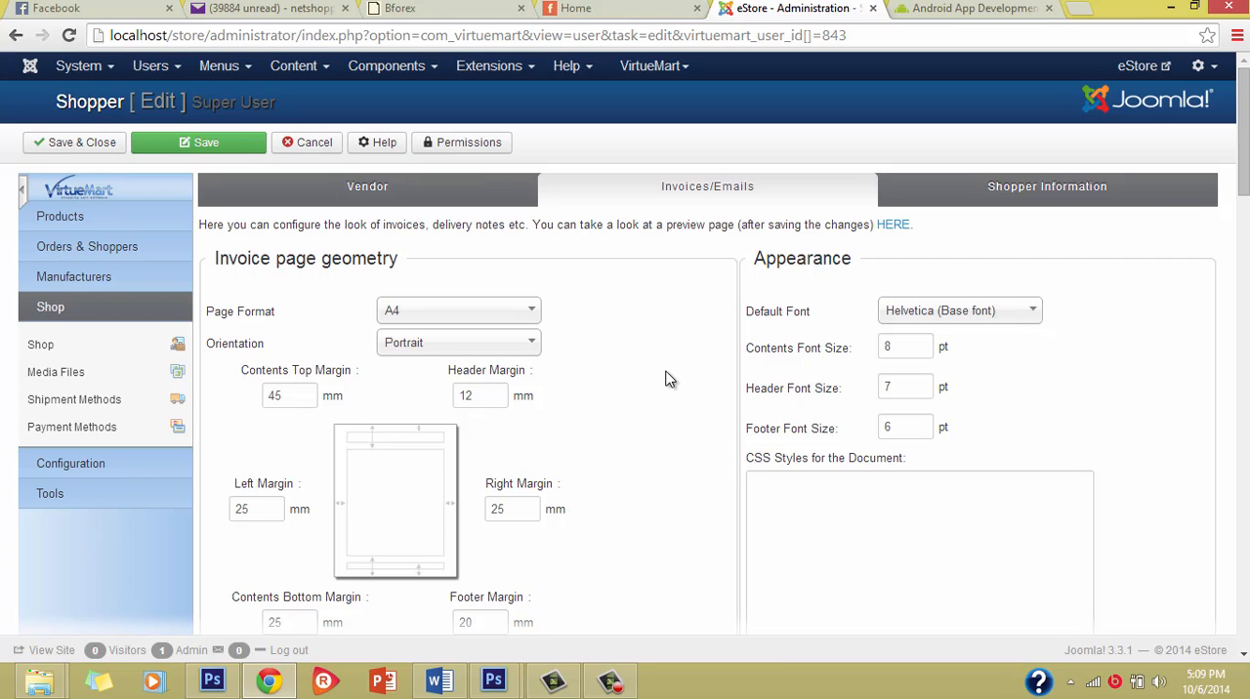
scroll(670, 376, down, 2)
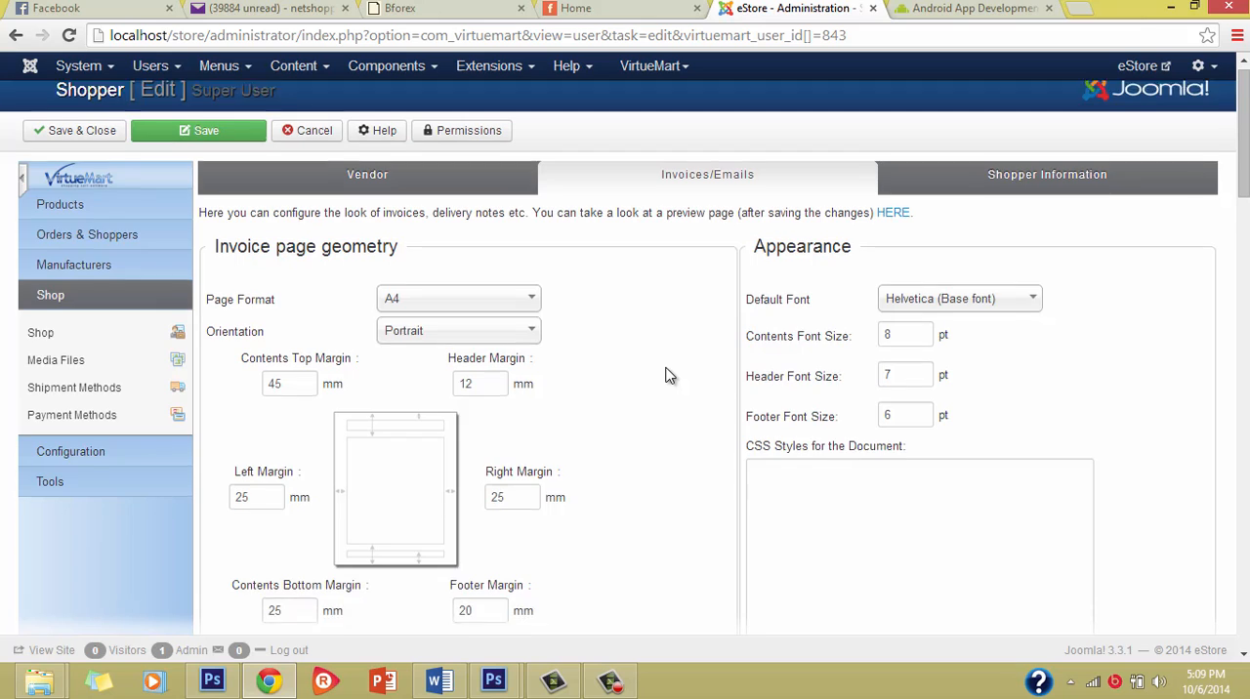
scroll(669, 376, up, 2)
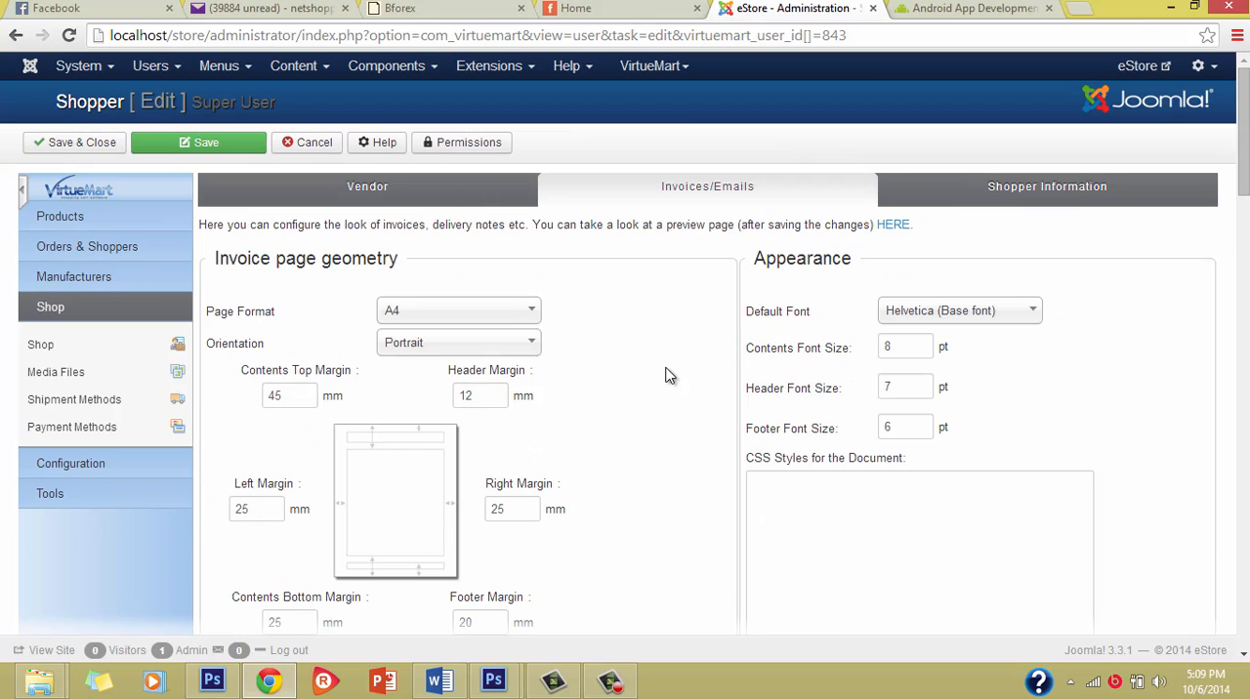
scroll(671, 367, down, 2)
scroll(671, 368, down, 5)
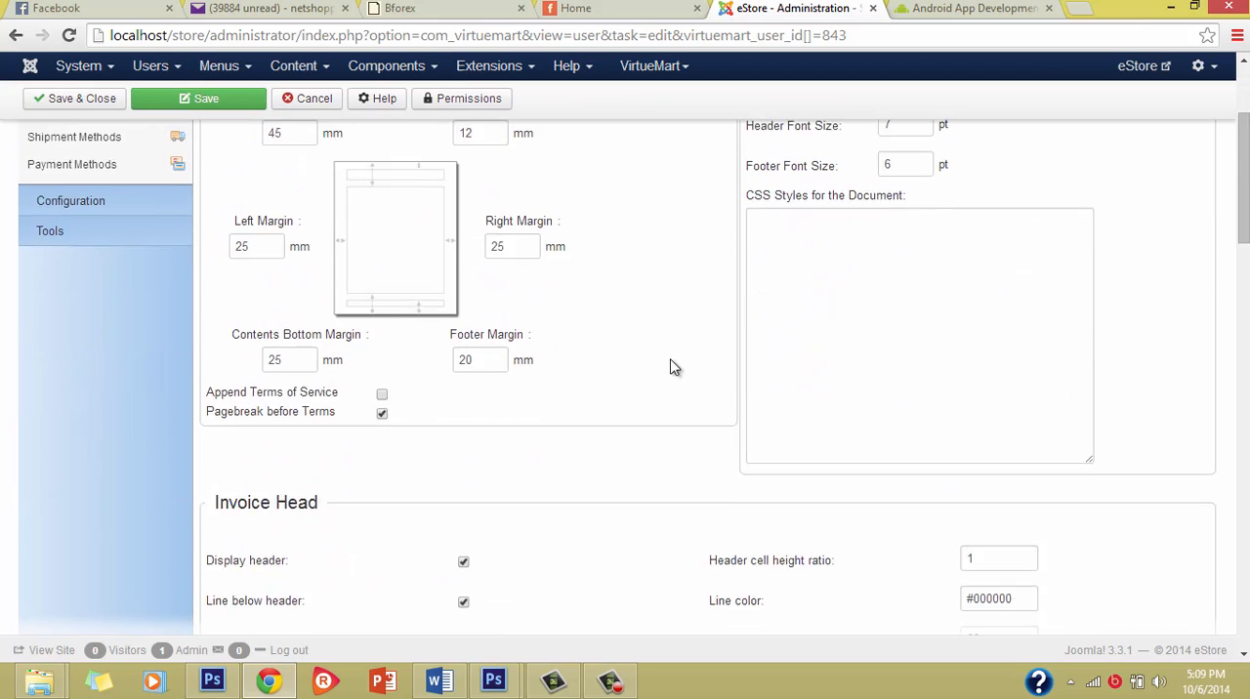
scroll(646, 262, up, 7)
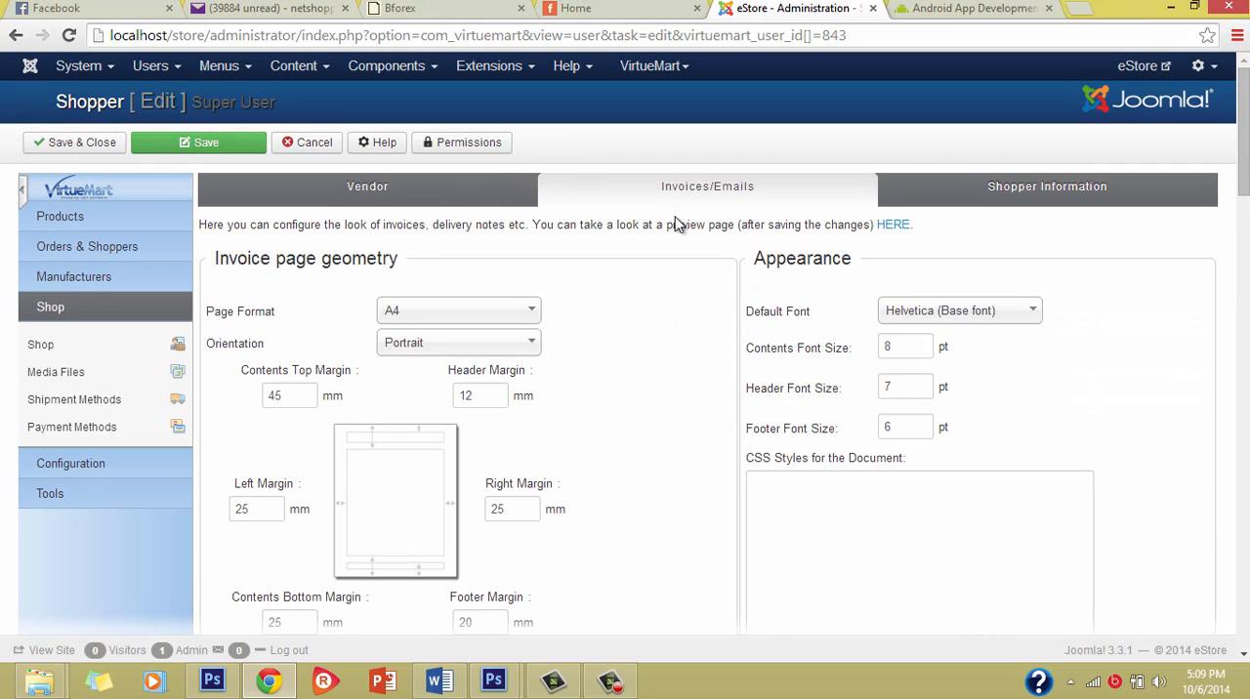
Step: Examine the shopper information, including the shopper group, address fields and user details
click(1071, 189)
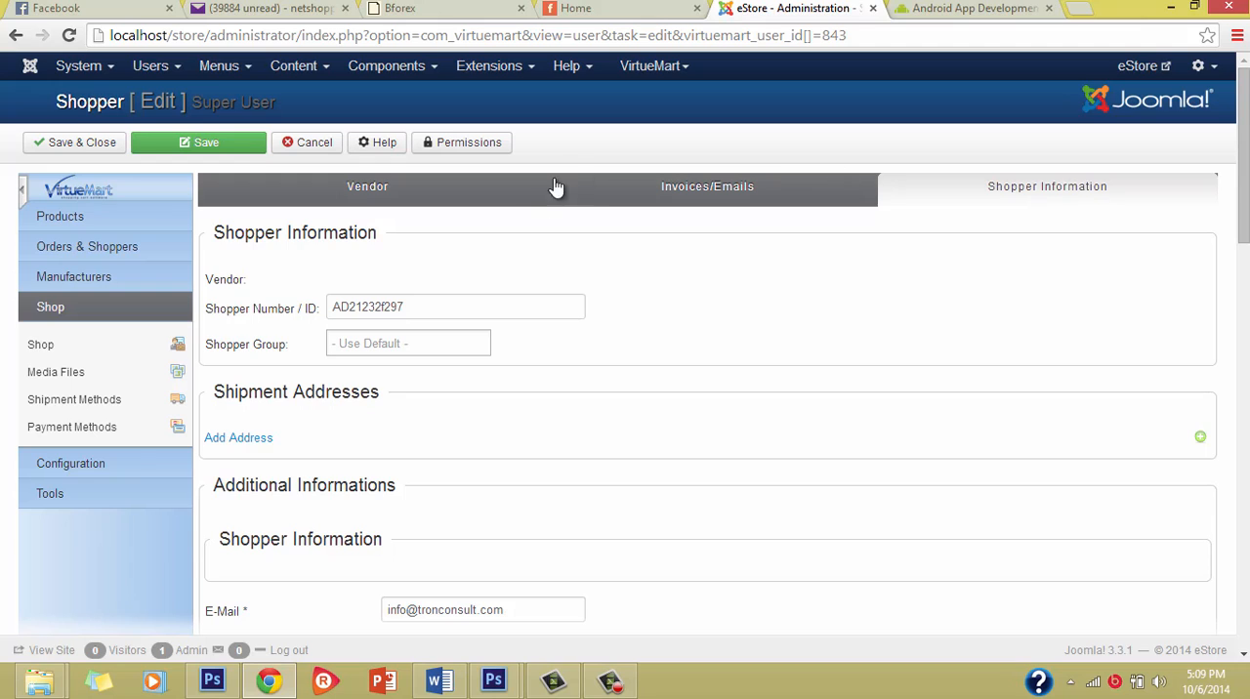
scroll(578, 401, down, 6)
scroll(578, 382, down, 4)
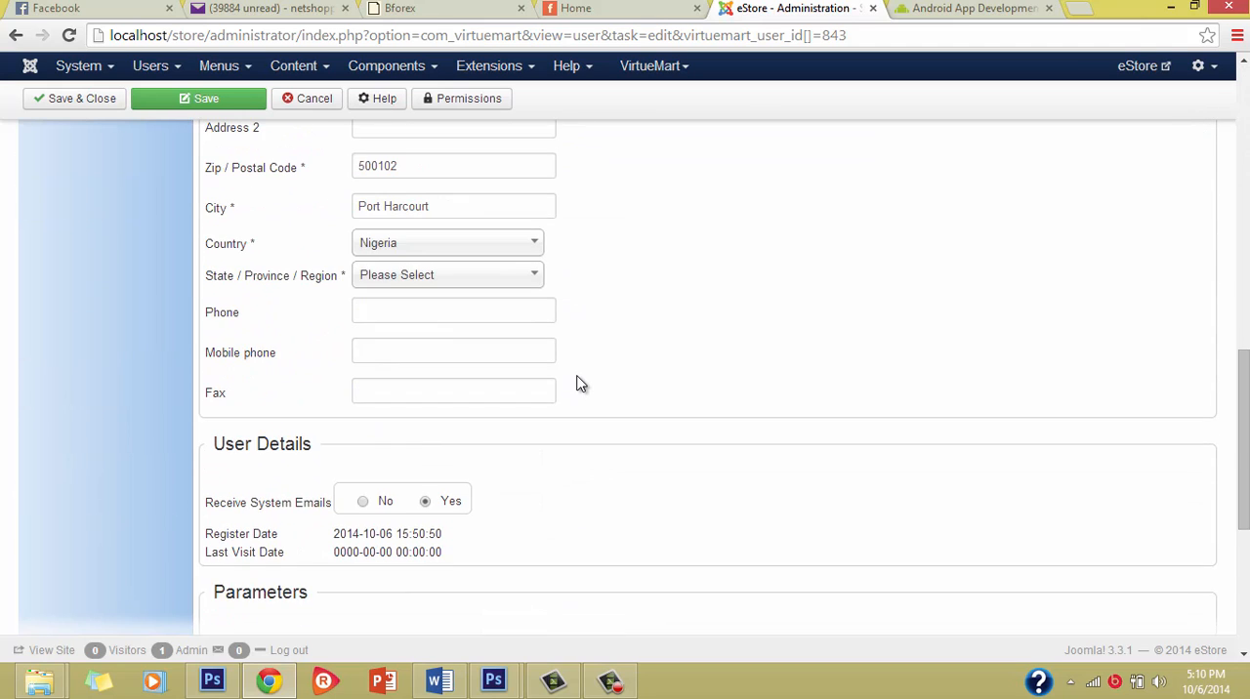
scroll(583, 368, up, 10)
Step: Return to the vendor details for a final check, and save and close the shopper record
click(330, 186)
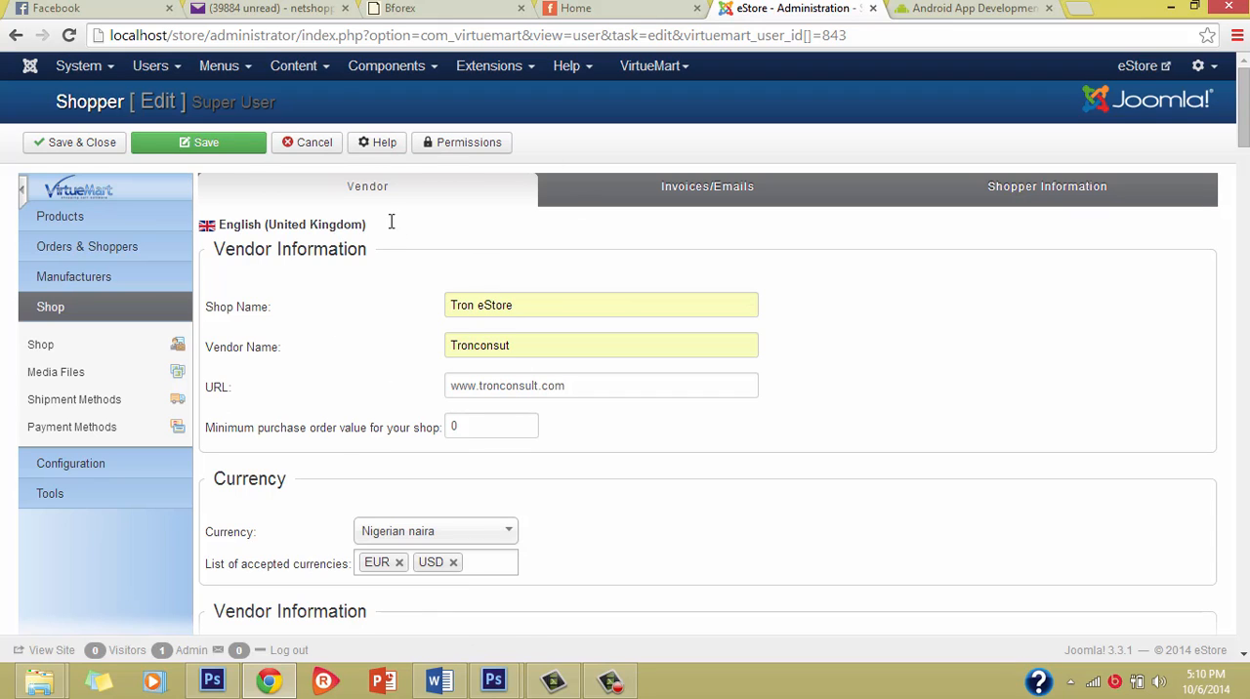
scroll(554, 469, down, 5)
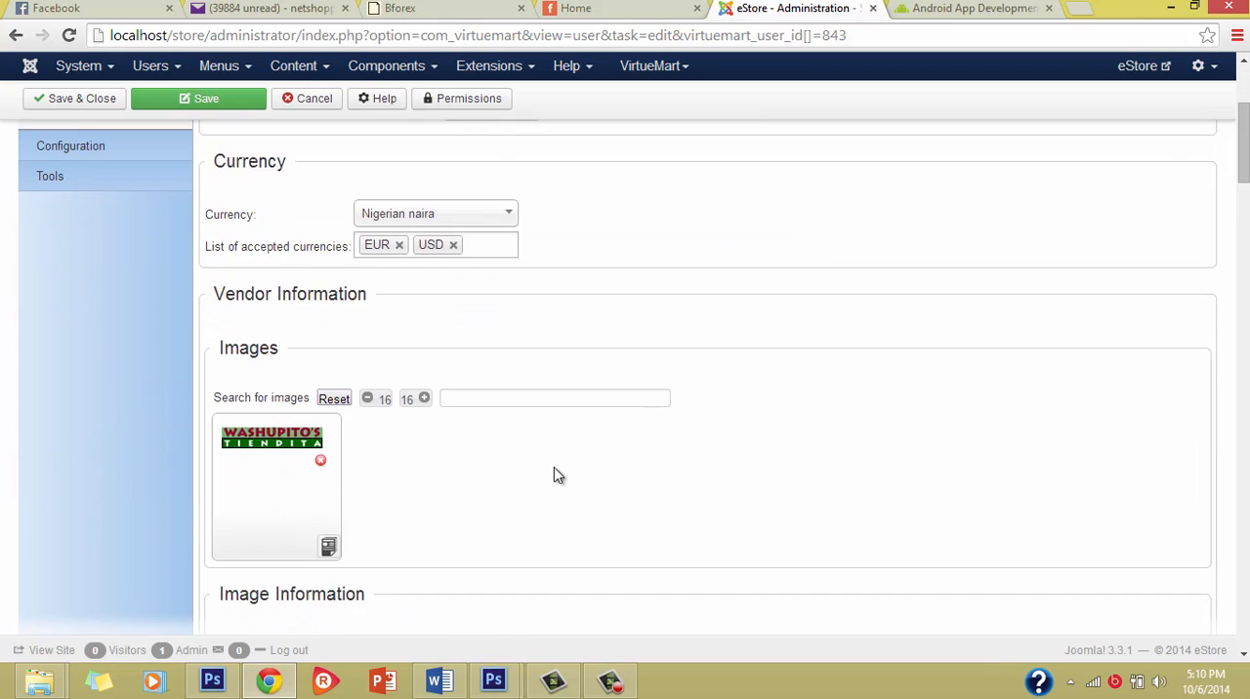
scroll(557, 469, down, 3)
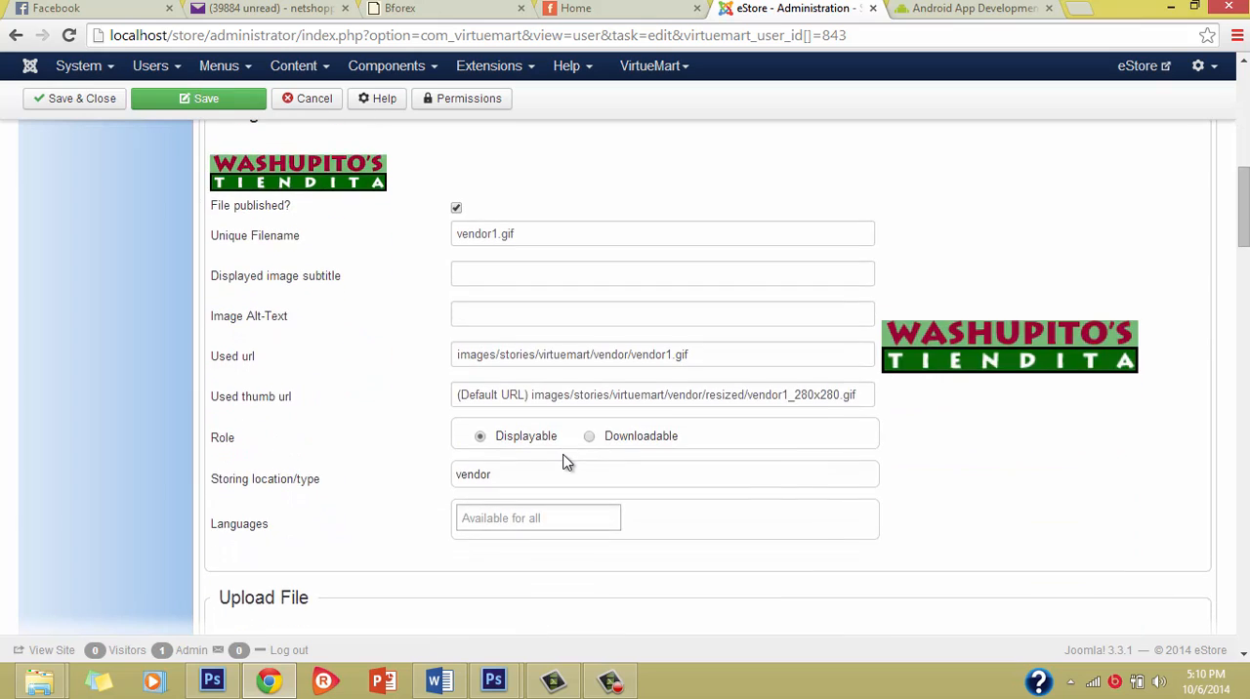
scroll(567, 460, up, 12)
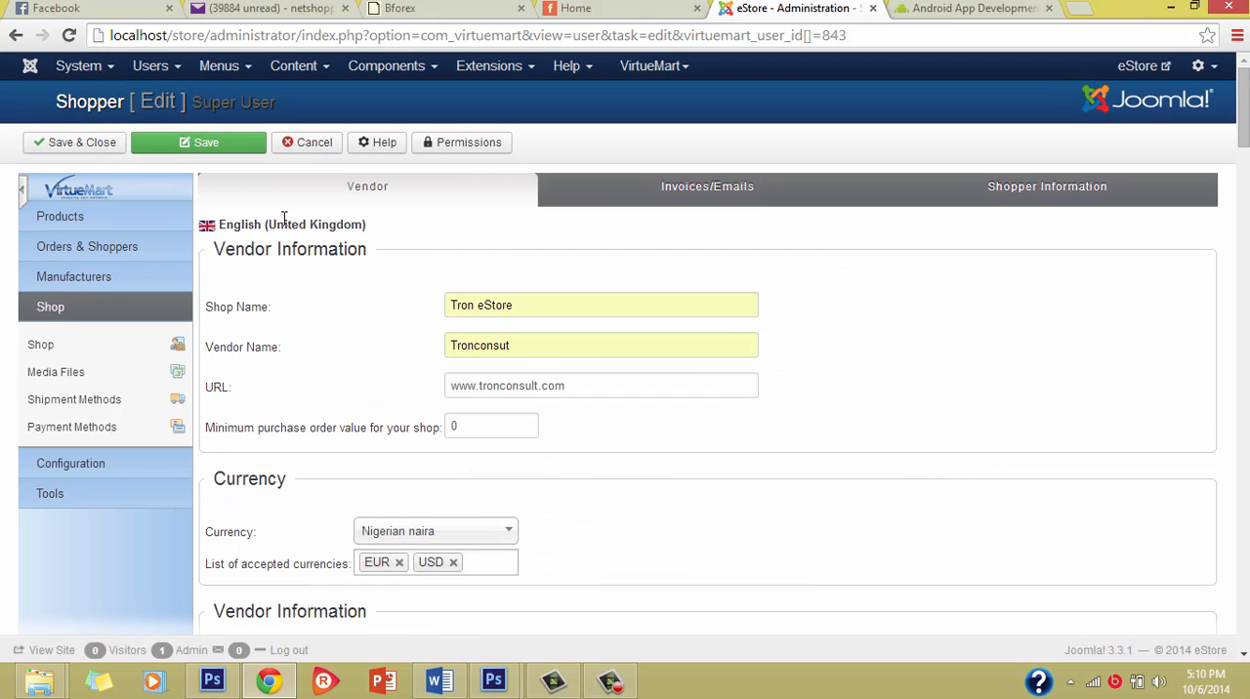
click(106, 147)
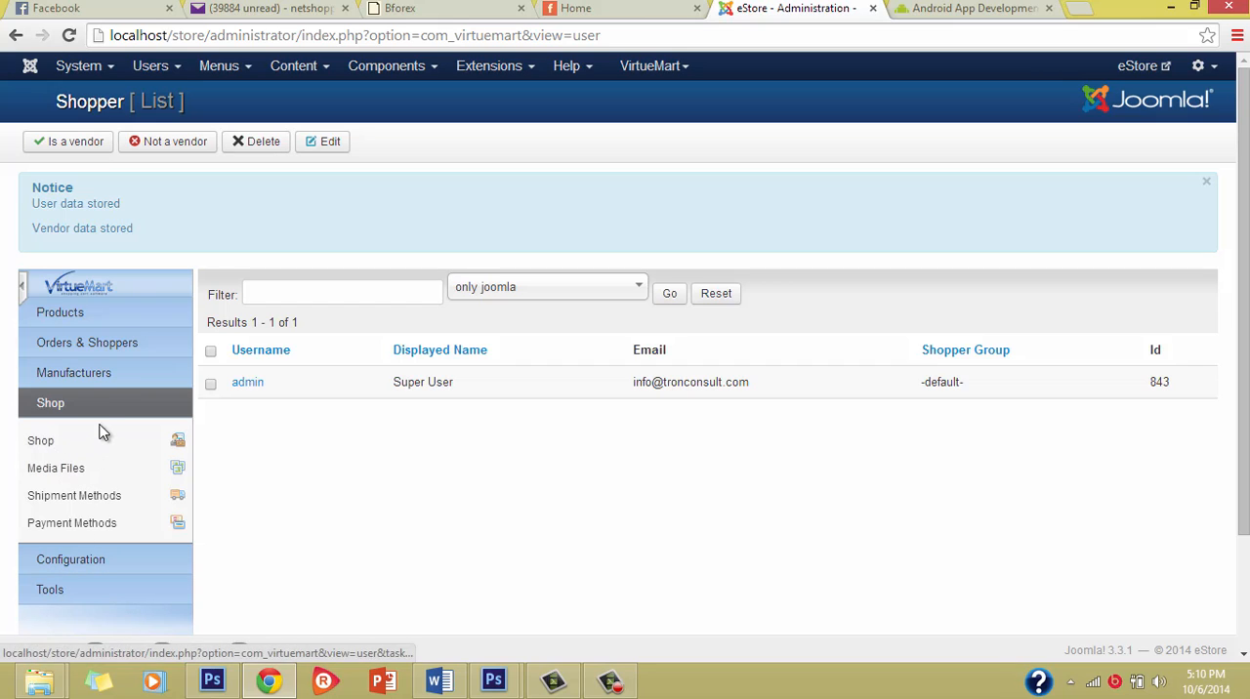
Step: Open the VirtueMart configuration and examine its shop, language, email and advanced settings
click(127, 564)
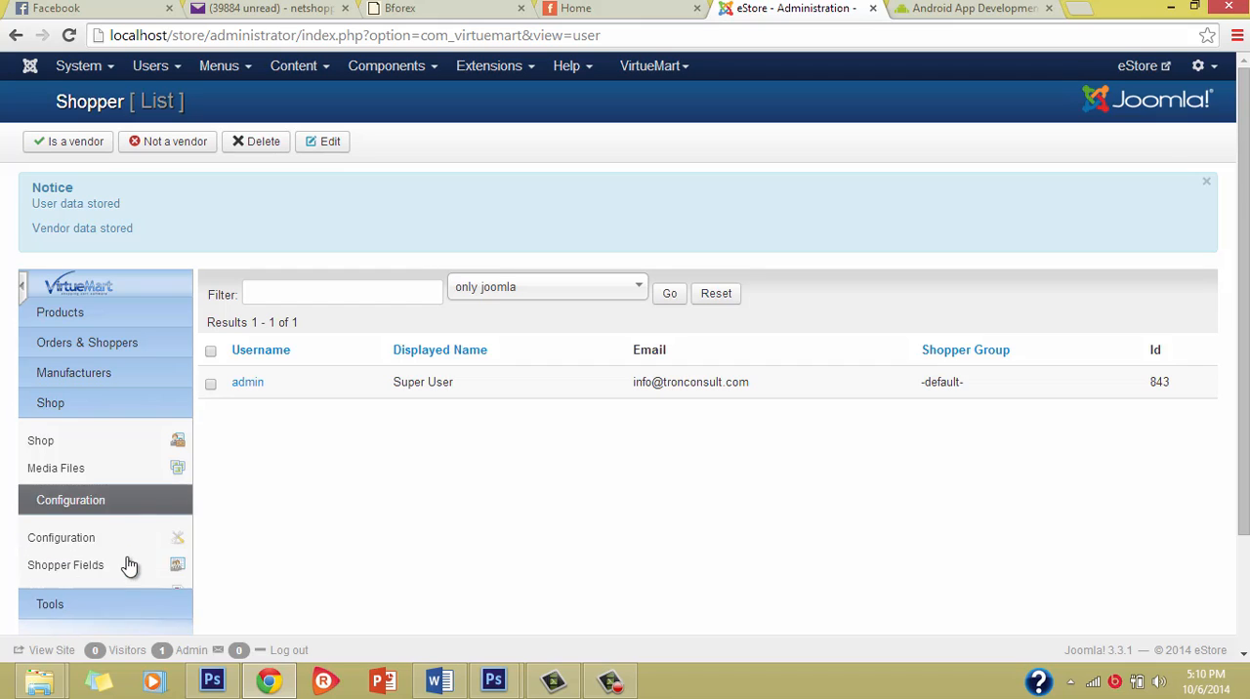
click(83, 484)
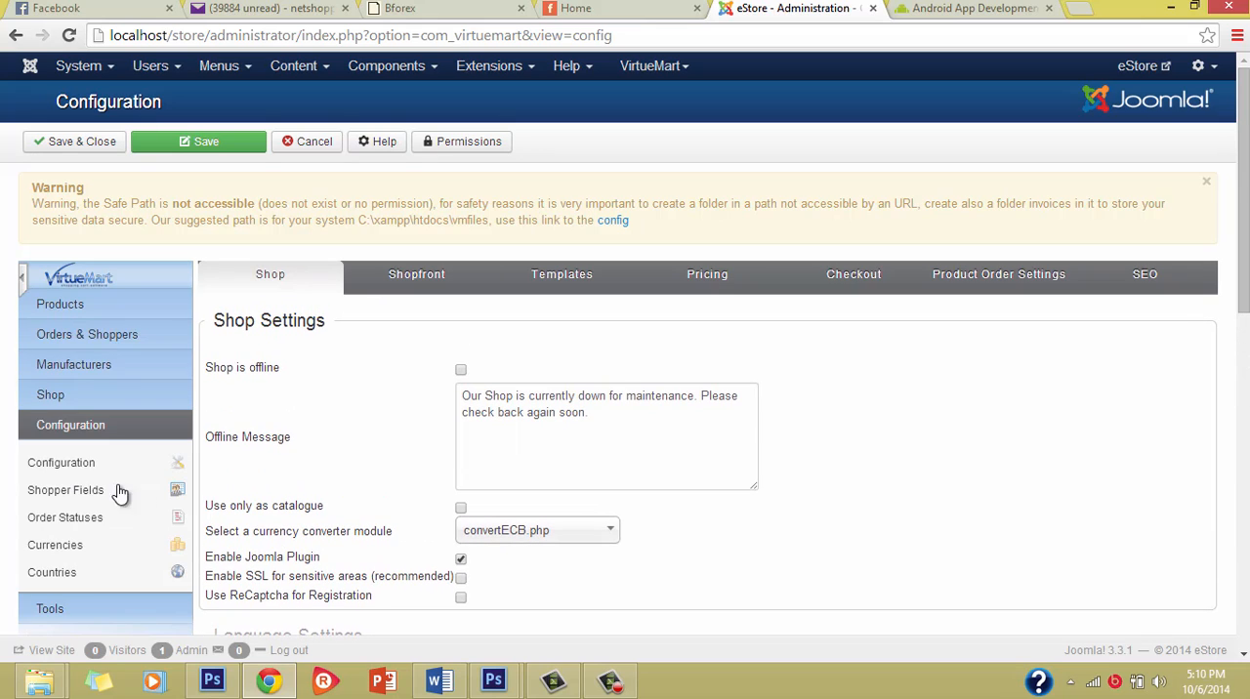
scroll(251, 511, down, 5)
scroll(252, 503, up, 5)
scroll(475, 566, down, 9)
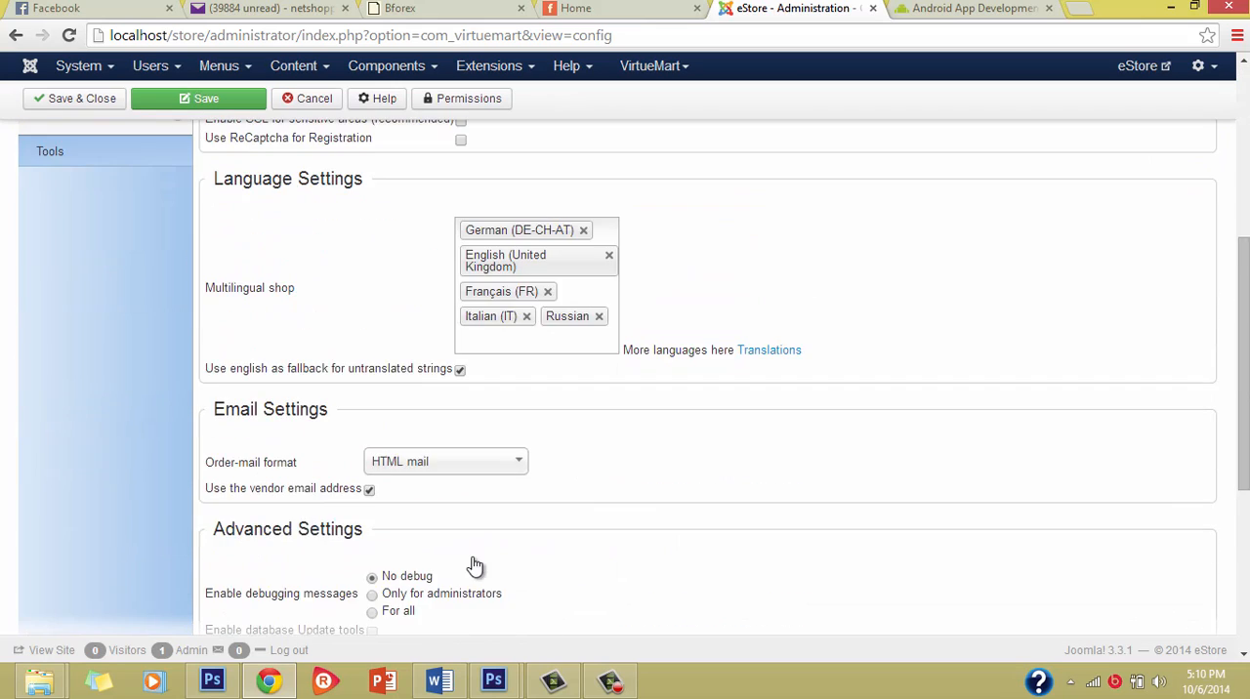
scroll(475, 566, up, 10)
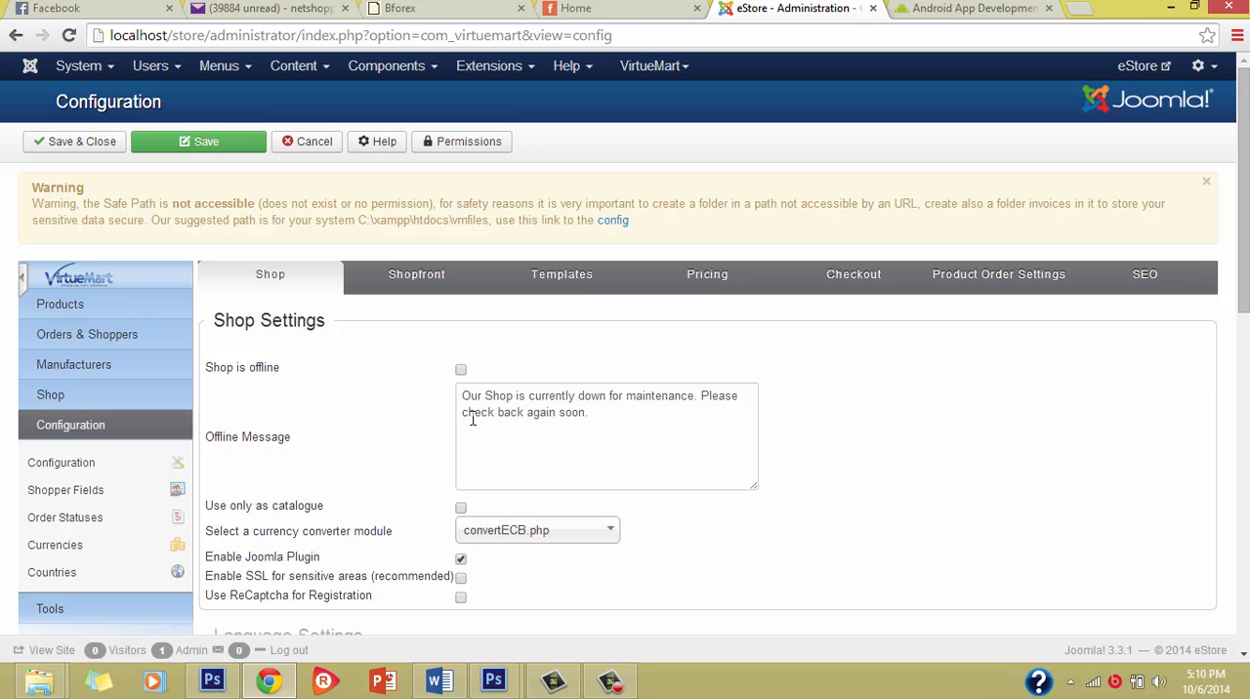
scroll(288, 515, down, 4)
scroll(290, 504, down, 4)
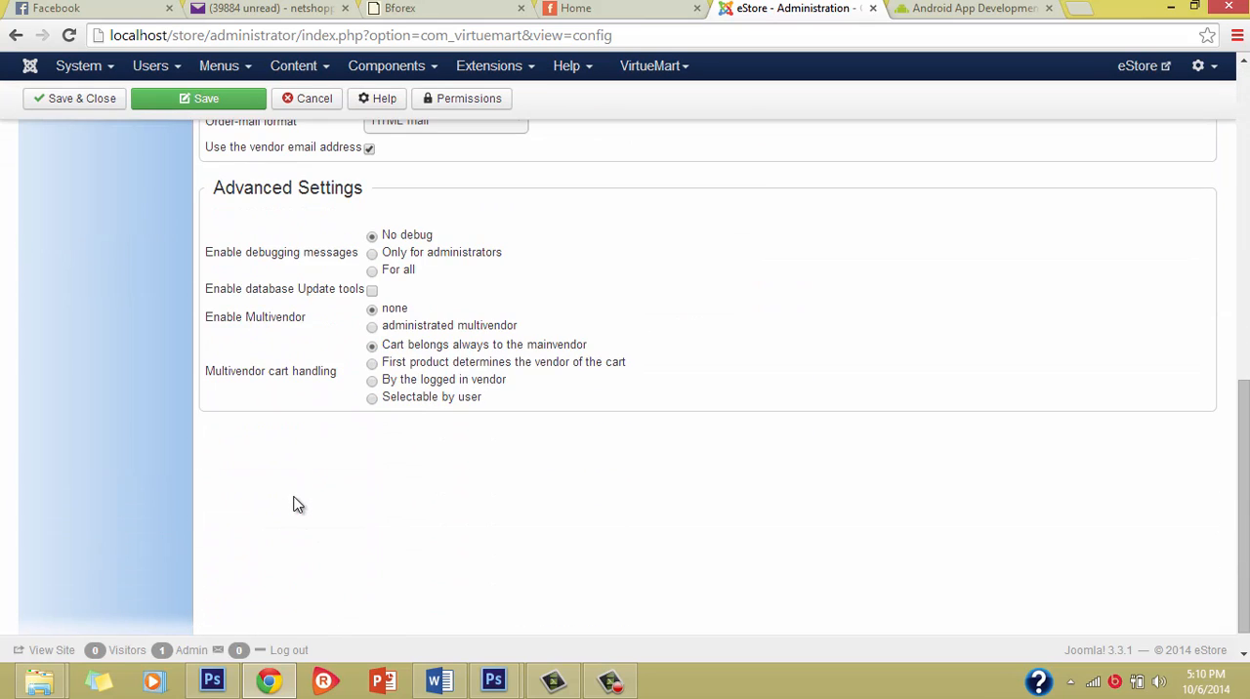
scroll(293, 494, up, 5)
scroll(298, 503, up, 3)
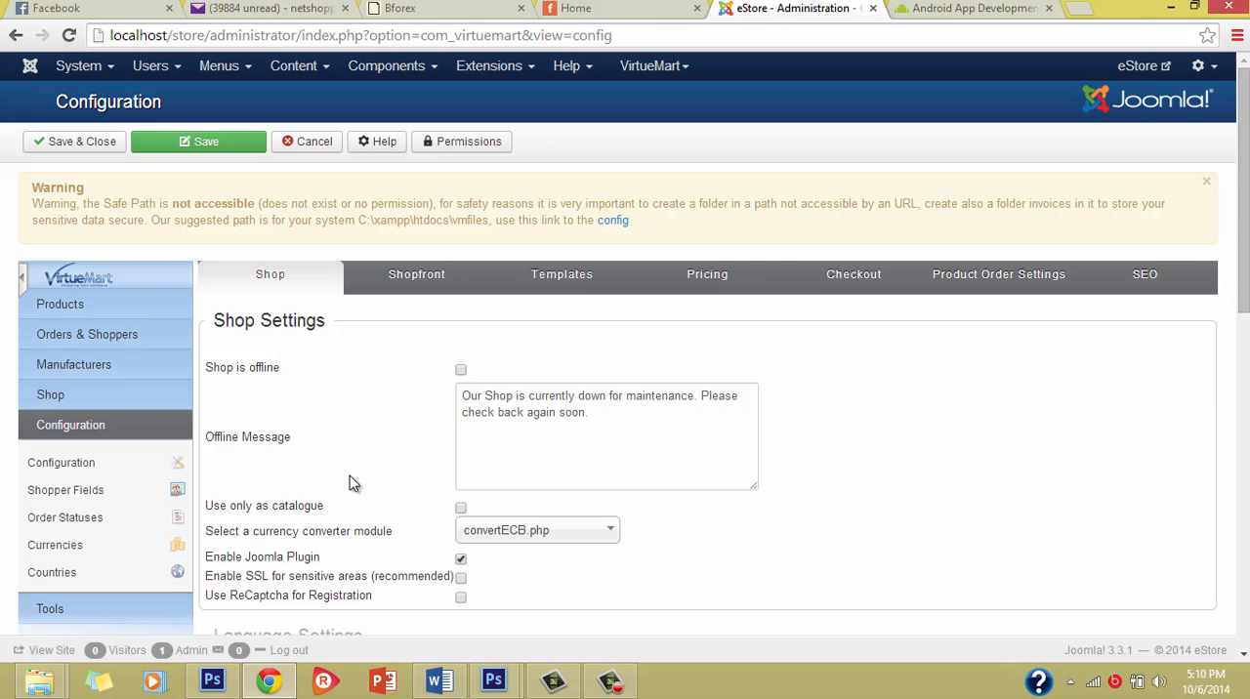
scroll(581, 471, down, 3)
scroll(459, 193, up, 3)
scroll(561, 576, down, 4)
scroll(561, 576, down, 2)
scroll(558, 530, down, 5)
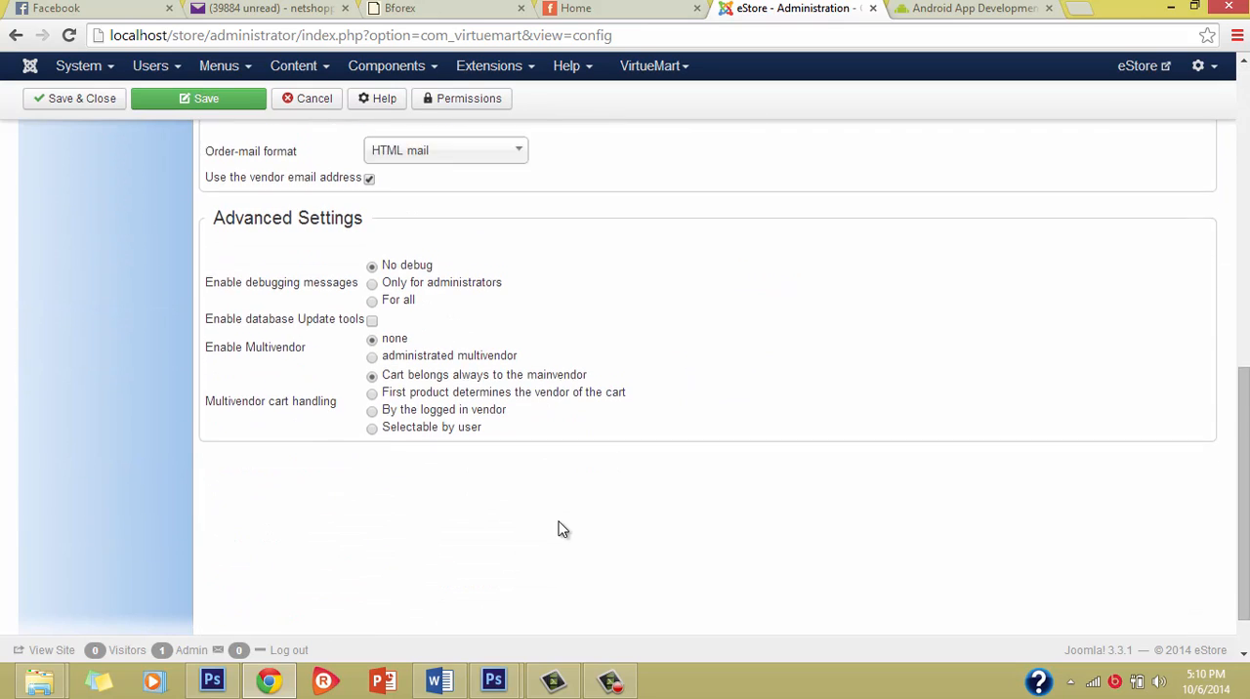
scroll(563, 528, up, 10)
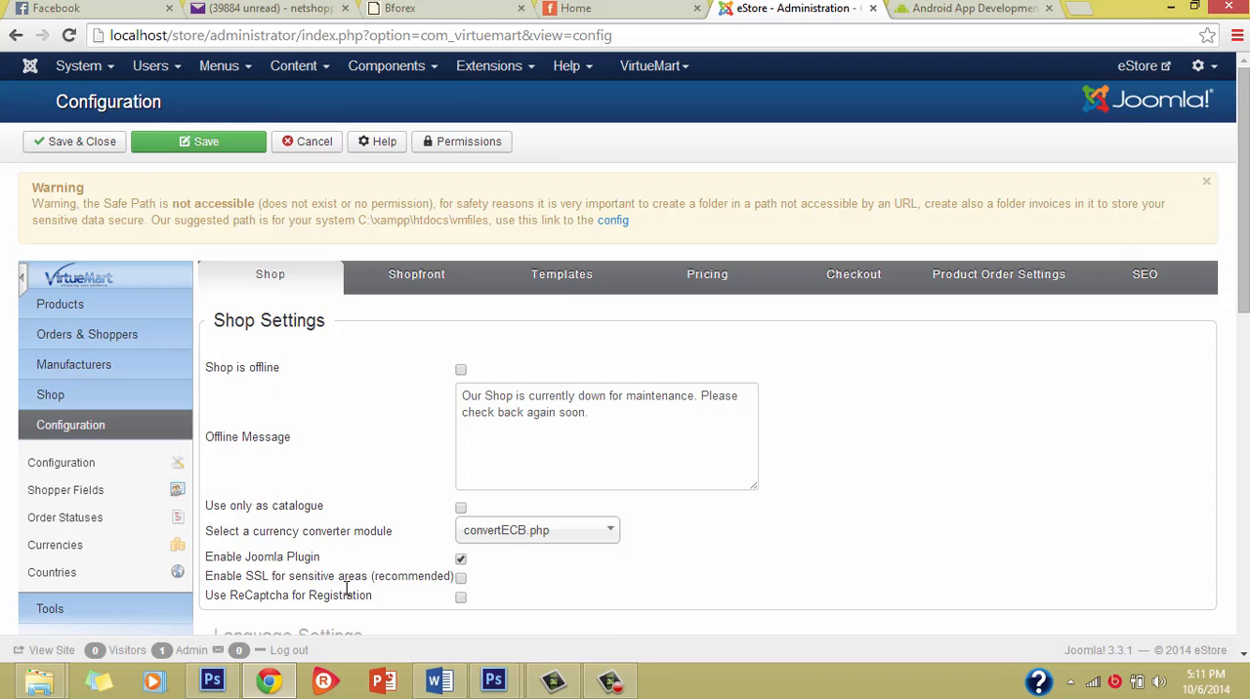
Step: Examine the offline message and the currency converter module choice in the shop settings
scroll(347, 588, down, 4)
scroll(347, 588, up, 4)
click(617, 421)
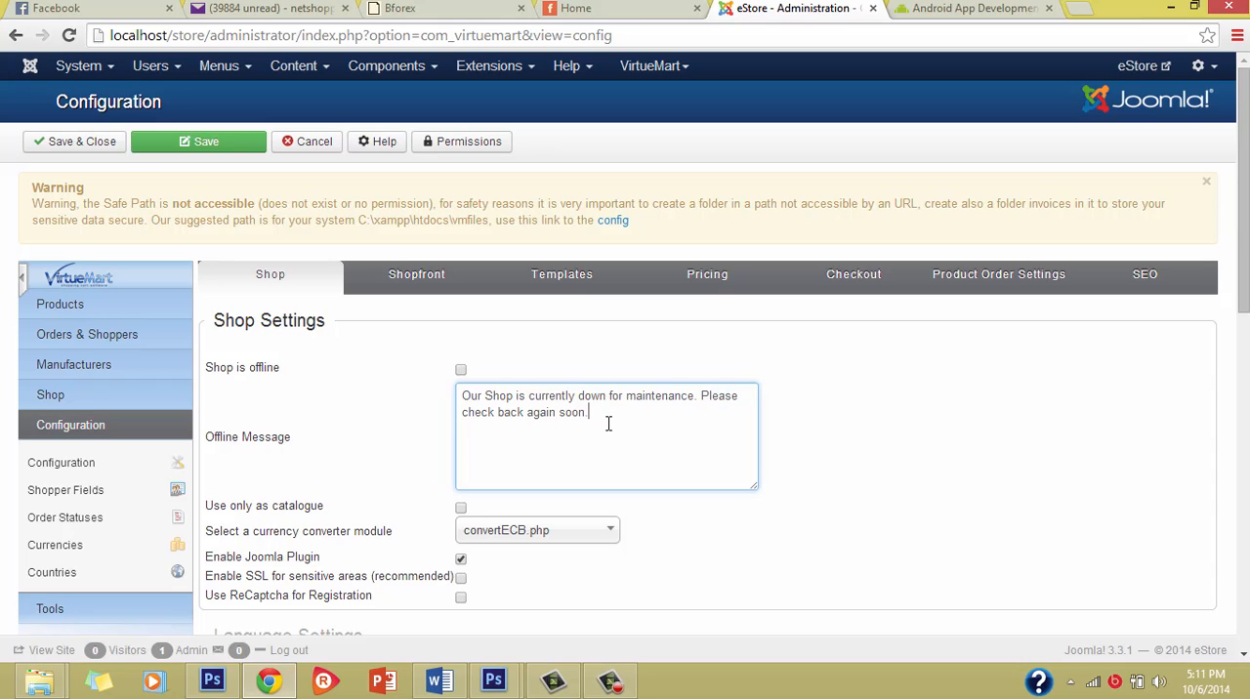
scroll(601, 420, down, 2)
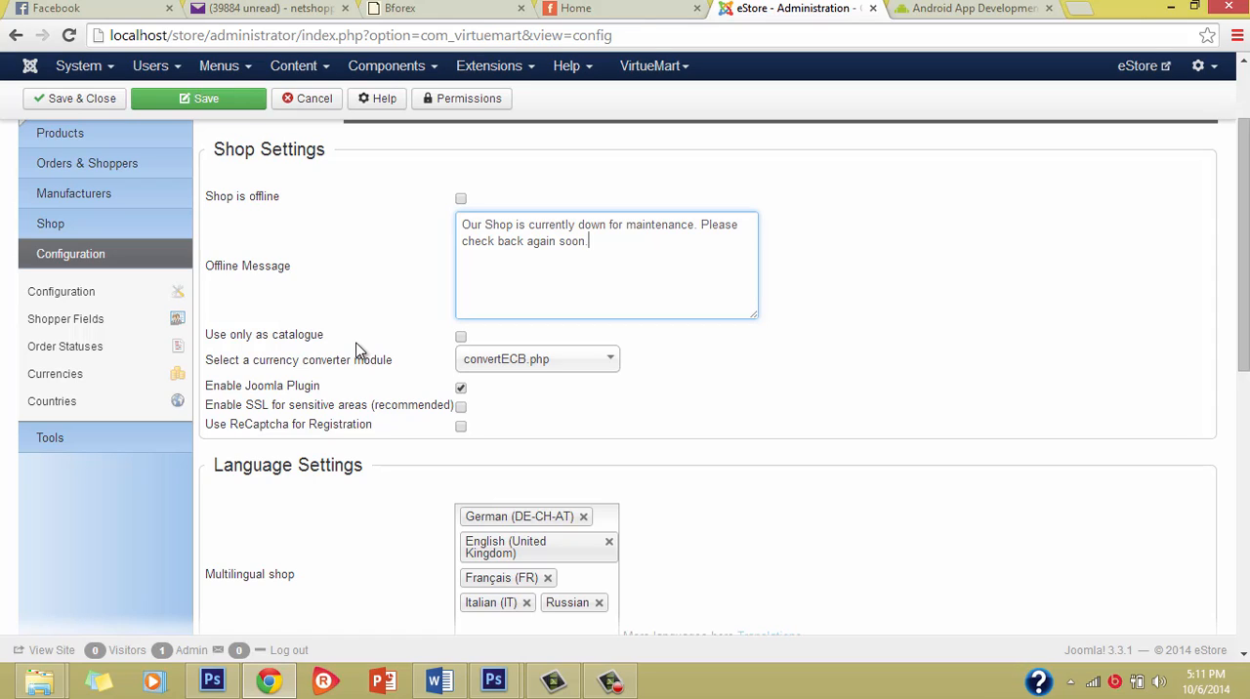
mouse_move(367, 359)
click(530, 360)
click(528, 363)
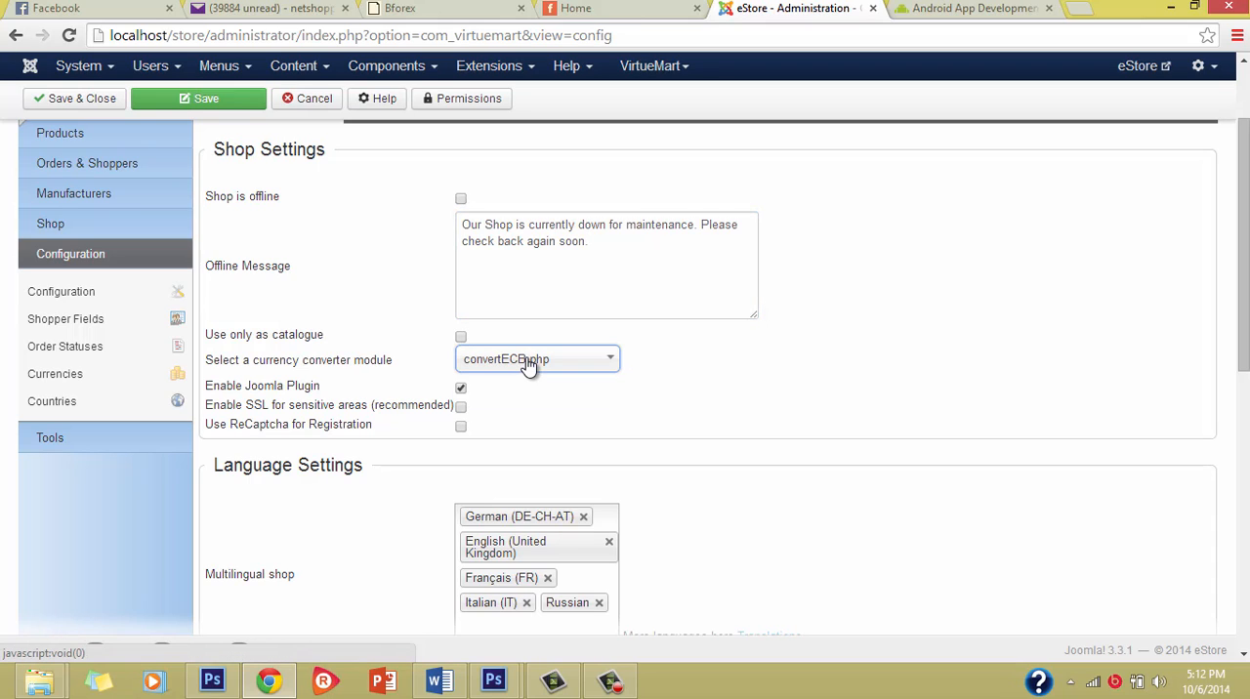
Step: Examine the remaining shop settings, the multilingual shop languages and the email settings of the shop configuration
click(740, 390)
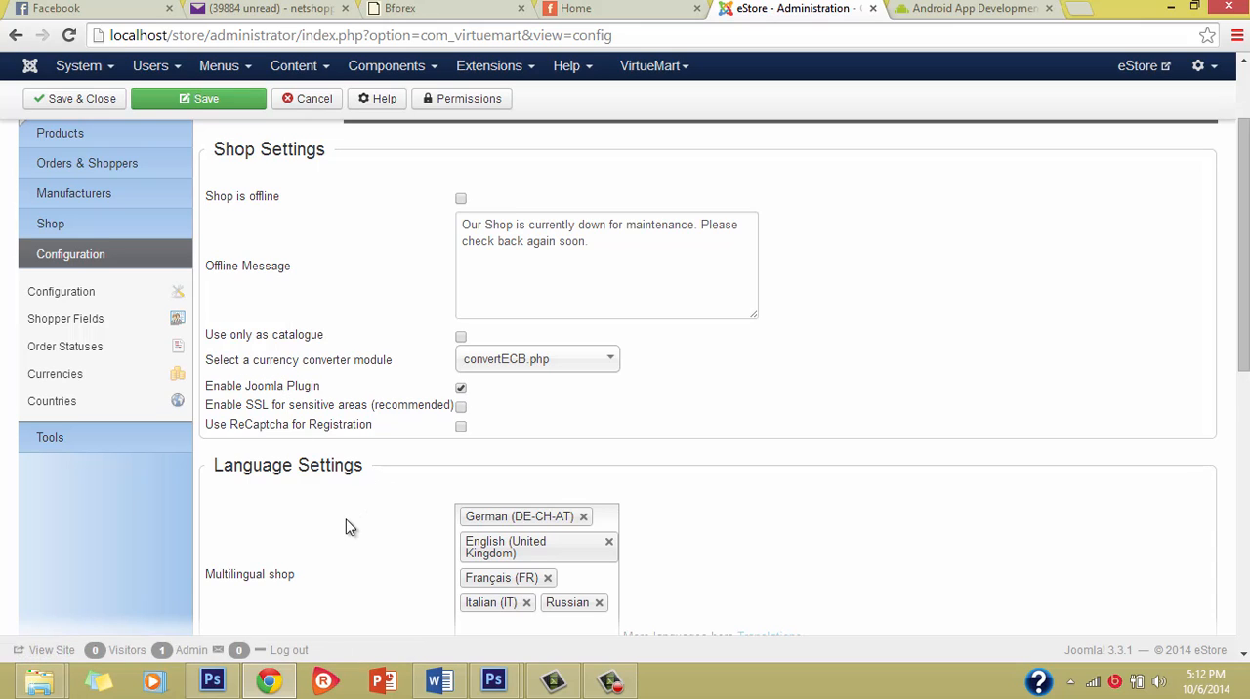
scroll(347, 523, down, 1)
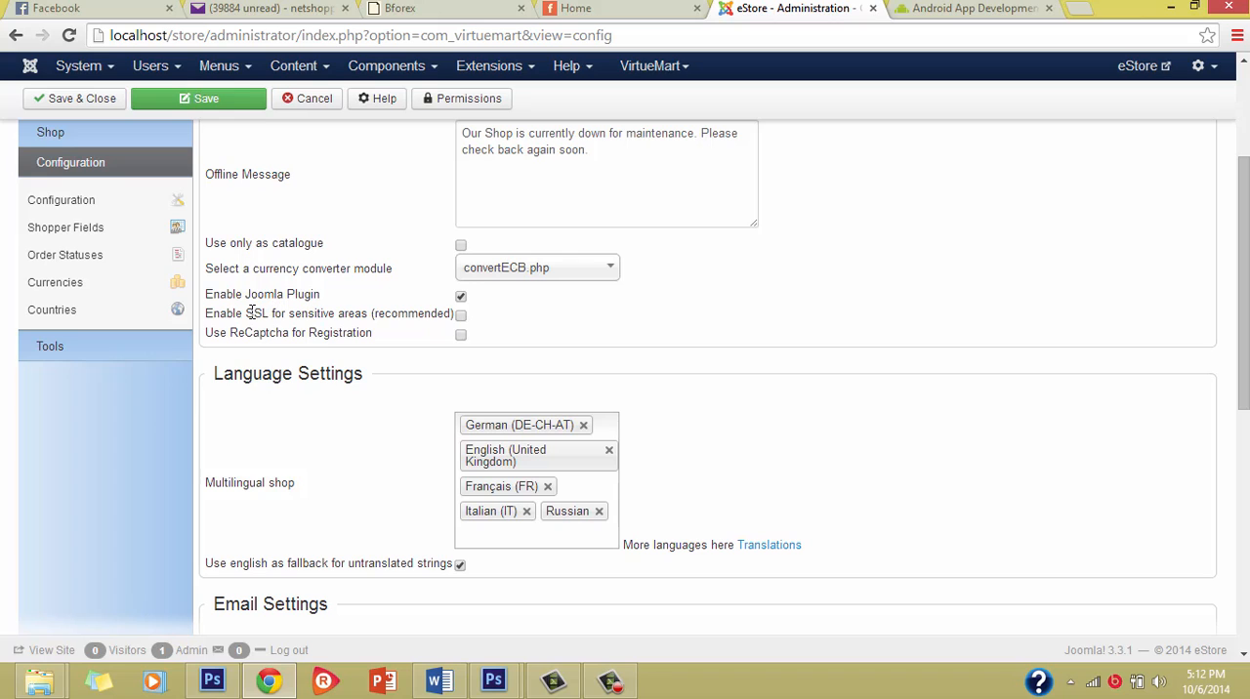
scroll(373, 339, up, 1)
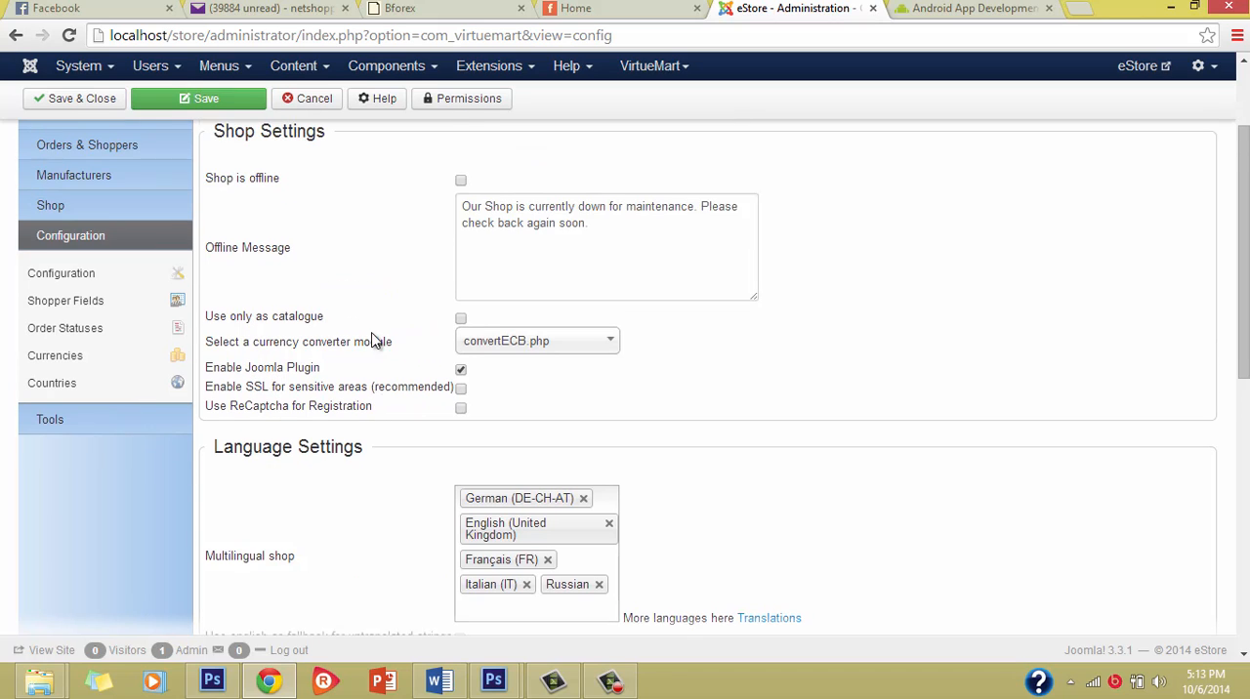
scroll(393, 456, down, 1)
scroll(393, 455, down, 1)
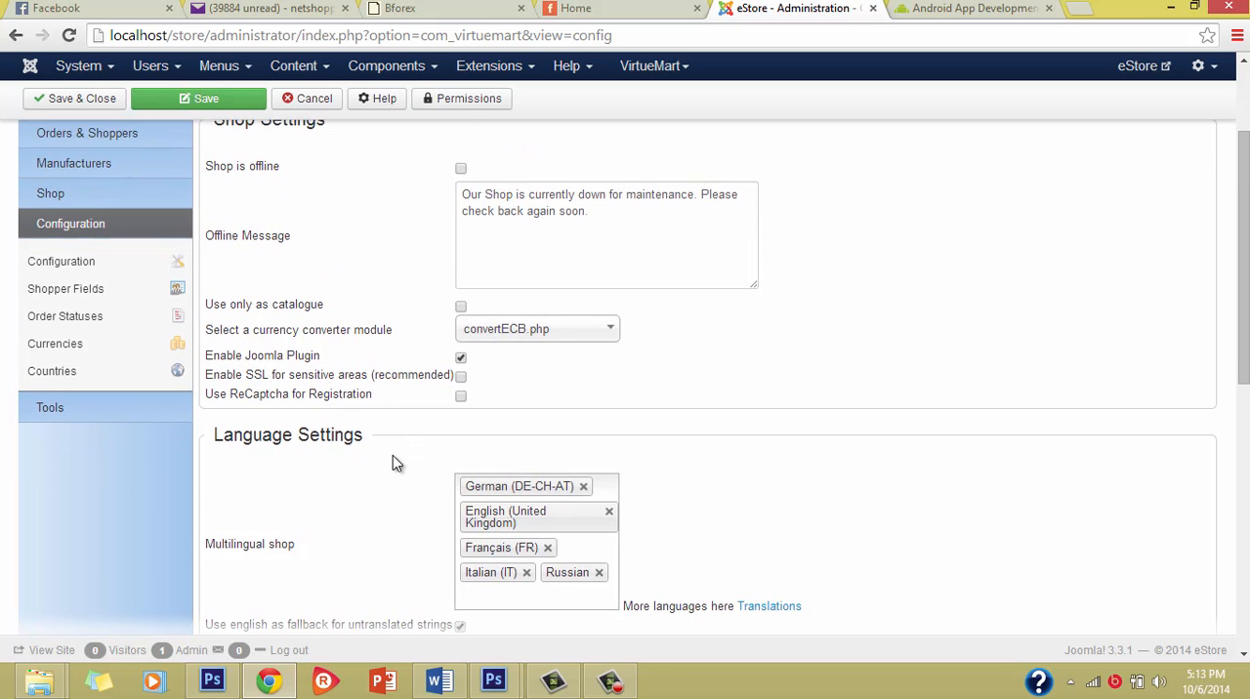
scroll(339, 492, down, 1)
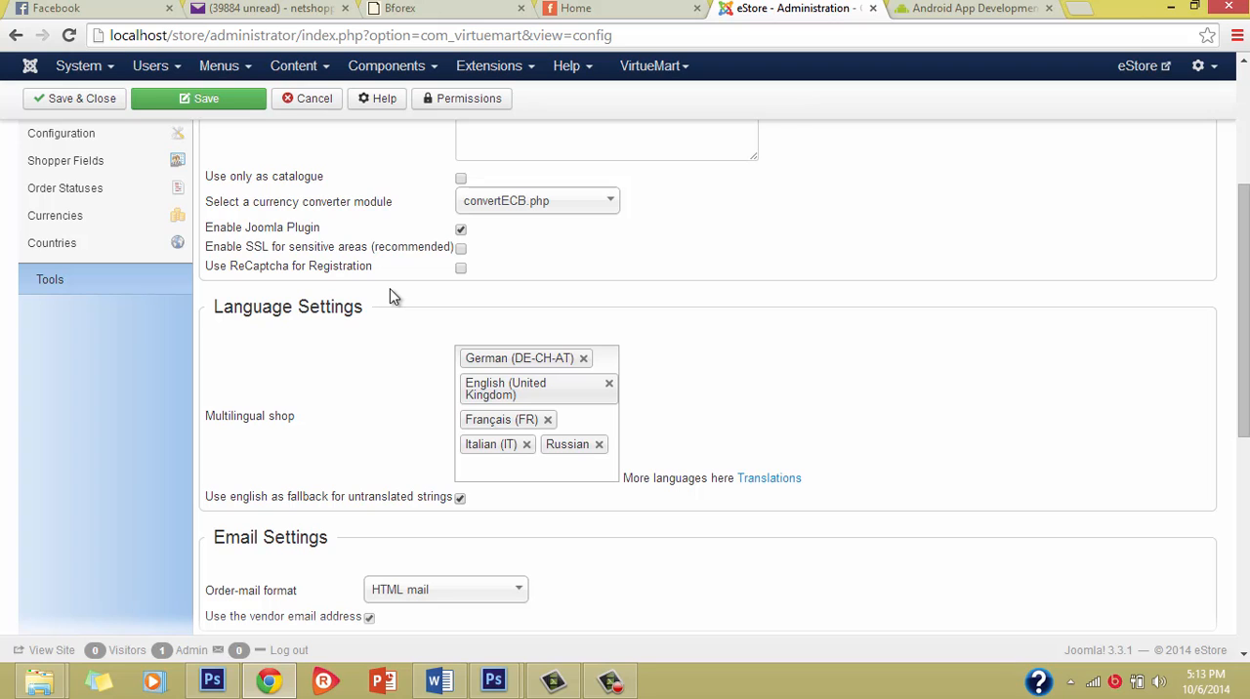
scroll(391, 252, down, 2)
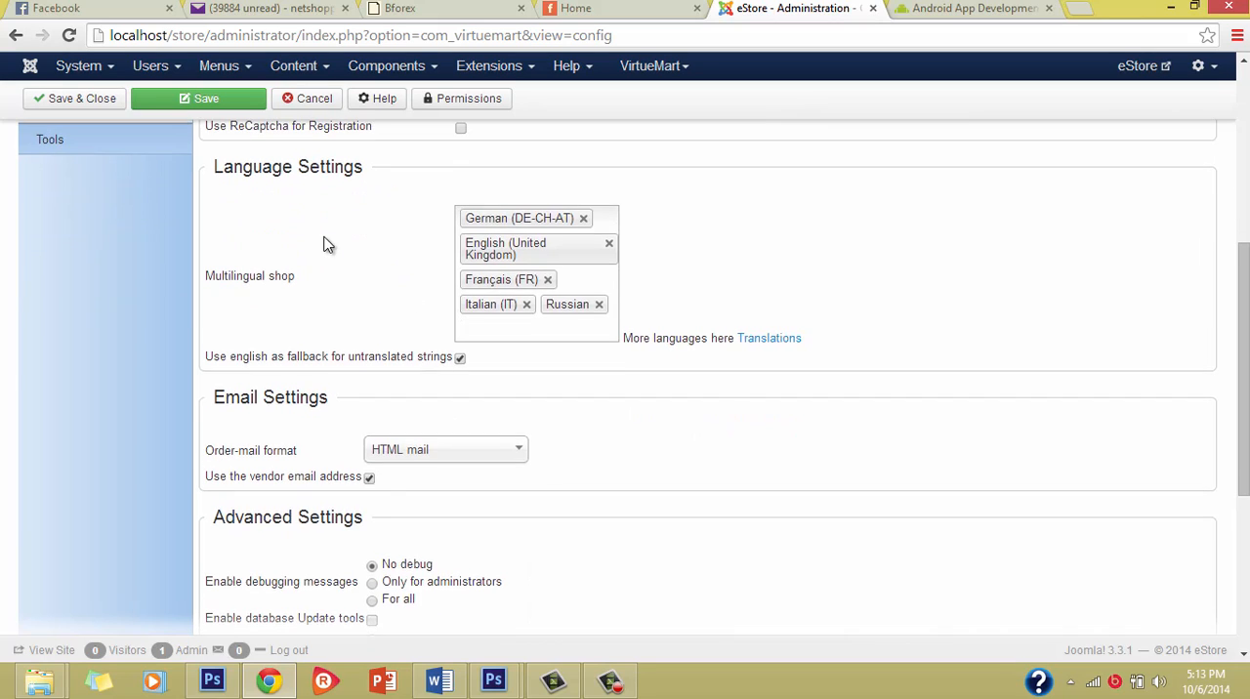
scroll(327, 244, up, 1)
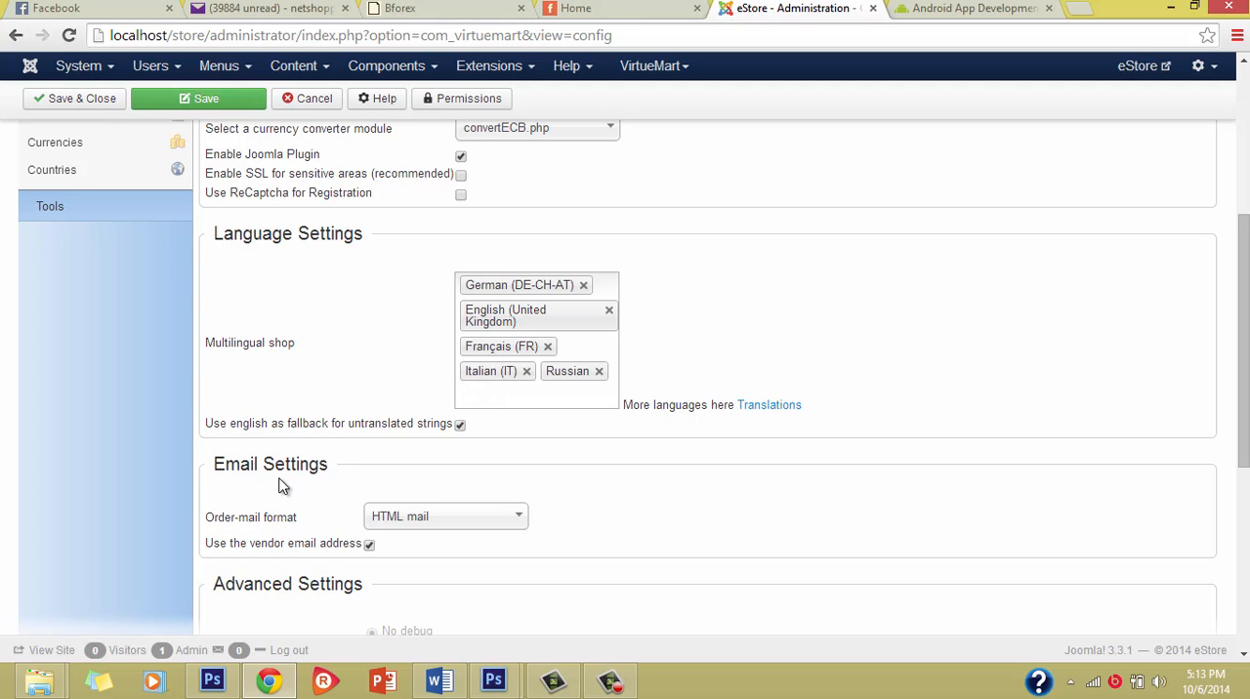
scroll(282, 486, down, 1)
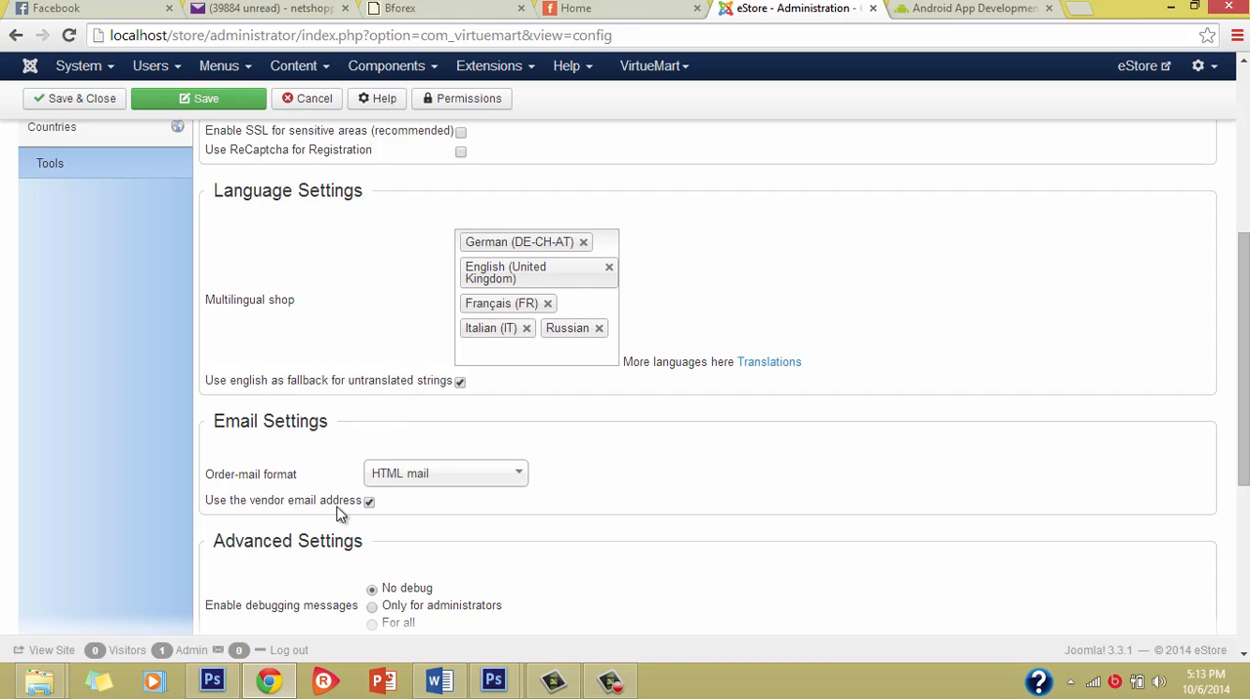
scroll(338, 507, down, 2)
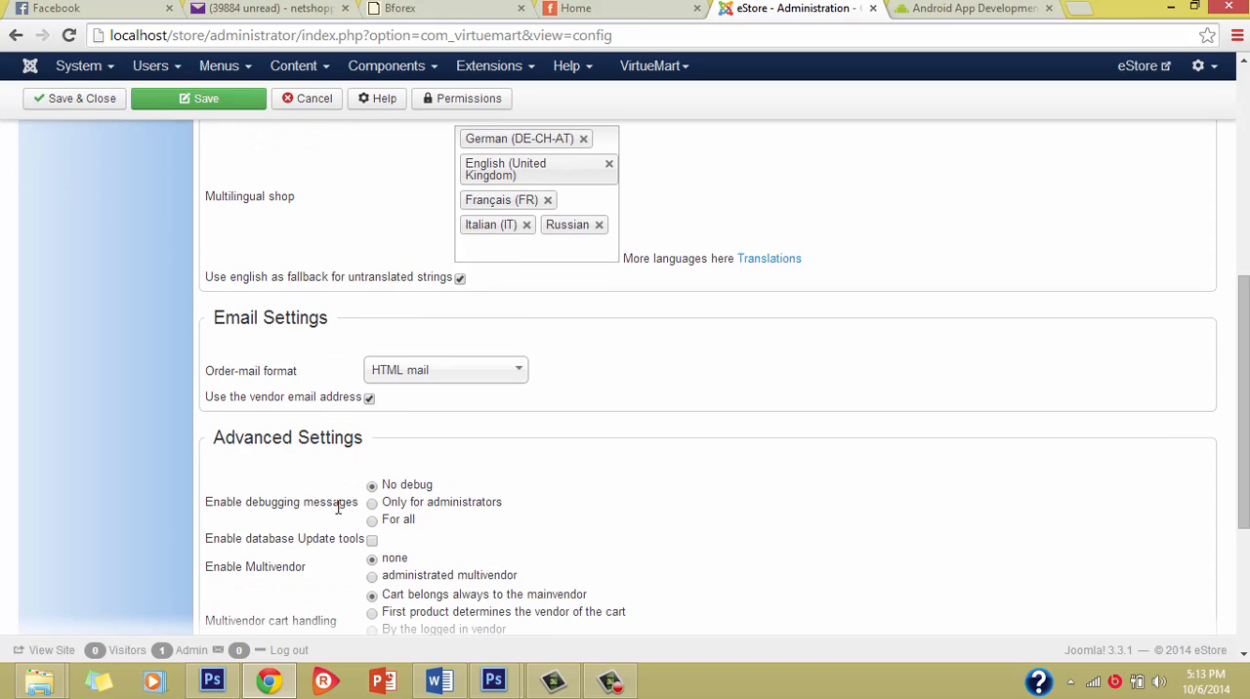
Step: Examine the order-mail format choices and the debugging, database update and multivendor options in the advanced settings
click(430, 376)
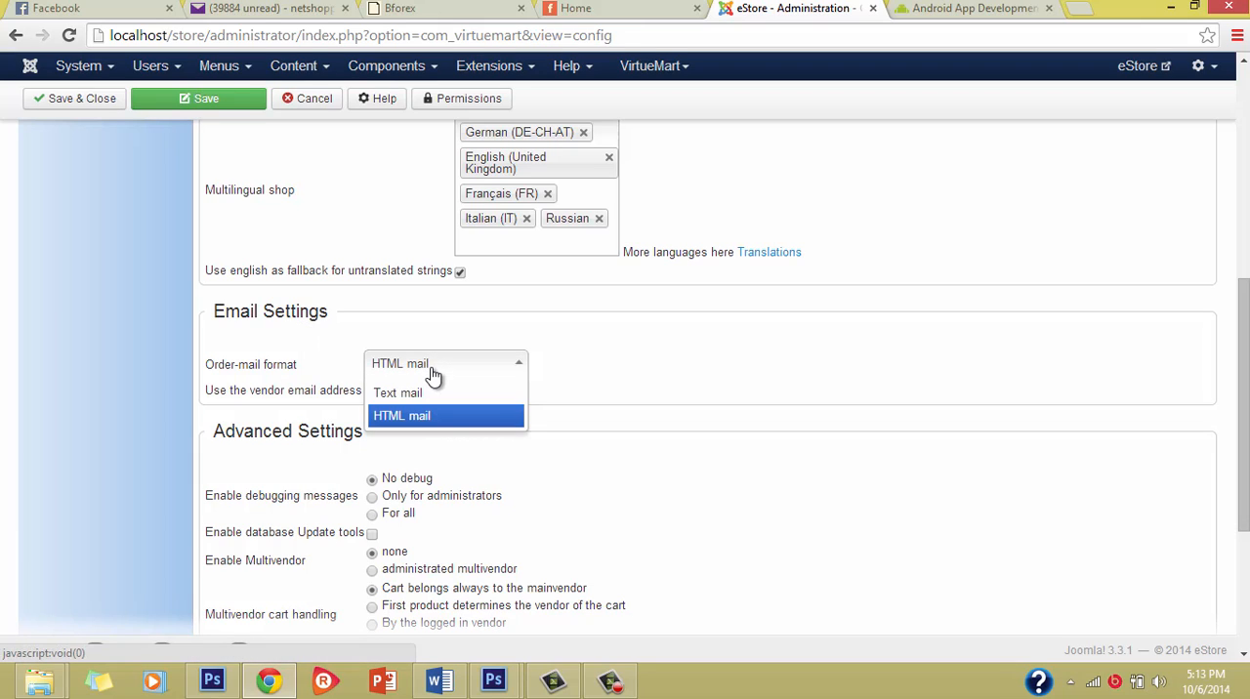
click(432, 376)
click(413, 377)
click(338, 357)
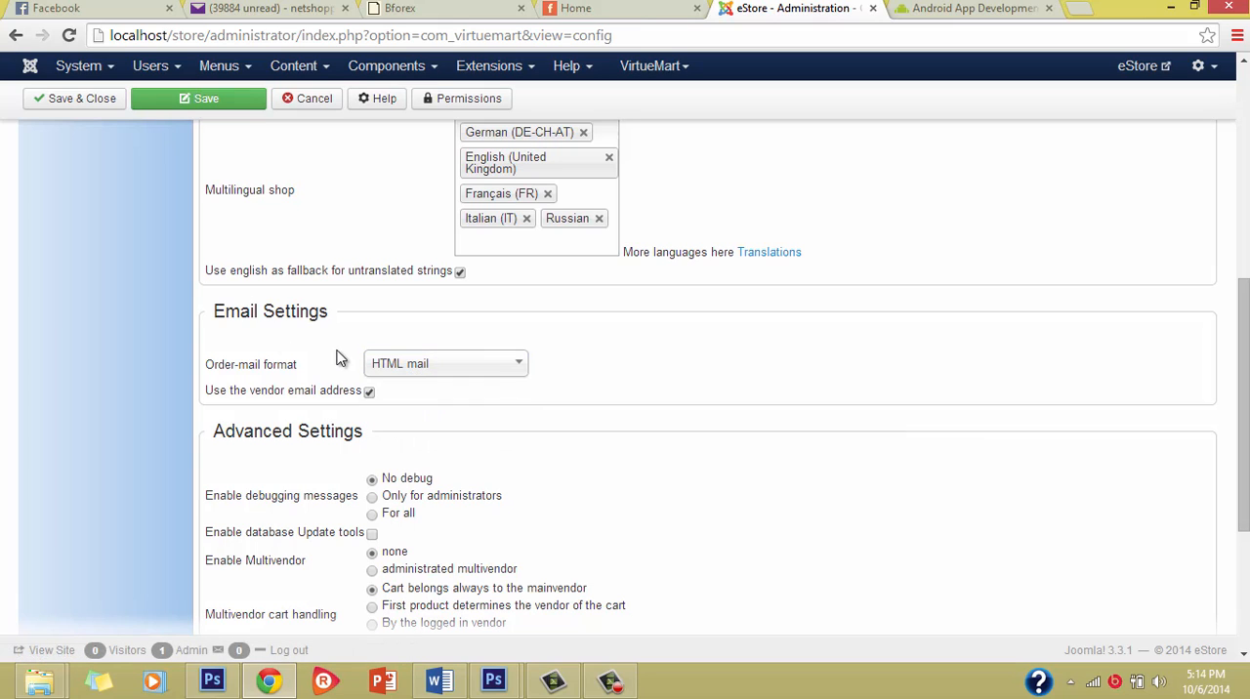
scroll(280, 480, down, 1)
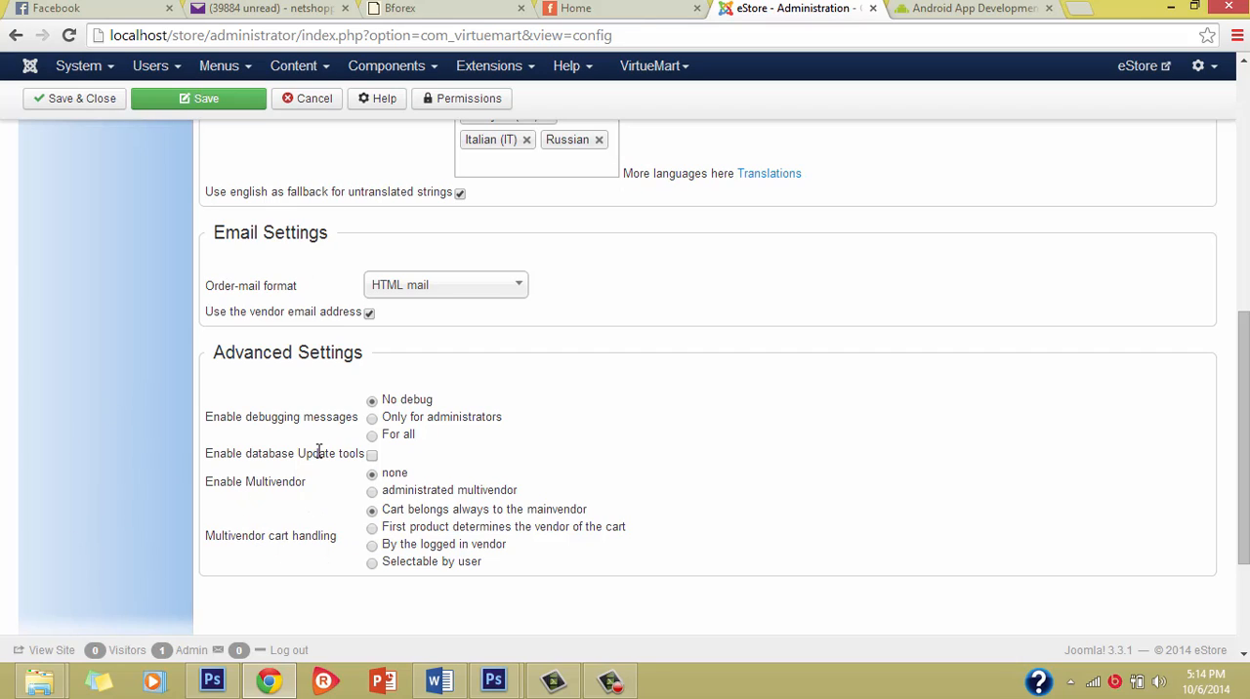
mouse_move(319, 451)
scroll(406, 479, up, 5)
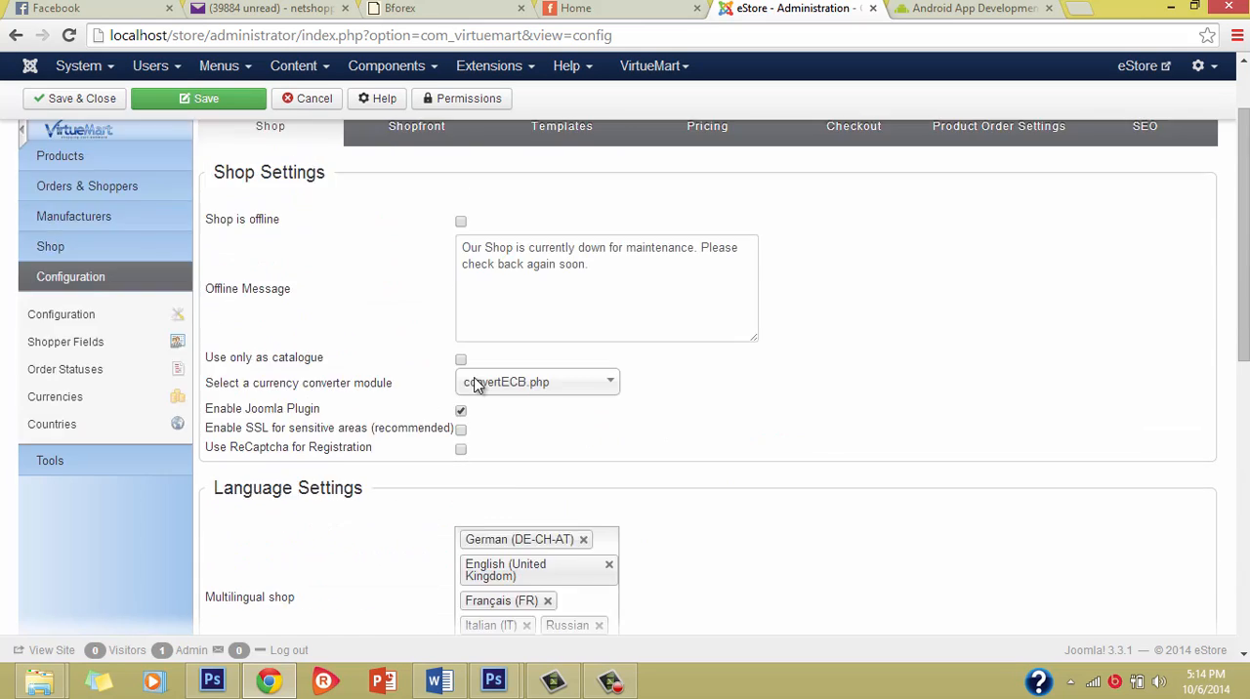
scroll(476, 384, up, 3)
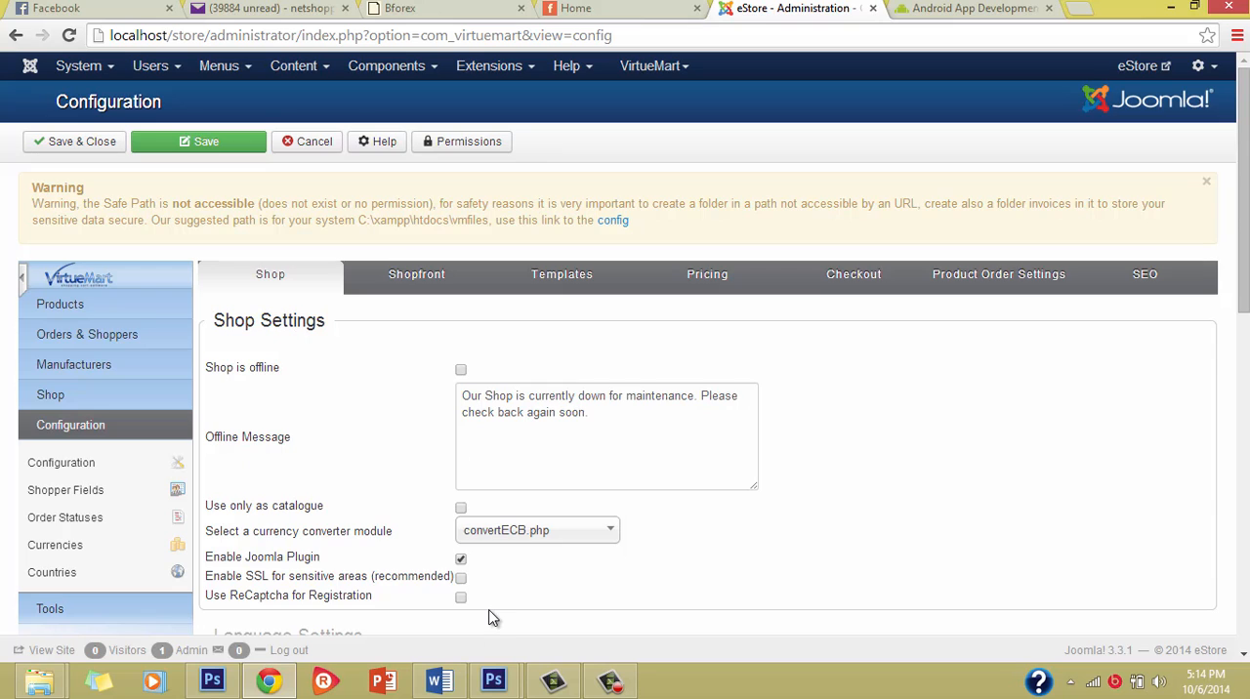
Step: Open the Shopfront configuration and examine the print view, PDF view and recommendation options in its core settings
click(418, 277)
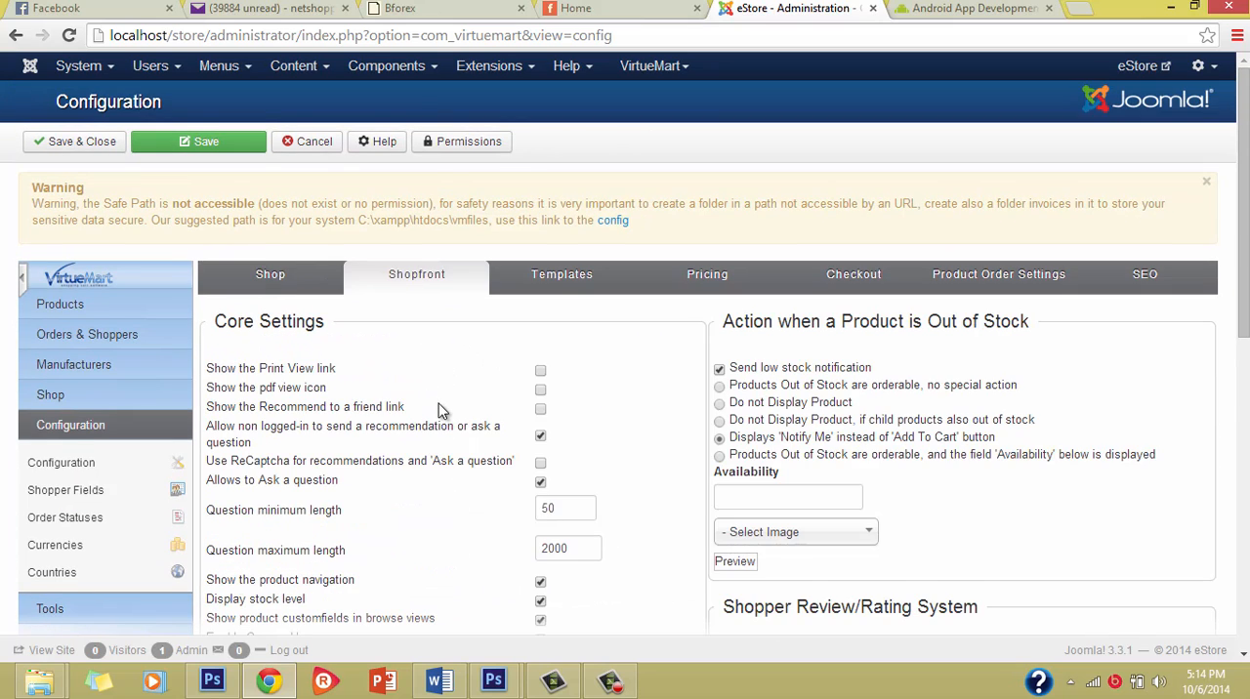
scroll(438, 410, down, 10)
scroll(438, 413, up, 10)
scroll(436, 508, down, 2)
scroll(435, 508, up, 2)
scroll(392, 483, down, 1)
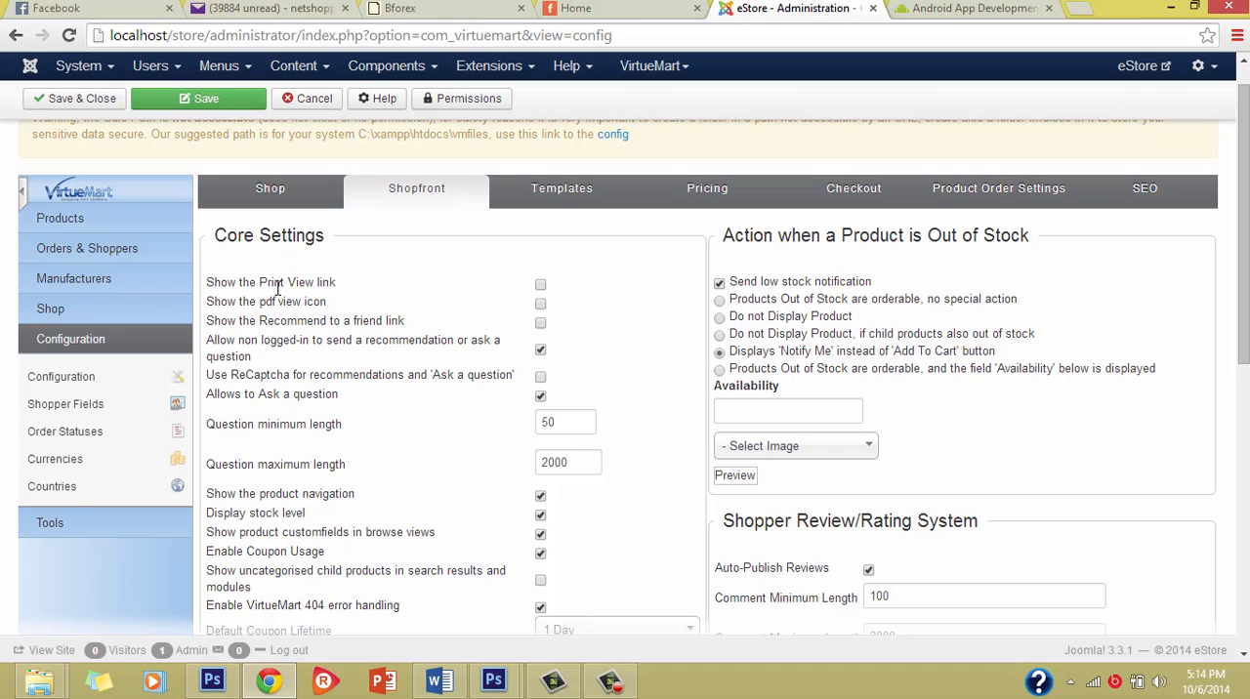
scroll(392, 416, down, 2)
scroll(392, 416, up, 3)
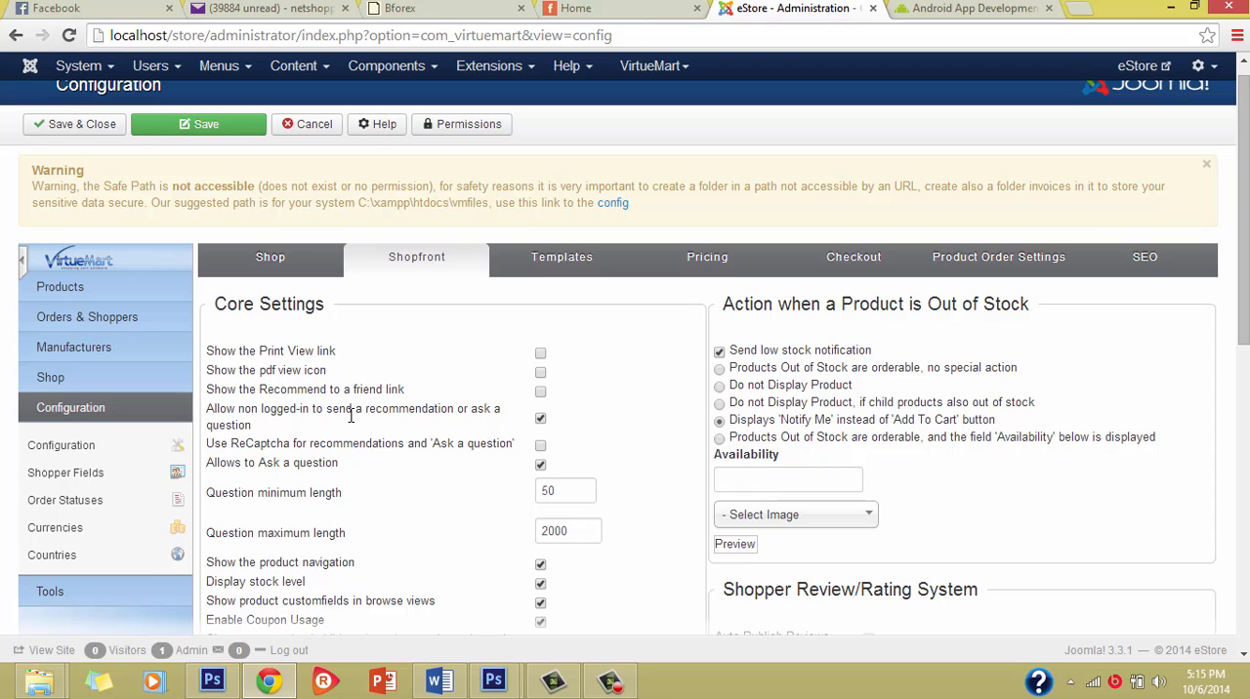
Step: Examine the core settings for recommendations by non-logged-in visitors, stock level display, product custom fields and coupon usage
mouse_move(415, 414)
mouse_move(249, 414)
scroll(448, 616, down, 1)
scroll(403, 471, down, 2)
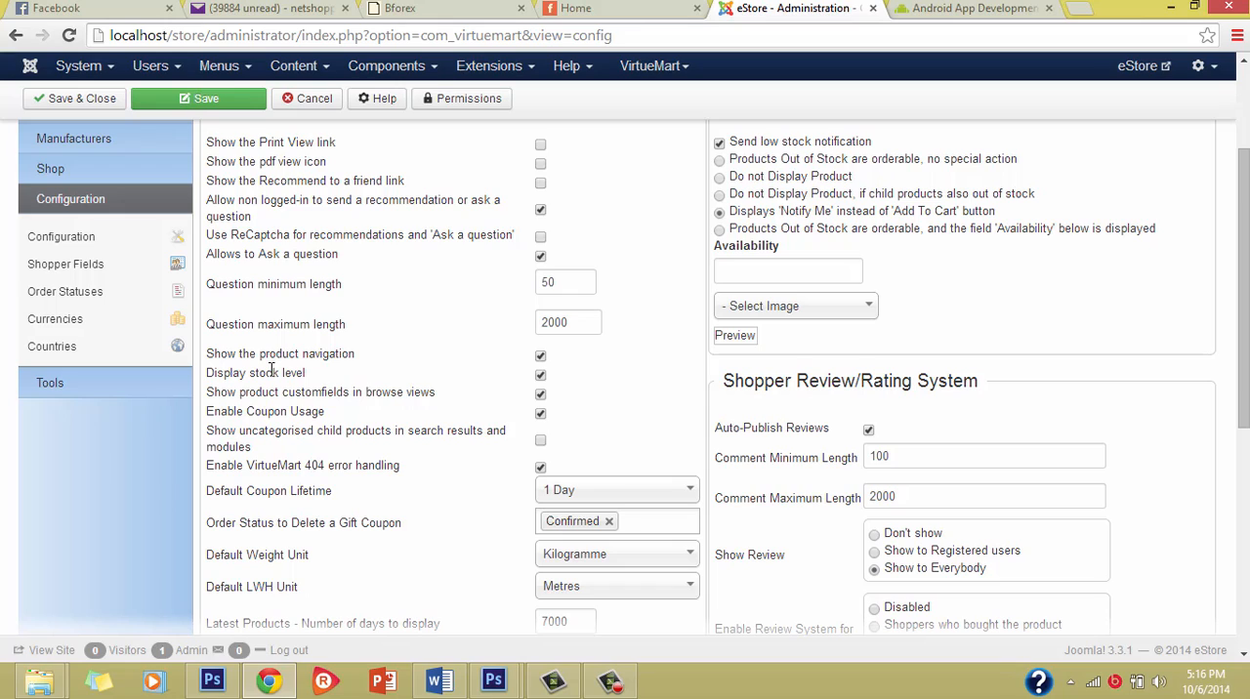
mouse_move(272, 369)
mouse_move(284, 391)
mouse_move(310, 420)
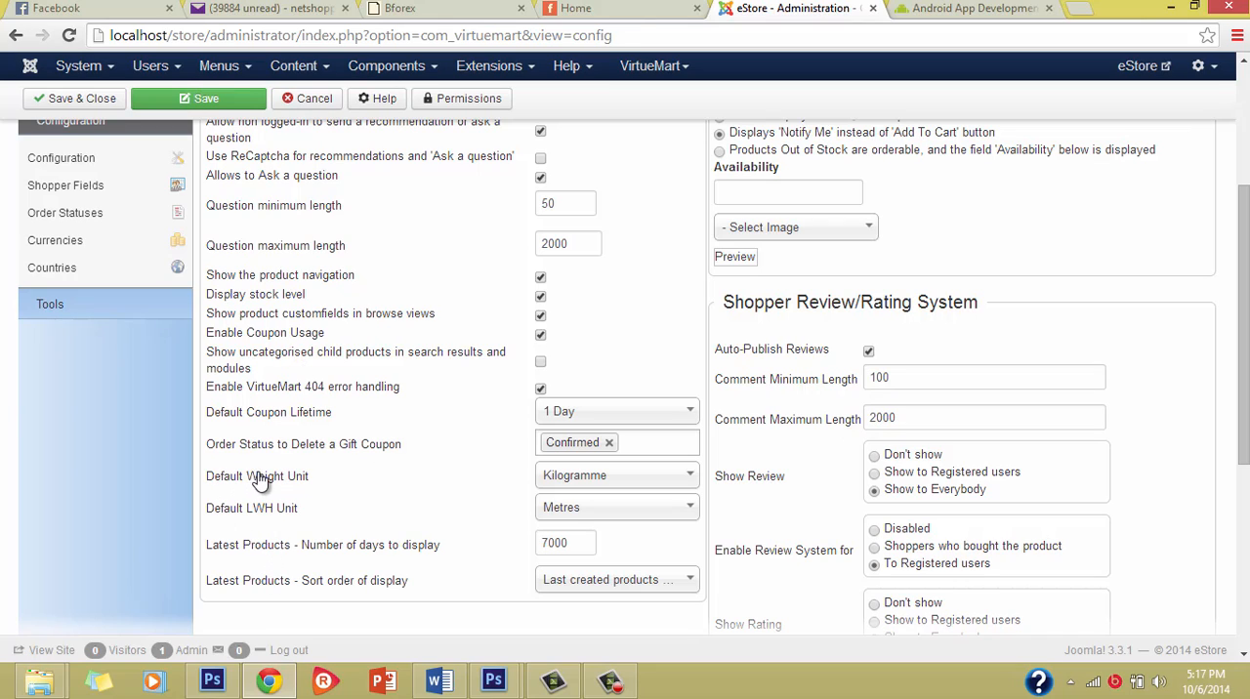
Step: Examine the available choices for the default weight unit and the default LWH unit
click(595, 479)
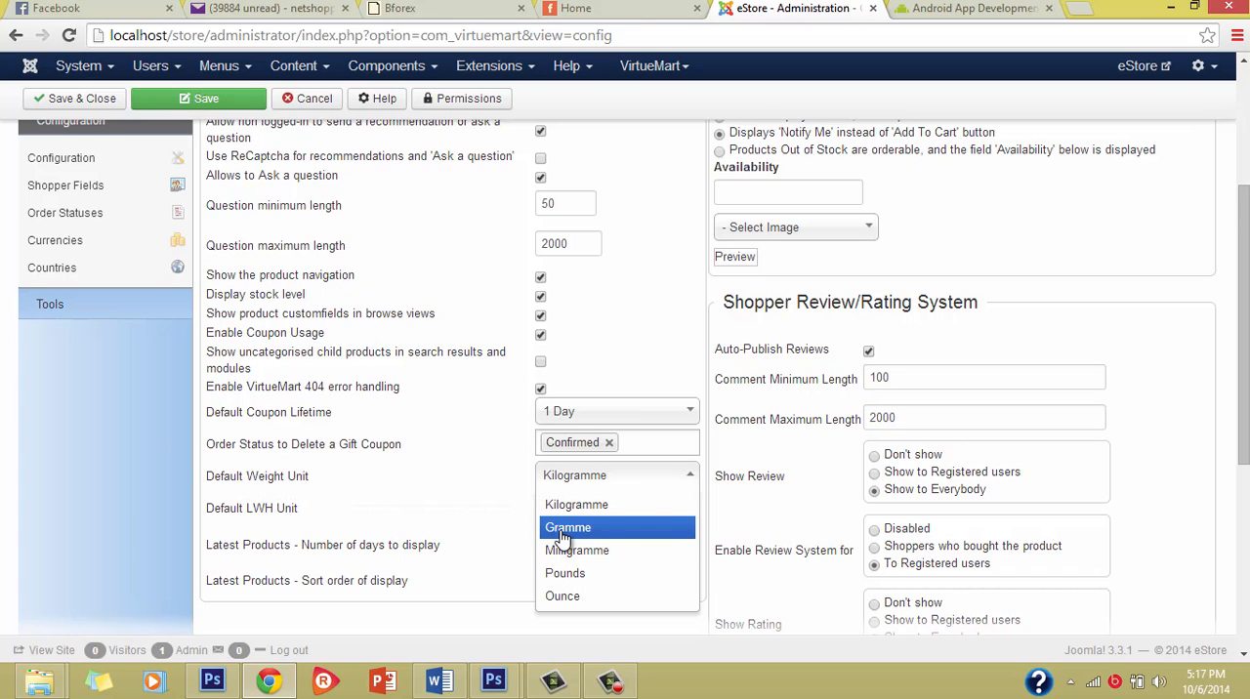
click(293, 510)
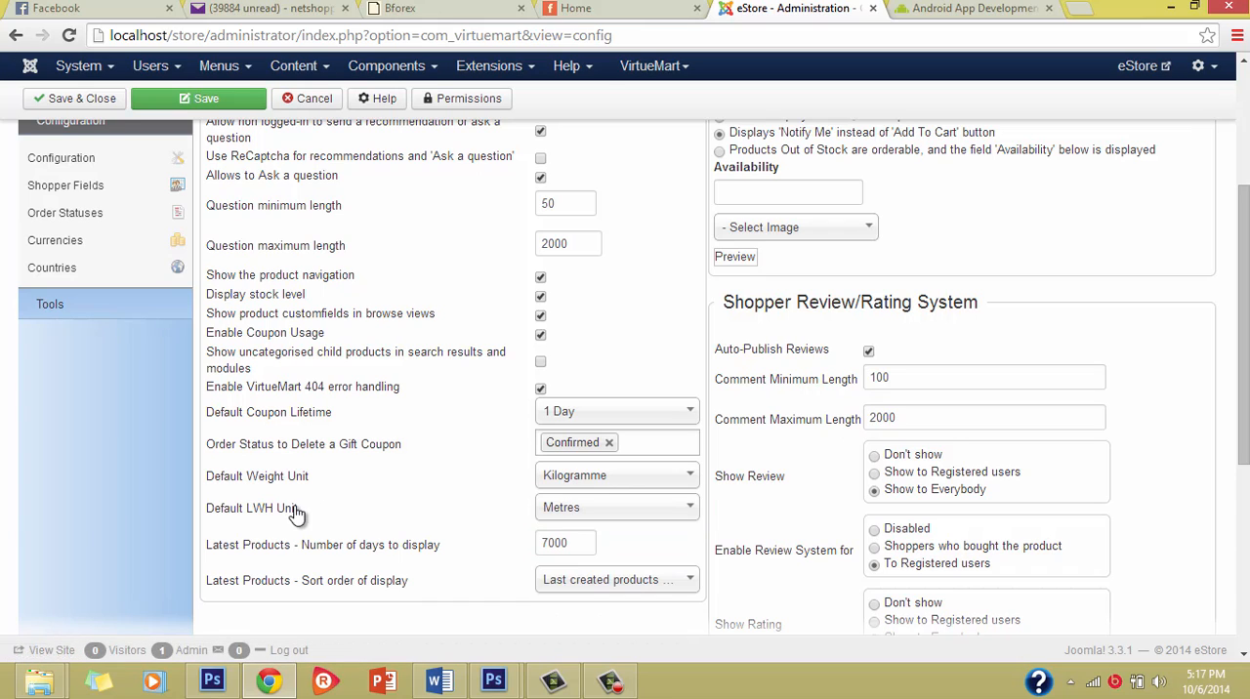
click(606, 509)
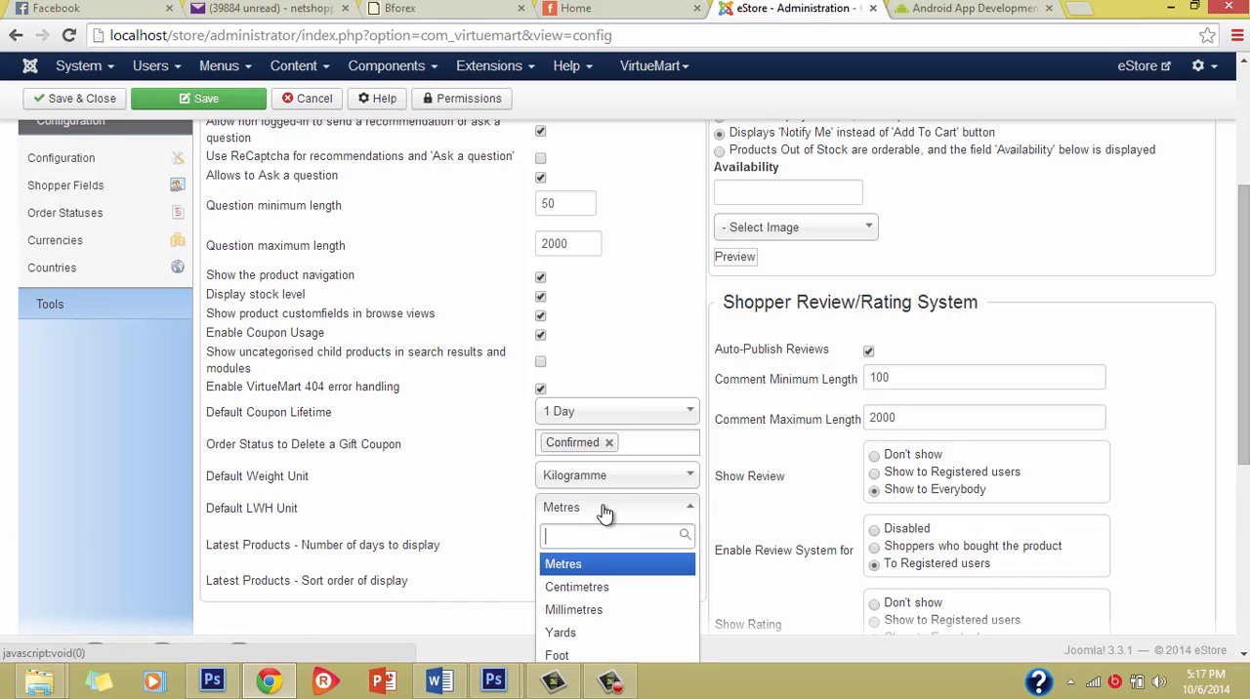
click(404, 438)
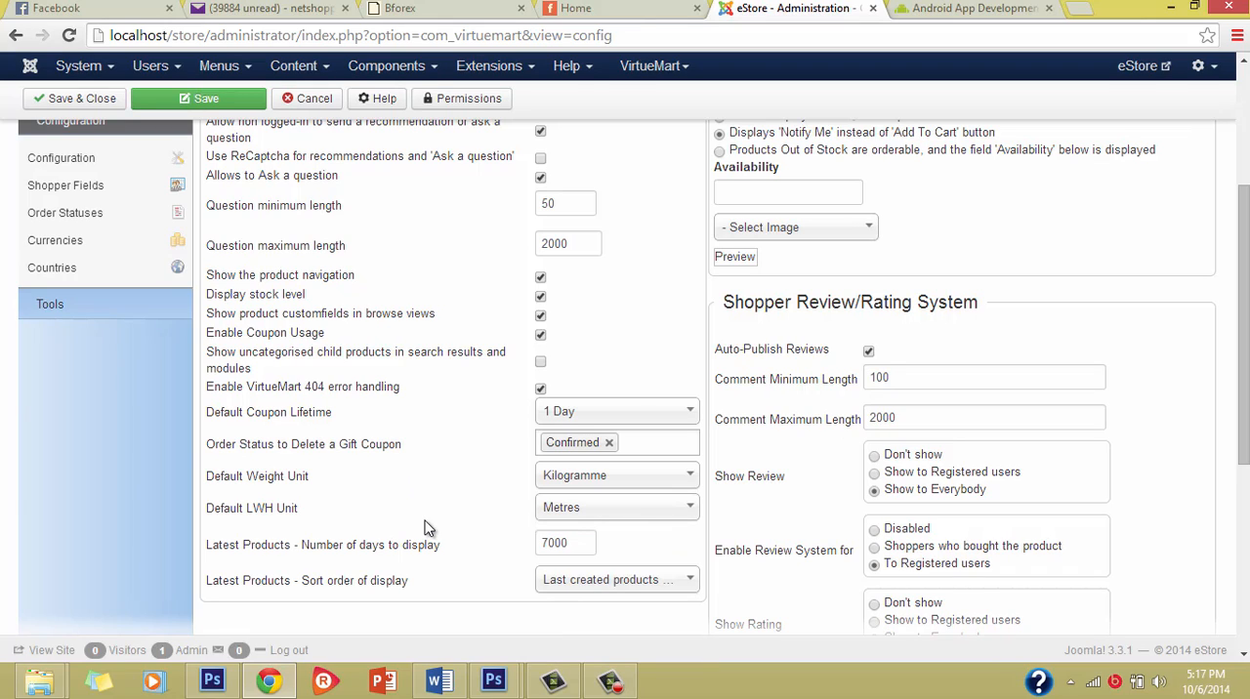
Step: Examine the actions for out-of-stock products, including low stock notification and the availability image choice
scroll(431, 524, up, 4)
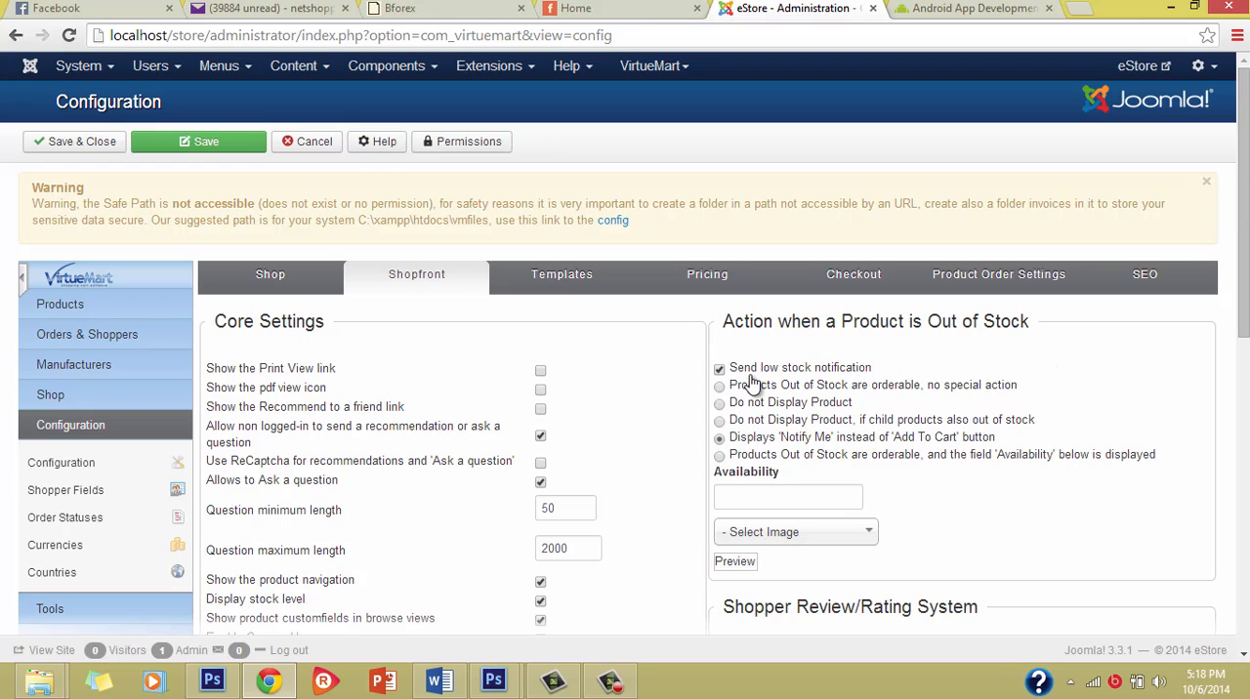
mouse_move(748, 379)
key(super+c)
scroll(818, 457, down, 2)
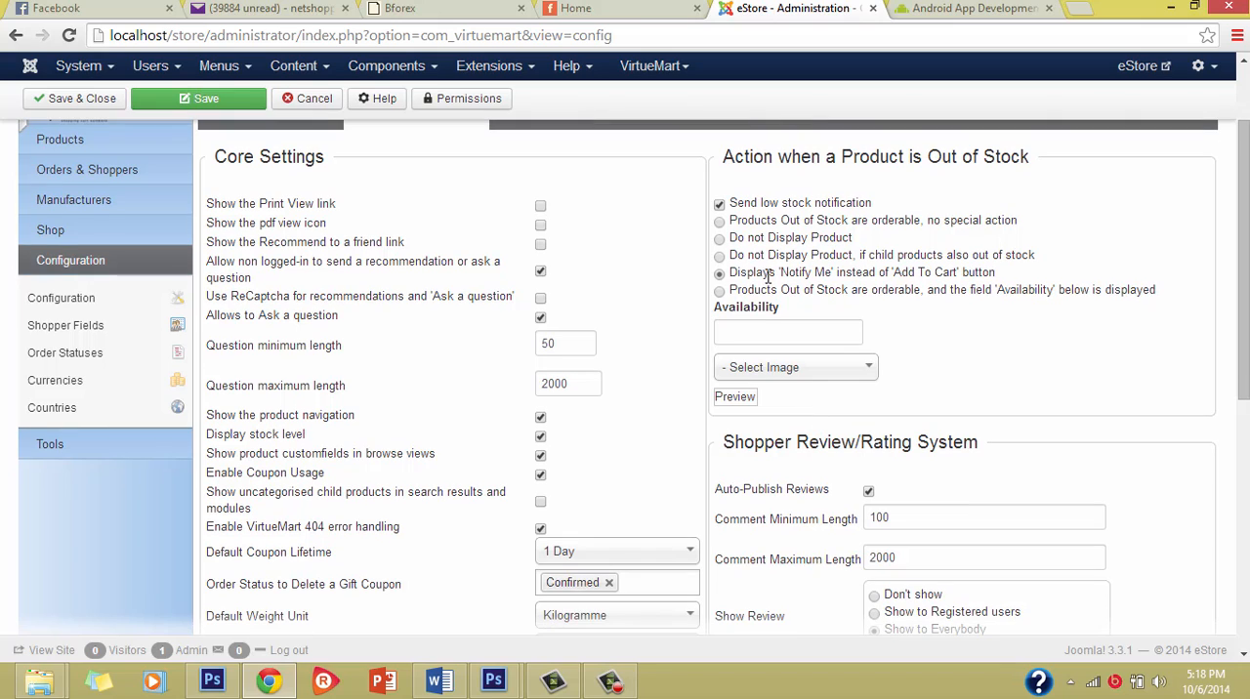
click(784, 370)
click(793, 370)
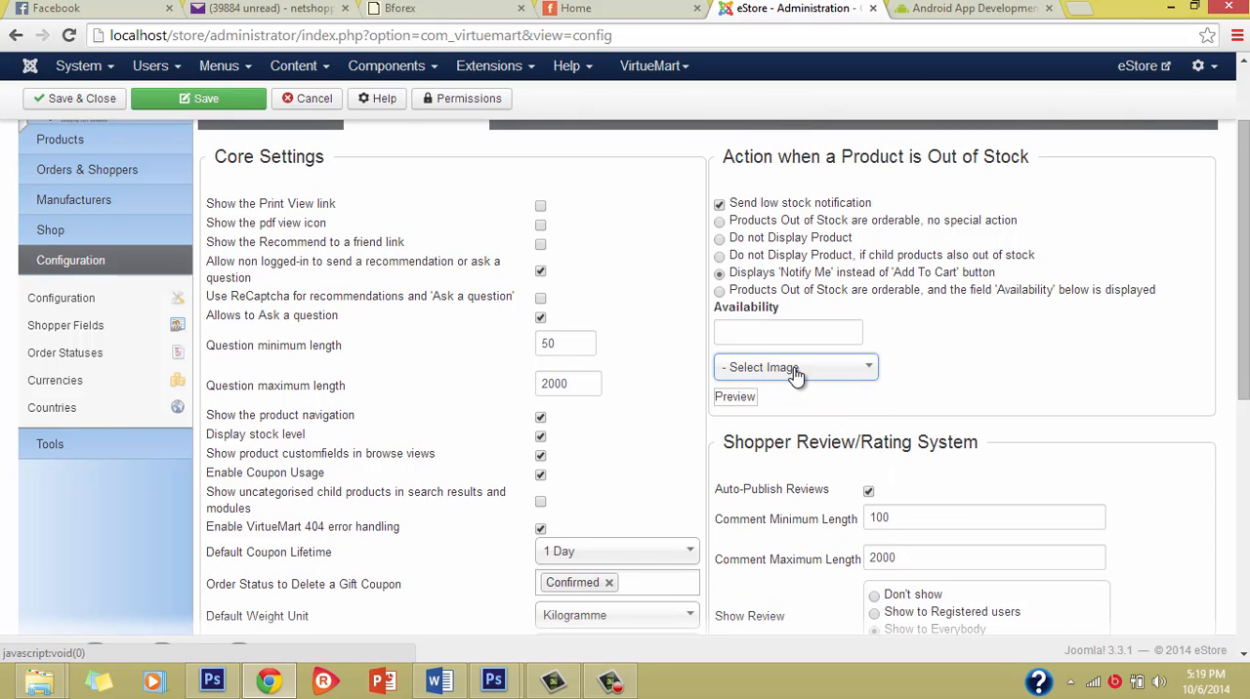
Step: Examine the shopper review and rating settings, including comment lengths, review and rating visibility, and order status
scroll(796, 528, down, 2)
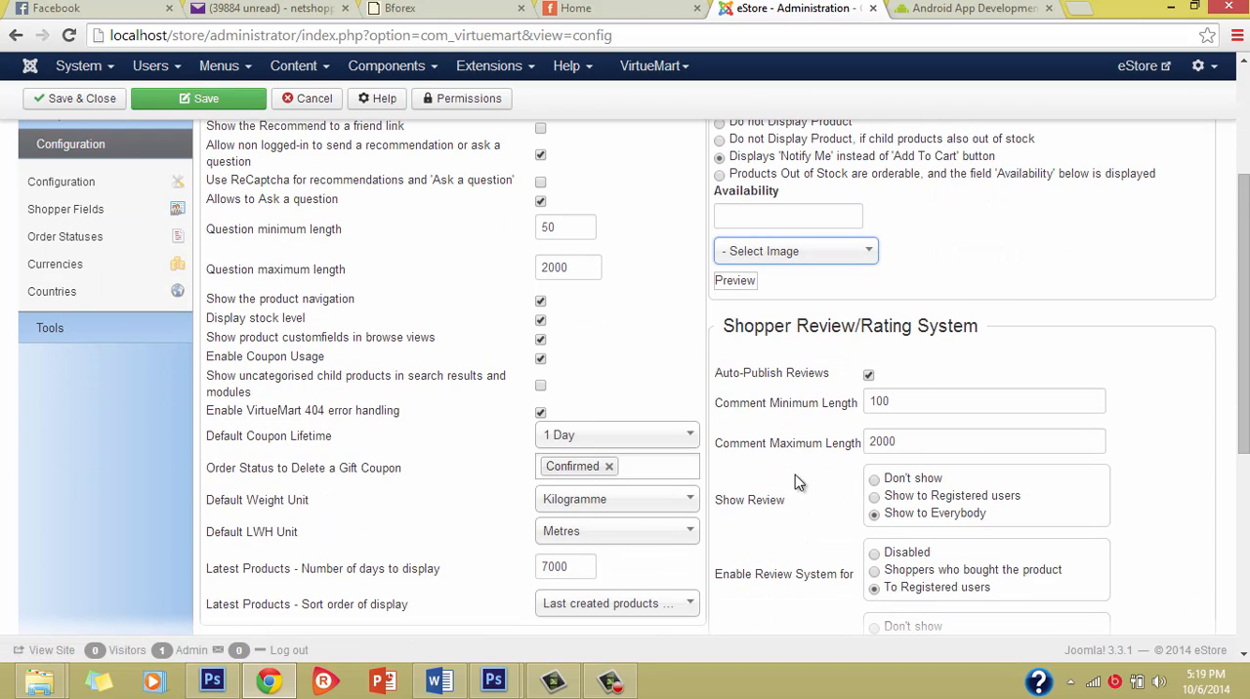
scroll(796, 482, down, 3)
scroll(796, 480, up, 3)
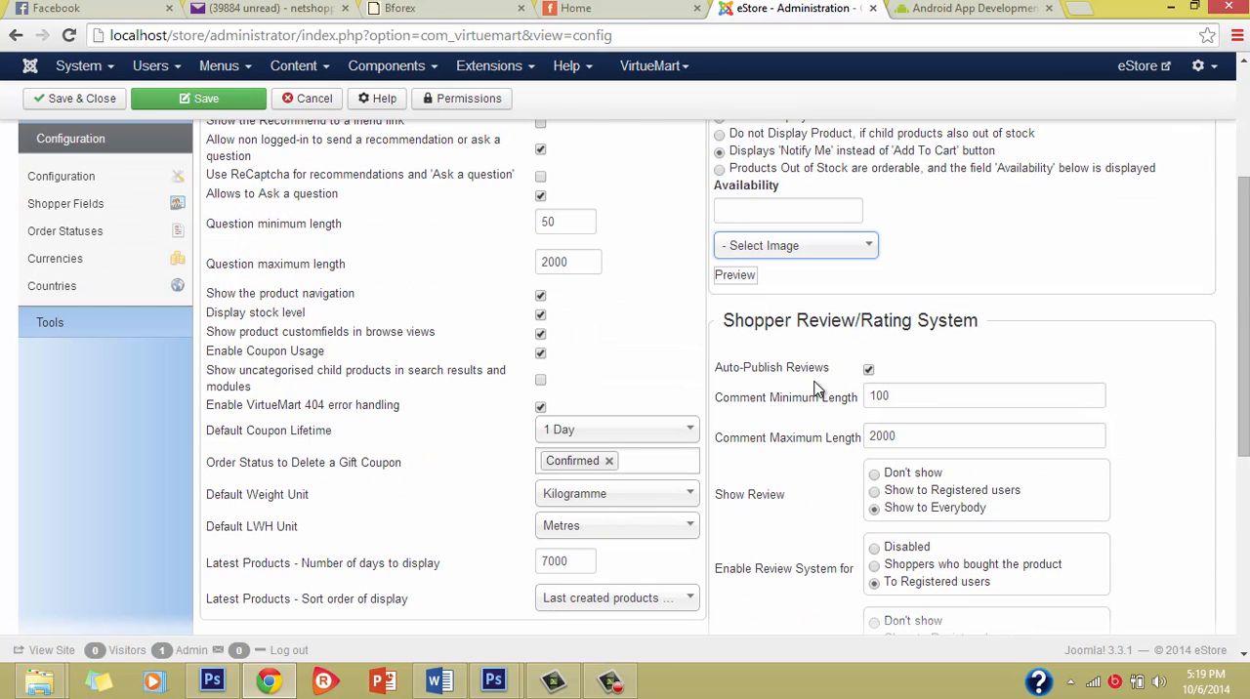
scroll(850, 532, down, 3)
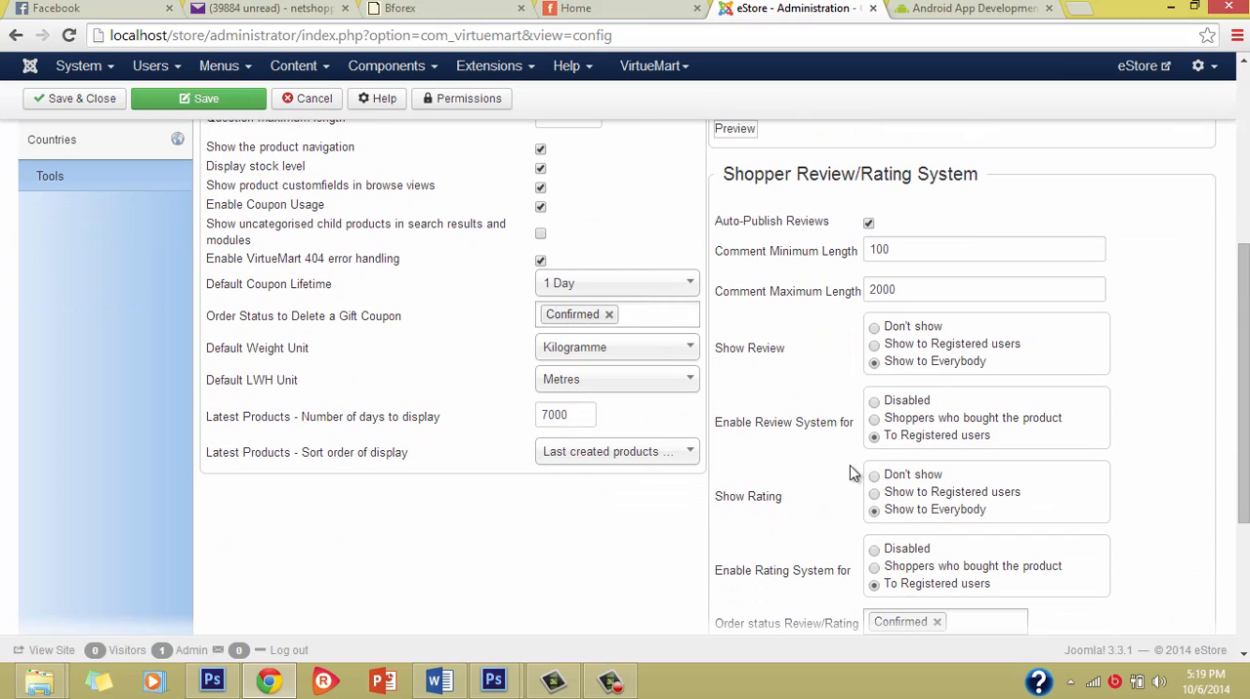
scroll(805, 547, down, 3)
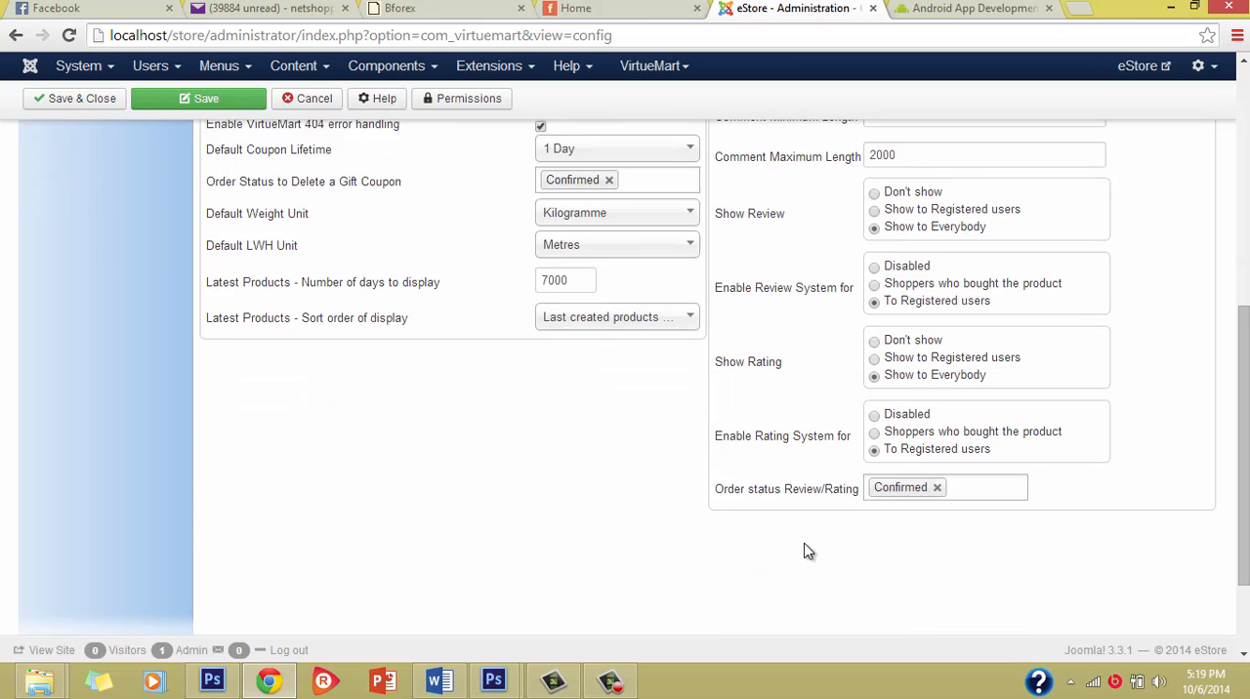
scroll(804, 547, up, 3)
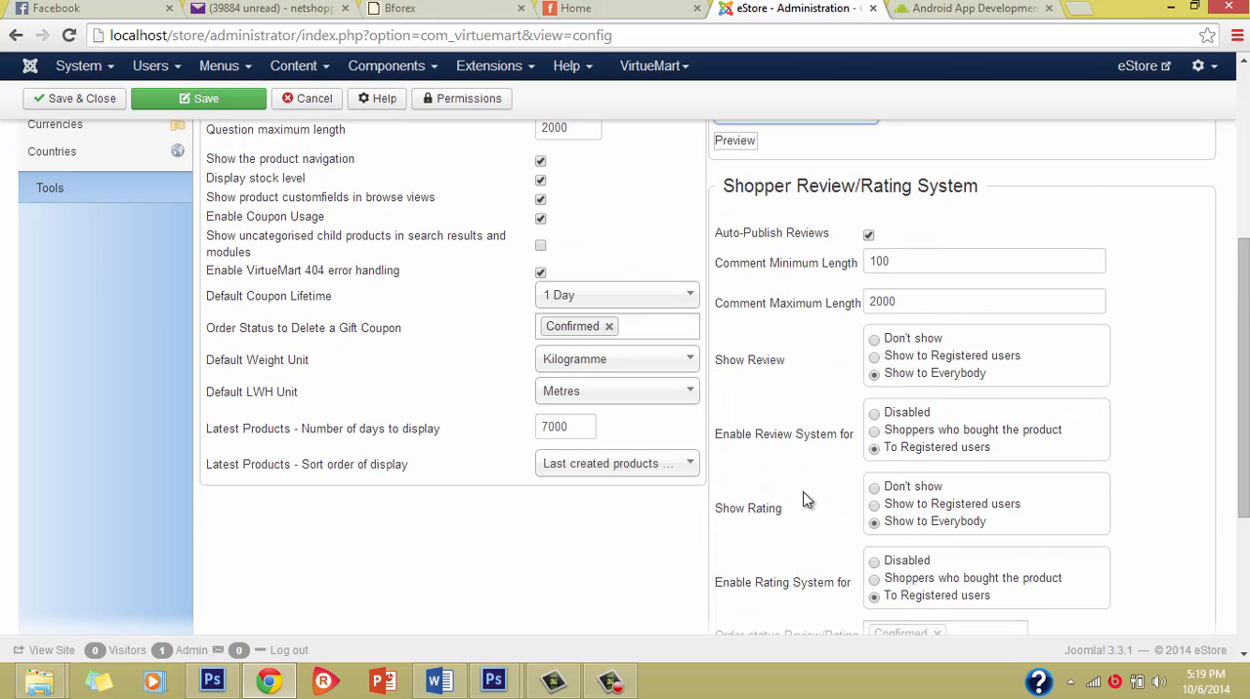
click(907, 257)
click(910, 300)
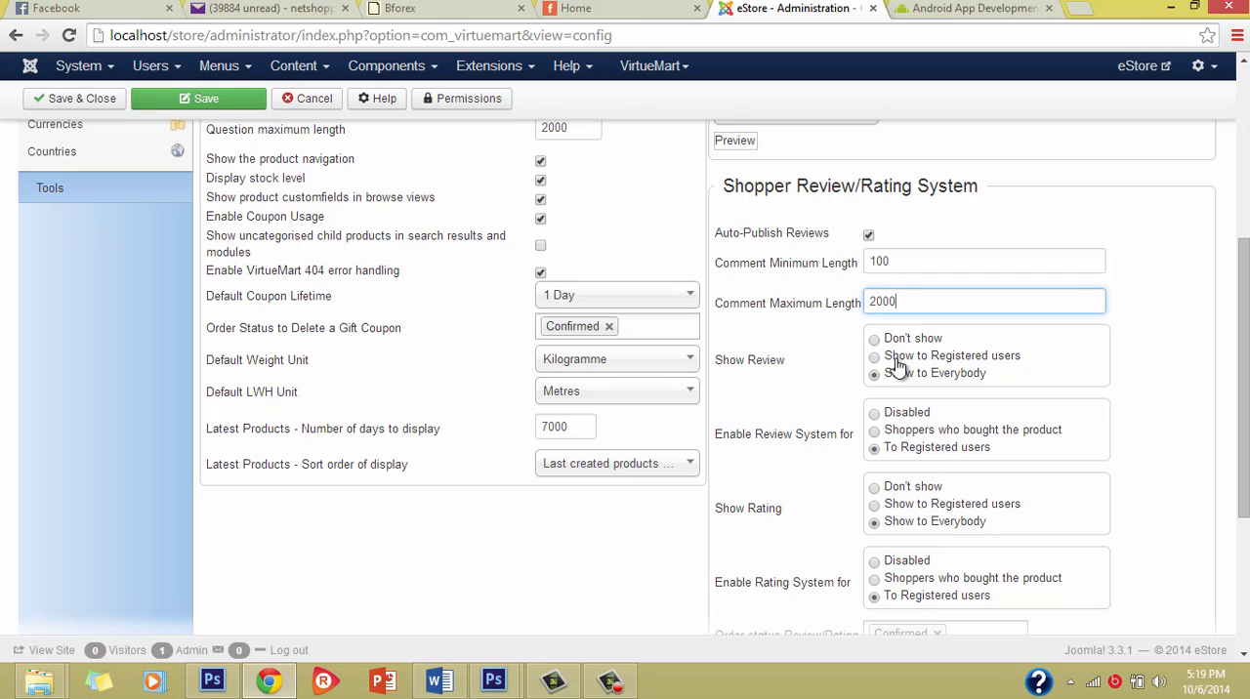
scroll(904, 595, down, 3)
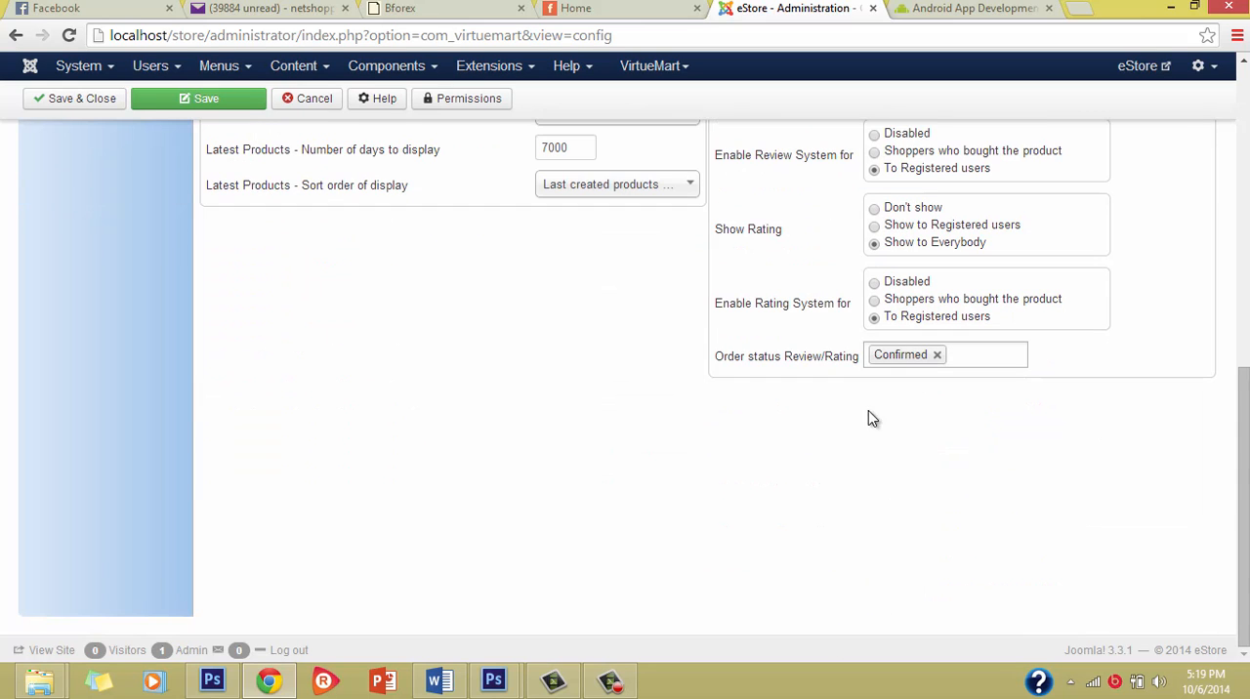
scroll(818, 391, up, 7)
key(super+c)
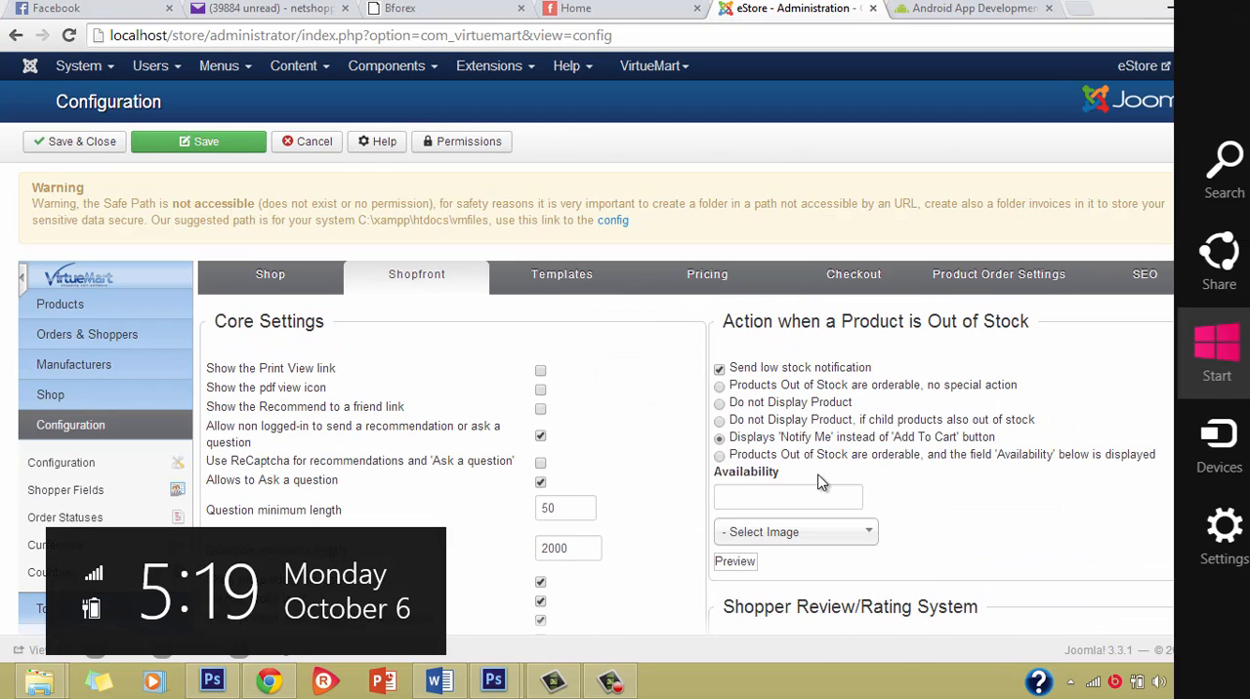
click(782, 336)
scroll(782, 336, down, 3)
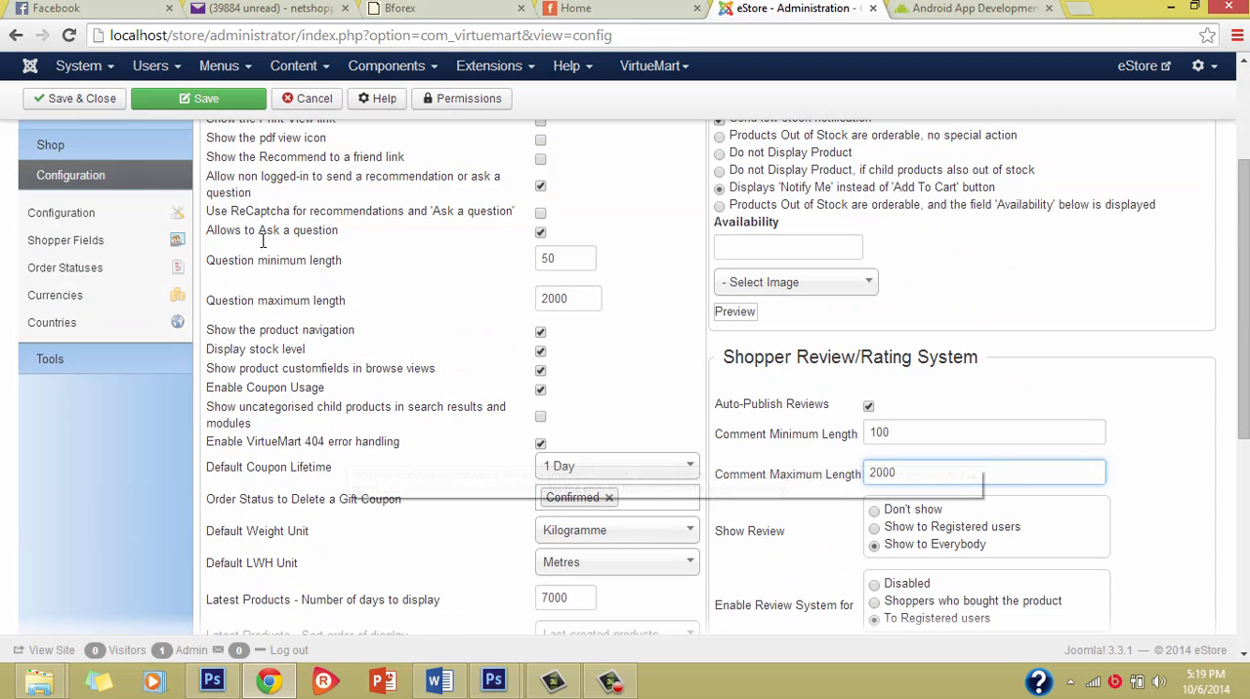
Step: Review the shopfront core settings, the out-of-stock product actions and the shopper review settings once more
scroll(527, 435, down, 1)
scroll(437, 313, up, 2)
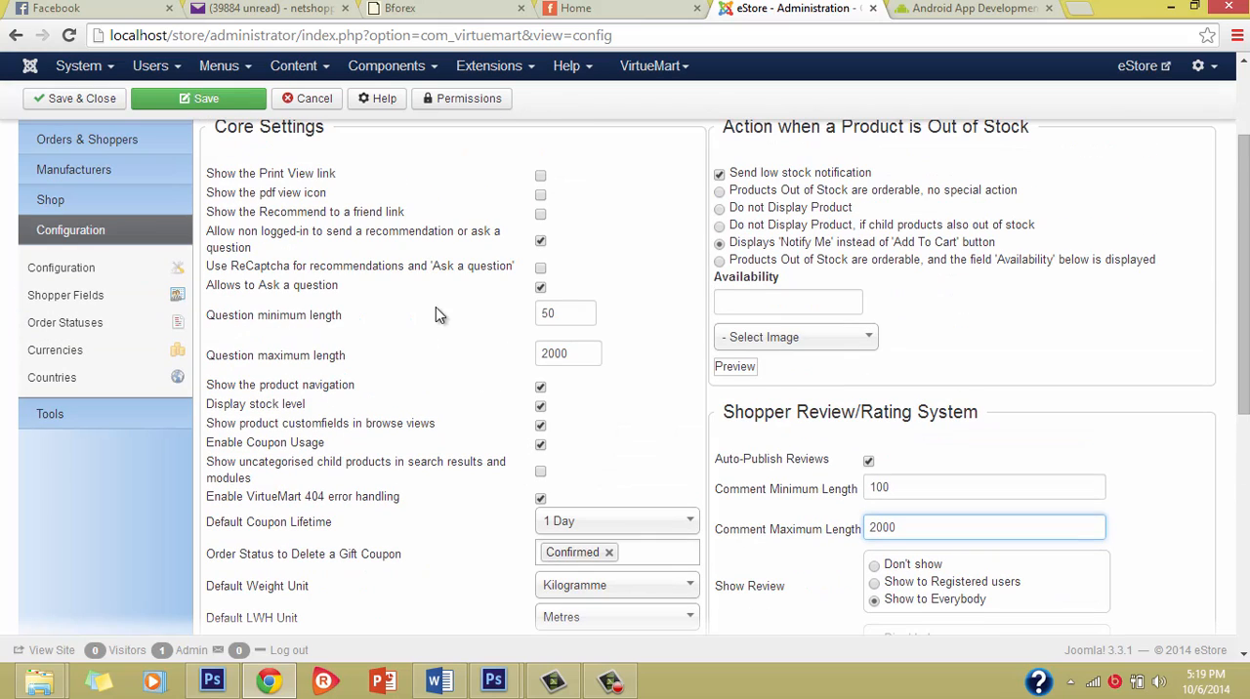
scroll(422, 252, down, 2)
scroll(642, 373, up, 1)
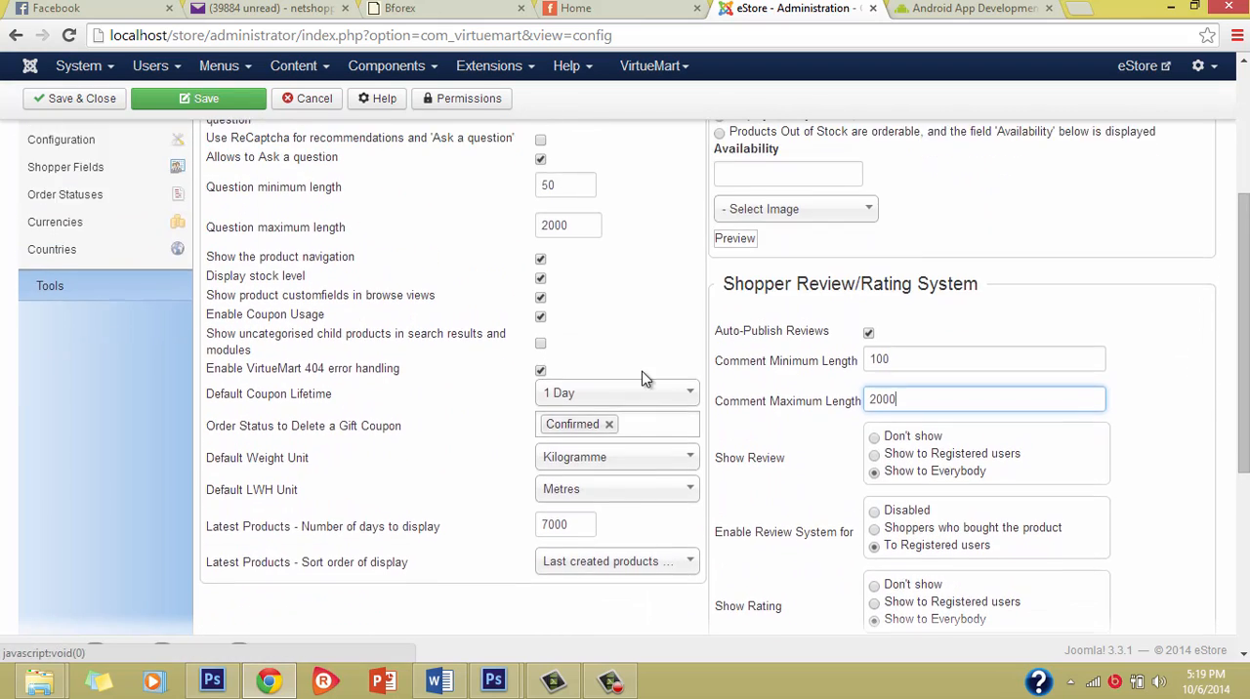
scroll(684, 455, down, 1)
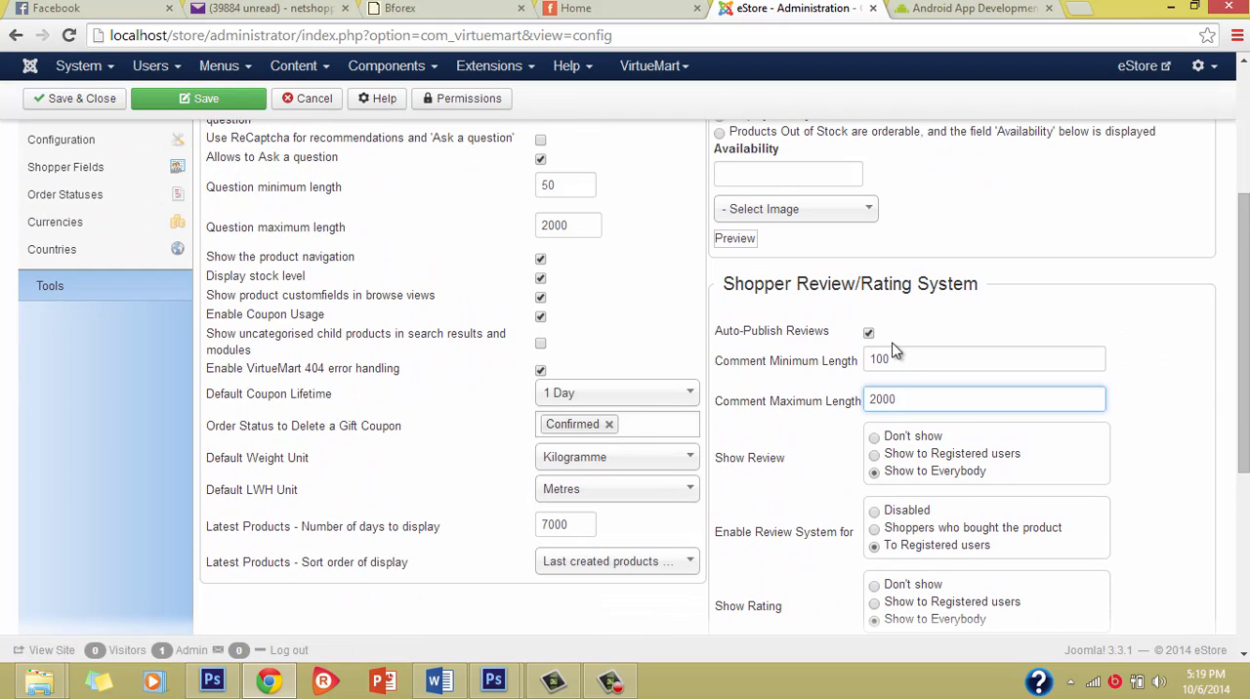
scroll(875, 351, down, 1)
scroll(475, 358, up, 5)
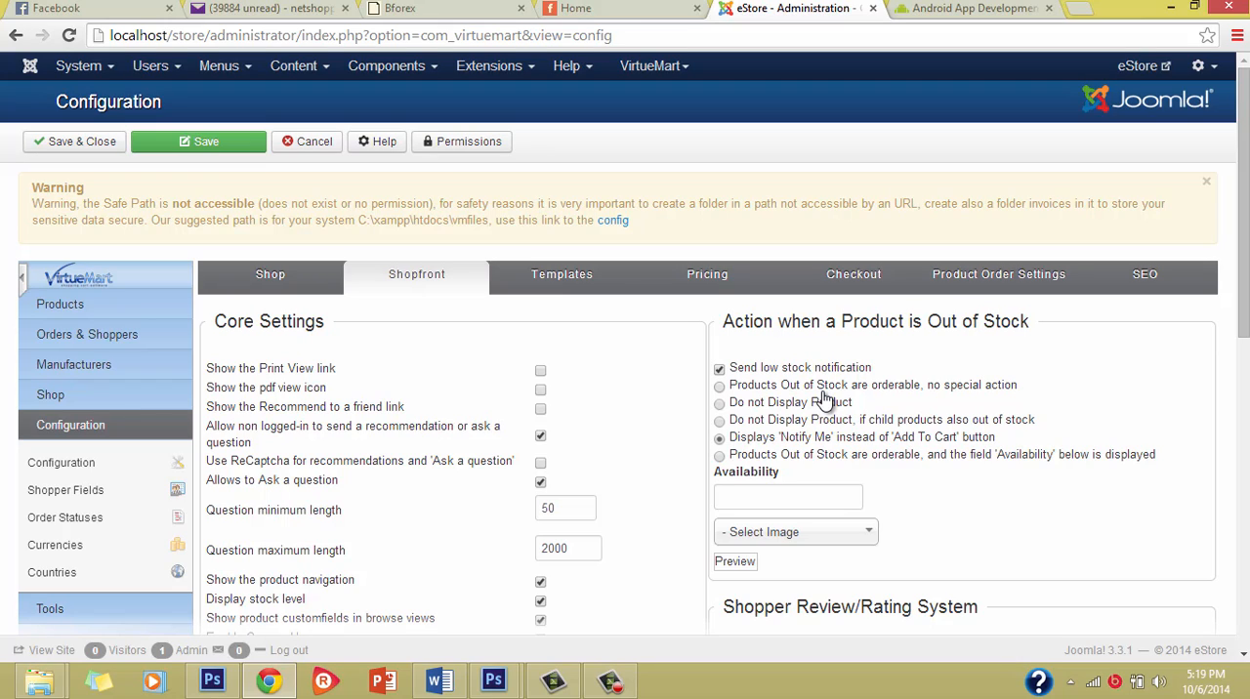
scroll(823, 396, down, 3)
scroll(824, 396, up, 3)
scroll(426, 371, down, 1)
scroll(435, 371, up, 1)
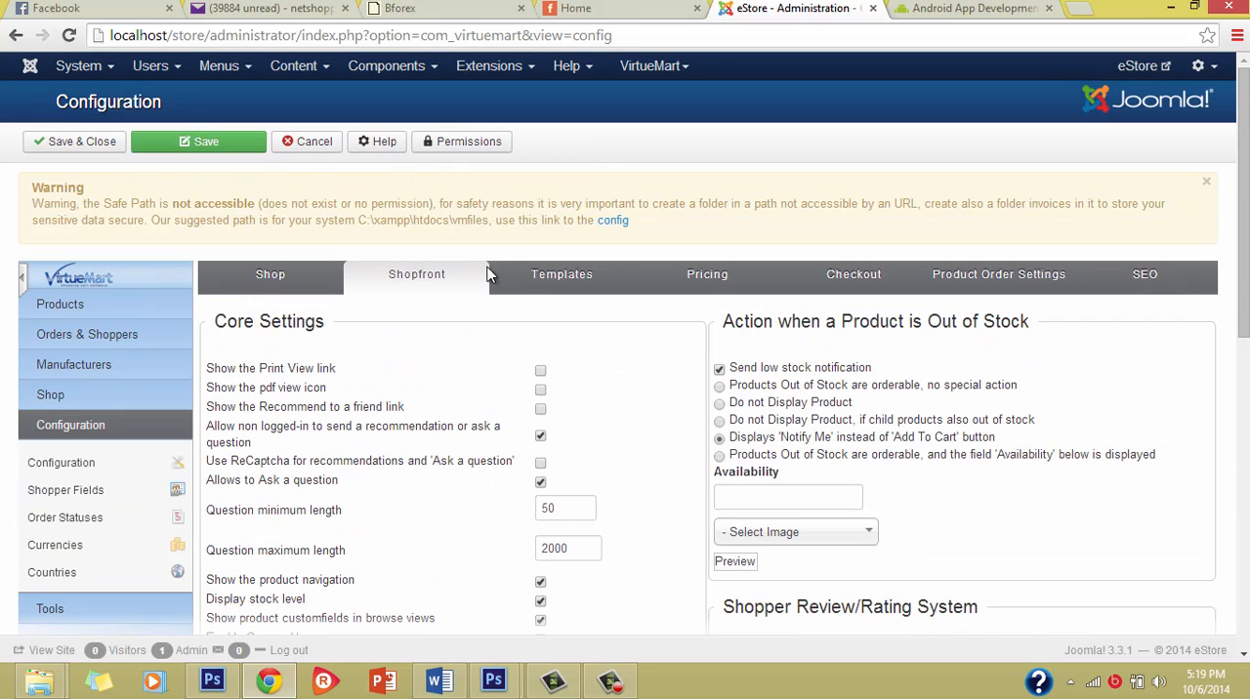
Step: Open the Templates configuration and examine the choices for the shop's default template
click(547, 279)
scroll(653, 493, up, 2)
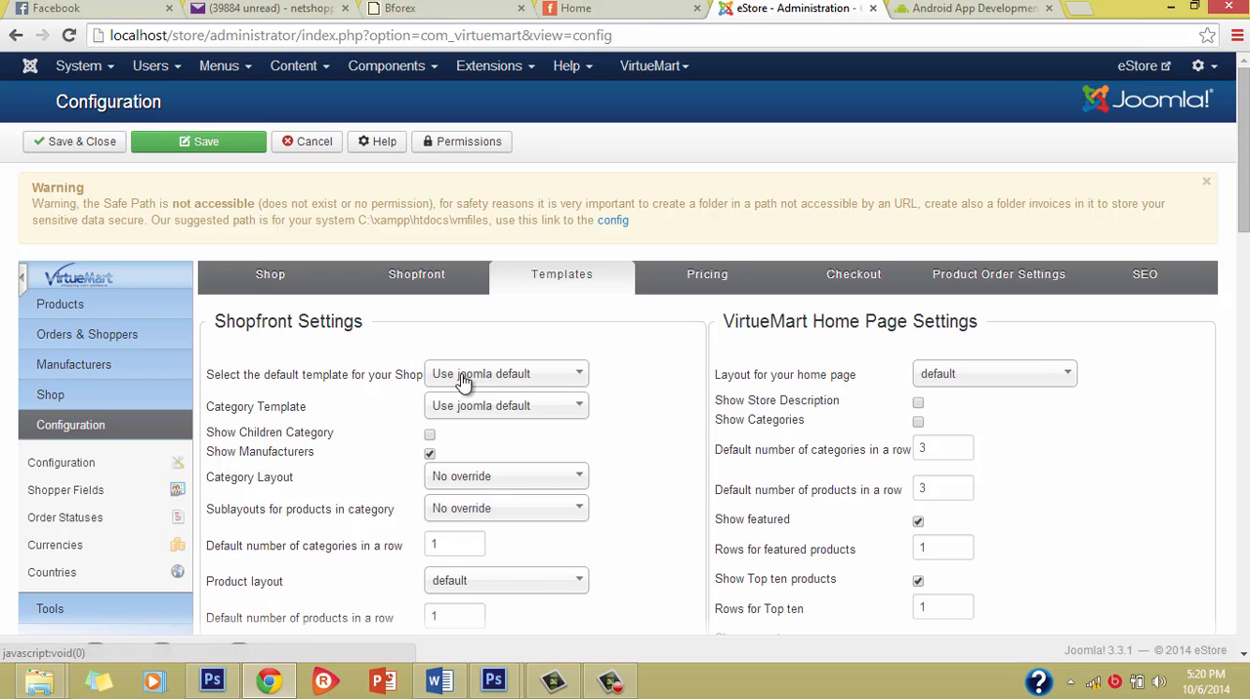
click(481, 381)
click(486, 383)
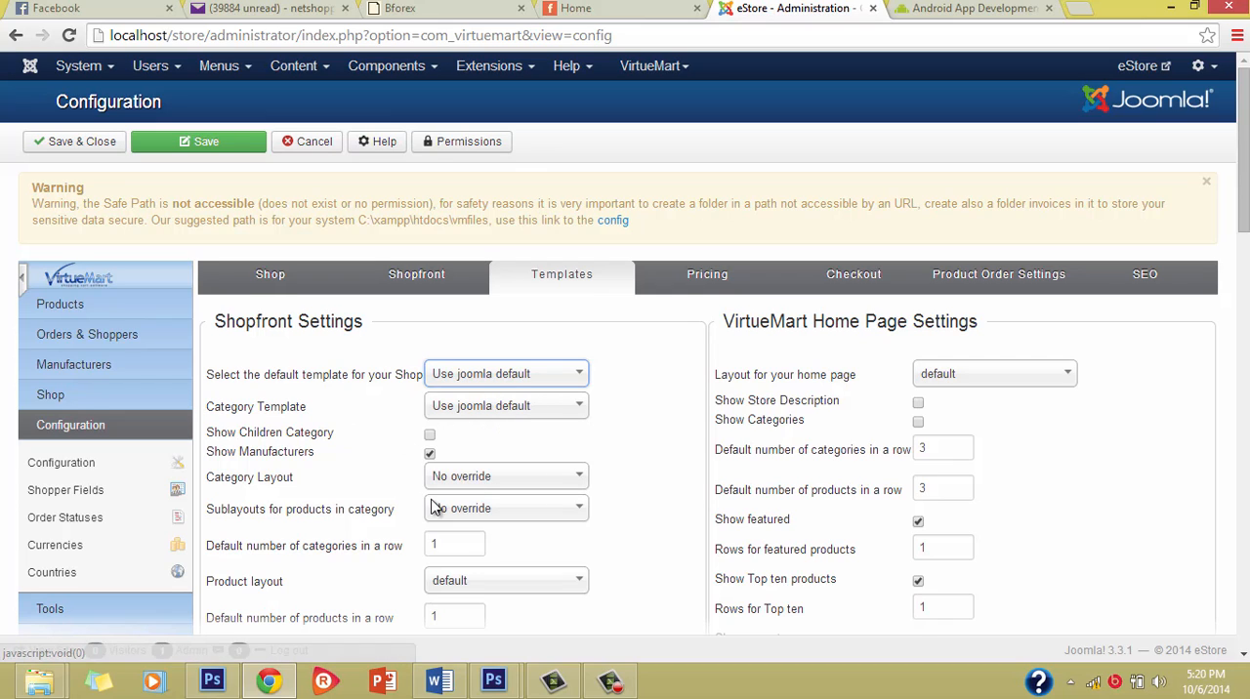
Step: Examine the template settings for category and product layouts, items per row, pagination sequences, home page and product feeds
scroll(435, 506, down, 1)
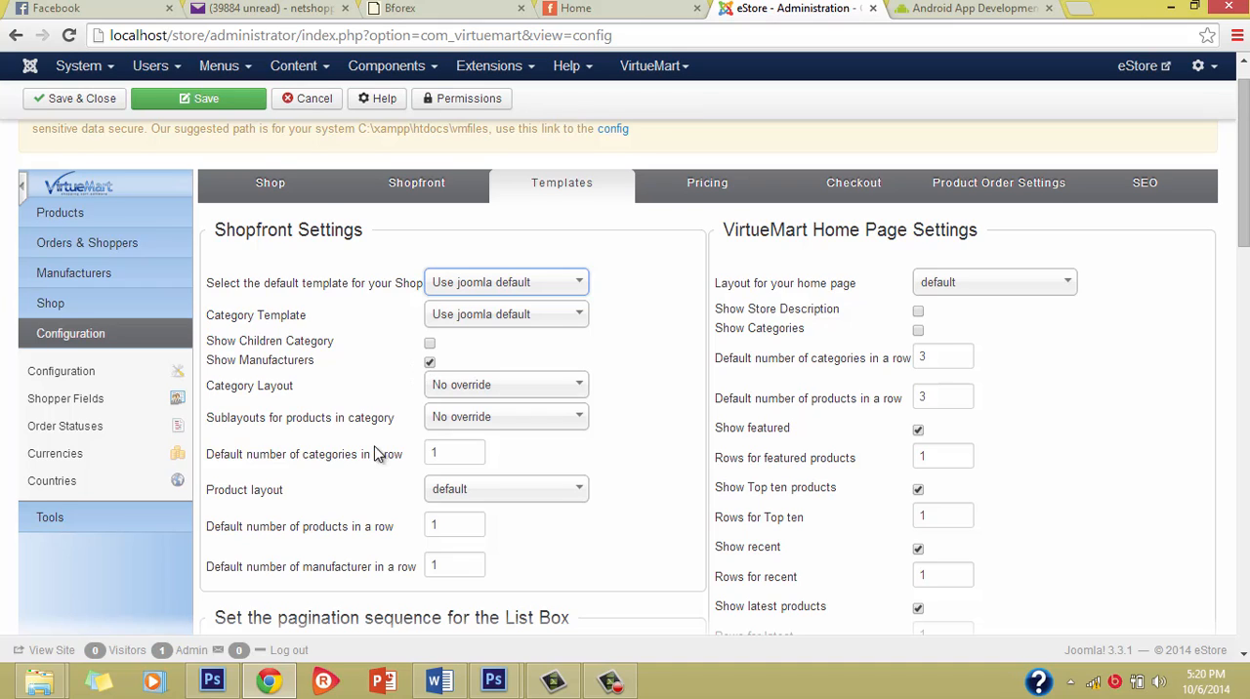
scroll(378, 487, down, 1)
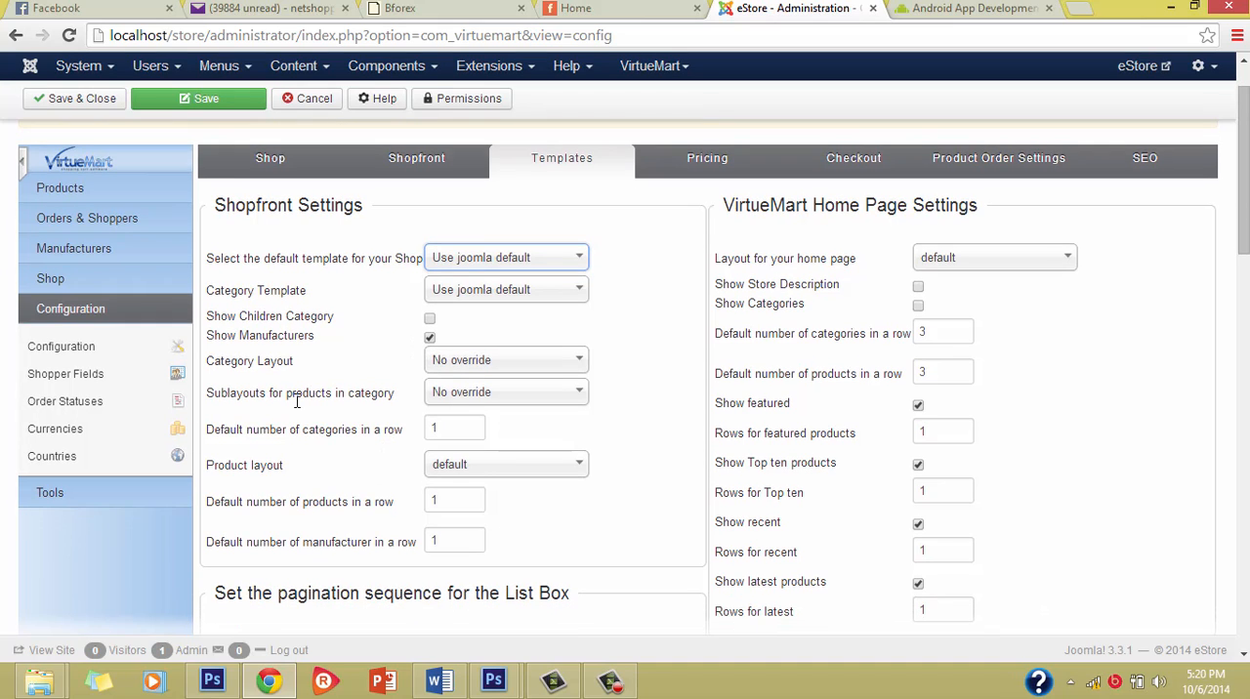
mouse_move(296, 402)
scroll(486, 483, down, 5)
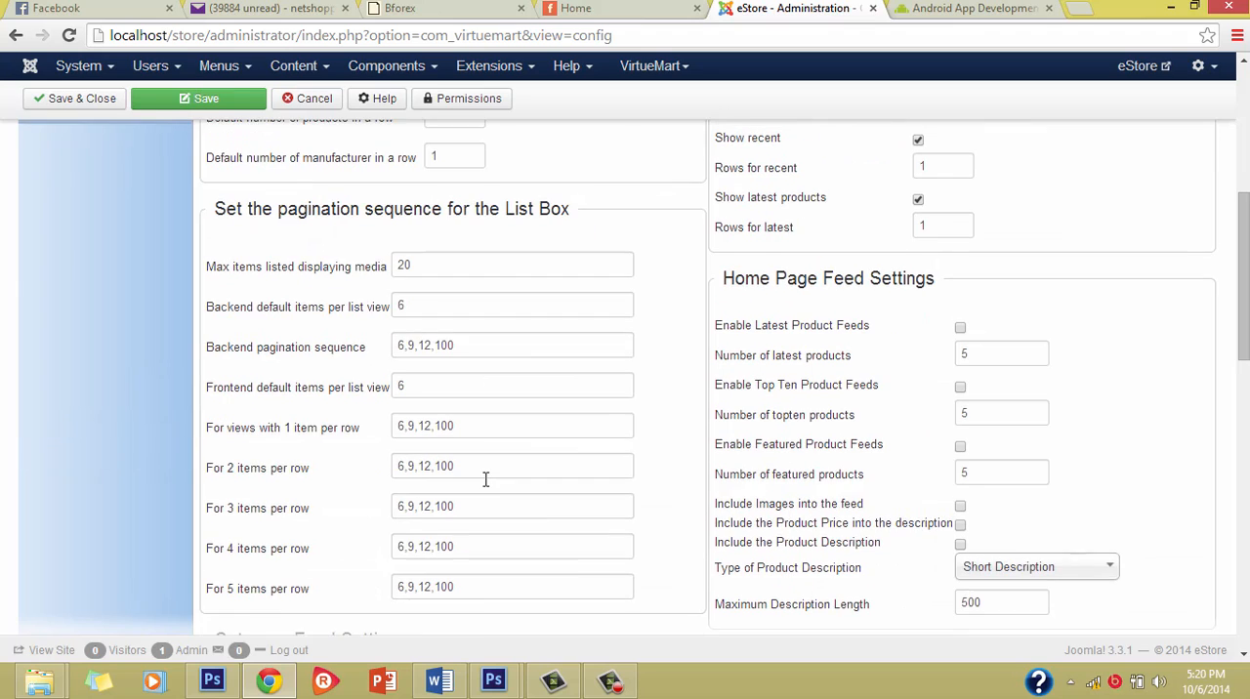
scroll(489, 480, up, 7)
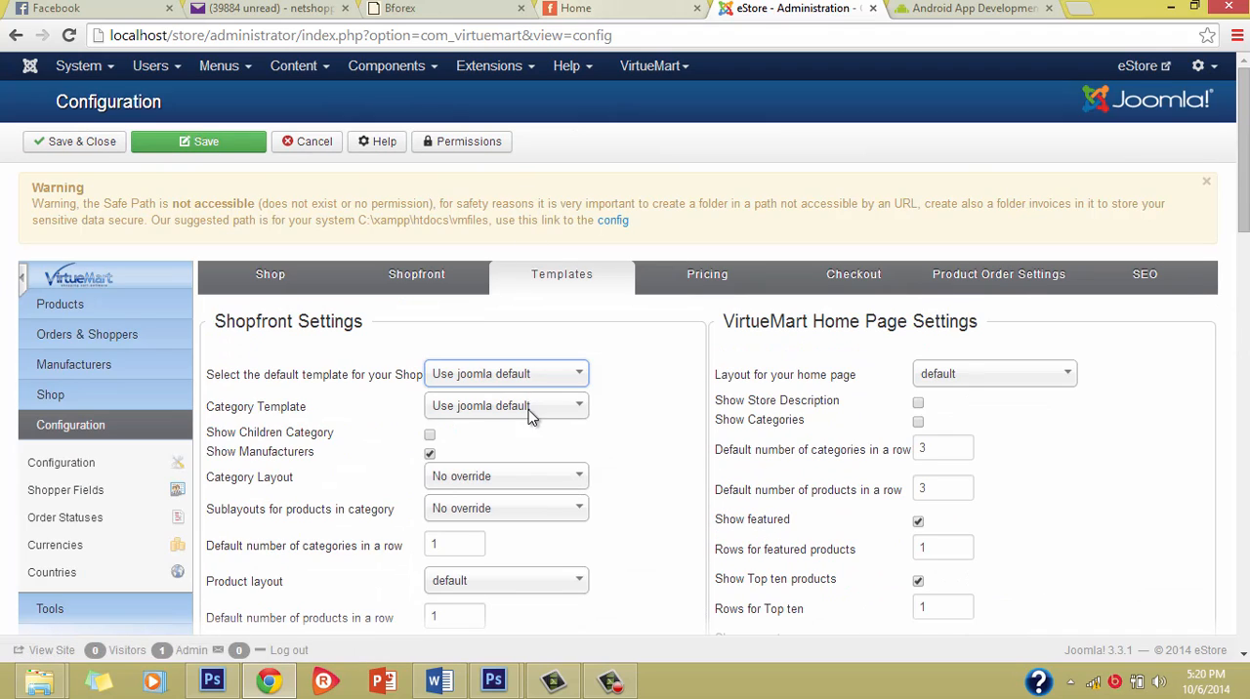
scroll(540, 412, down, 3)
scroll(541, 412, up, 1)
scroll(656, 404, up, 2)
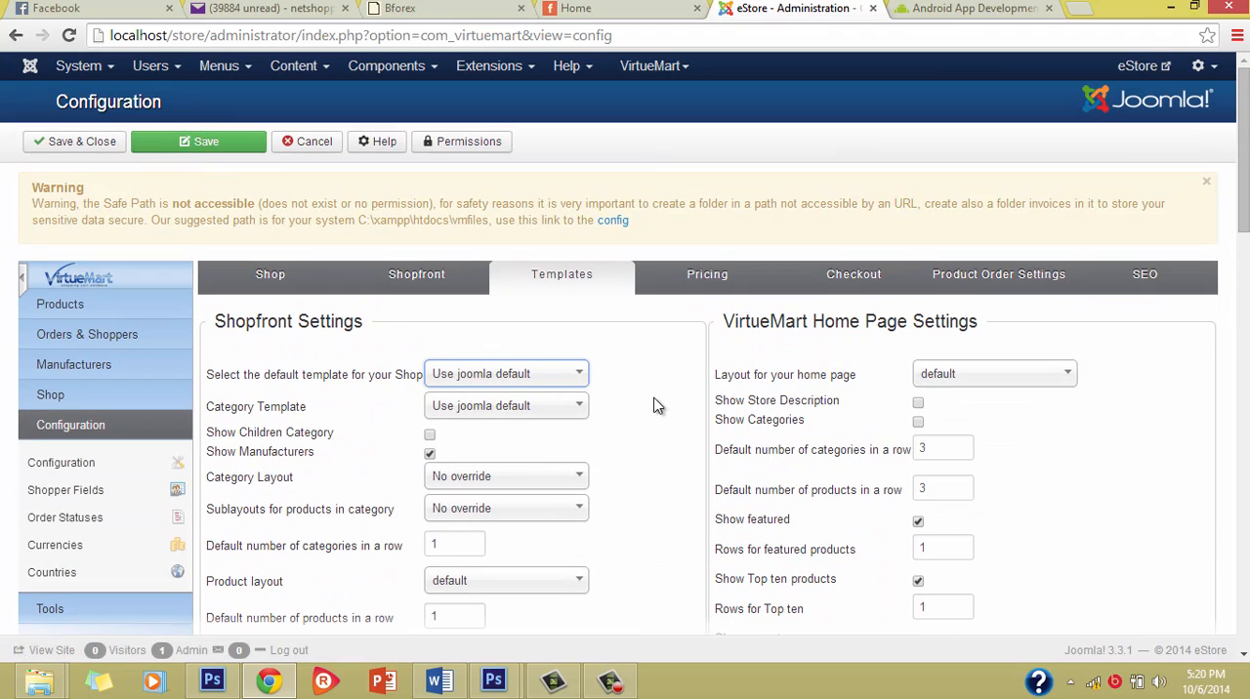
scroll(655, 404, down, 1)
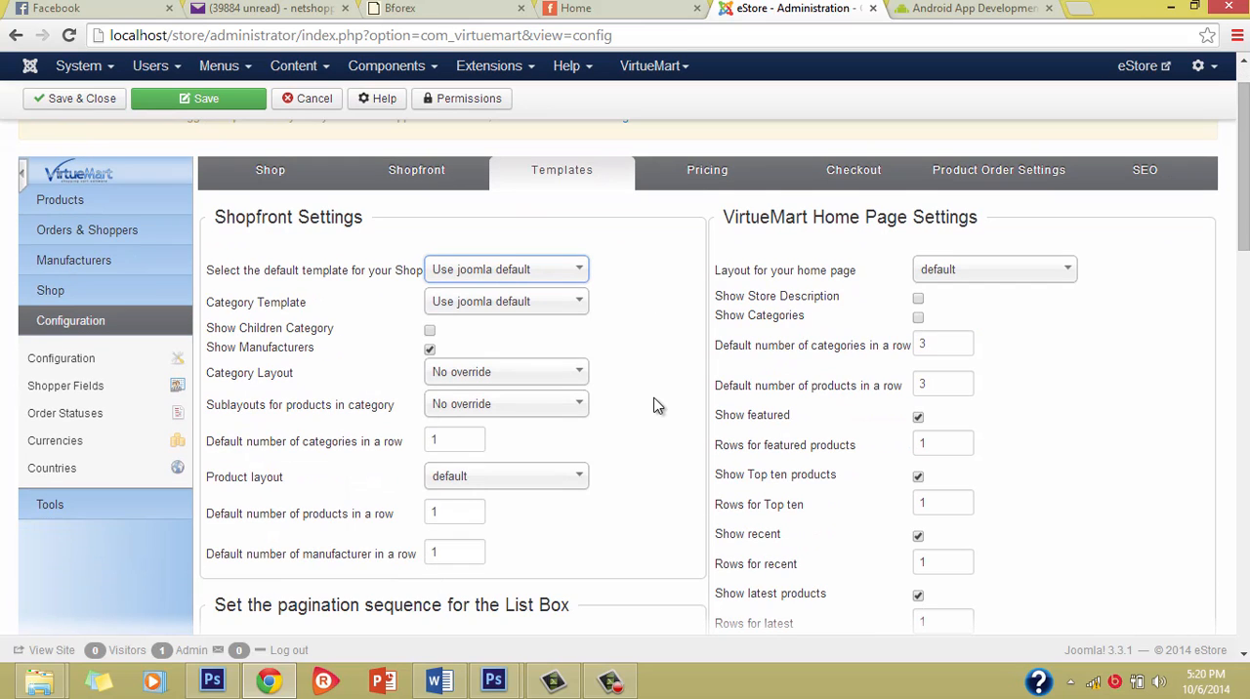
scroll(657, 406, down, 1)
Step: Switch to the storefront home page and examine its product listings, banners and brand section
click(592, 6)
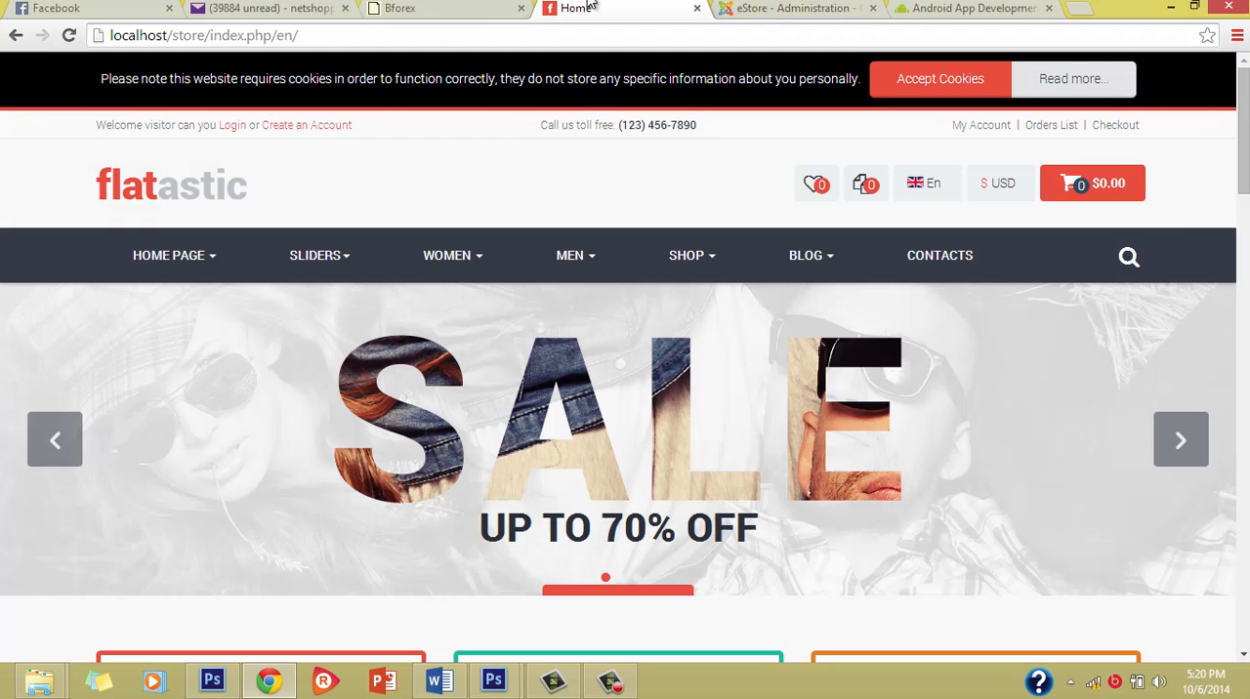
mouse_move(316, 243)
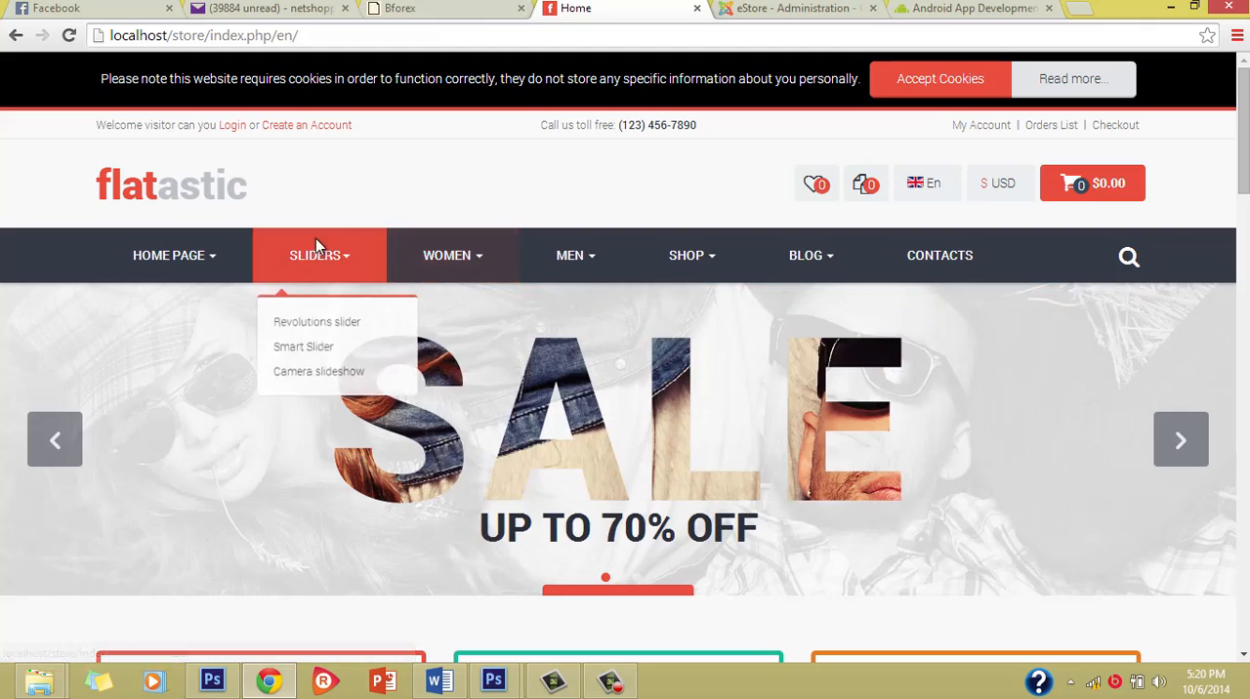
scroll(373, 647, down, 6)
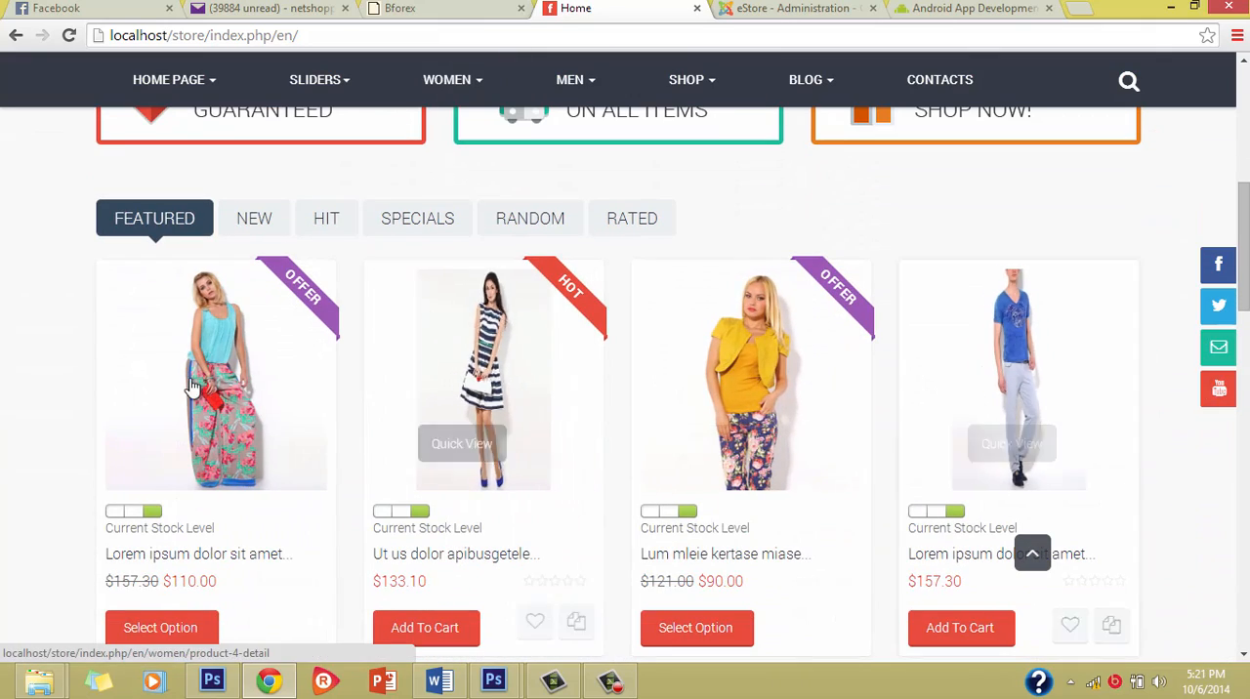
scroll(613, 483, down, 1)
scroll(614, 483, down, 5)
scroll(489, 614, down, 2)
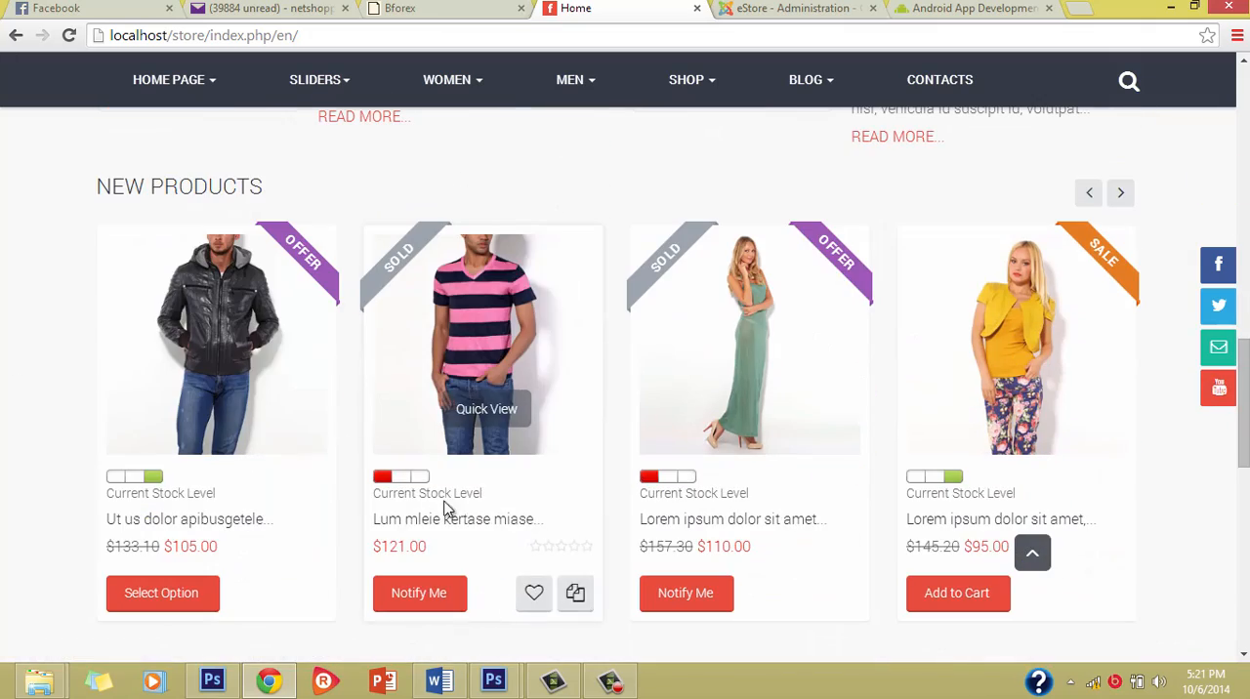
scroll(980, 506, down, 6)
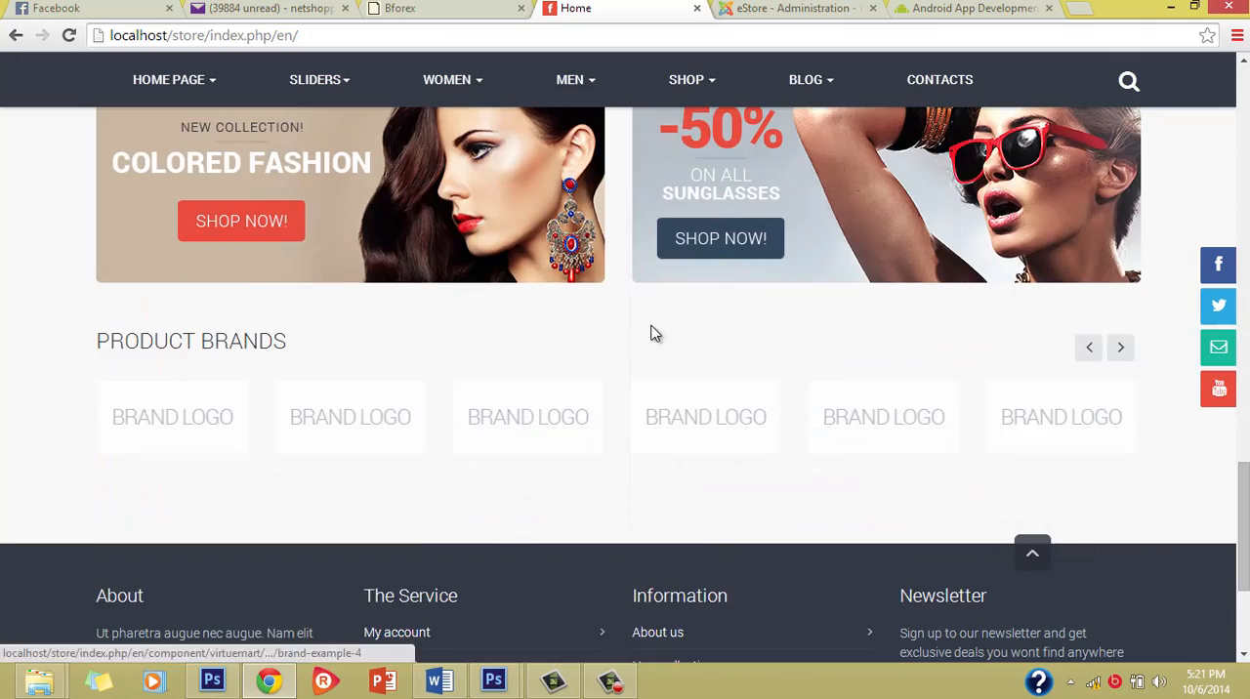
scroll(654, 337, up, 18)
scroll(654, 339, up, 1)
scroll(437, 340, down, 4)
scroll(434, 337, up, 3)
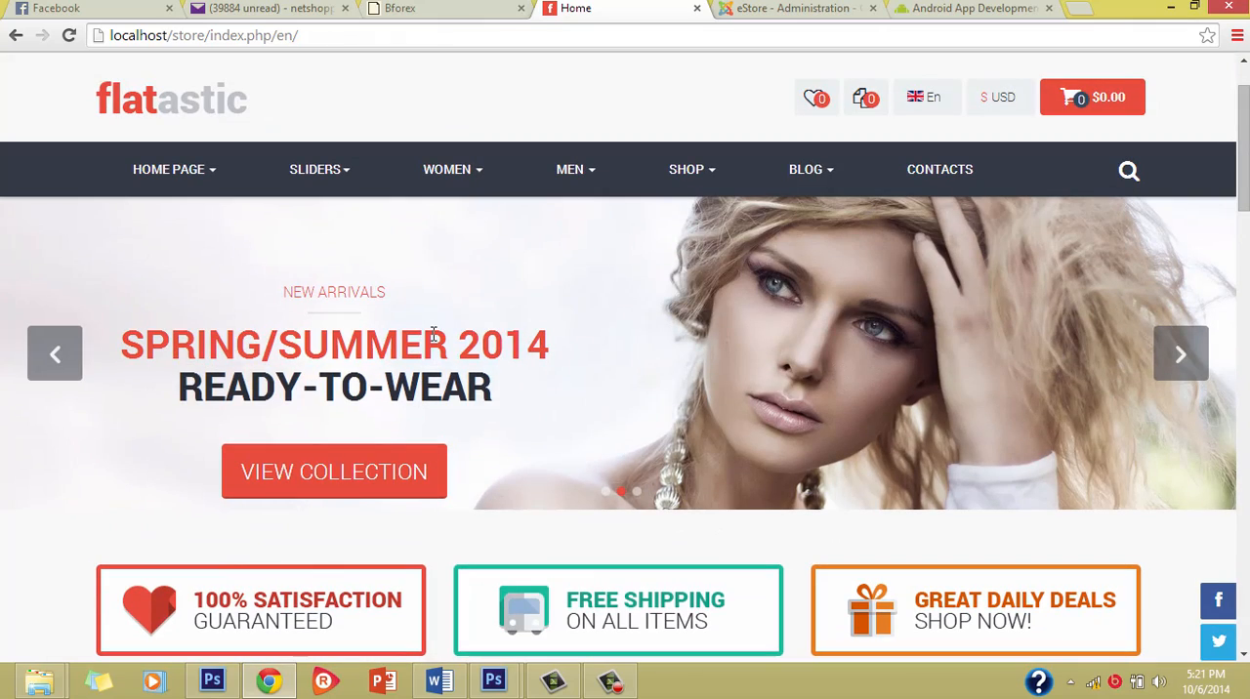
Step: Examine how the home page arranges the featured products in rows, along with the blog and new products sections
scroll(422, 332, down, 2)
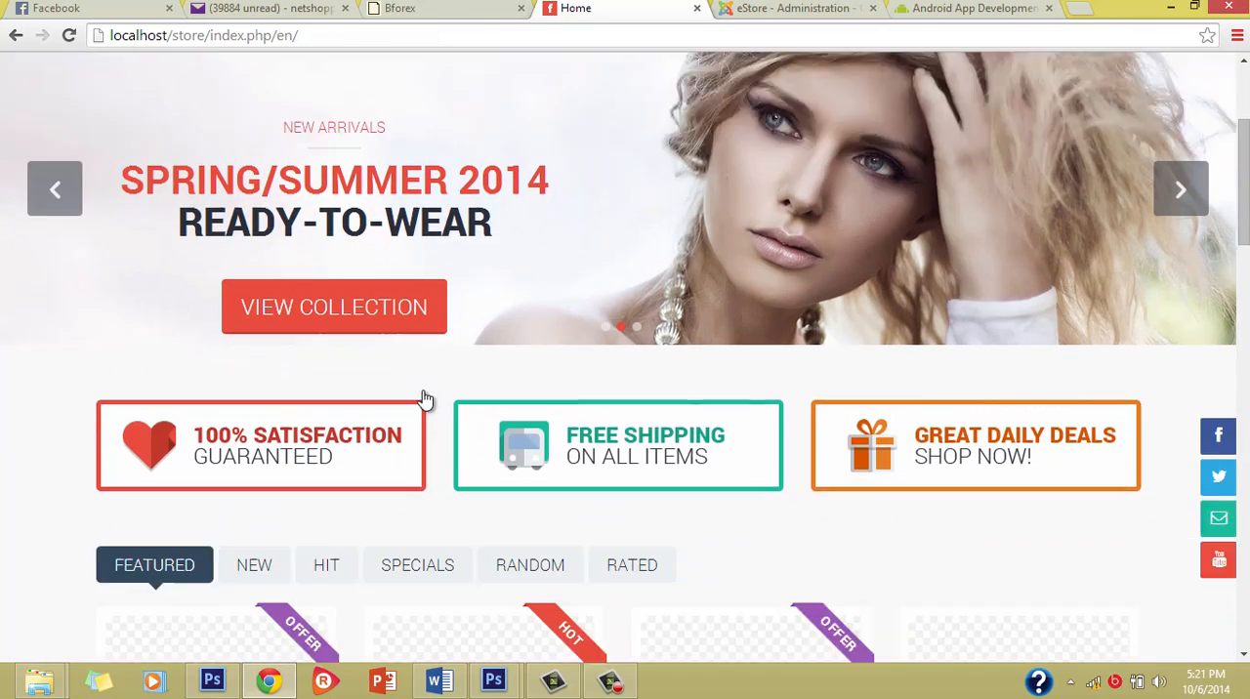
scroll(424, 399, up, 3)
scroll(420, 467, down, 8)
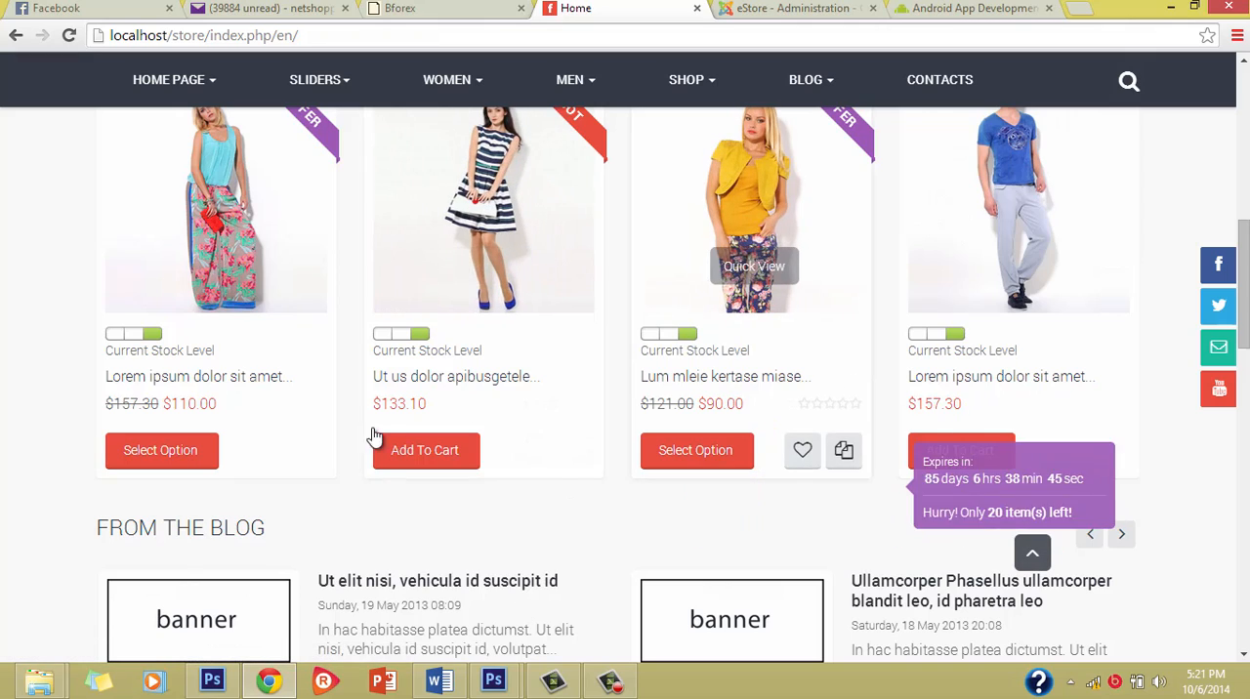
scroll(545, 495, down, 8)
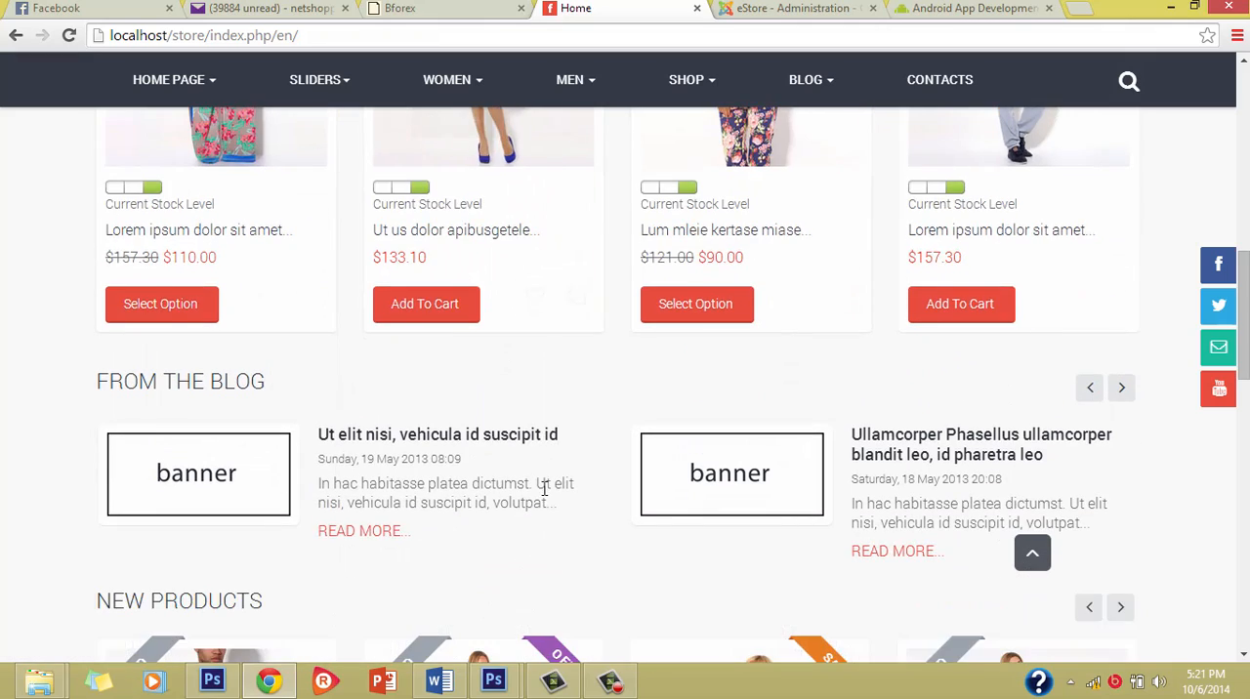
scroll(517, 294, up, 7)
scroll(518, 294, up, 10)
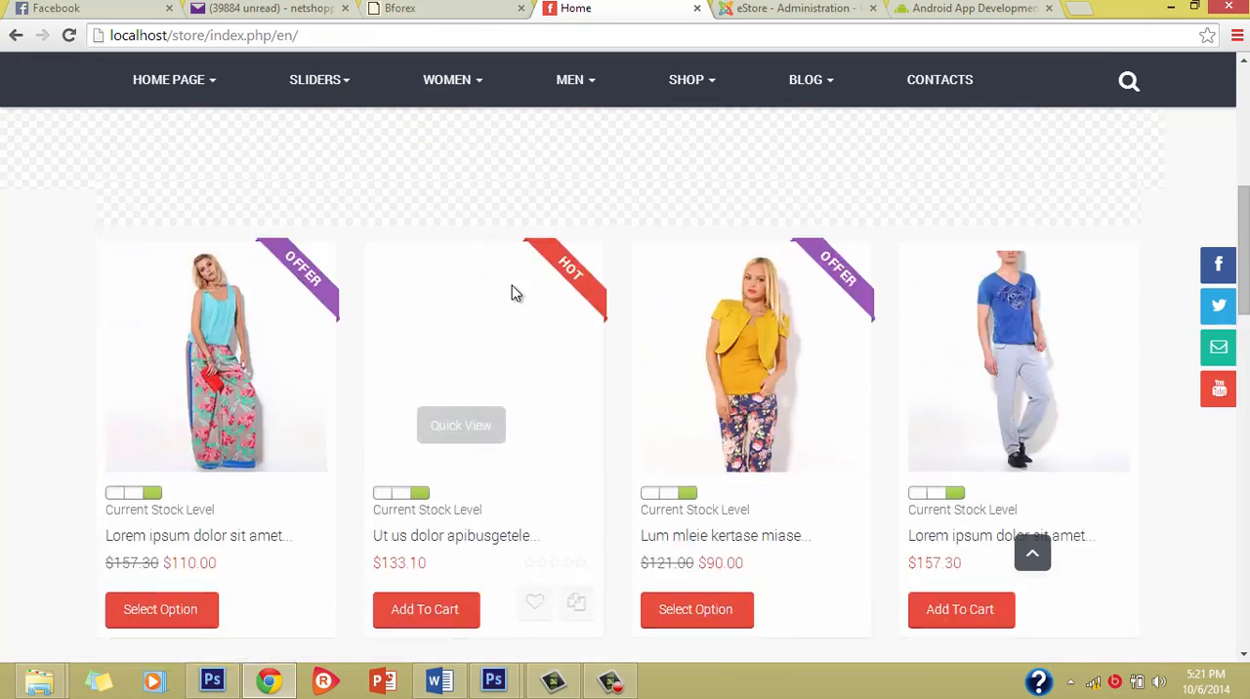
scroll(478, 483, down, 2)
scroll(479, 483, down, 3)
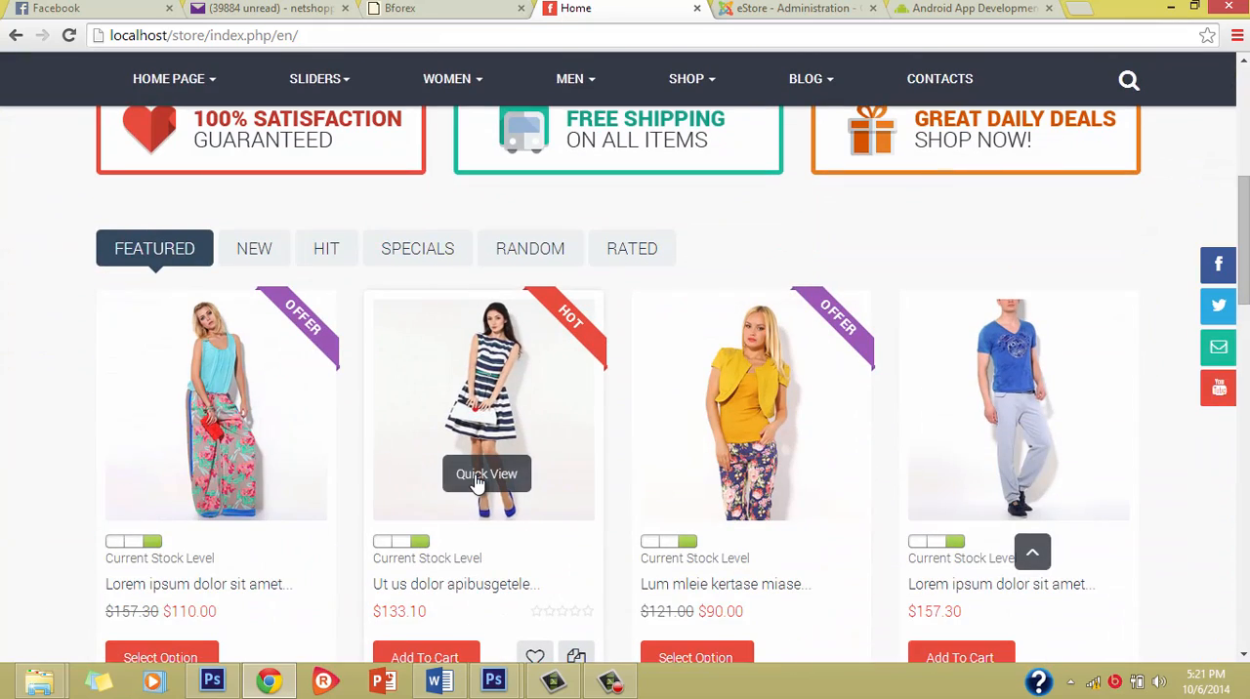
scroll(479, 469, down, 3)
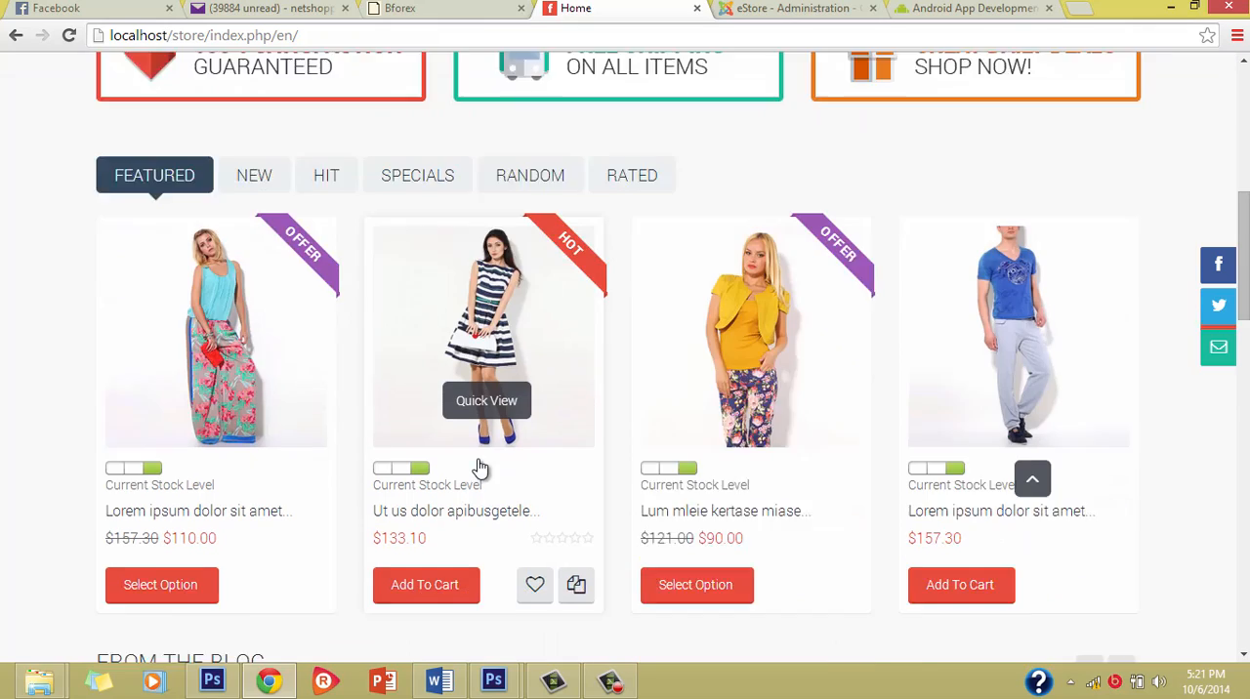
scroll(550, 277, up, 8)
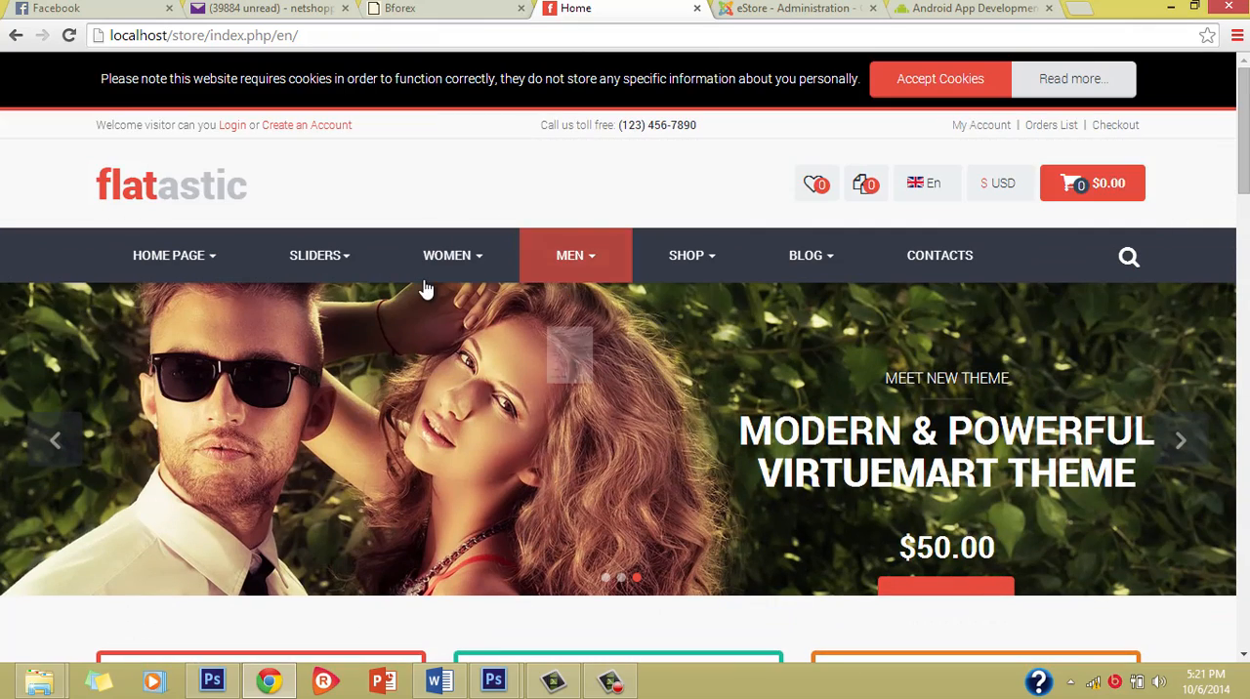
scroll(586, 479, down, 5)
scroll(660, 494, down, 2)
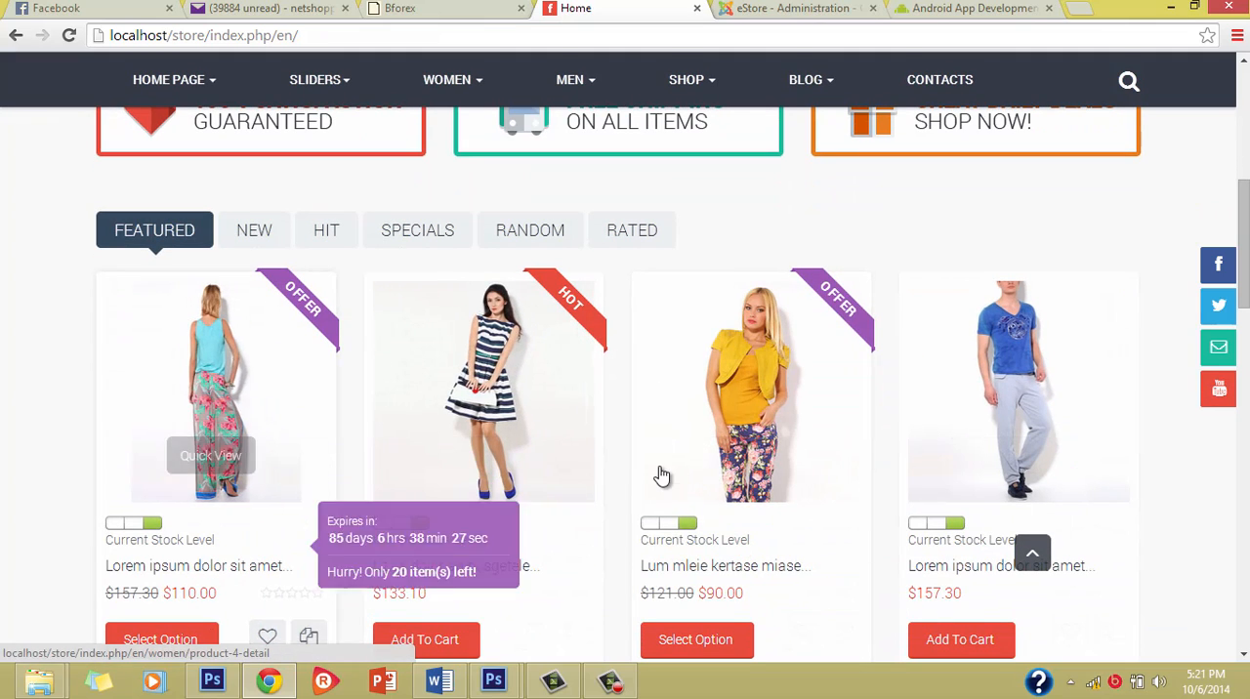
scroll(661, 473, down, 2)
scroll(659, 474, up, 10)
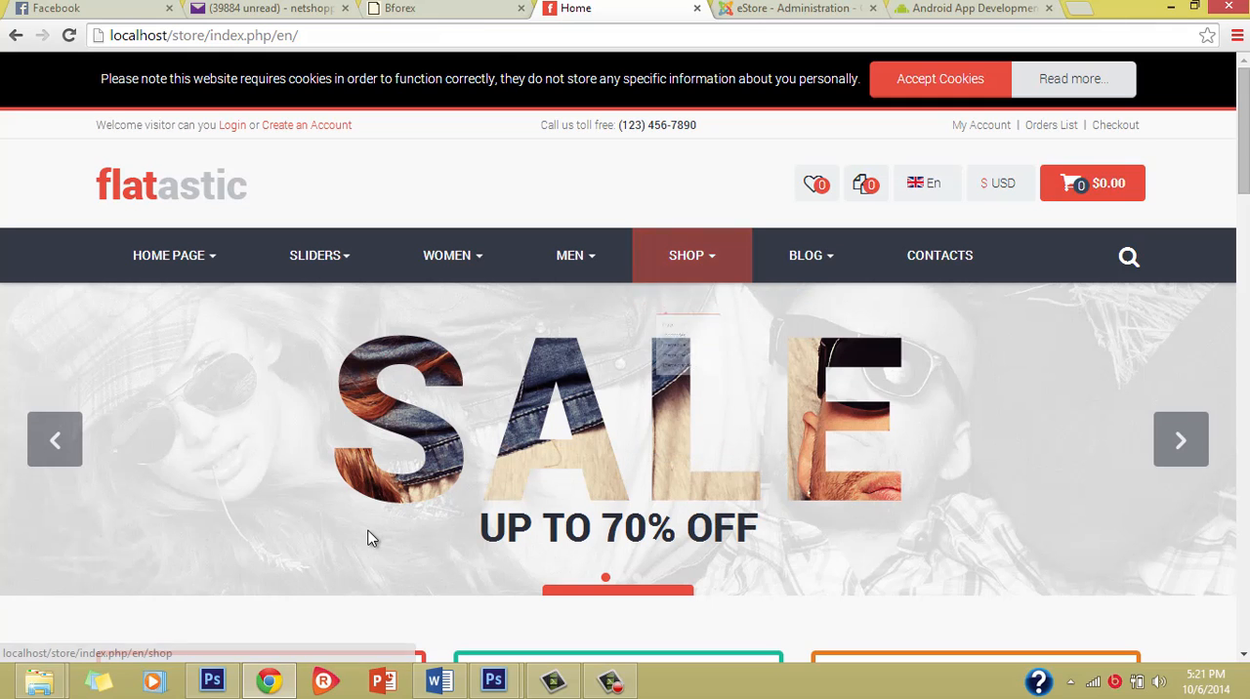
scroll(376, 531, down, 2)
scroll(723, 340, up, 2)
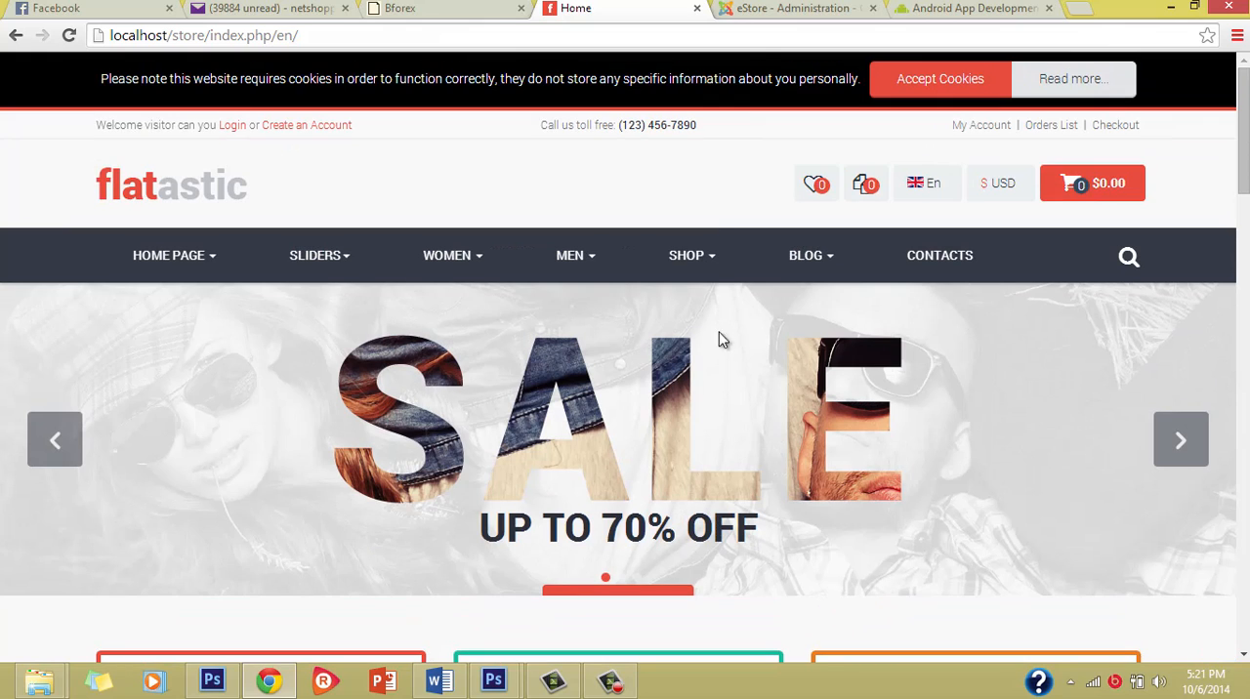
Step: Open the Shop page of the storefront and look over the home page while it loads
click(690, 252)
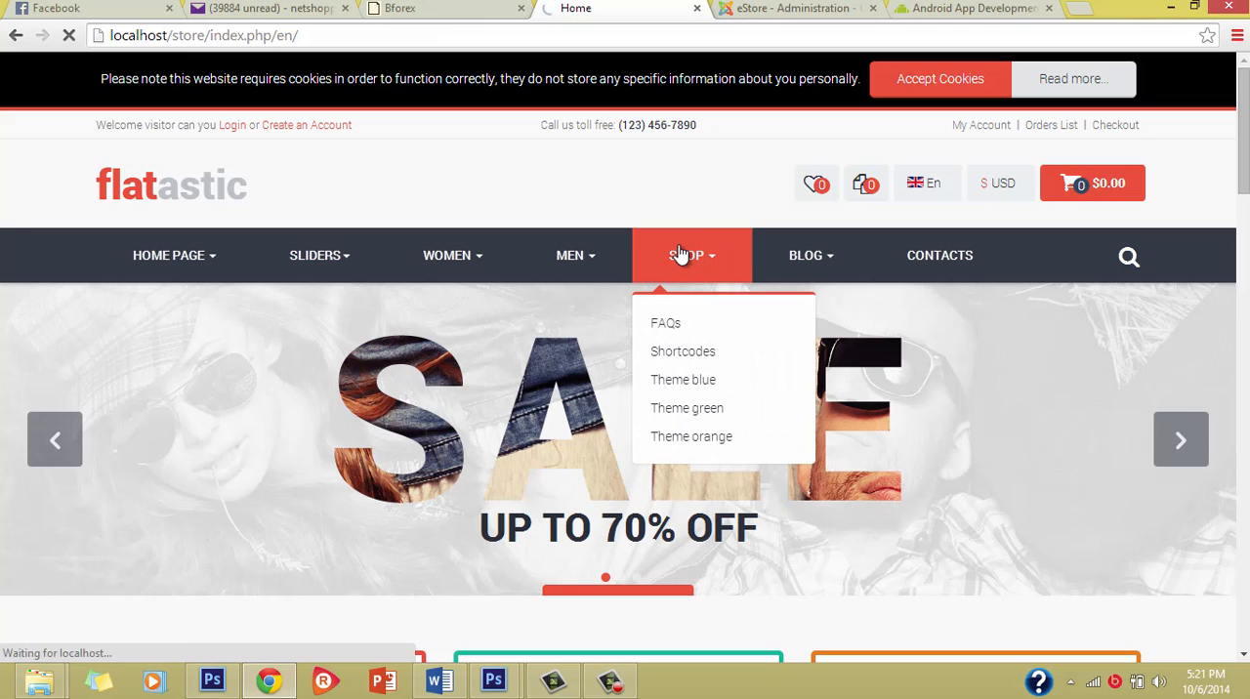
scroll(636, 487, down, 15)
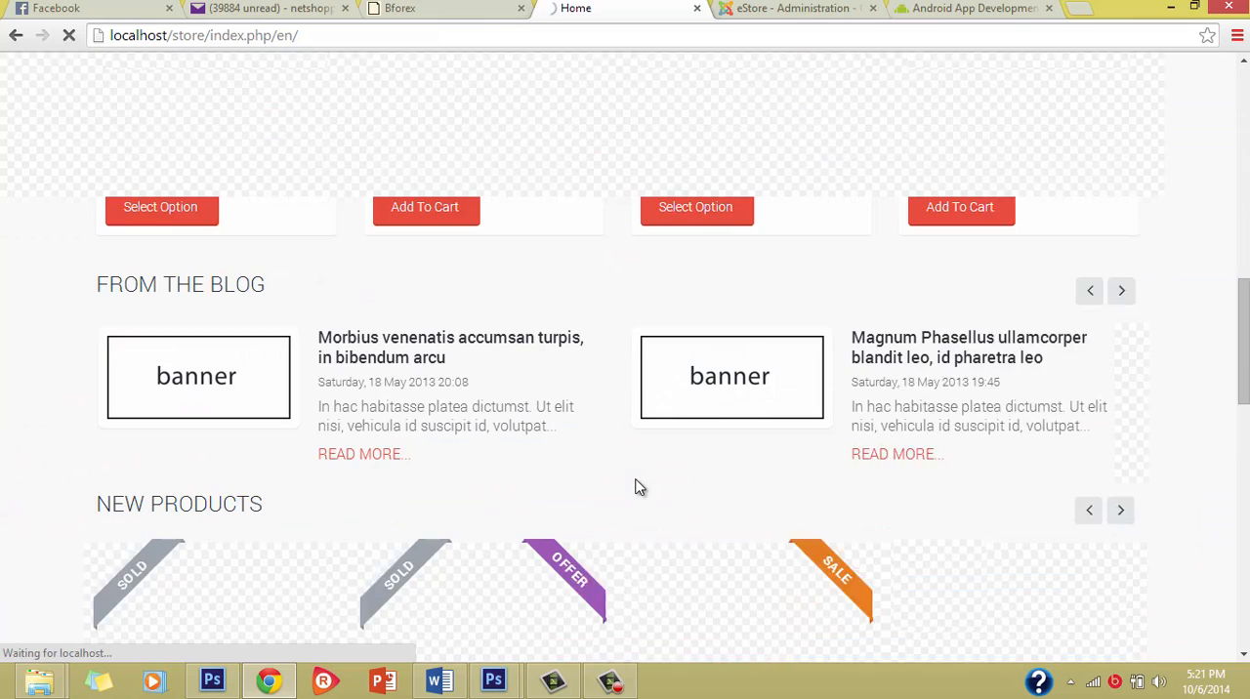
scroll(558, 324, up, 2)
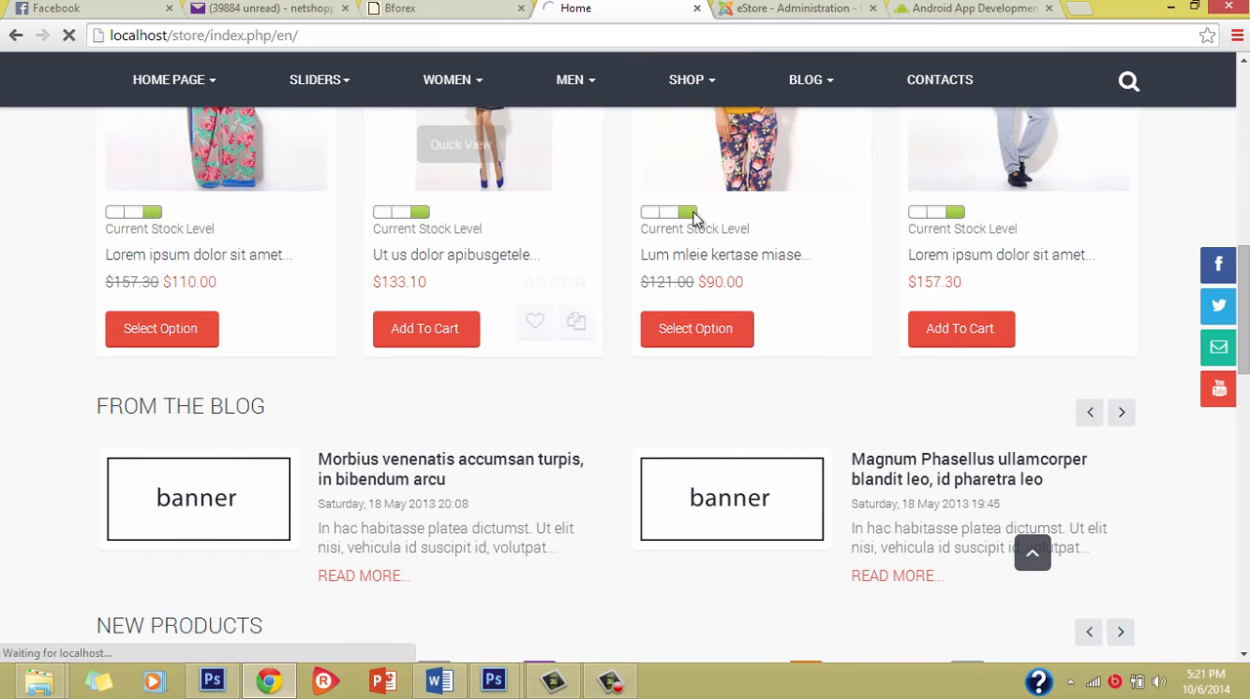
scroll(466, 273, up, 3)
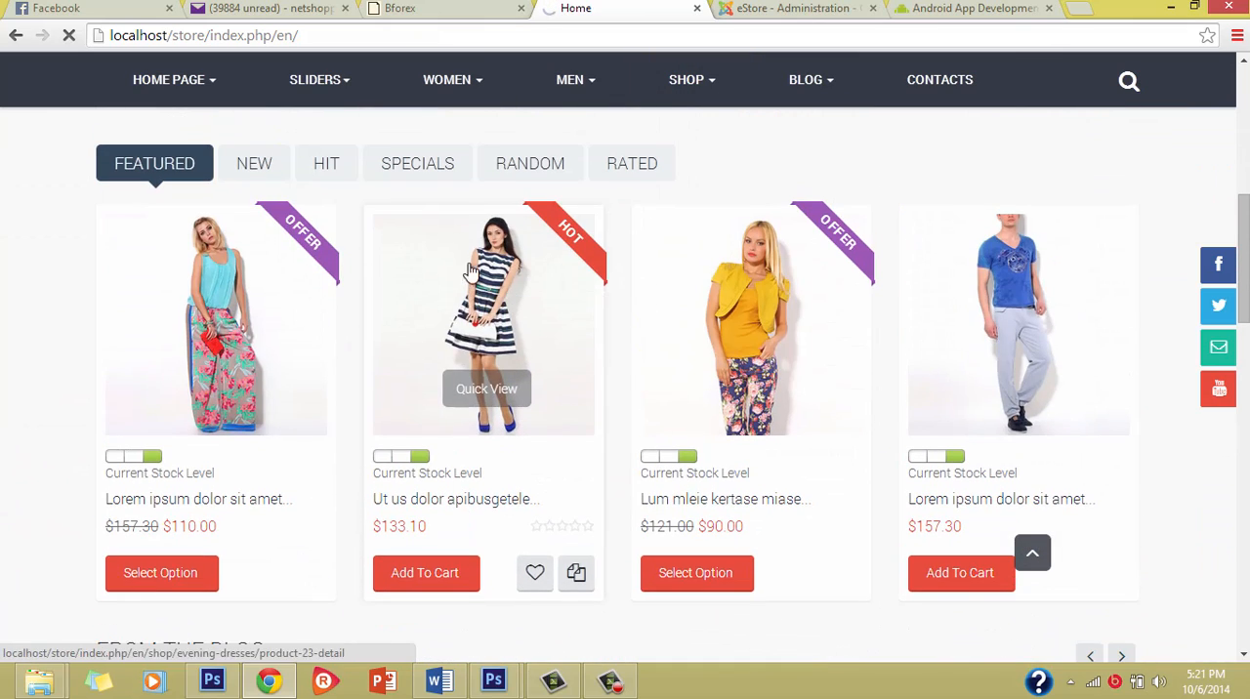
scroll(708, 165, up, 5)
mouse_move(688, 114)
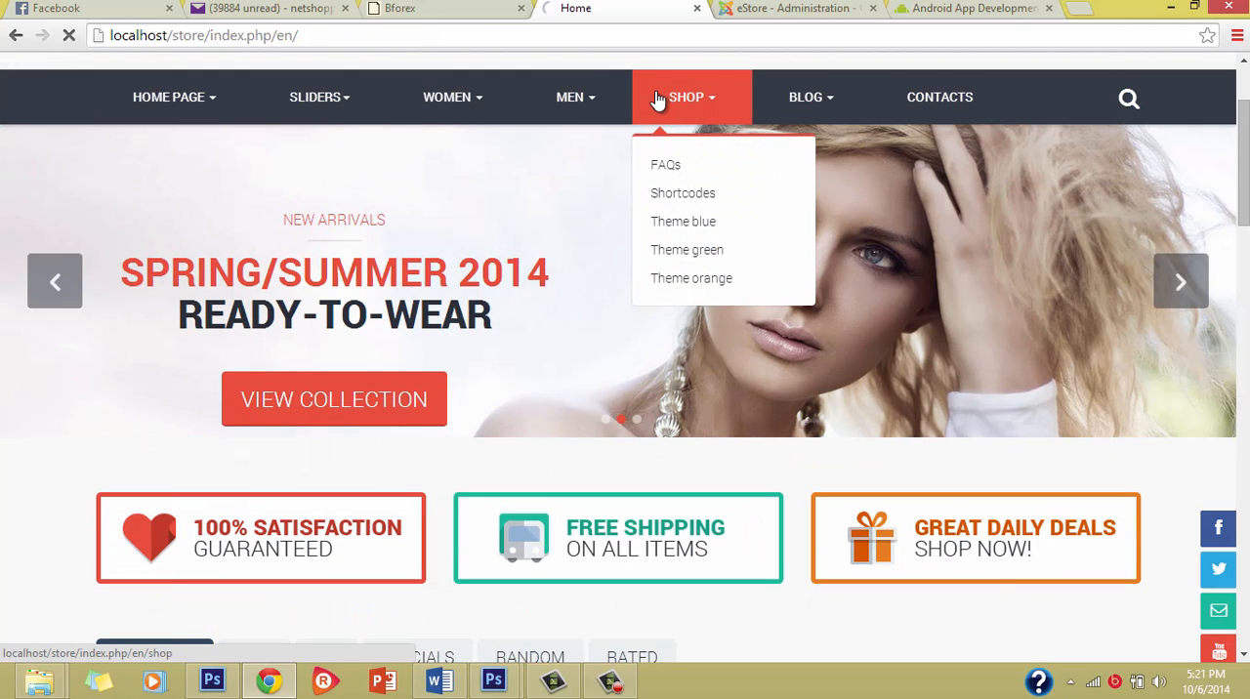
mouse_move(603, 93)
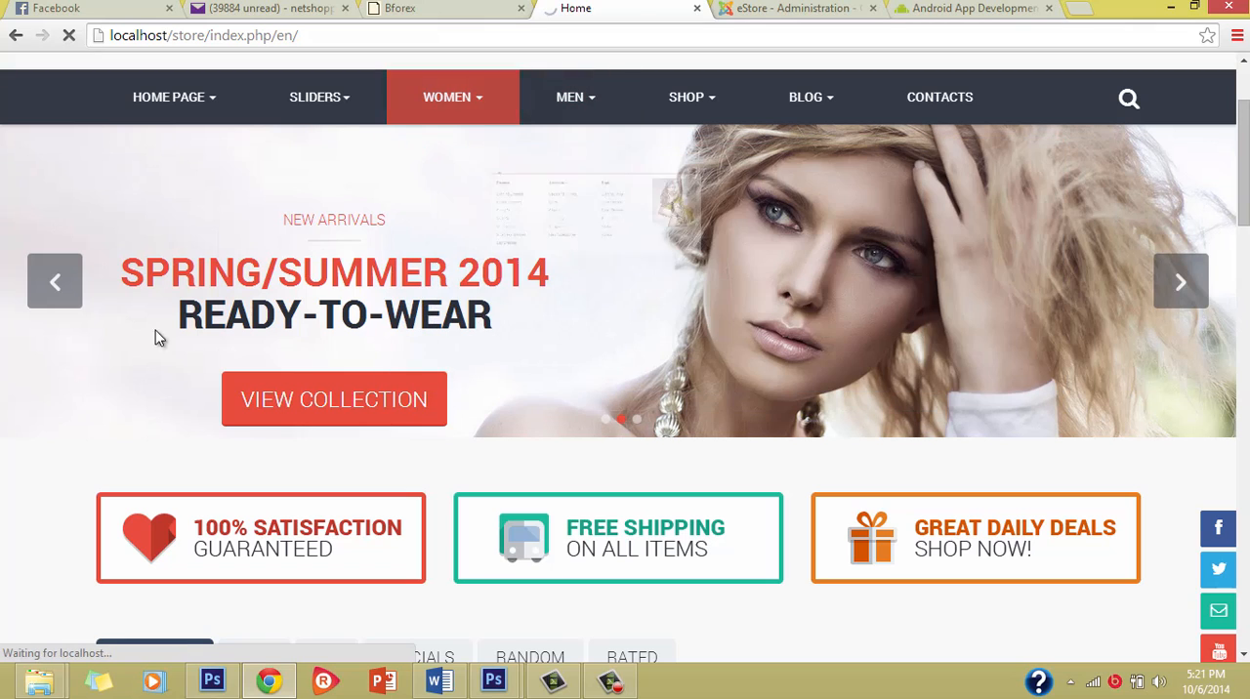
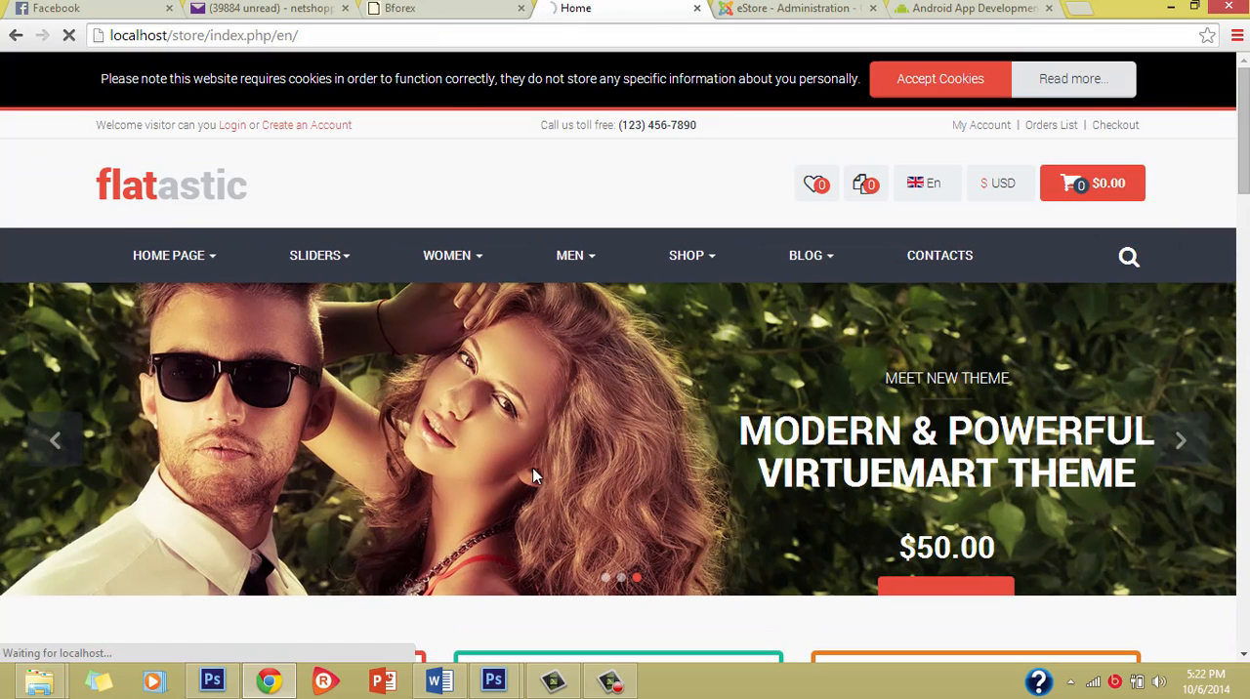
Step: Open the storefront's Shop page and examine its featured, latest and top ten product sections
click(709, 259)
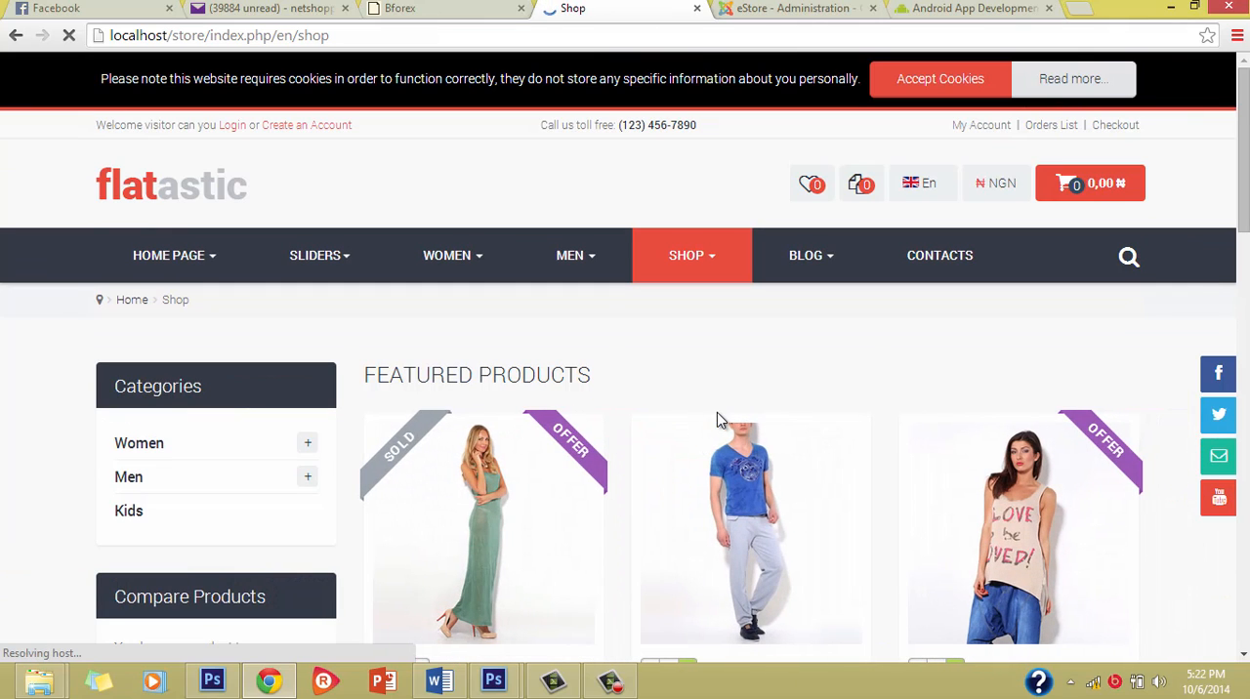
scroll(718, 413, down, 3)
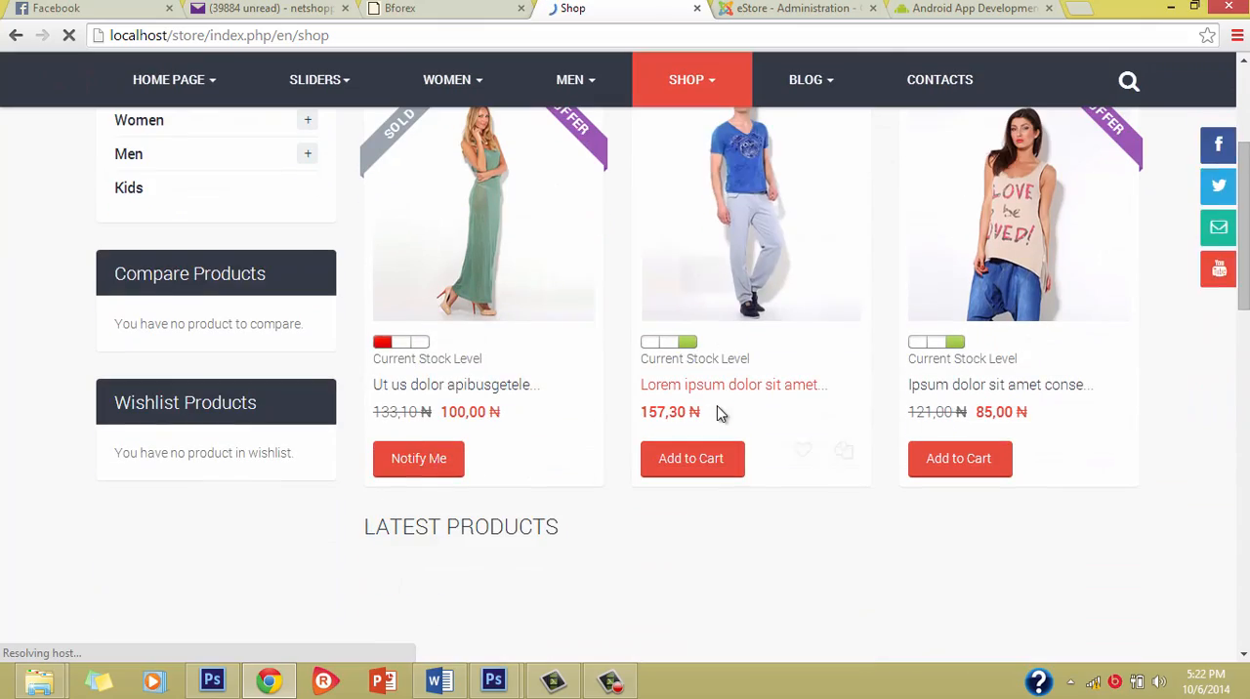
scroll(740, 496, down, 3)
scroll(748, 489, down, 2)
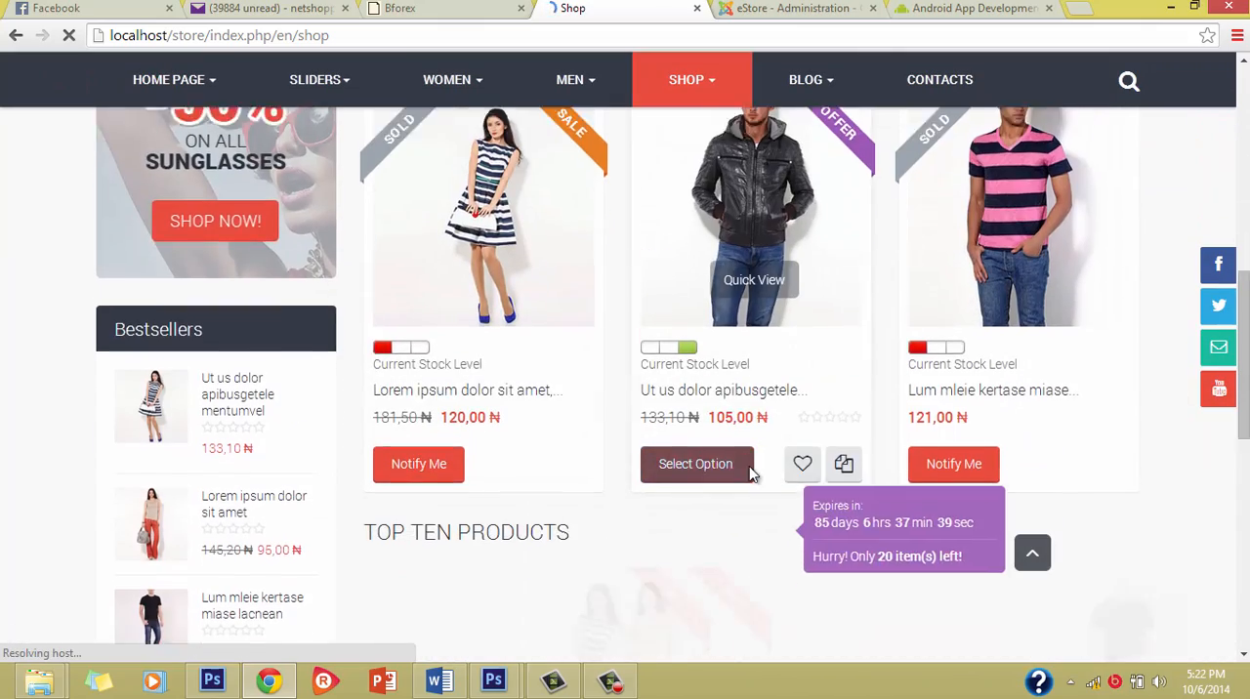
scroll(750, 469, down, 3)
scroll(750, 475, down, 5)
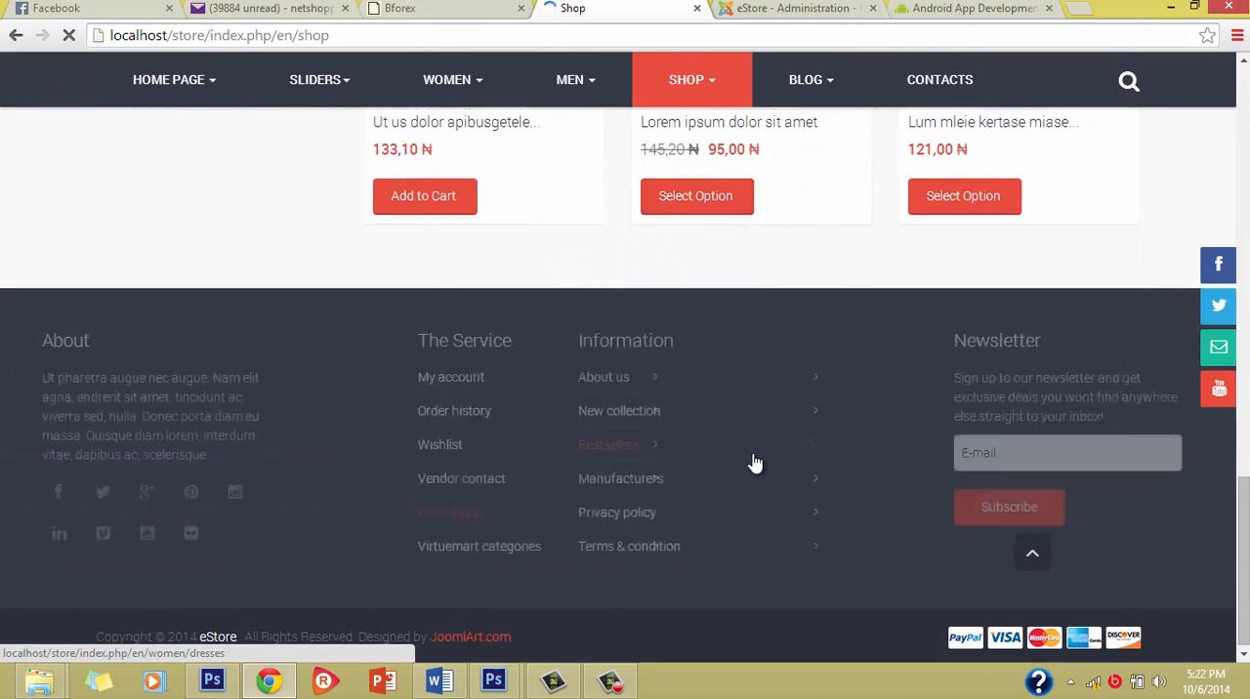
scroll(754, 461, up, 15)
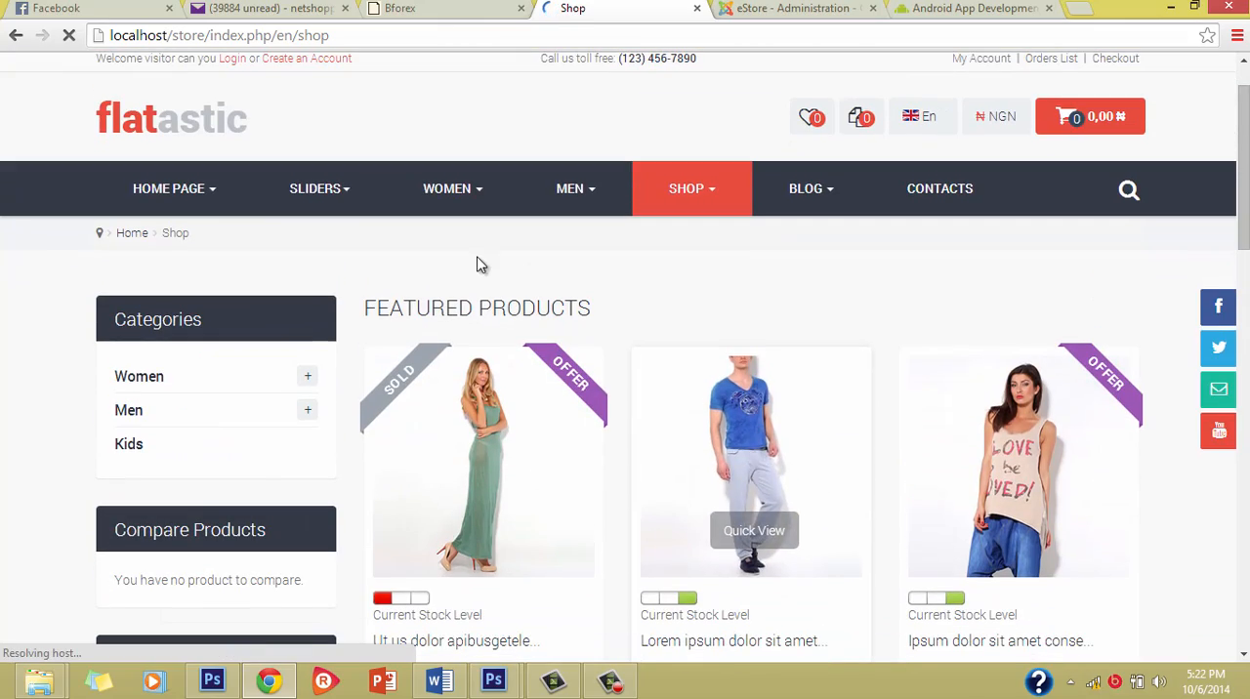
scroll(499, 420, down, 3)
scroll(494, 440, down, 5)
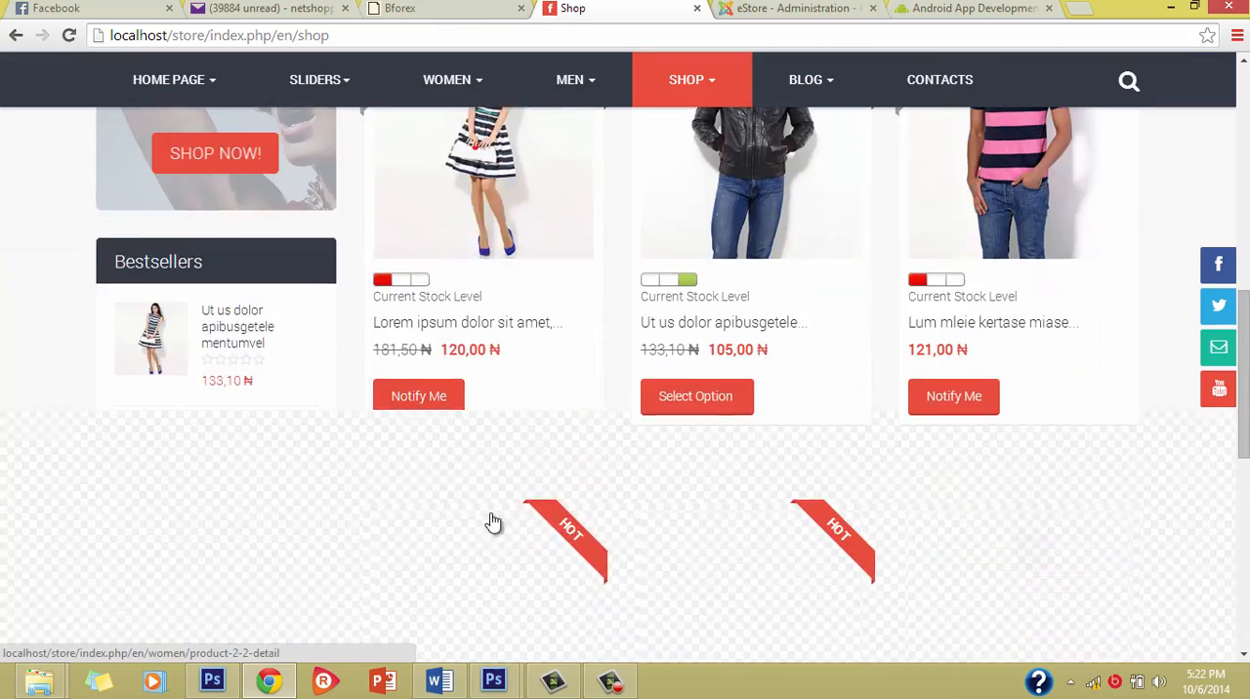
scroll(496, 515, up, 8)
scroll(494, 514, up, 3)
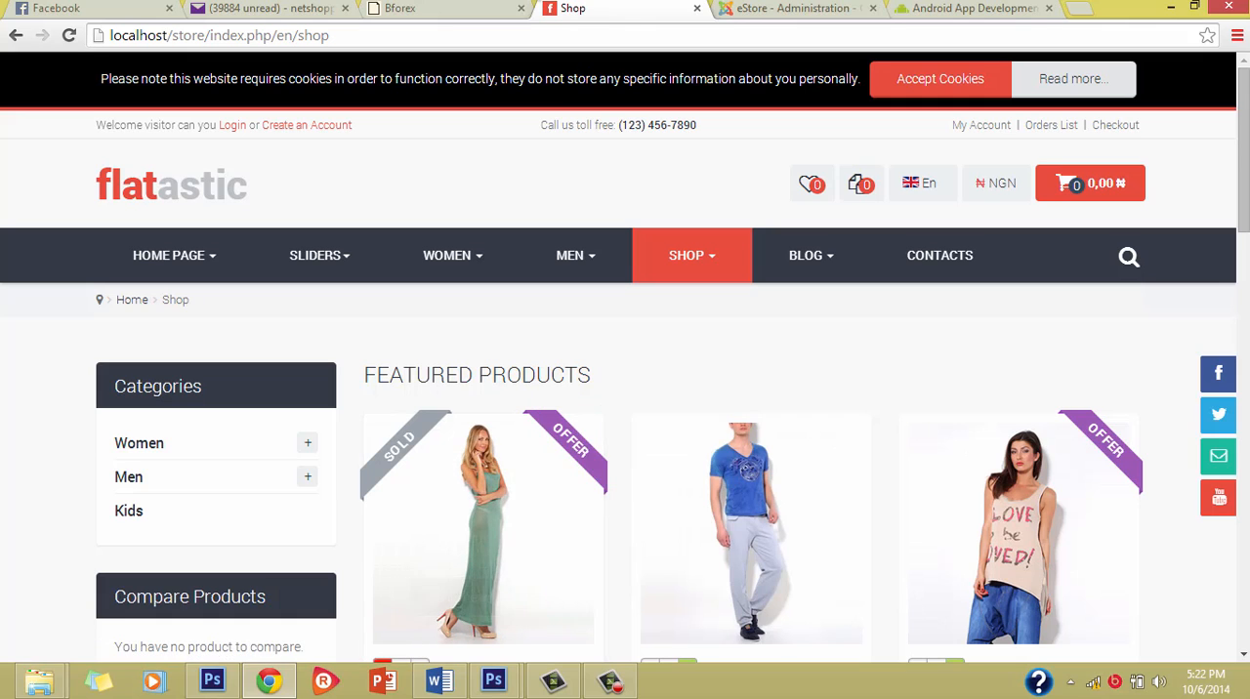
scroll(613, 298, down, 1)
scroll(614, 298, up, 1)
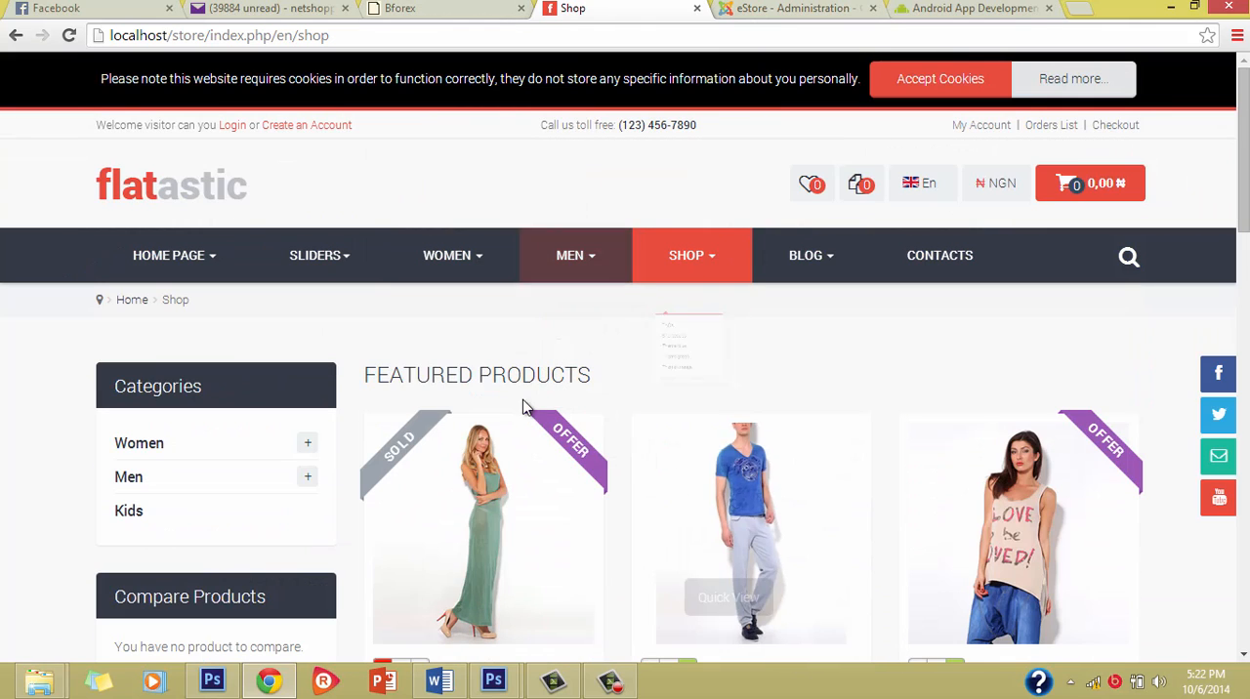
Step: Review the template configuration's Shopfront Settings and compare them with the product sections on the Shop page
click(775, 7)
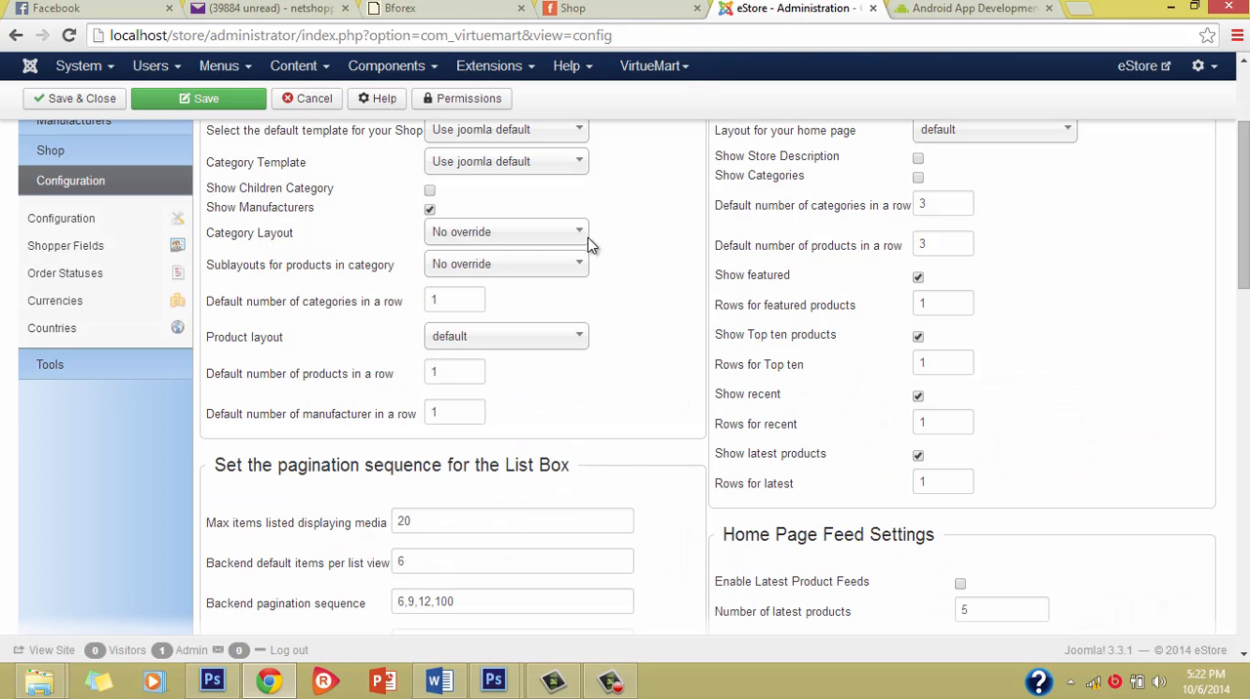
scroll(586, 243, up, 3)
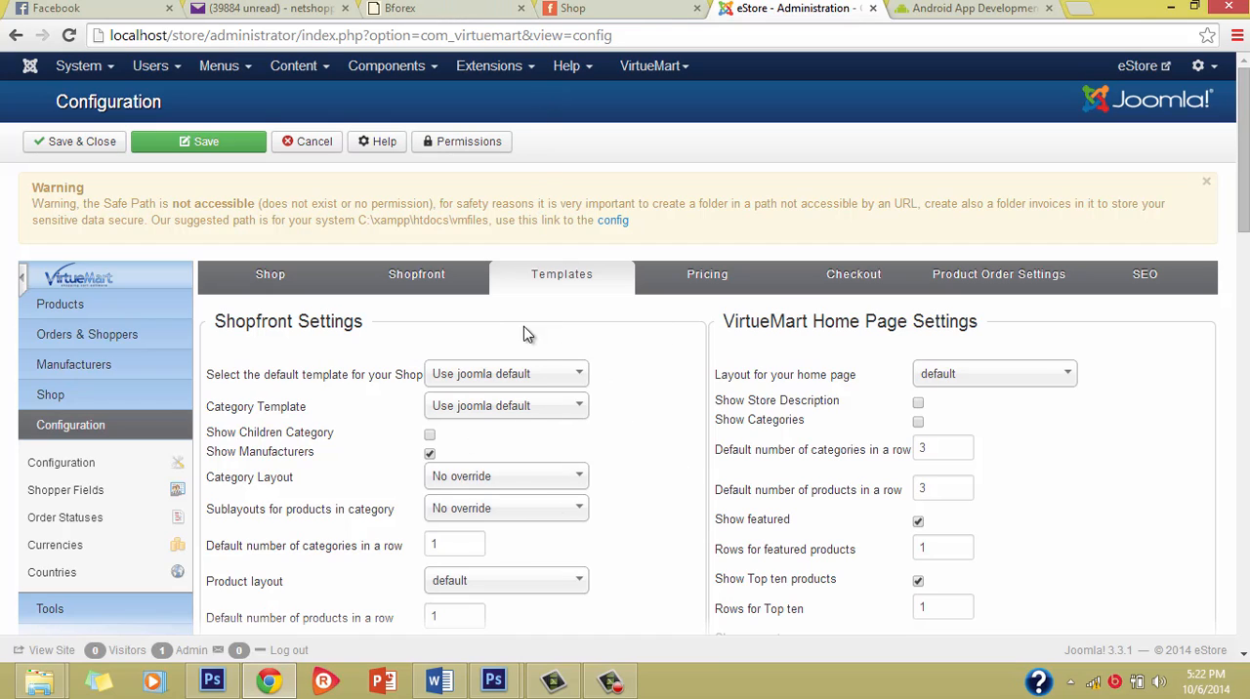
scroll(616, 445, down, 2)
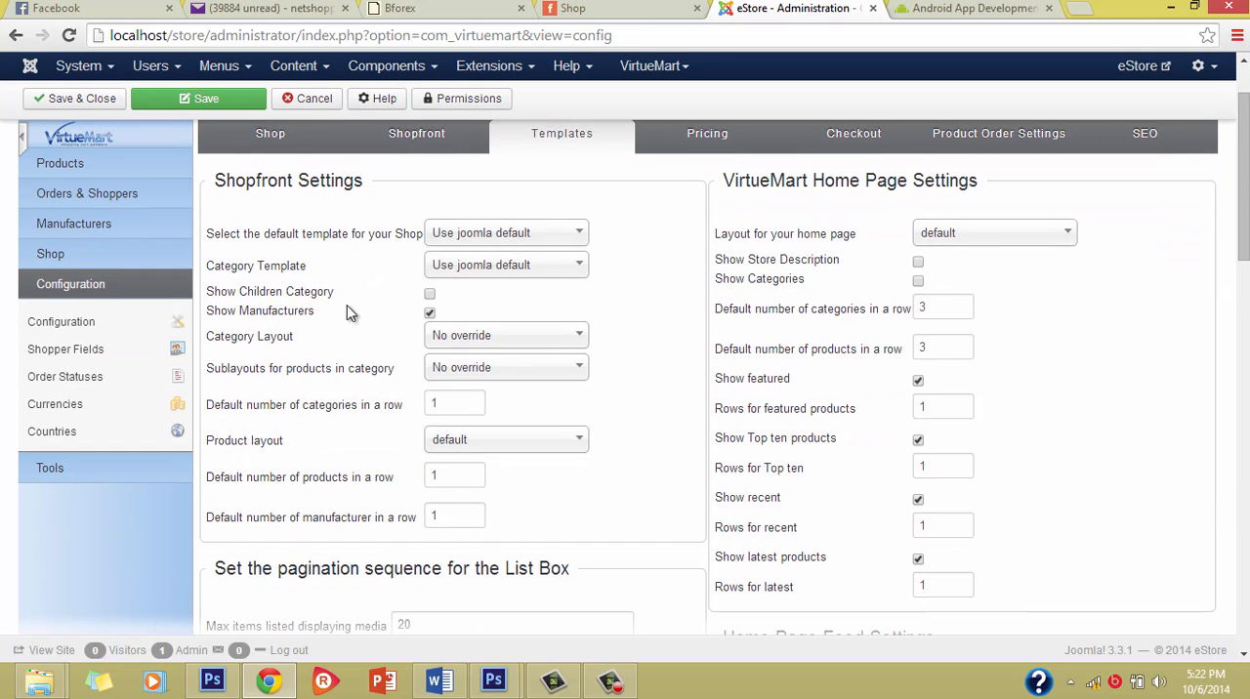
click(572, 8)
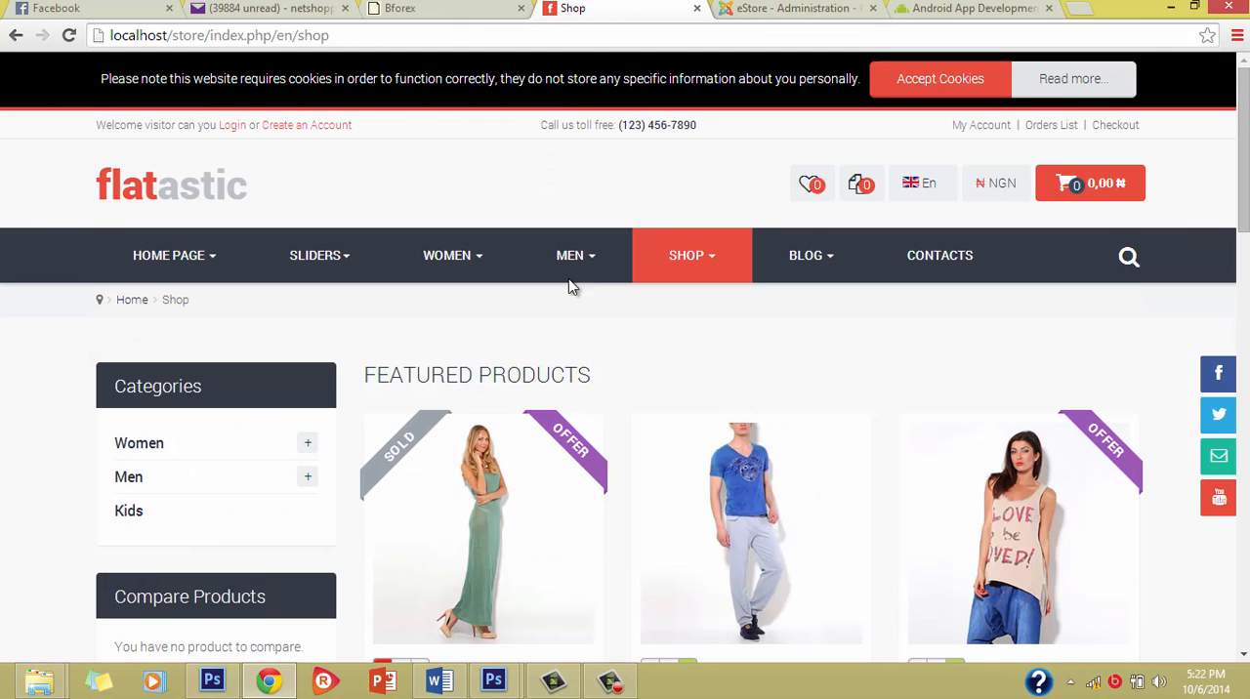
scroll(632, 427, down, 6)
scroll(632, 427, down, 9)
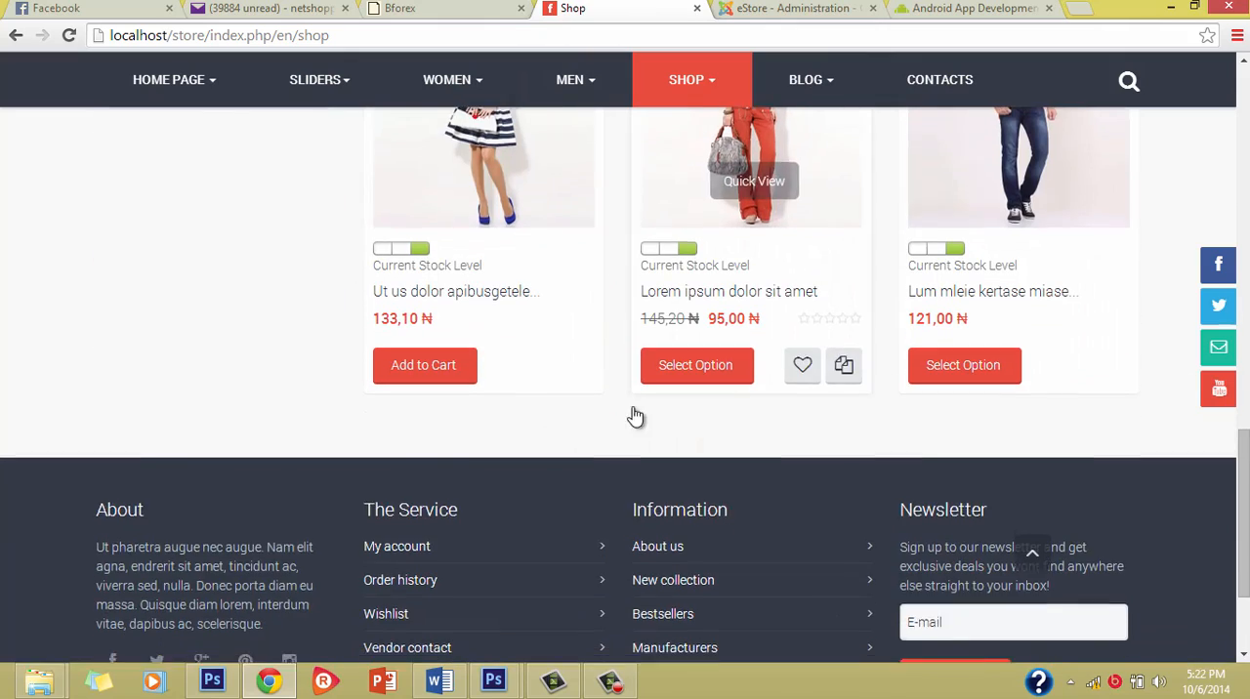
scroll(635, 410, up, 15)
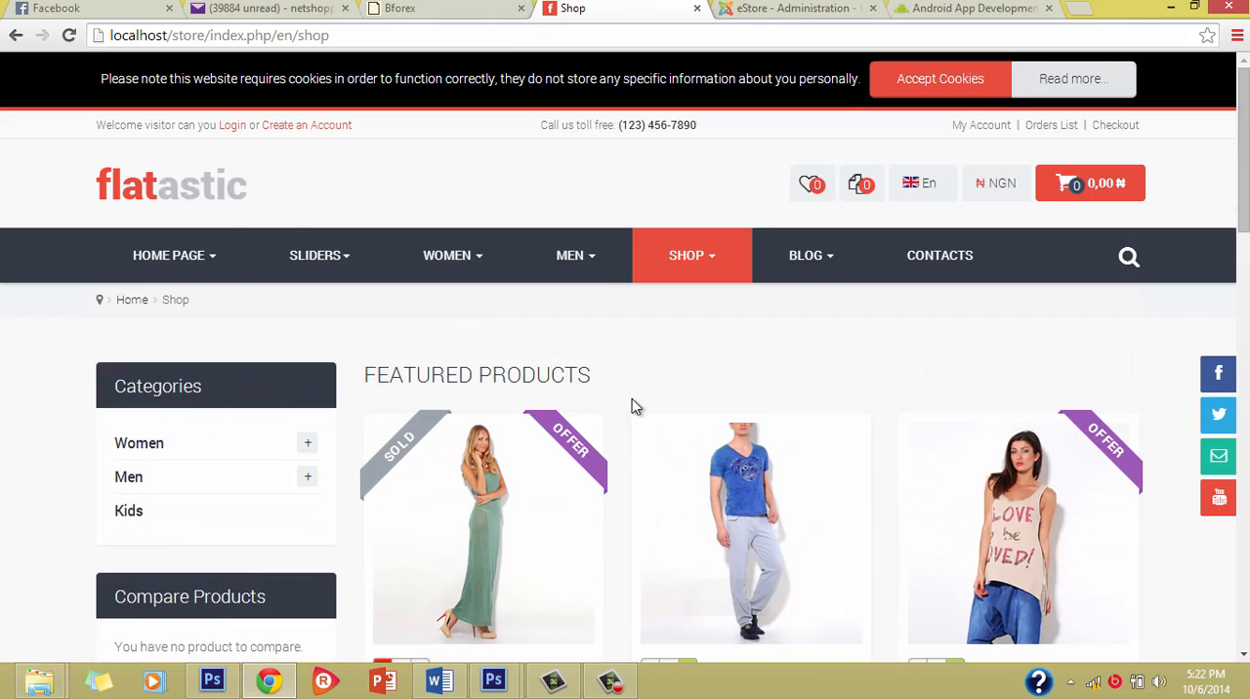
Step: Return to the template configuration and examine the Shopfront defaults for categories, products and manufacturers in a row
click(728, 8)
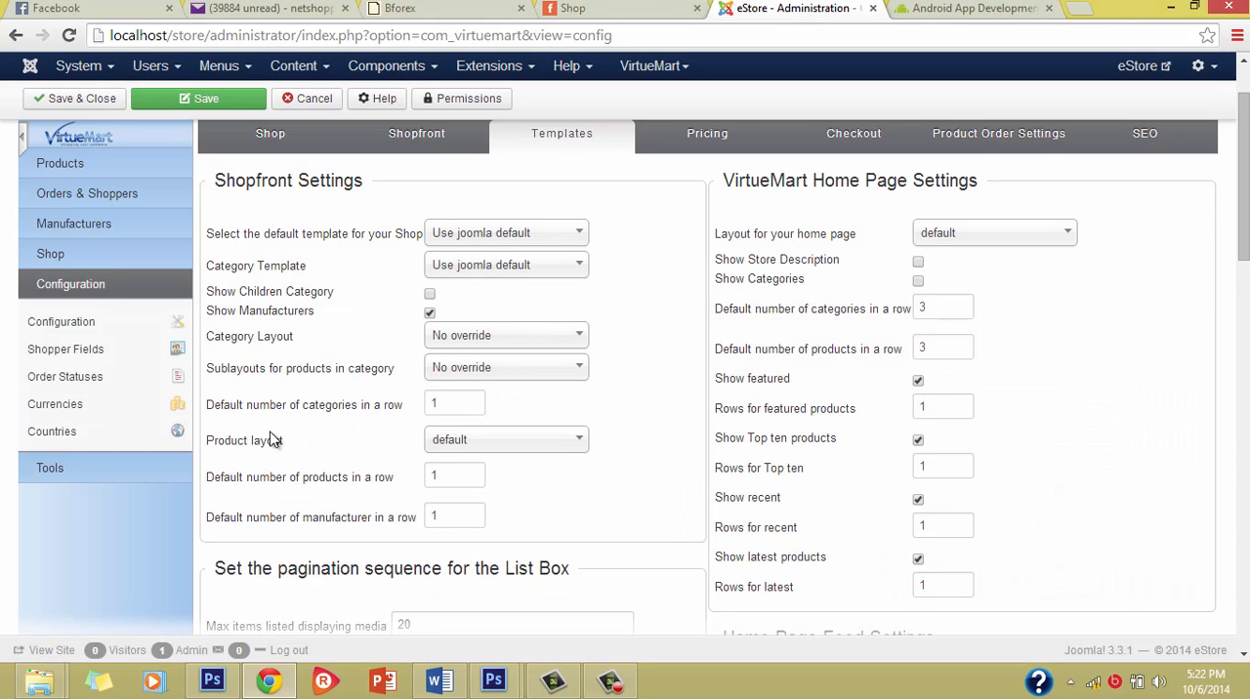
click(442, 410)
scroll(524, 561, down, 2)
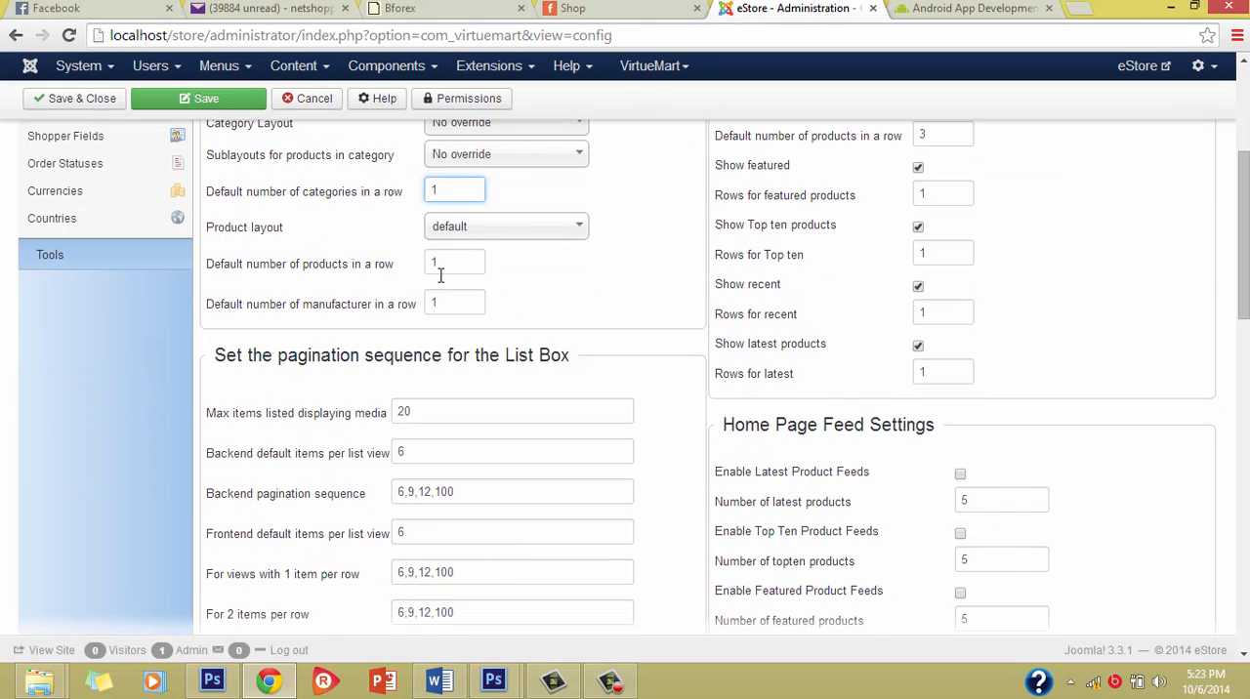
scroll(440, 277, up, 2)
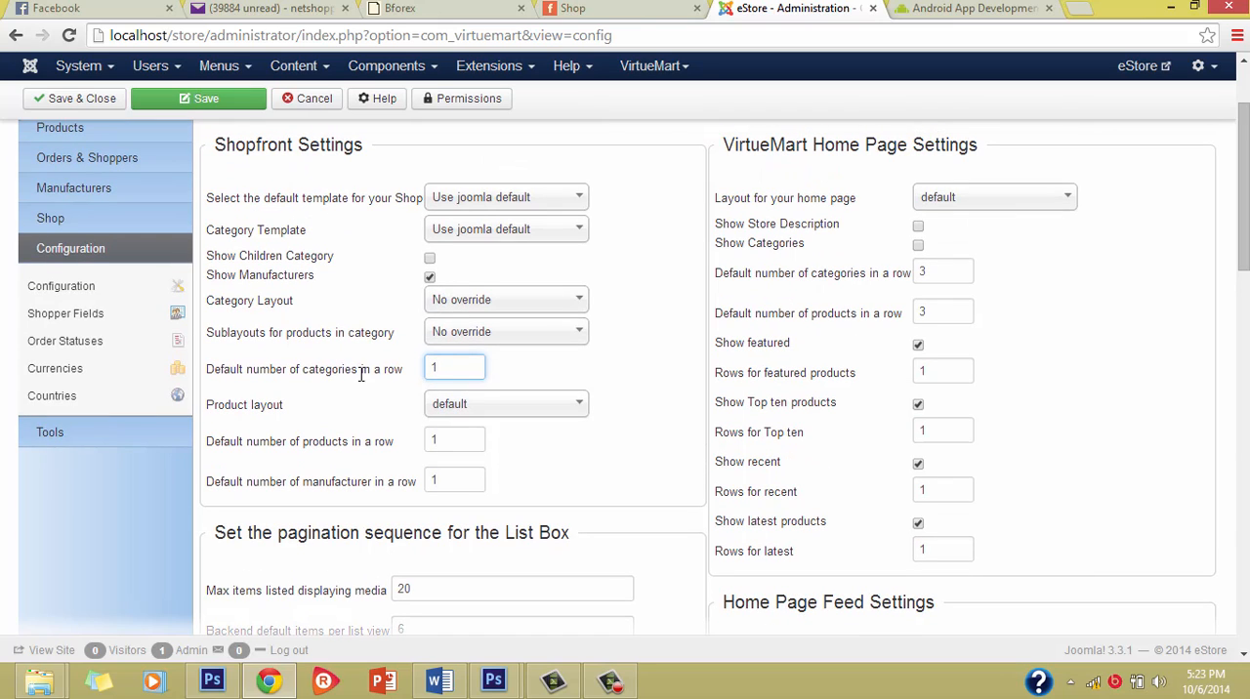
click(442, 445)
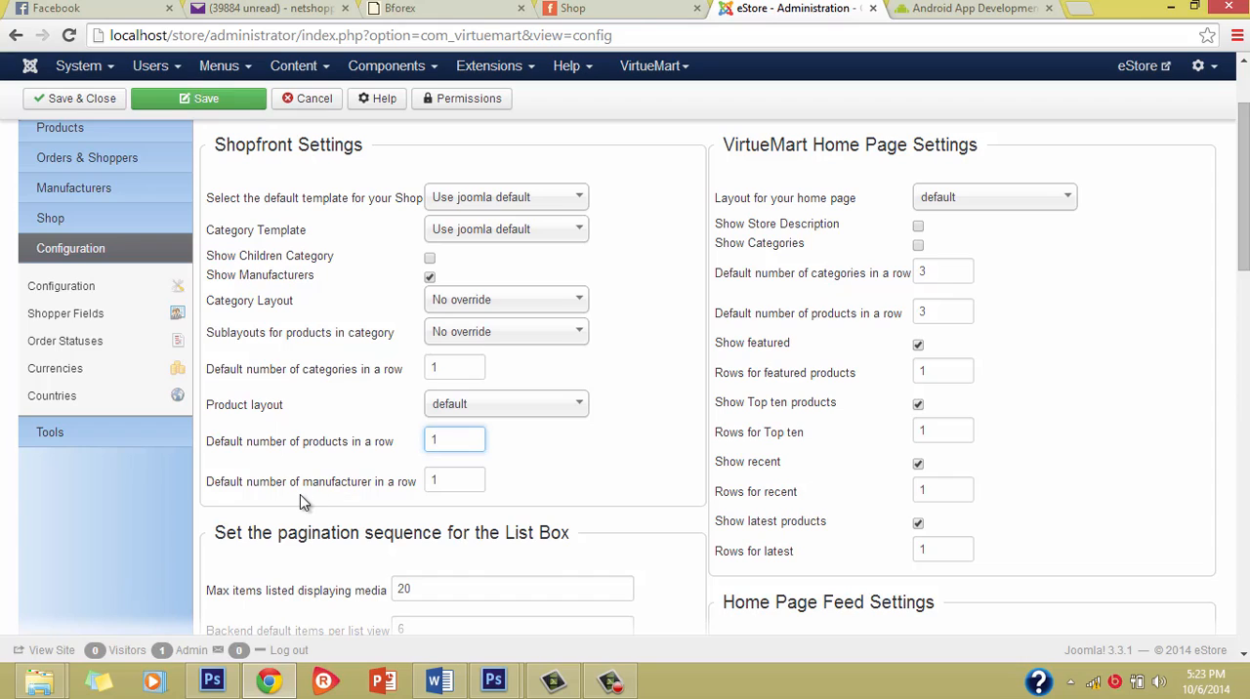
click(446, 481)
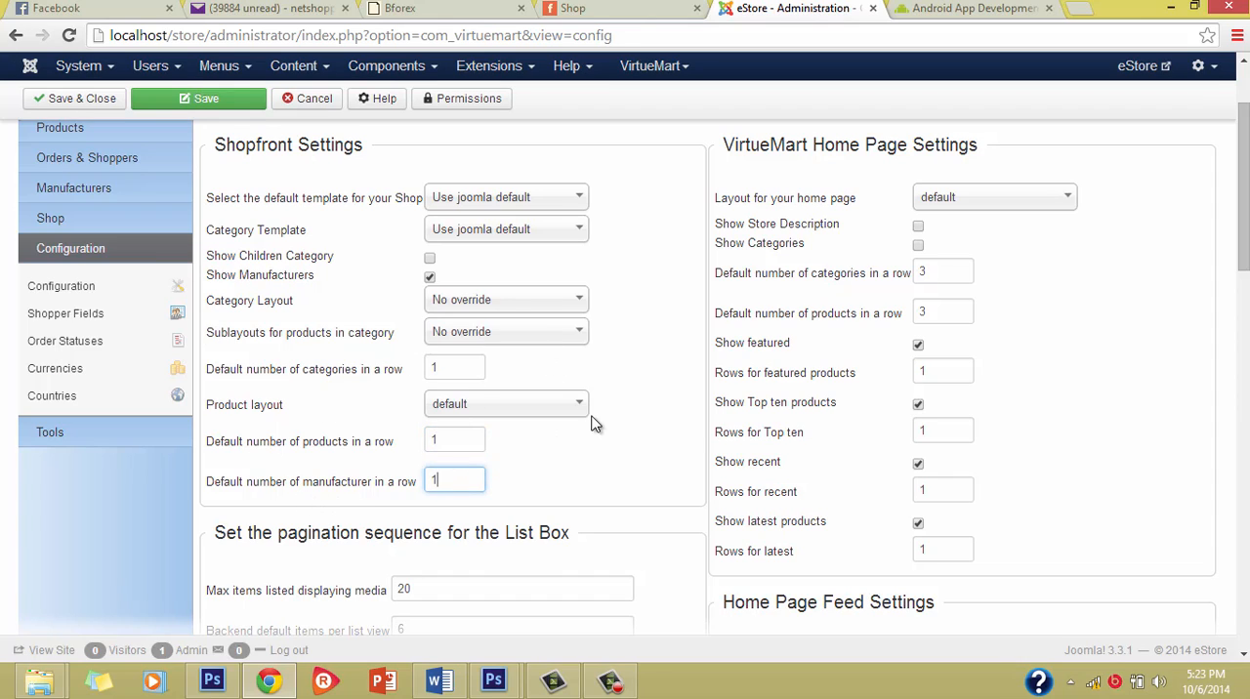
scroll(524, 496, down, 1)
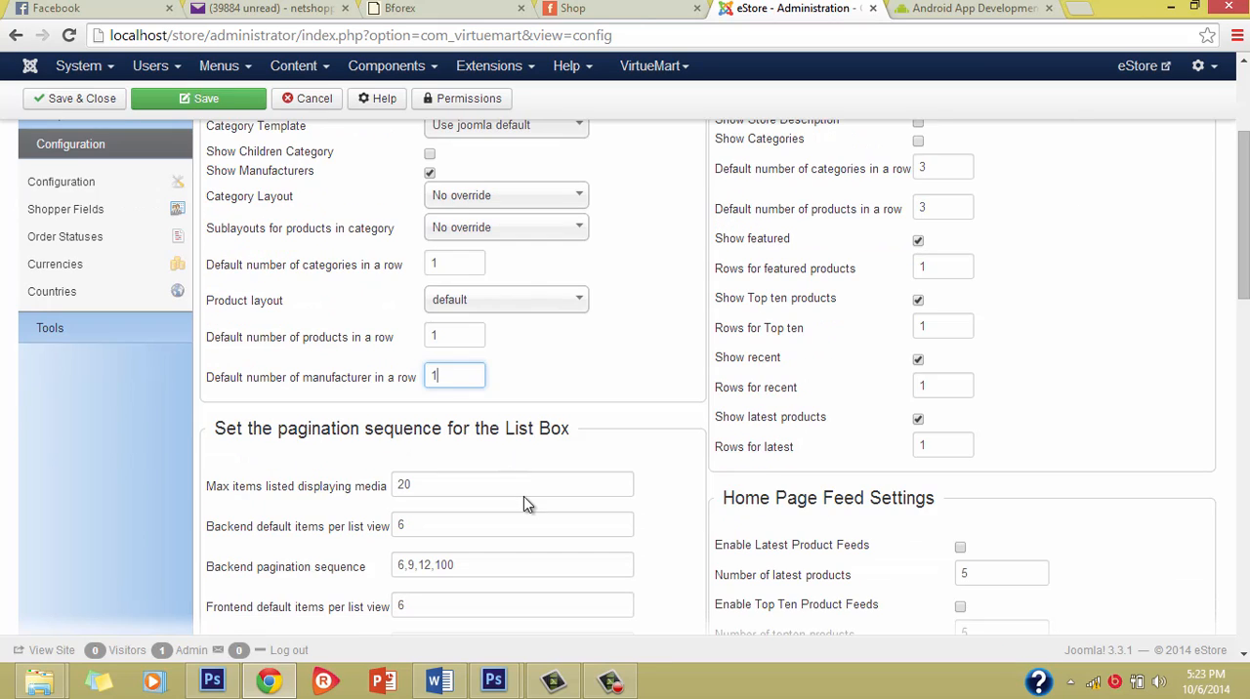
scroll(523, 496, up, 3)
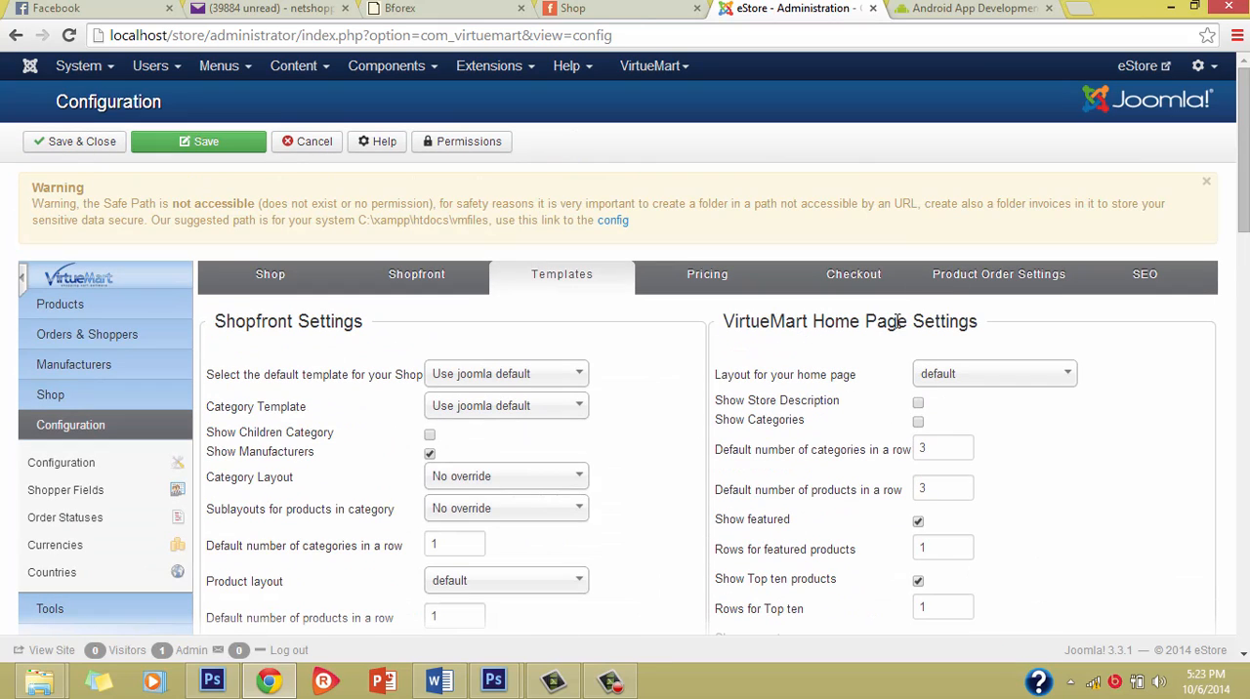
Step: Check the featured products on the Shop page against the VirtueMart Home Page Settings in the configuration
click(640, 8)
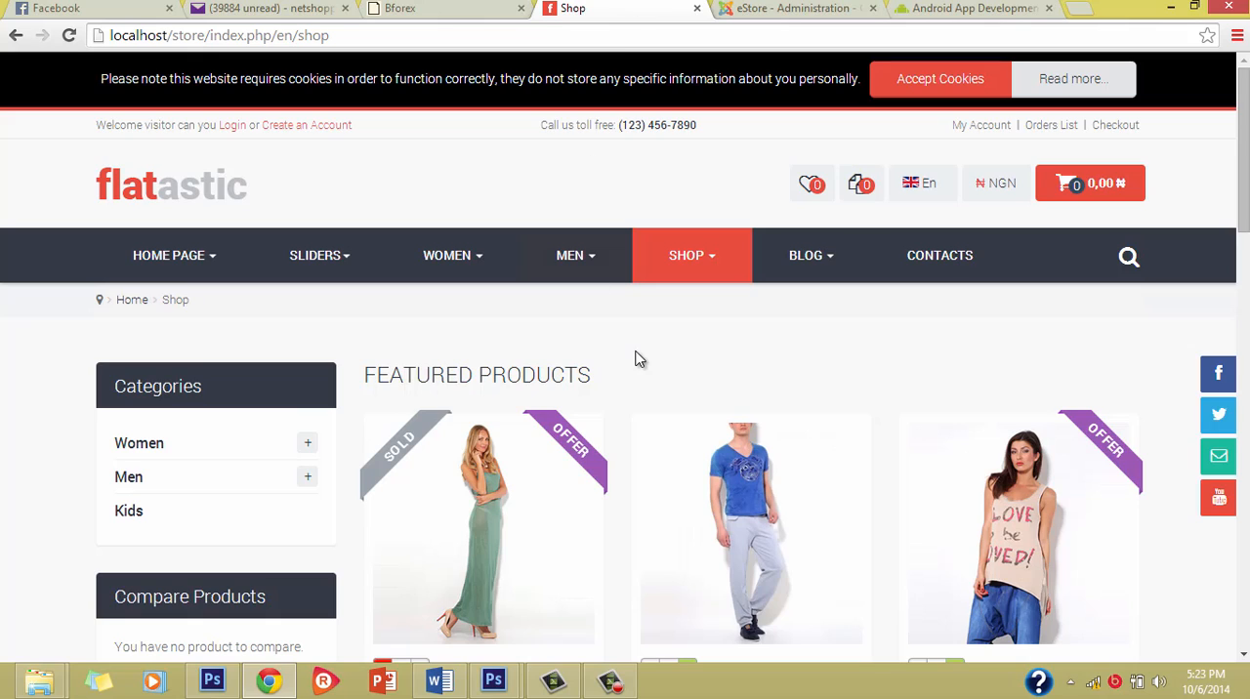
scroll(640, 356, down, 3)
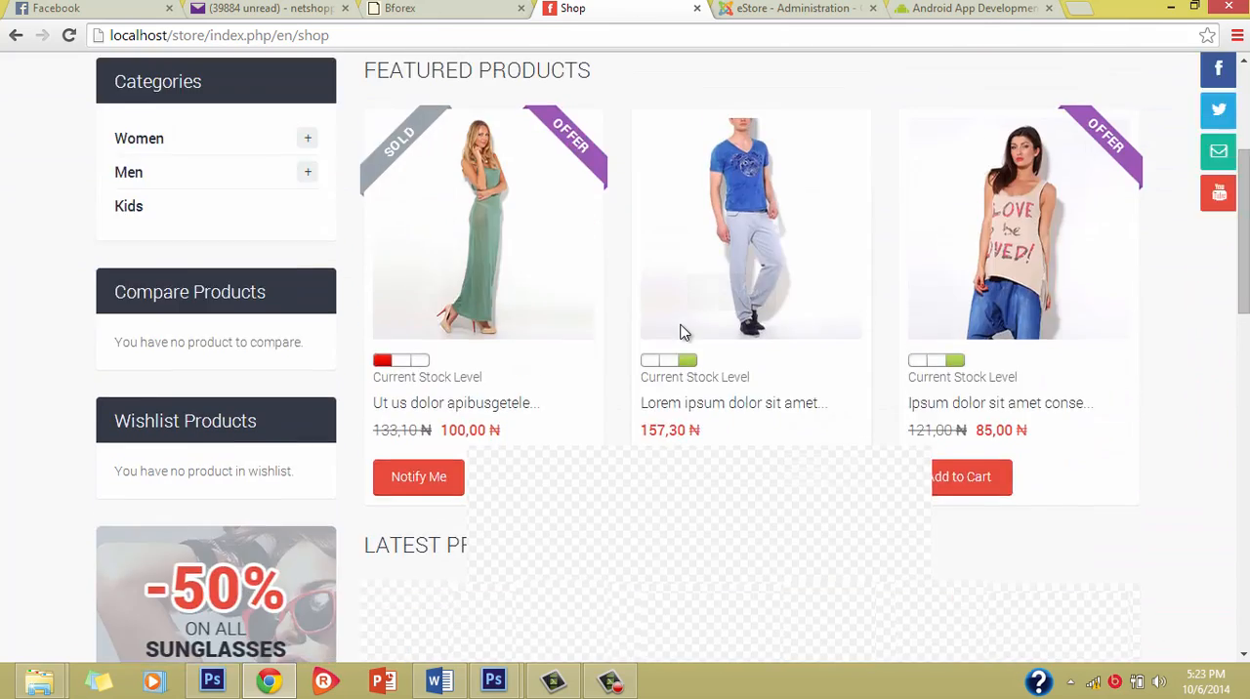
scroll(685, 334, up, 3)
click(823, 8)
scroll(928, 469, down, 2)
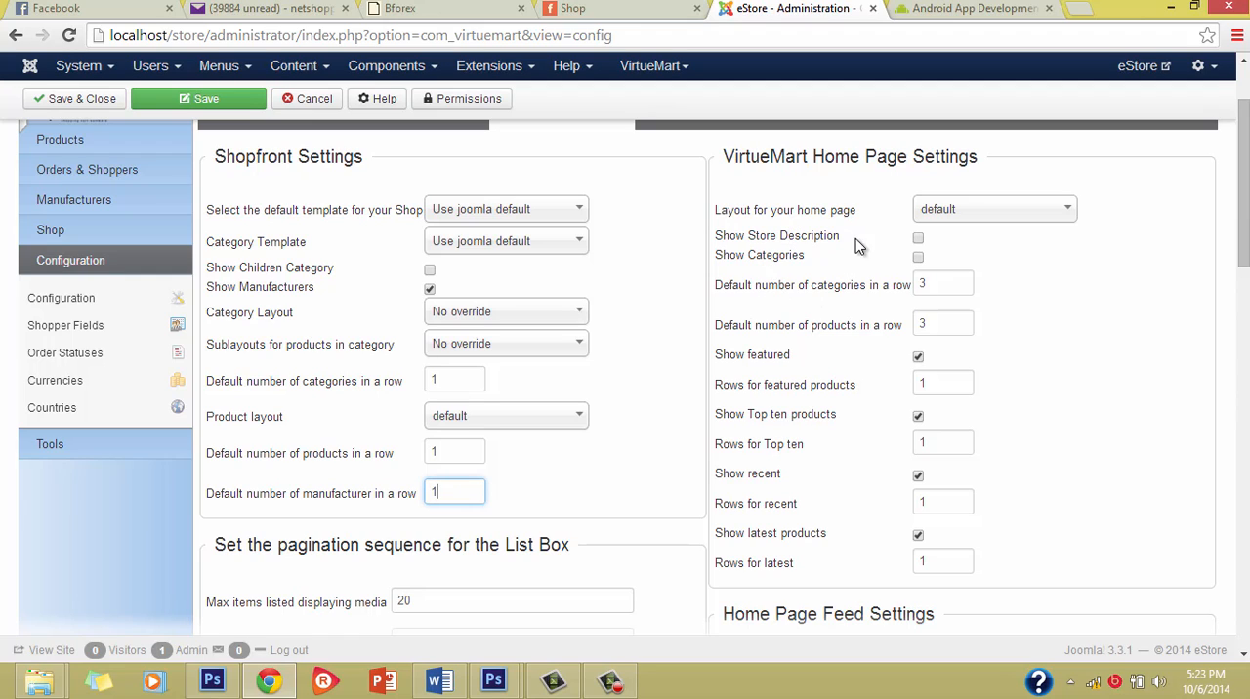
scroll(720, 227, up, 2)
Step: Examine how the Shop page lays out the featured and latest products, and return to the template configuration
click(608, 8)
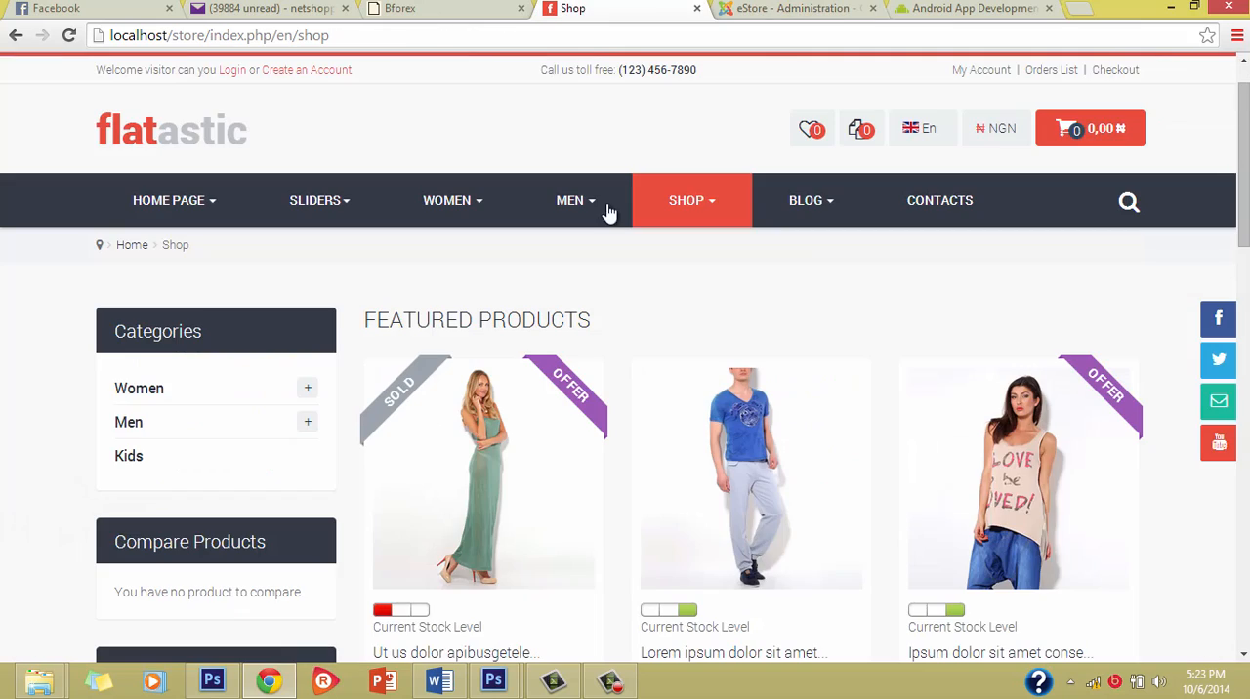
scroll(705, 347, down, 1)
scroll(704, 342, up, 3)
scroll(452, 375, down, 2)
scroll(453, 379, up, 2)
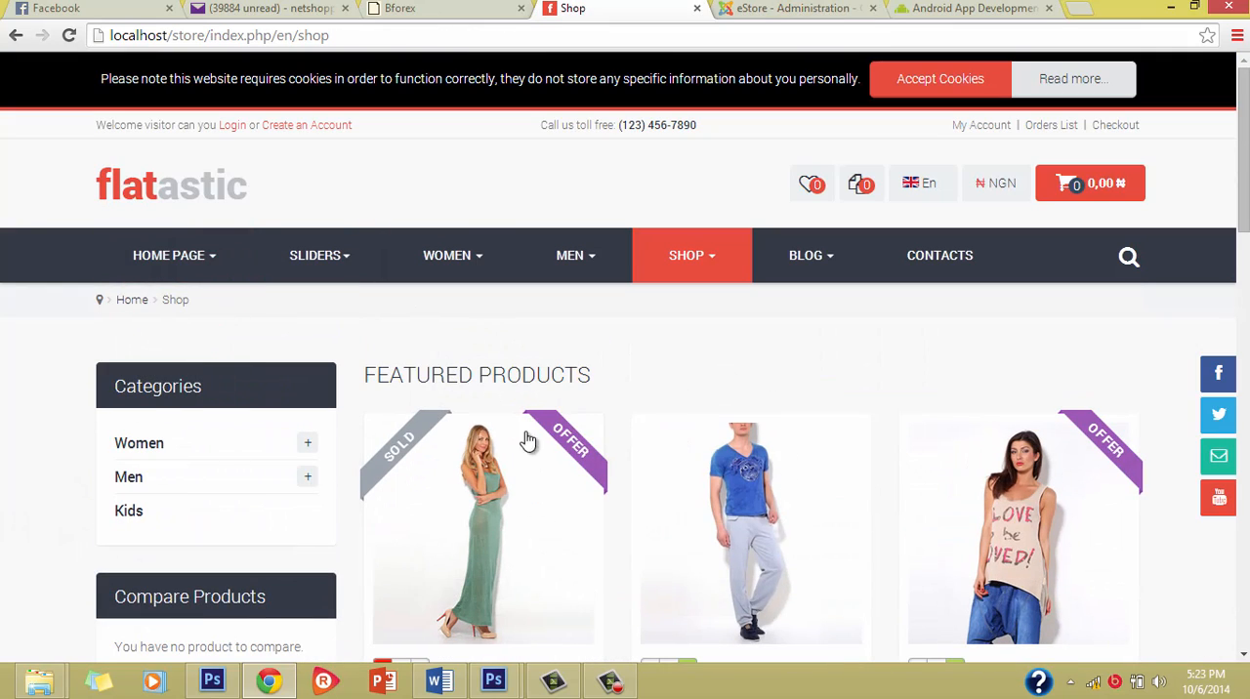
scroll(683, 525, down, 4)
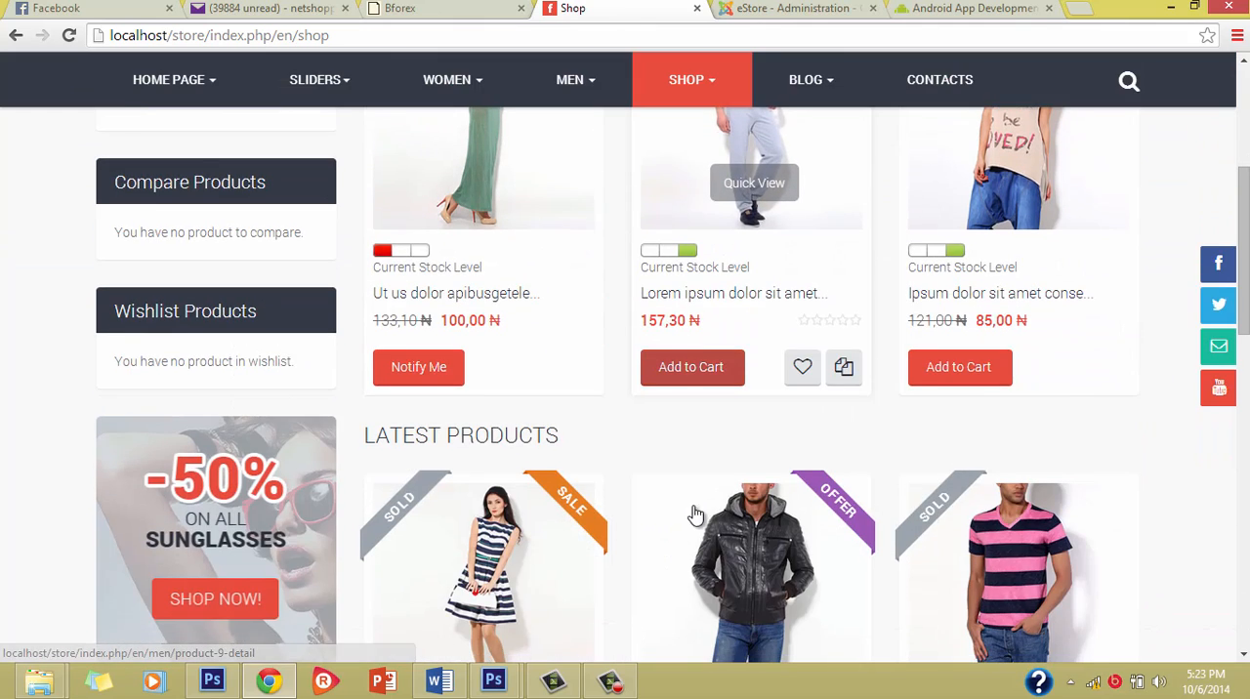
scroll(599, 249, up, 4)
click(796, 9)
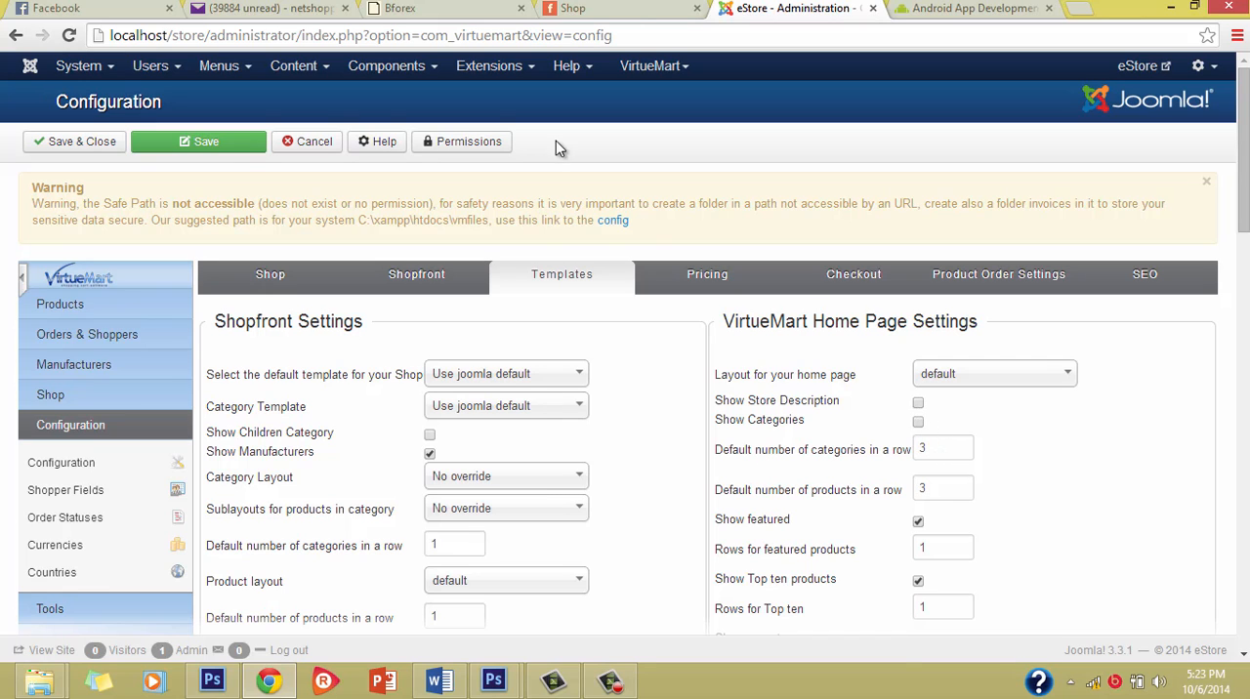
Step: Compare the rows of featured, latest and top ten products on the Shop page with the home page settings
click(629, 8)
scroll(730, 359, down, 4)
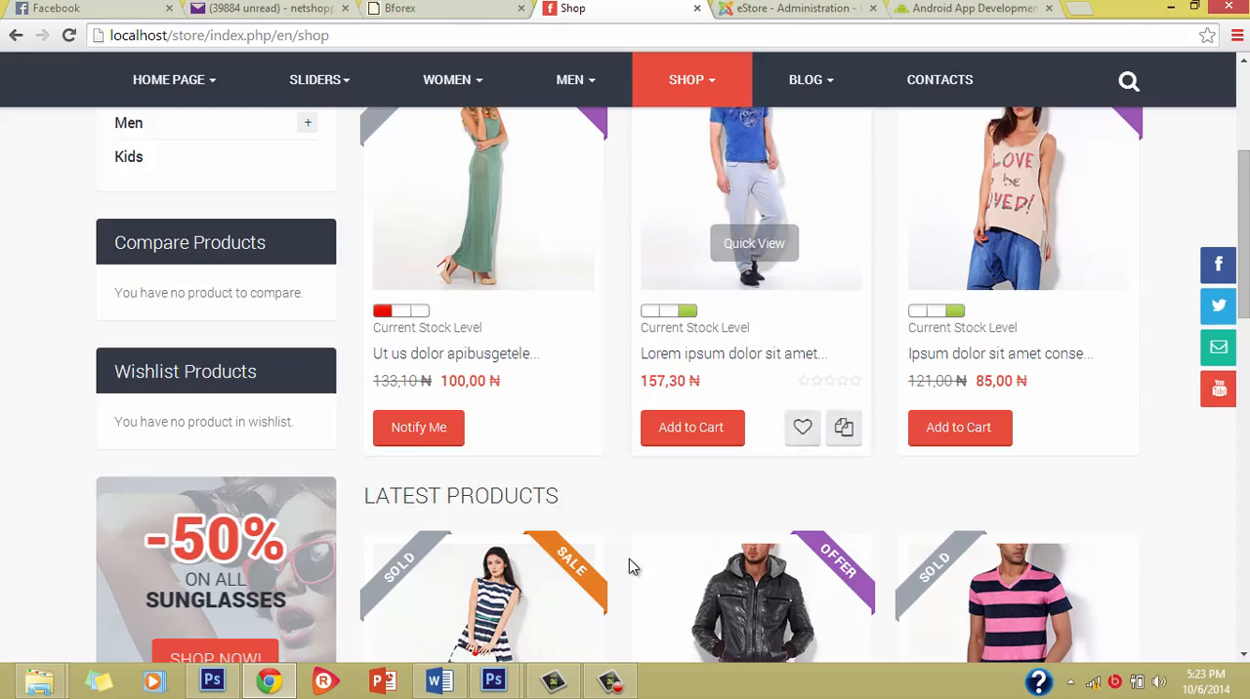
scroll(629, 559, down, 10)
scroll(631, 558, up, 7)
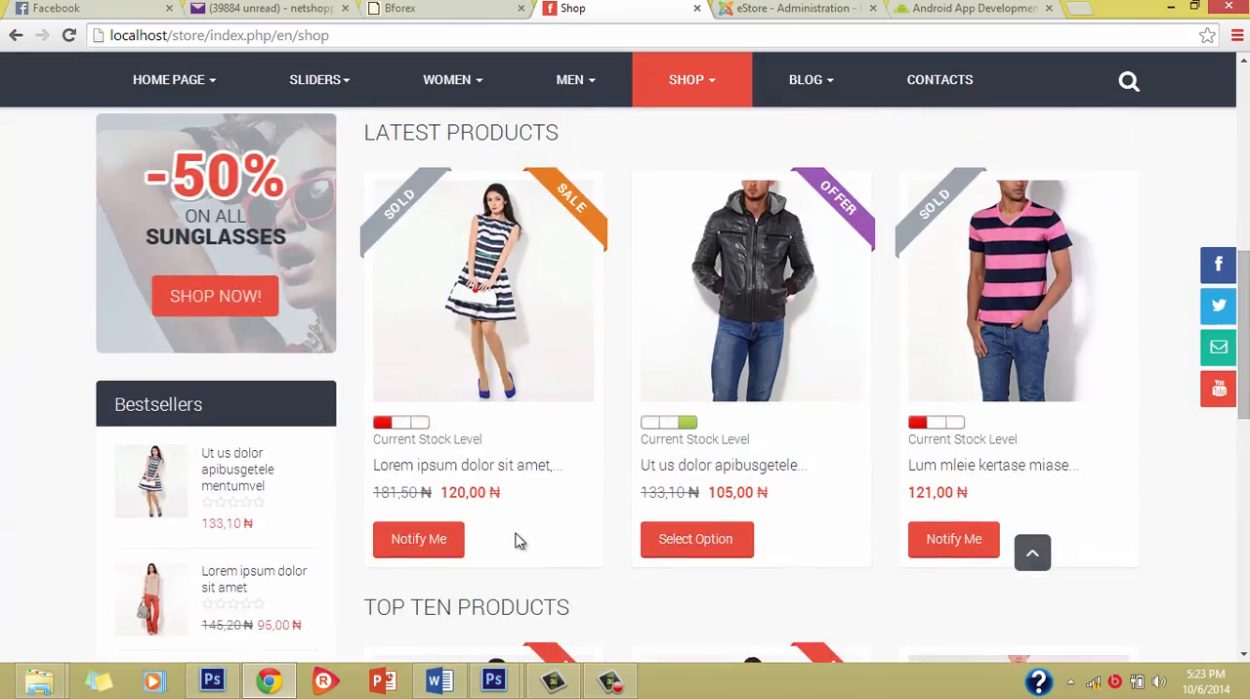
scroll(518, 543, up, 7)
scroll(538, 466, down, 4)
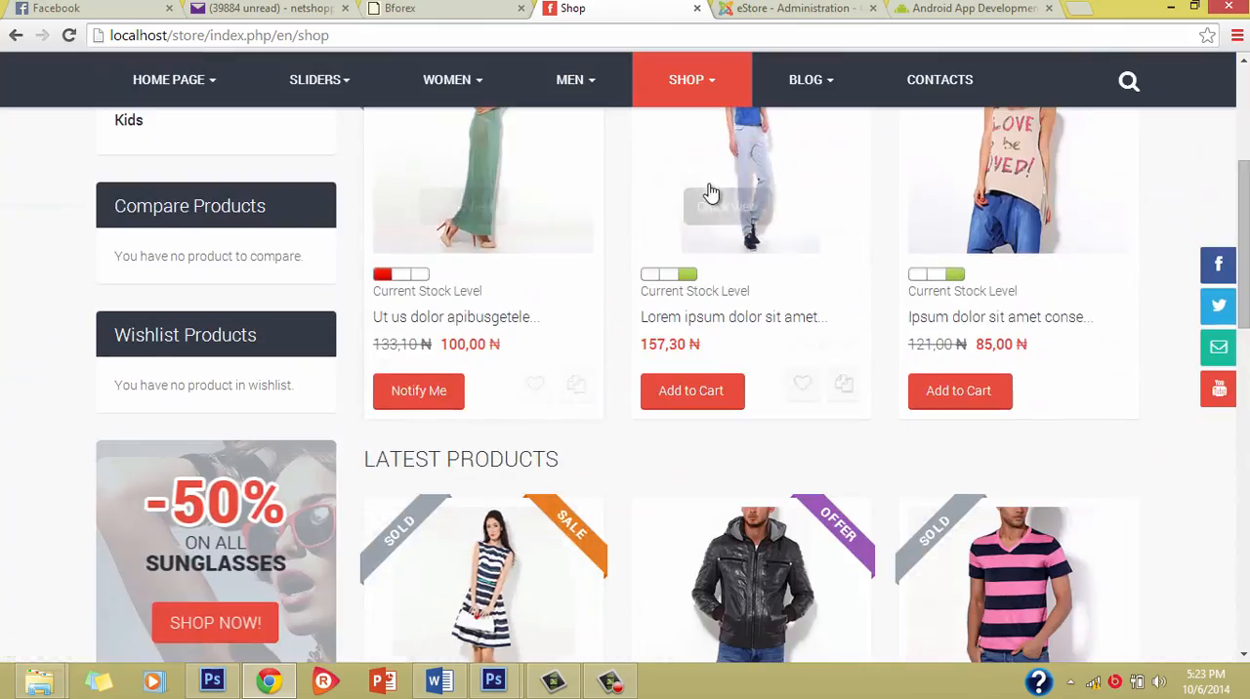
scroll(712, 193, up, 4)
click(796, 8)
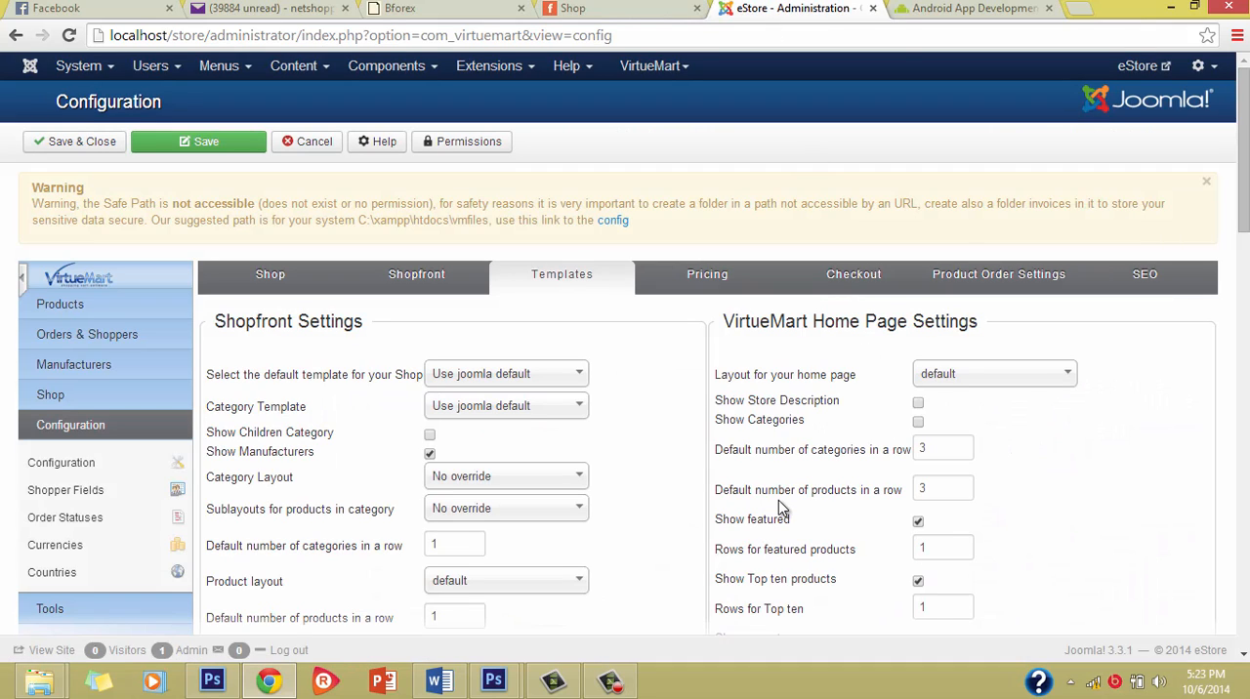
Step: Inspect the number of products per row in the Shop page's sections and return to the configuration's products-in-a-row setting
click(645, 8)
scroll(650, 353, down, 4)
scroll(653, 330, down, 2)
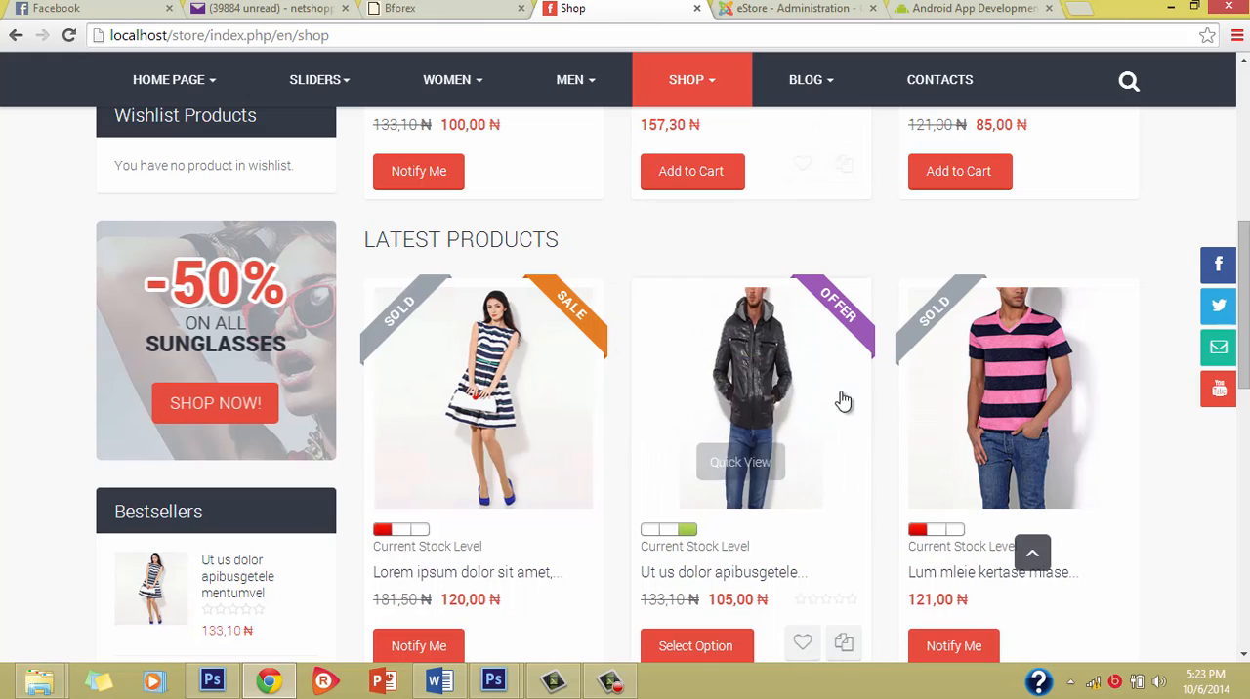
scroll(750, 354, down, 3)
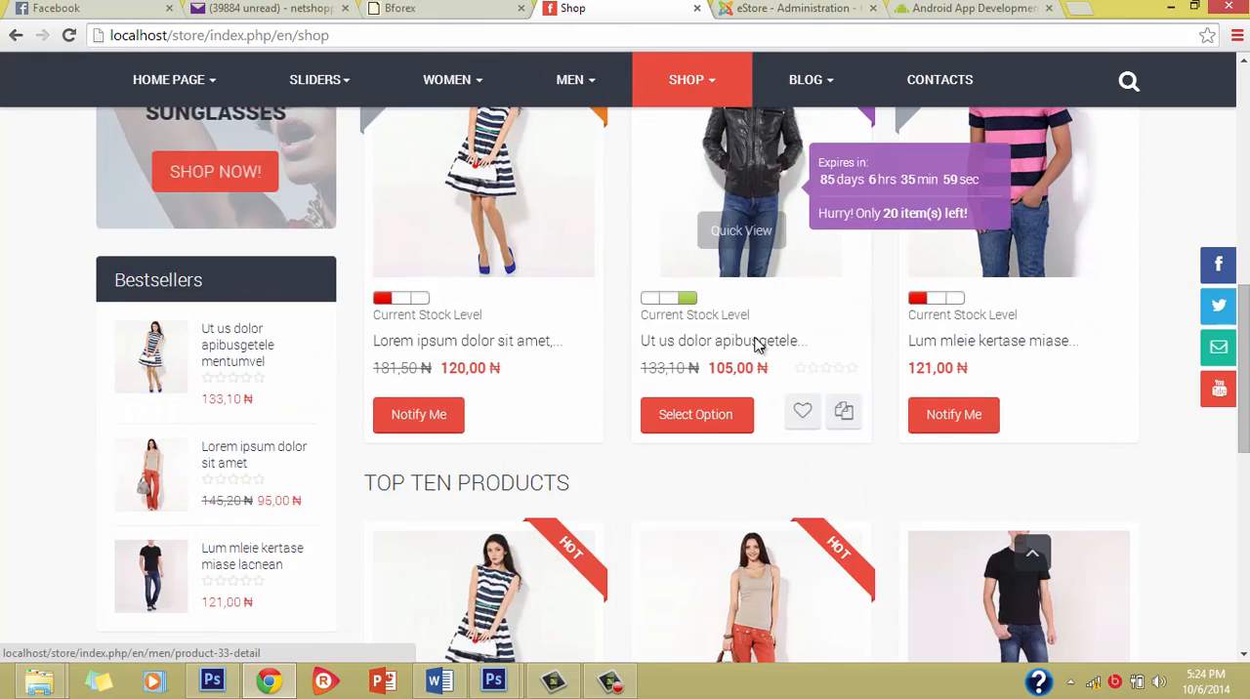
scroll(759, 349, up, 4)
click(823, 6)
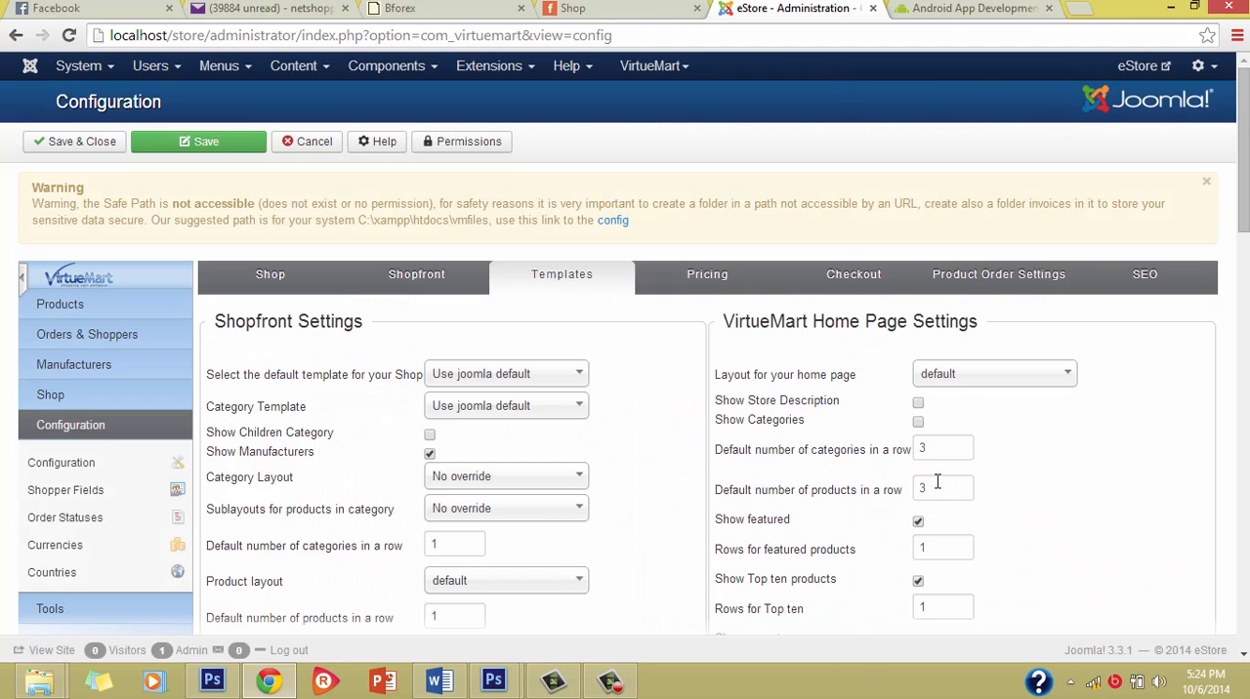
Step: Set the default number of products in a row for the VirtueMart home page to 4 and save the configuration
drag(937, 484, 863, 488)
text(4)
click(1150, 466)
scroll(1061, 508, down, 2)
scroll(502, 279, up, 2)
click(221, 158)
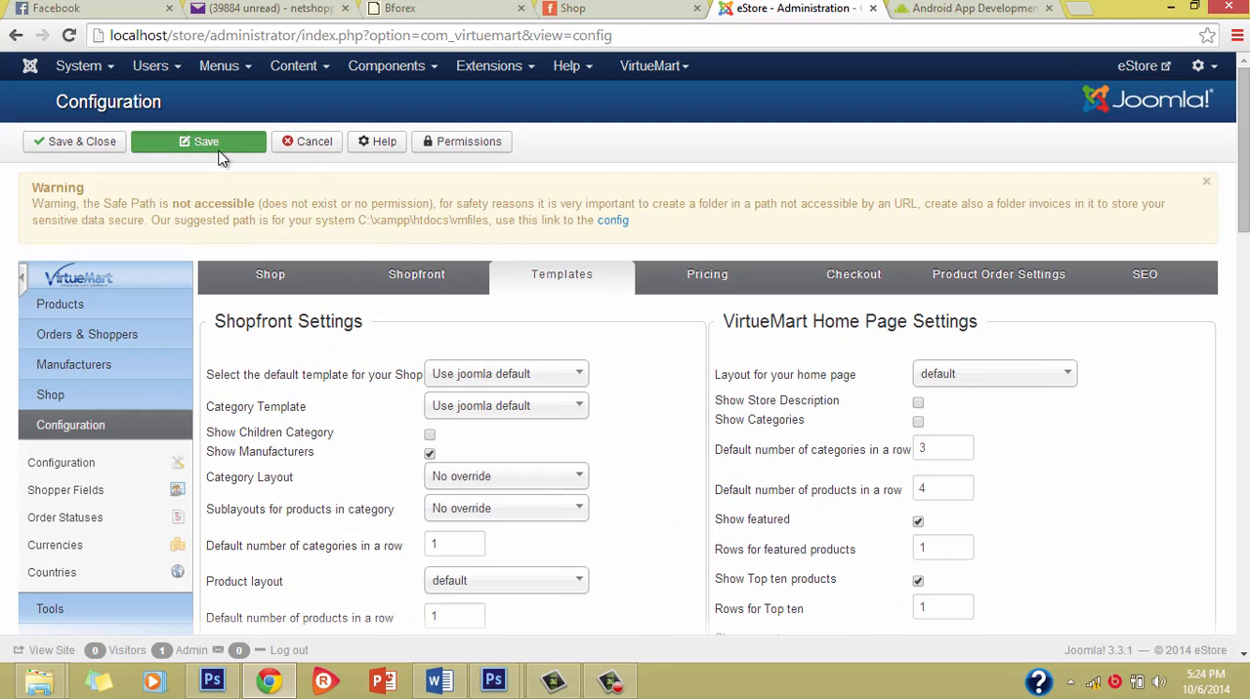
Step: Reload the storefront's Shop page and check how many featured products it places in each row
click(633, 7)
key(F5)
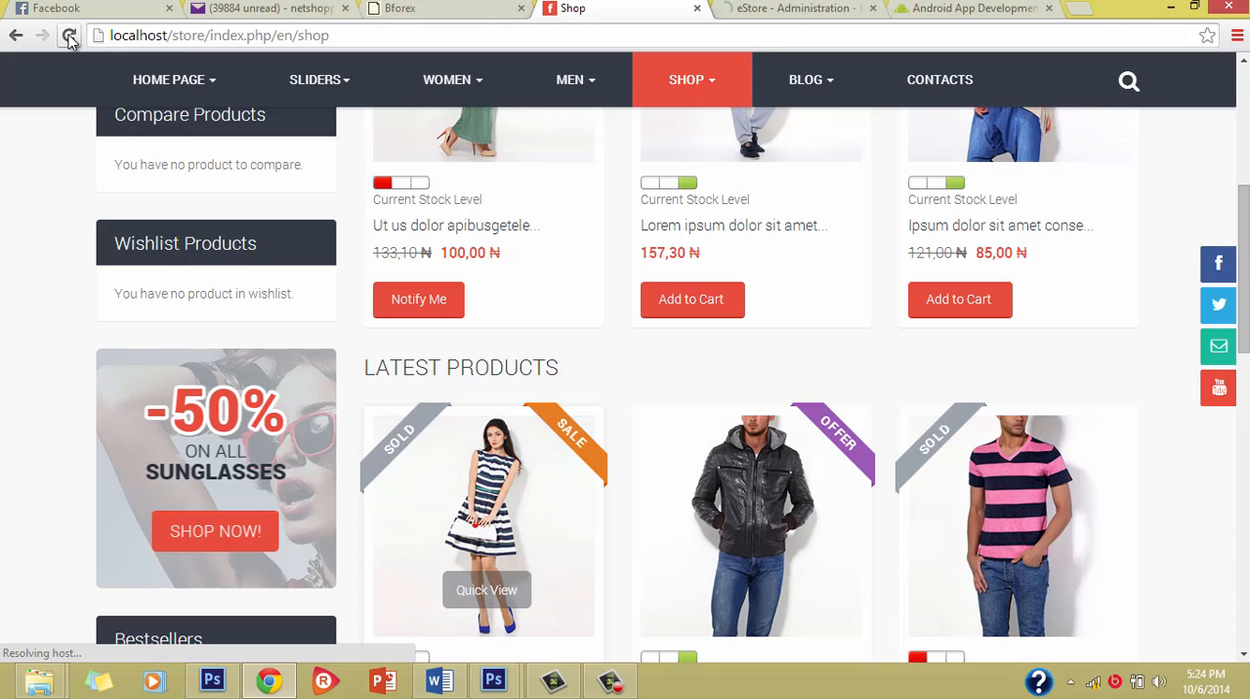
click(69, 37)
click(70, 37)
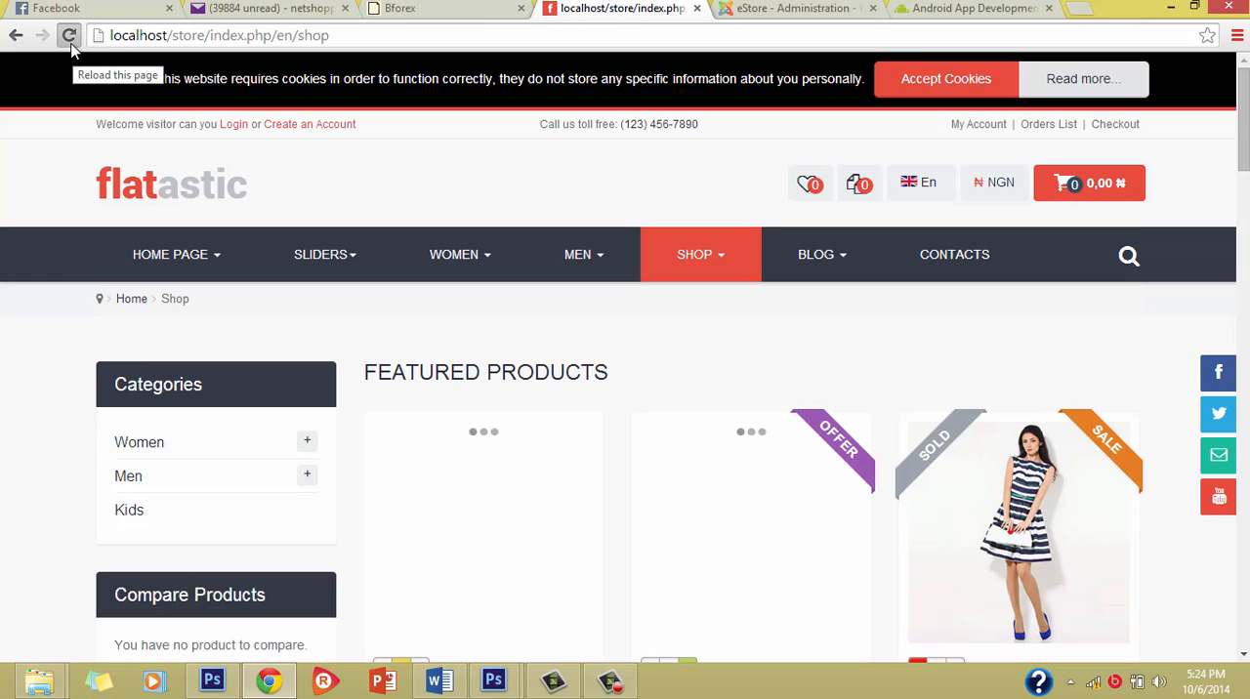
click(69, 36)
mouse_move(577, 256)
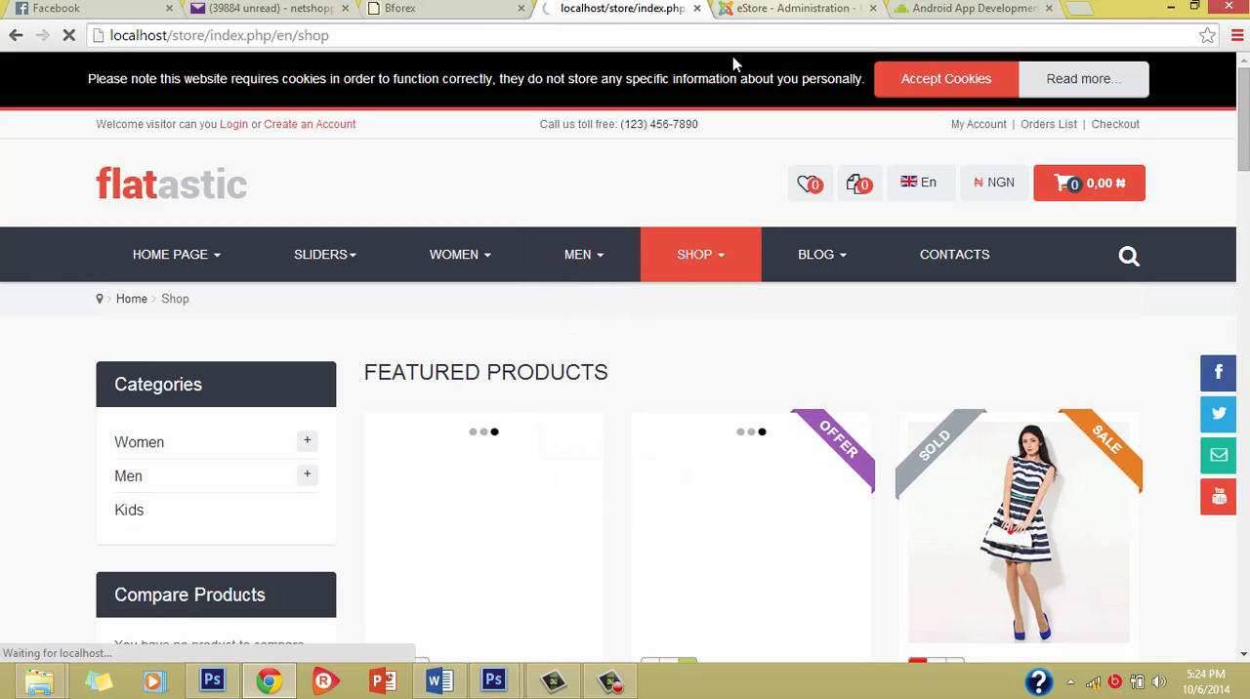
scroll(635, 478, down, 6)
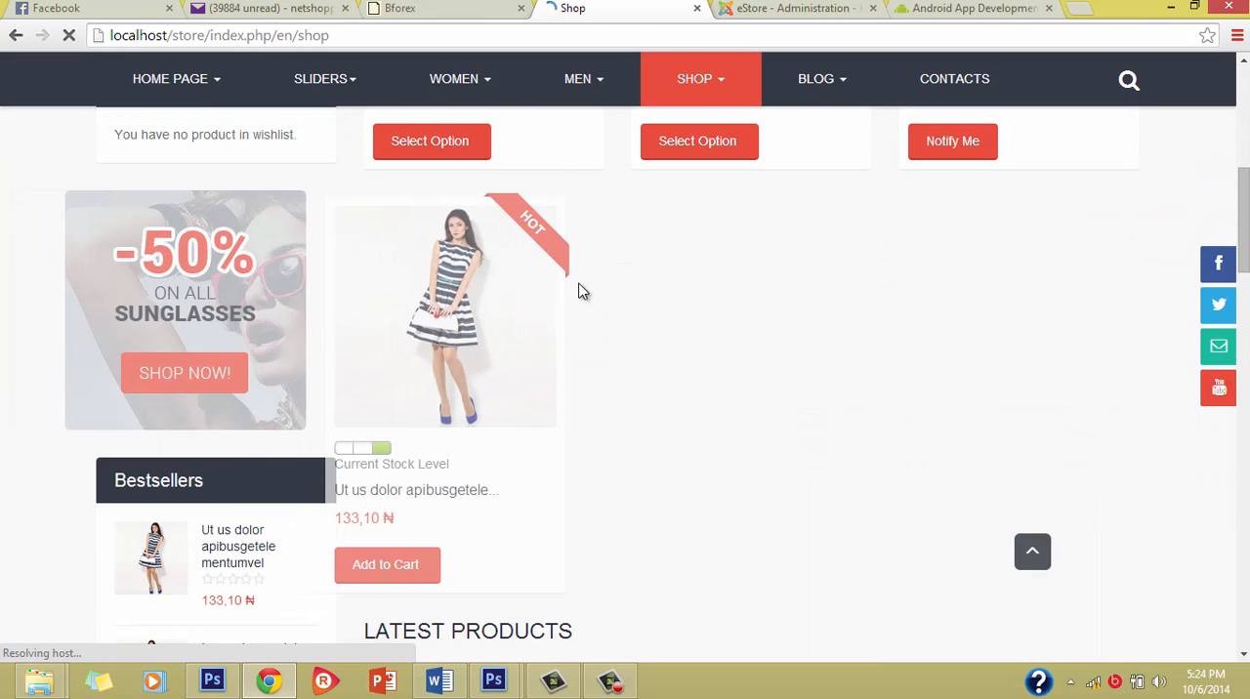
Step: Check the saved number of products in a row in the template configuration while the Shop page reloads
click(782, 8)
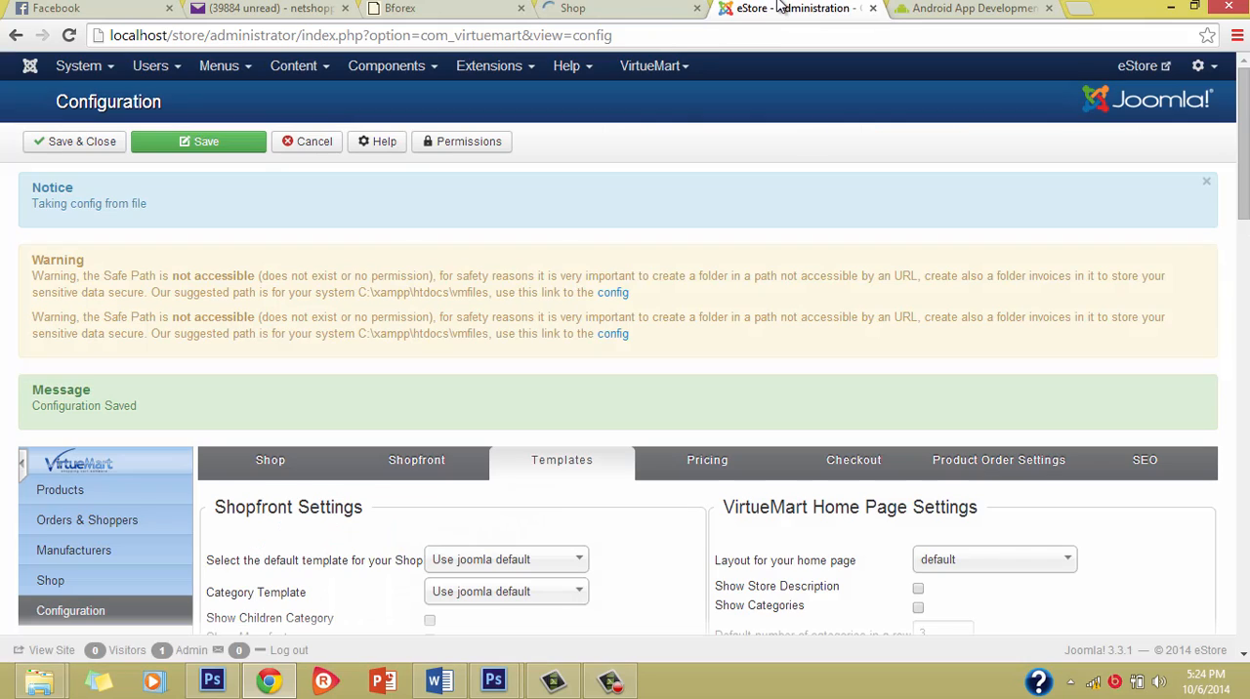
scroll(567, 361, down, 2)
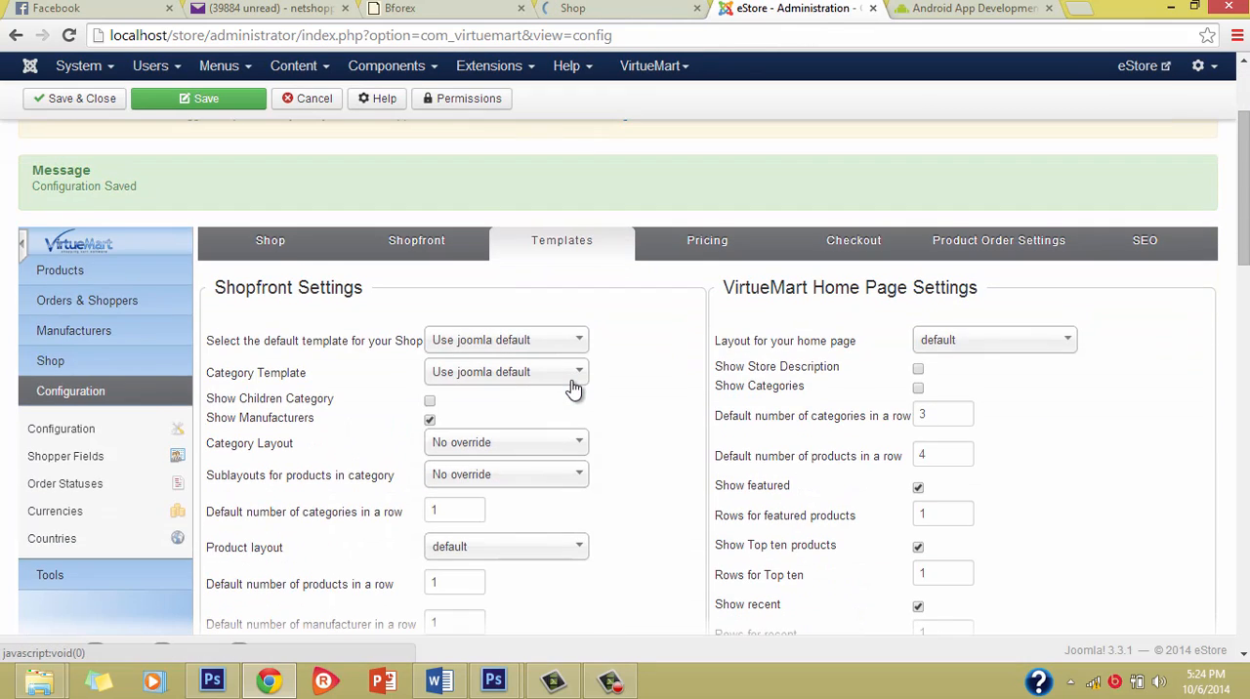
scroll(572, 386, up, 2)
click(615, 6)
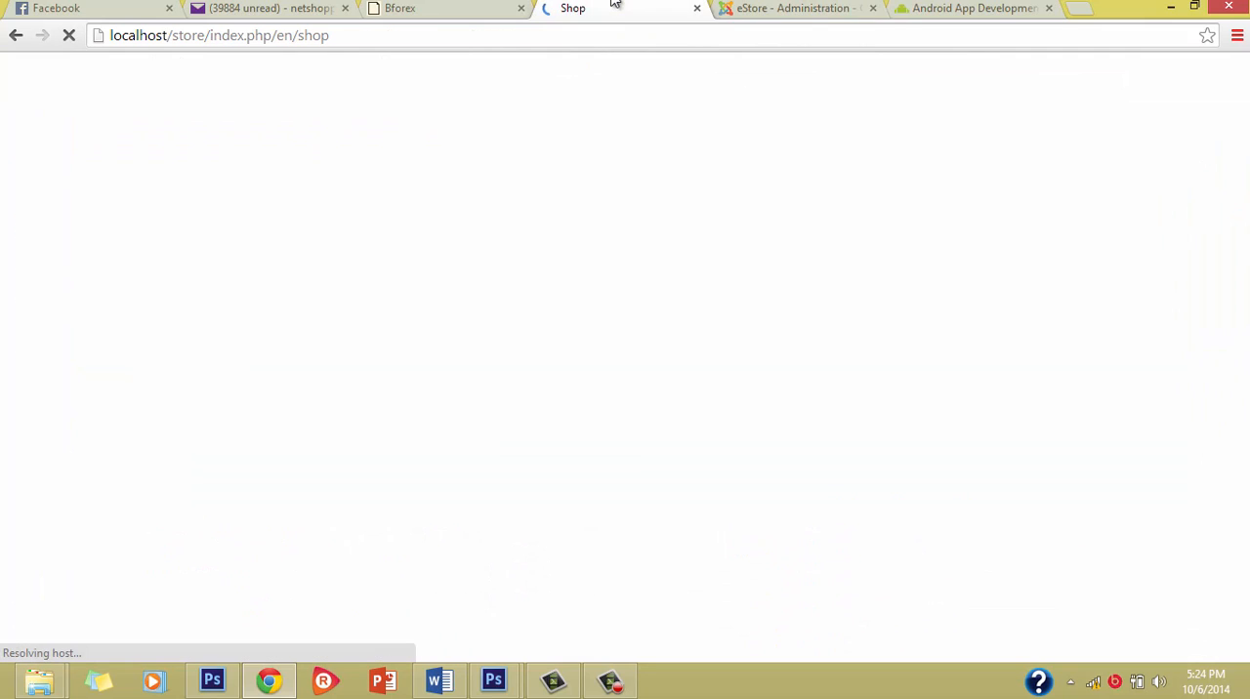
click(747, 8)
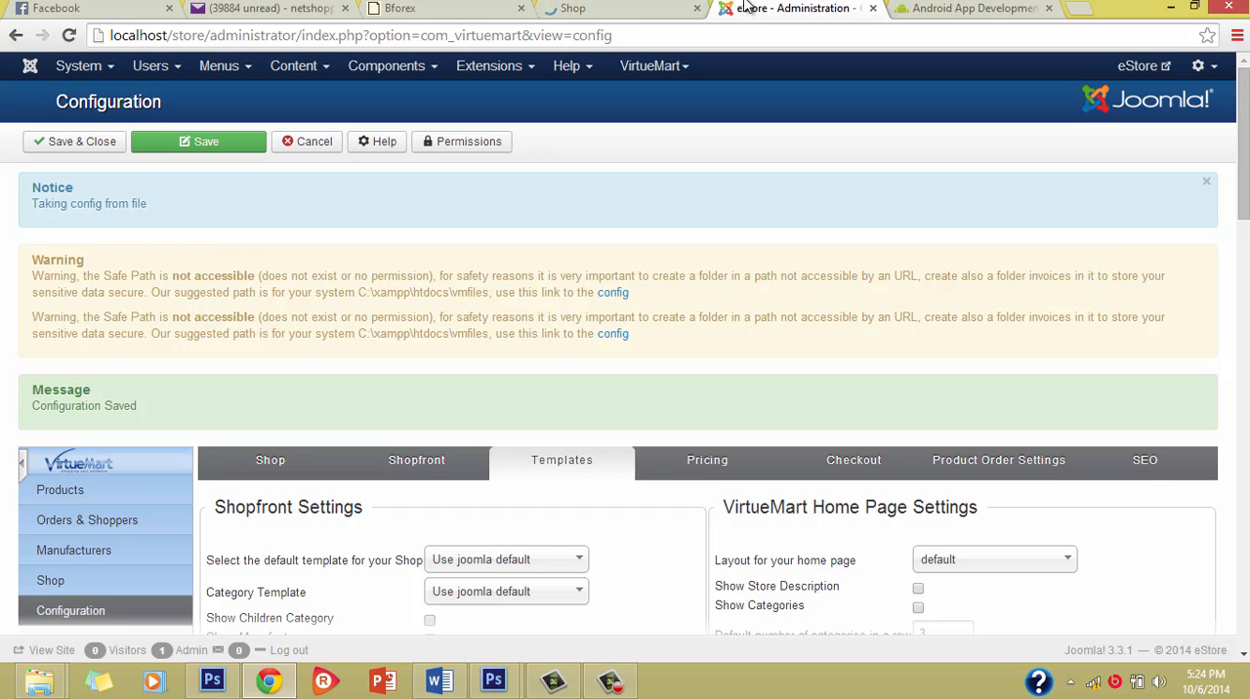
Step: Examine the product rows on the reloaded Shop page down to the footer and return to the configuration
click(625, 8)
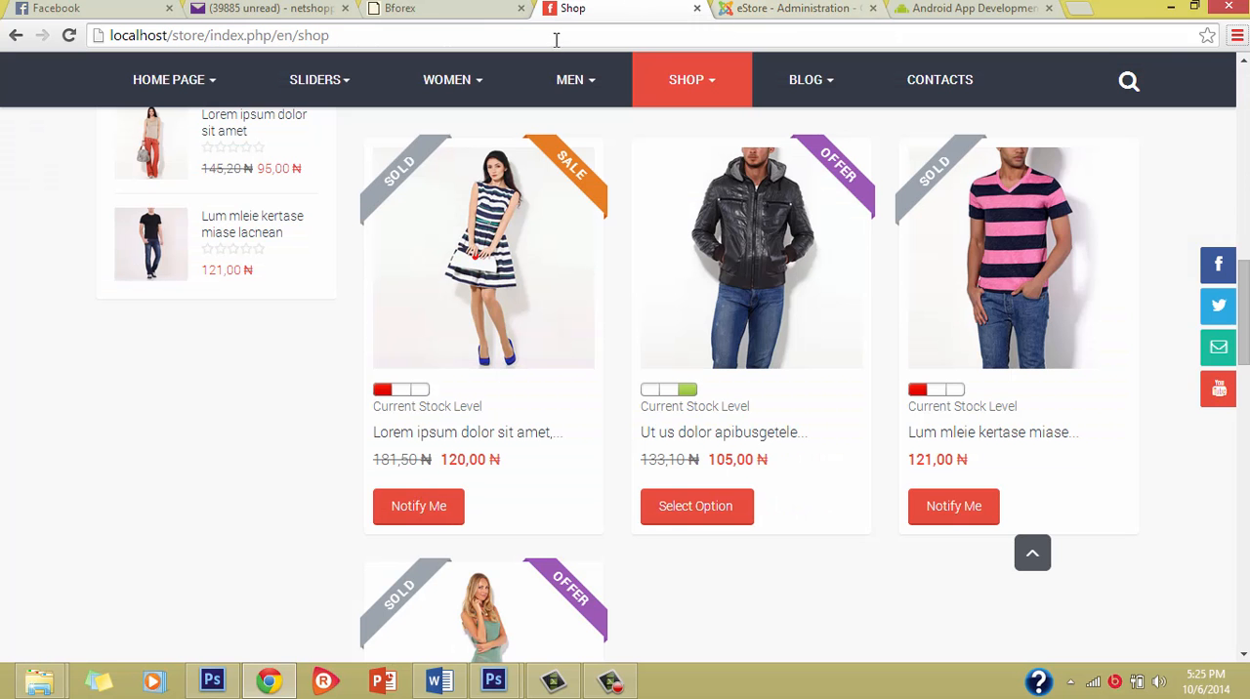
scroll(716, 207, down, 3)
scroll(729, 218, up, 5)
scroll(733, 204, down, 7)
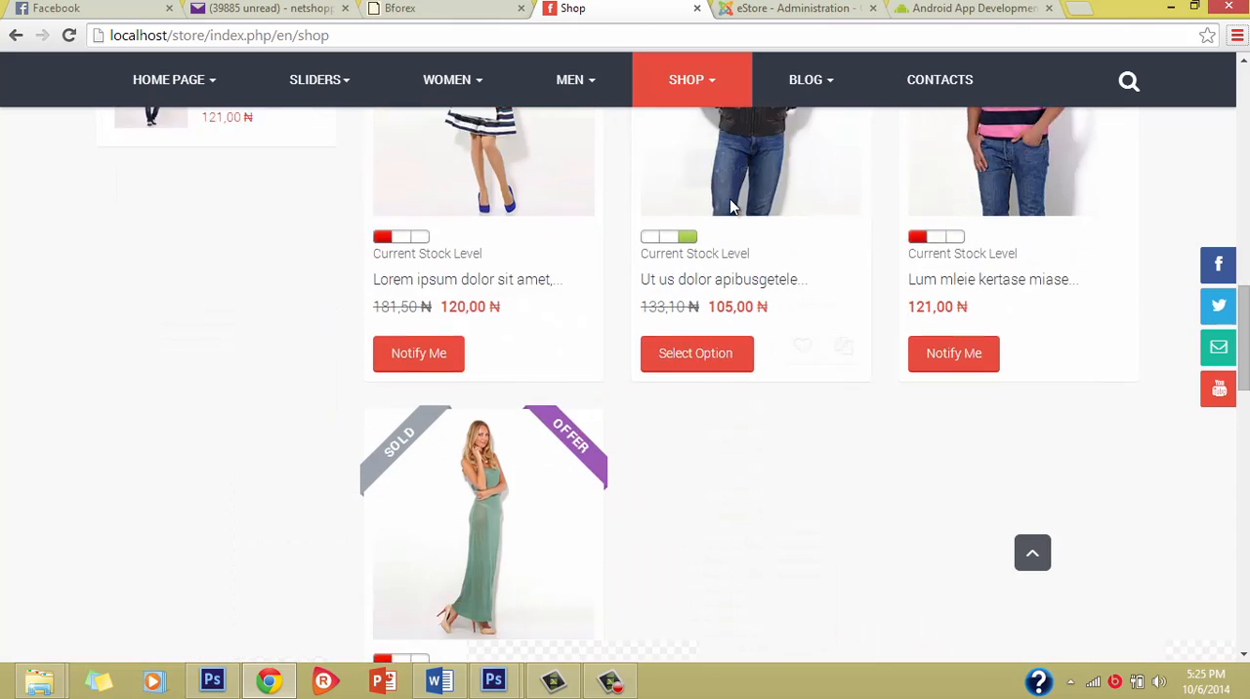
scroll(657, 543, down, 10)
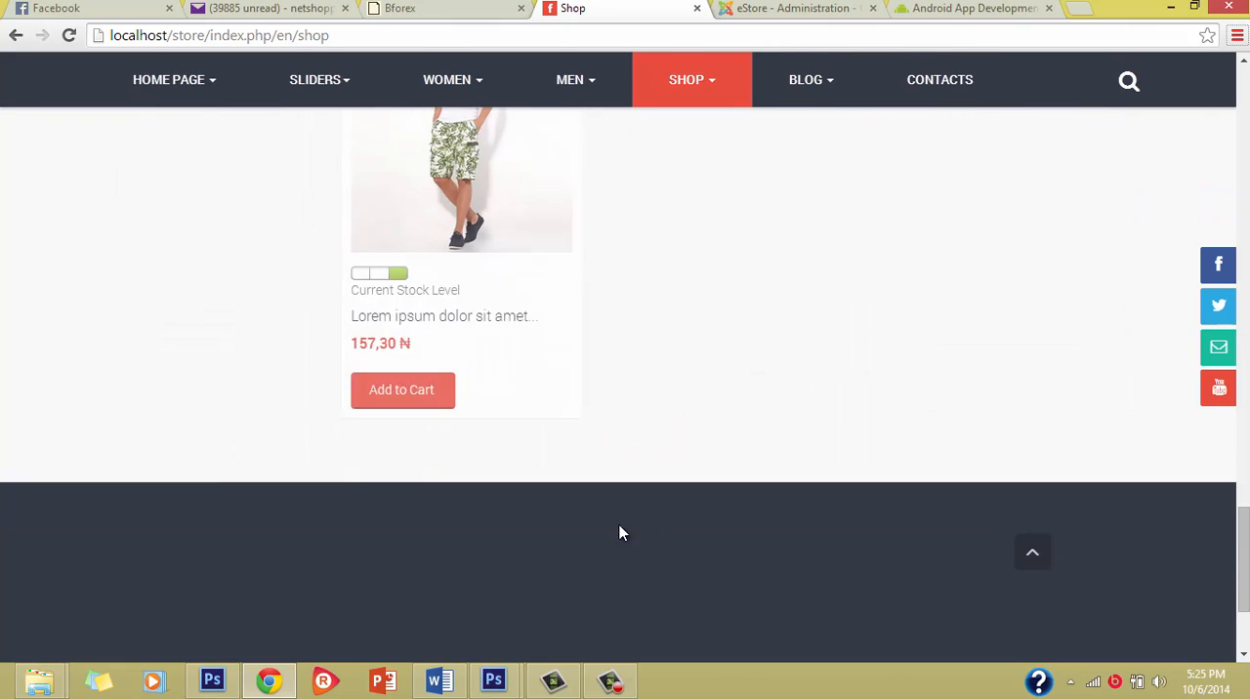
scroll(608, 526, down, 2)
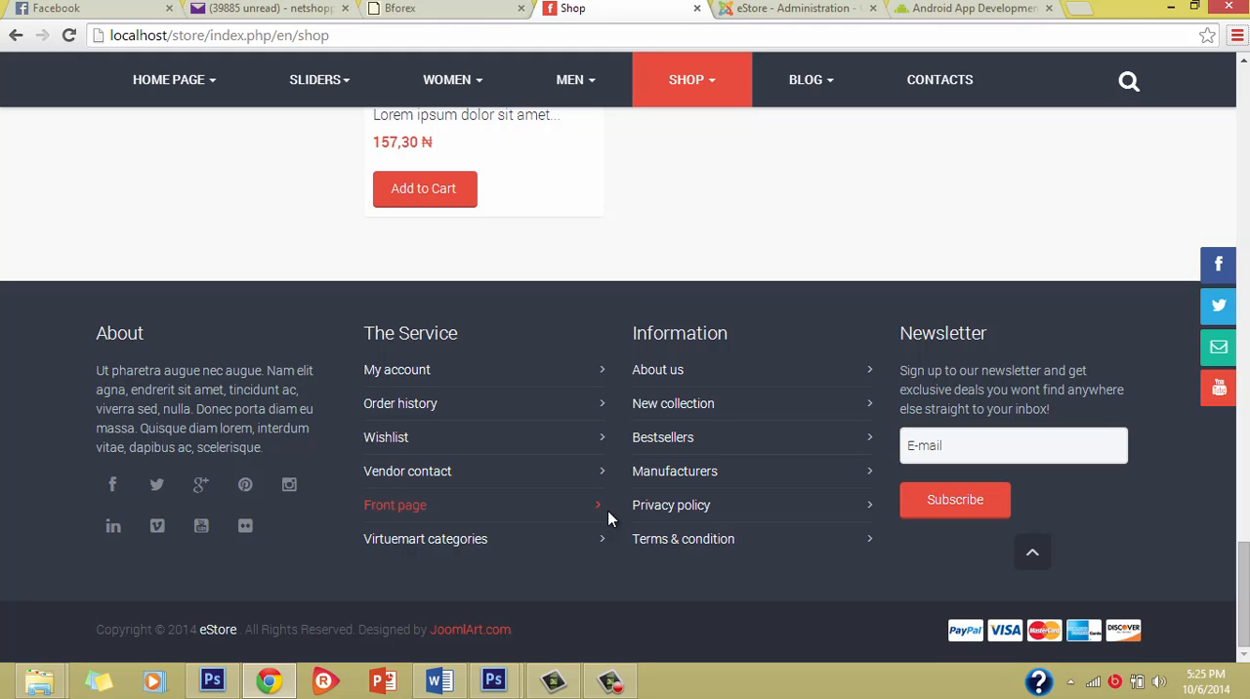
click(611, 684)
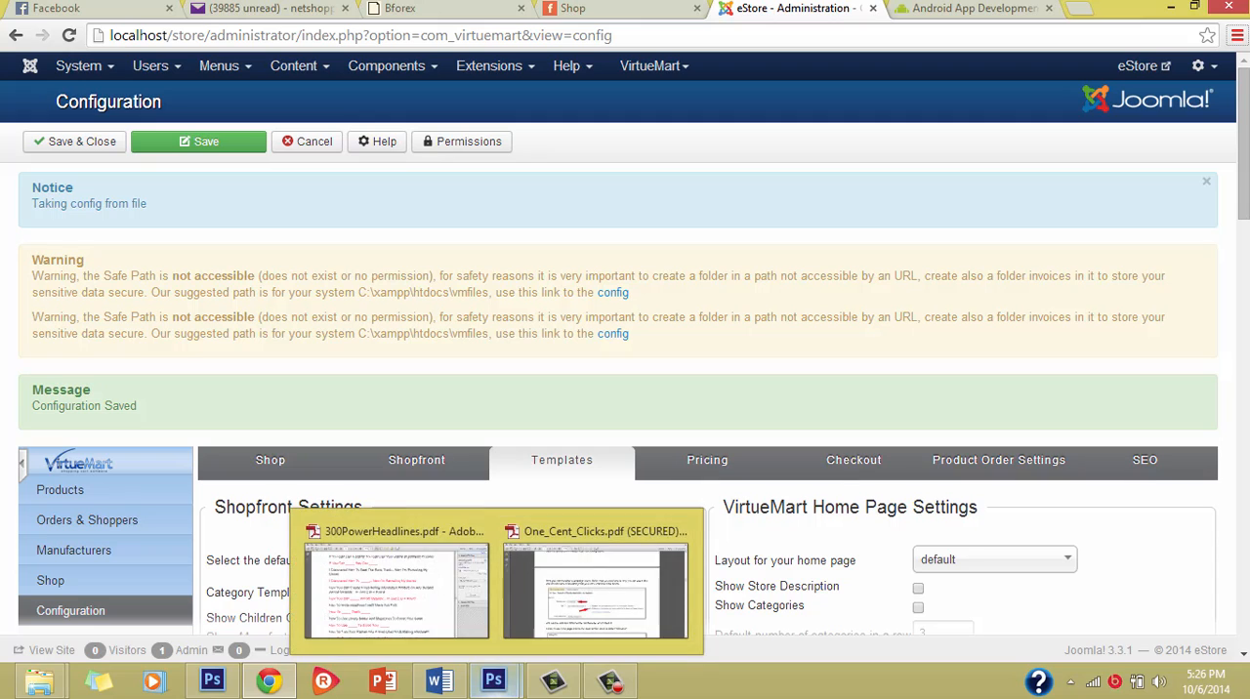
Step: Compare the home page row settings with the layout of the featured products on the Shop page
scroll(841, 529, down, 5)
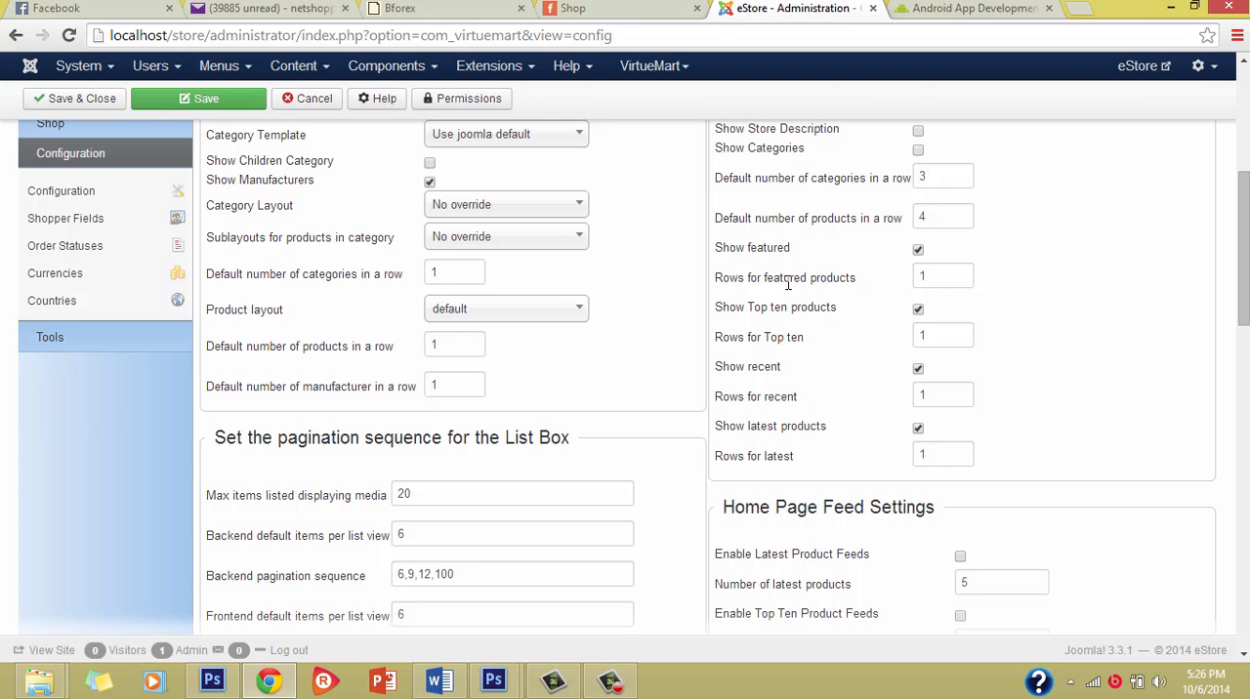
click(663, 8)
scroll(609, 234, up, 5)
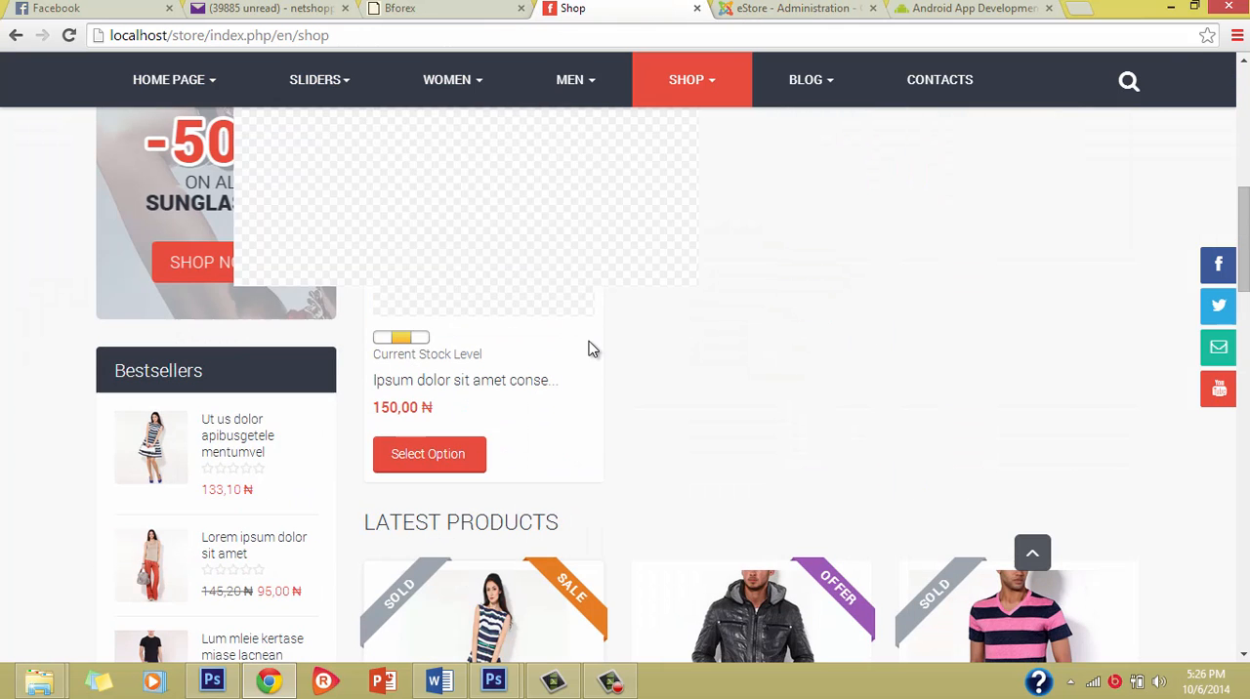
scroll(518, 340, up, 5)
scroll(518, 338, up, 5)
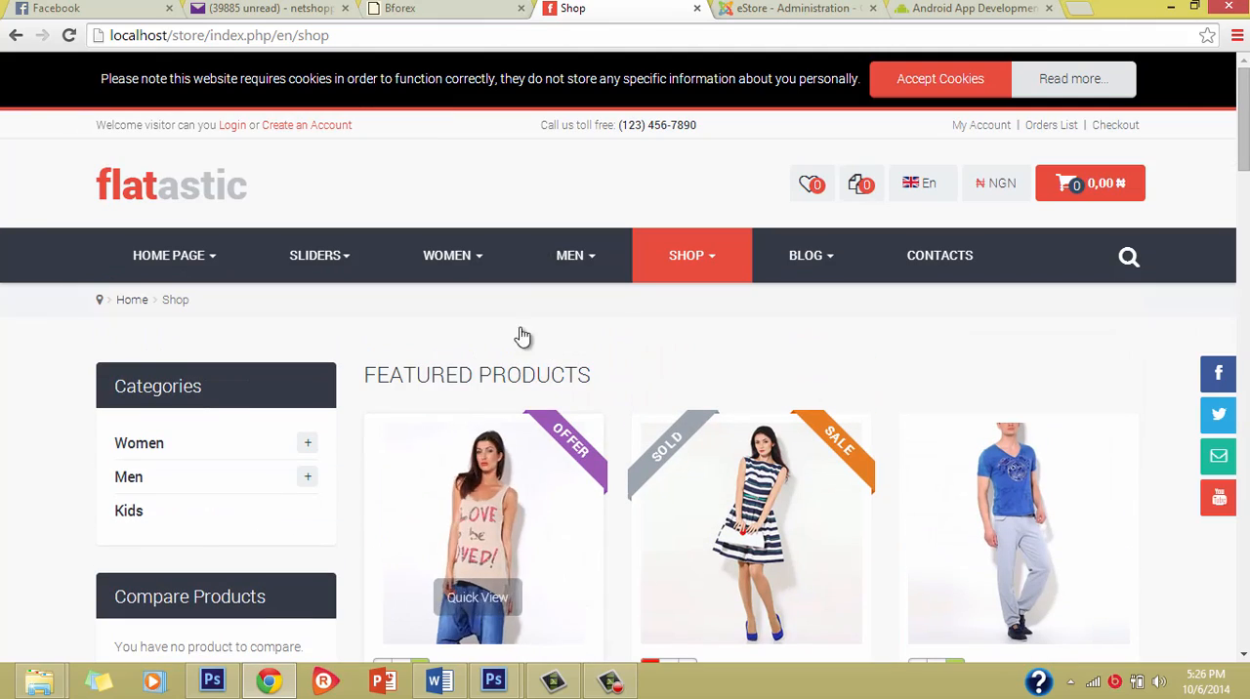
scroll(846, 469, down, 3)
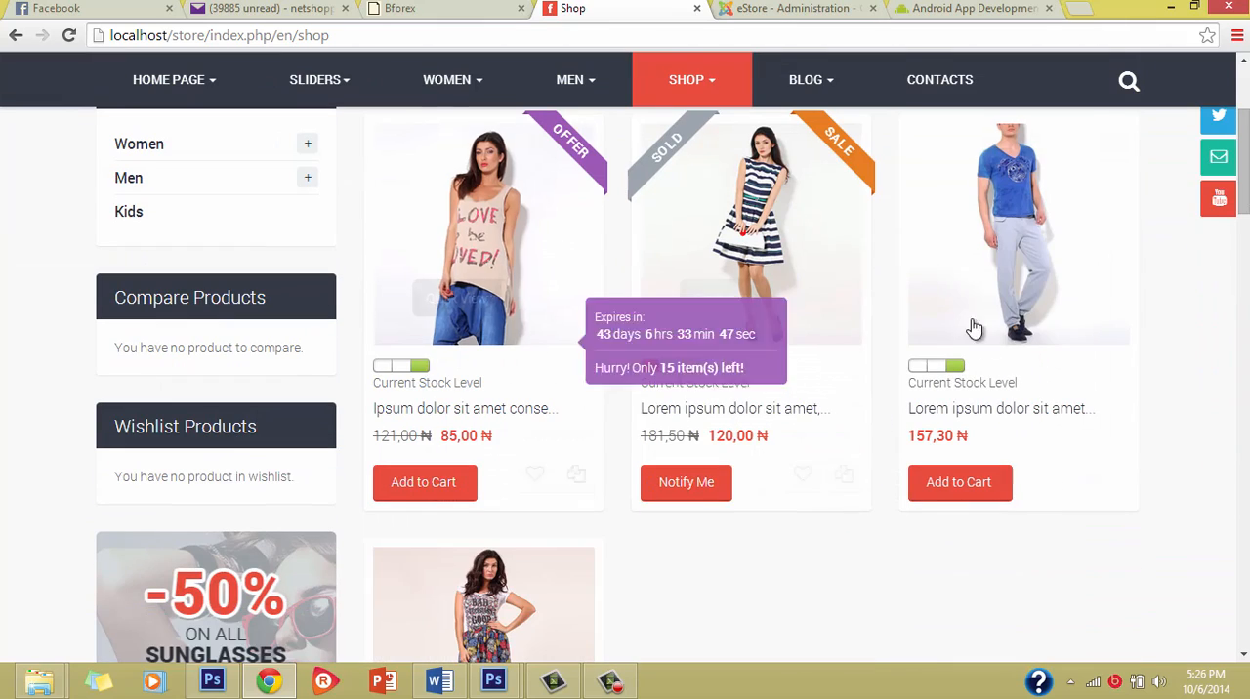
scroll(788, 479, up, 2)
scroll(879, 558, down, 3)
scroll(875, 528, up, 2)
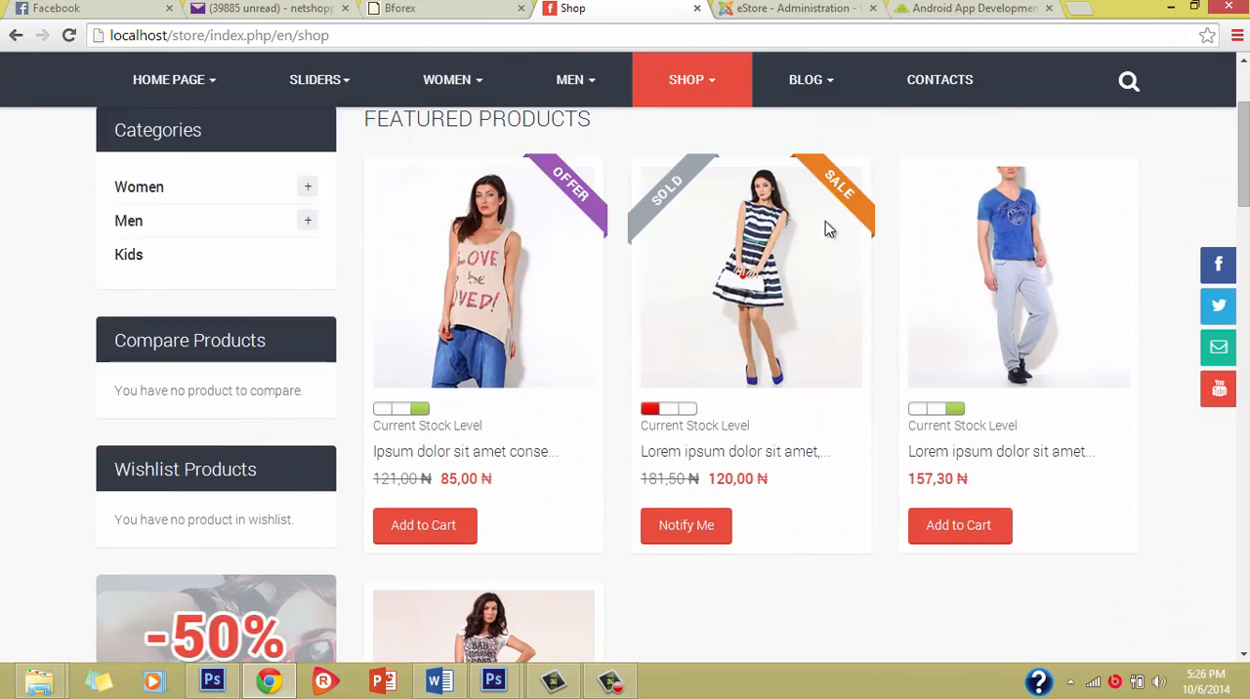
Step: Set the default number of products in a row in the VirtueMart Home Page Settings back to 3
click(800, 6)
scroll(921, 294, up, 2)
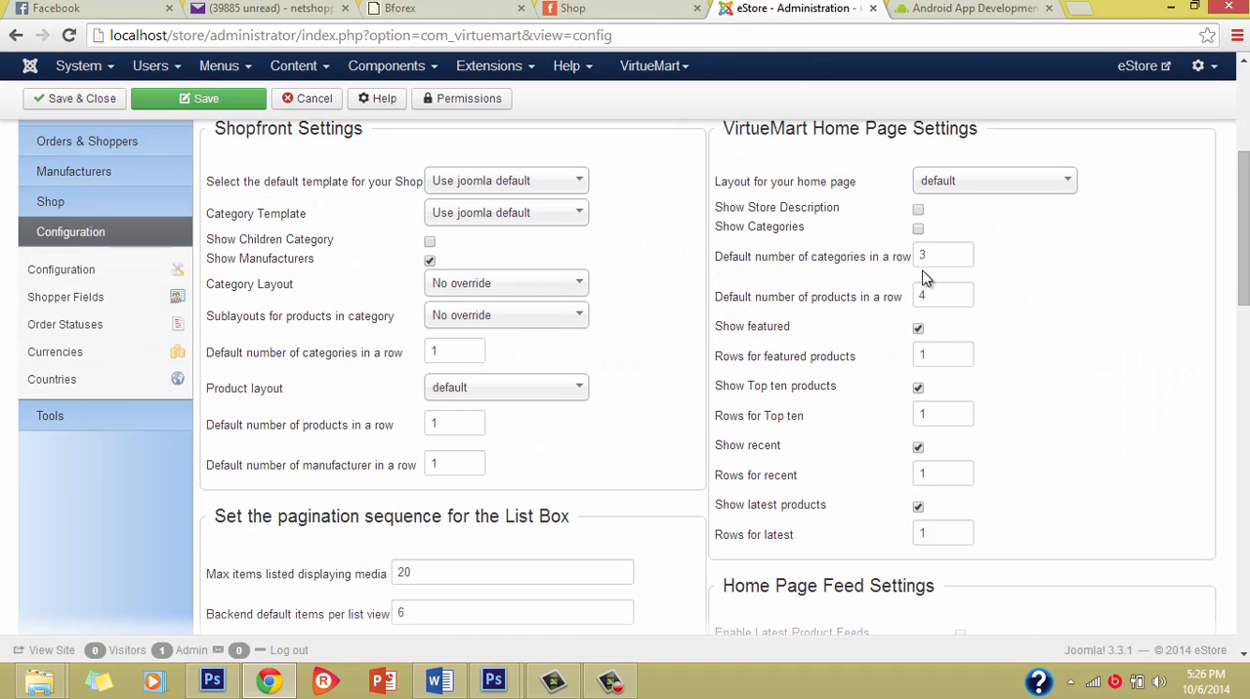
double_click(922, 301)
text(3)
scroll(922, 531, down, 1)
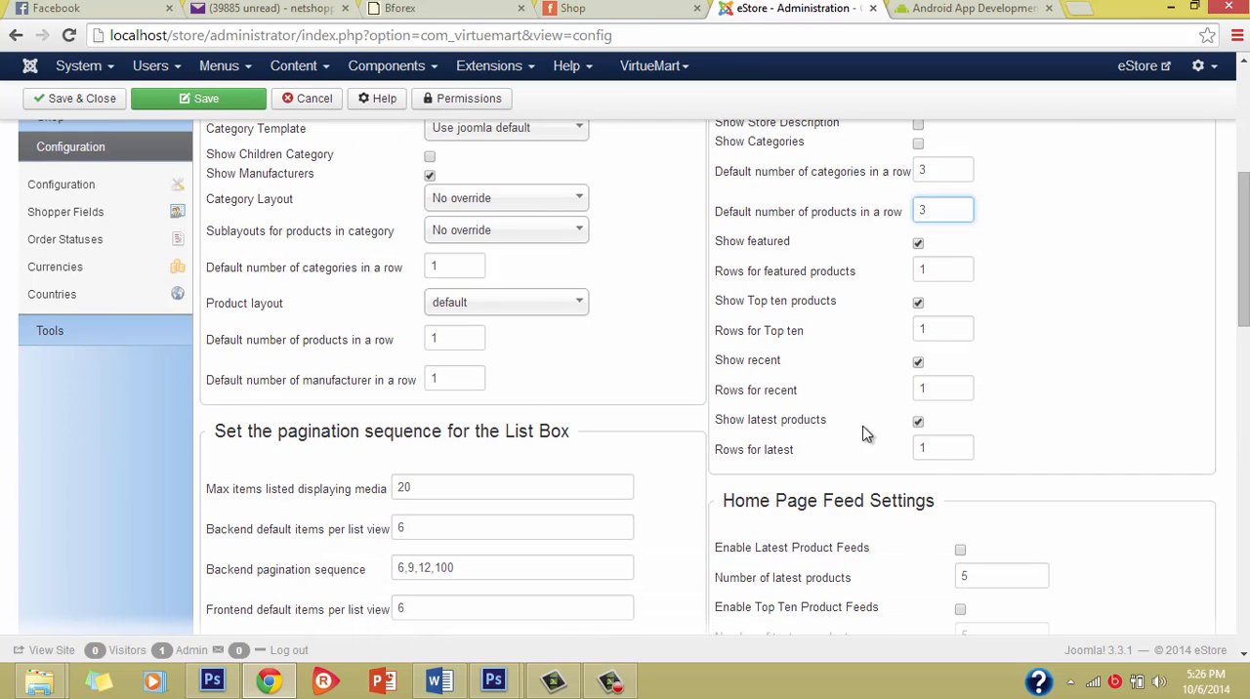
Step: Review the featured, latest and top ten product sections on the Shop page
key(ctrl+shift+Tab)
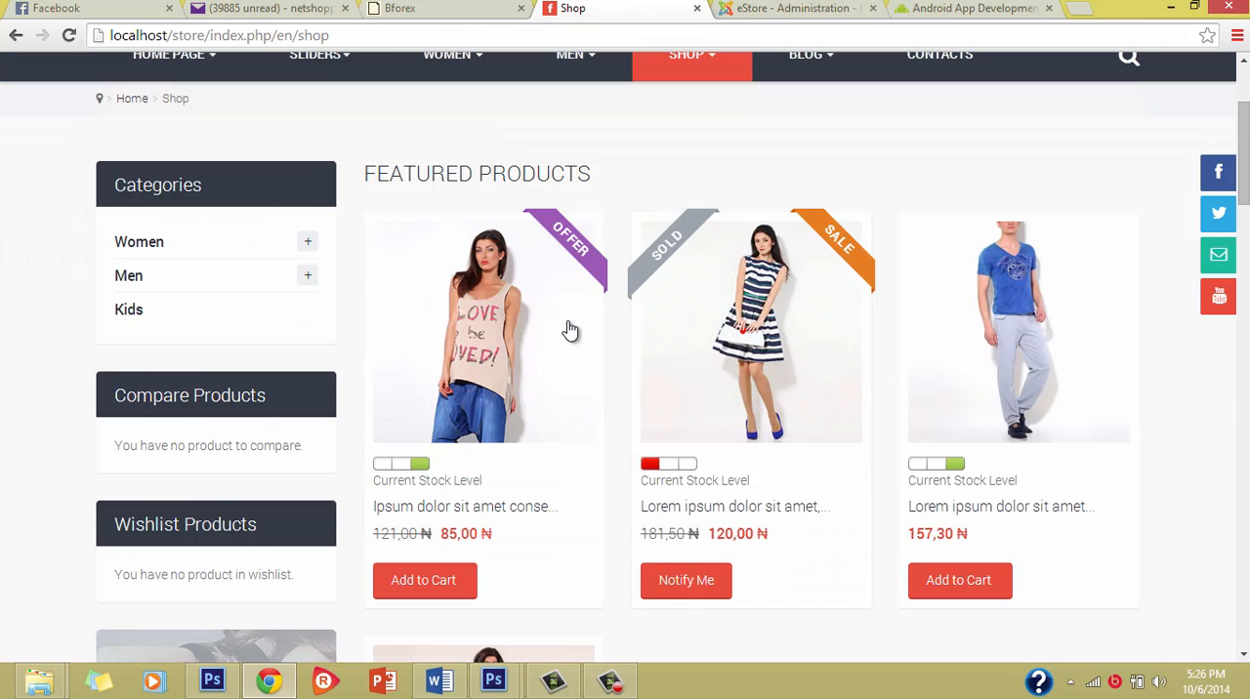
scroll(567, 332, down, 8)
scroll(491, 334, down, 10)
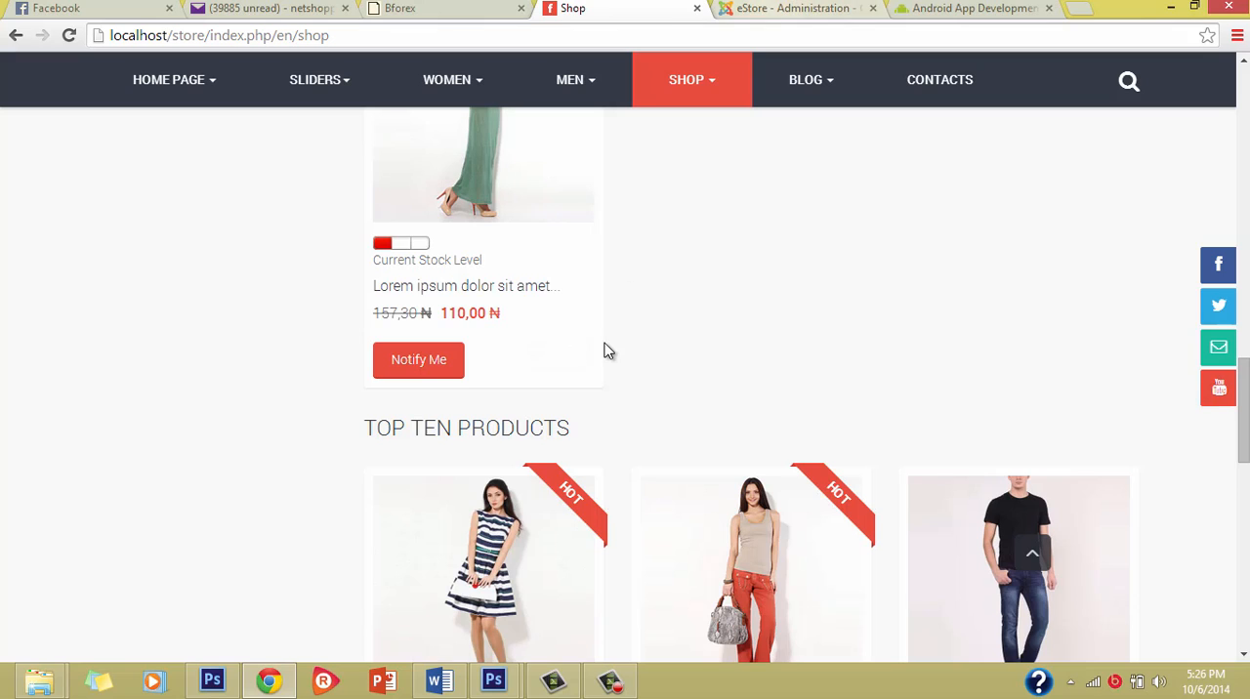
scroll(596, 342, down, 1)
Step: Return to the template configuration and review the home page row and feed settings
click(792, 8)
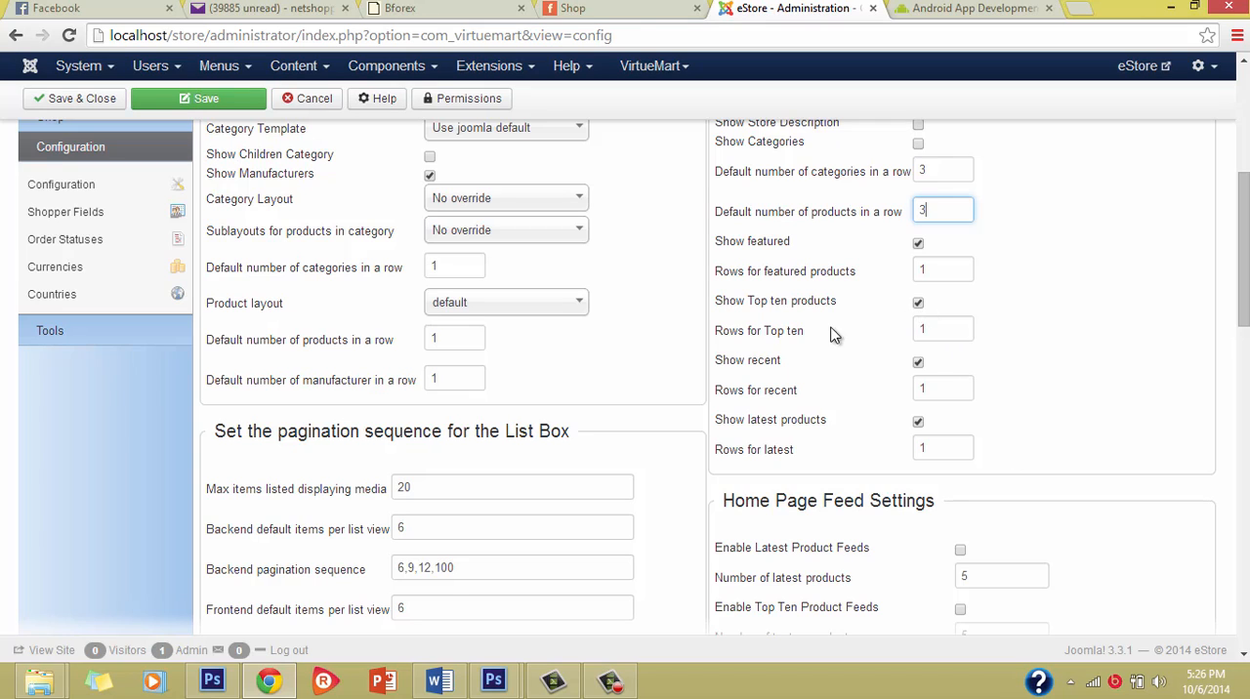
scroll(864, 444, down, 3)
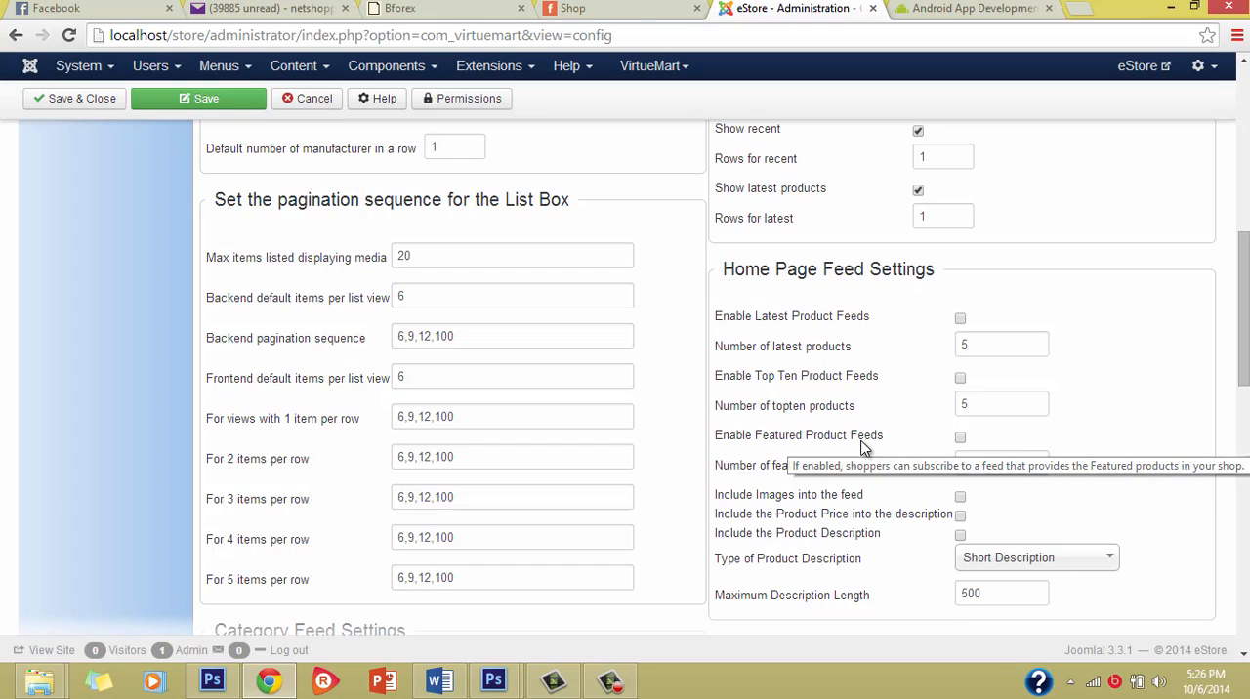
key(Return)
Step: Open the pricing configuration and examine the Price Configuration options and the Show Following Prices table down to Unit price
click(720, 467)
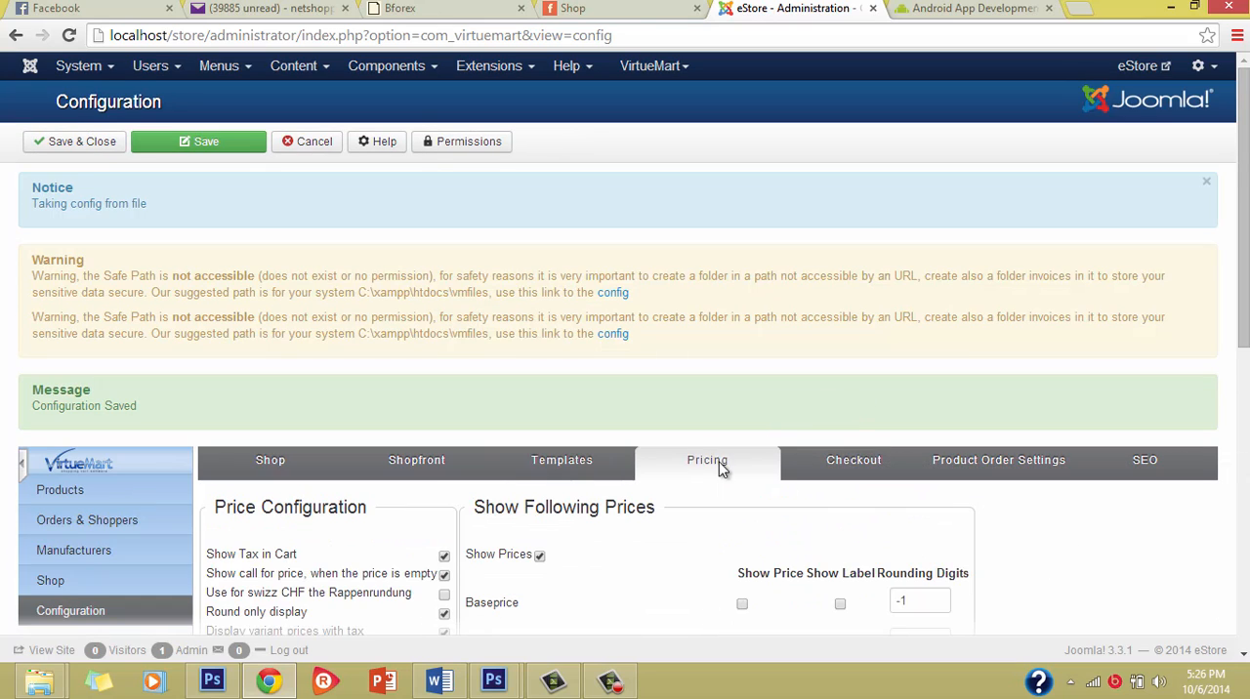
scroll(743, 591, down, 3)
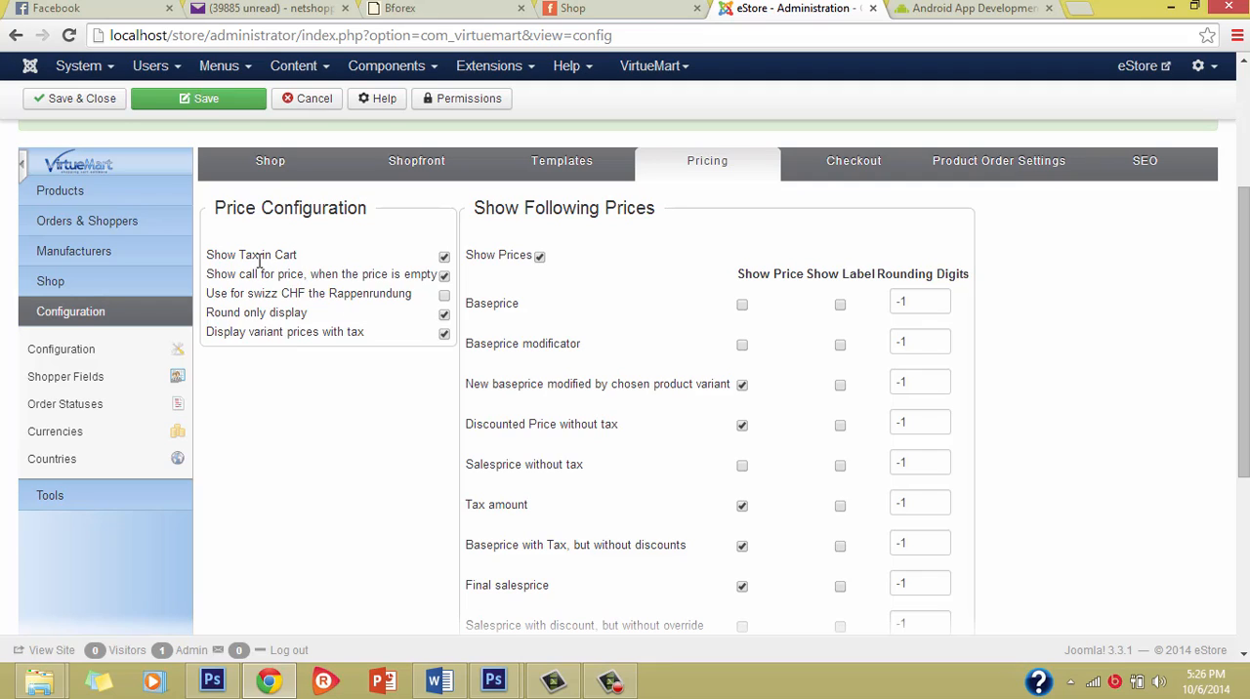
mouse_move(260, 262)
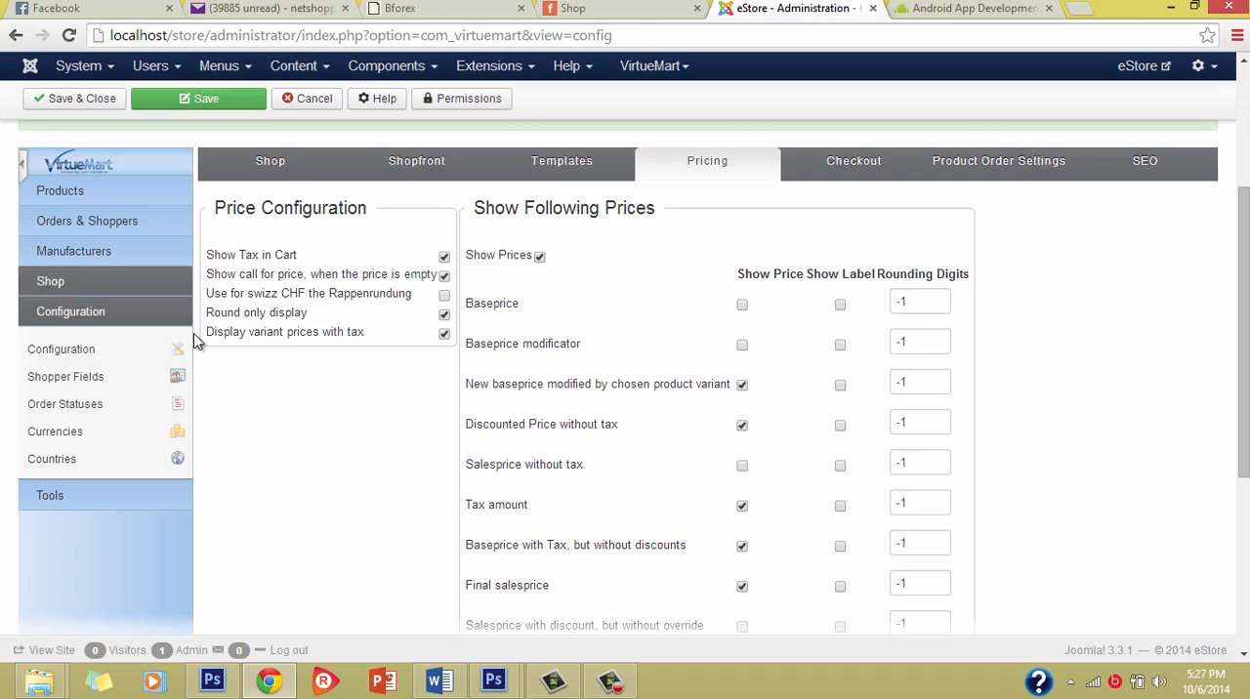
scroll(435, 332, up, 1)
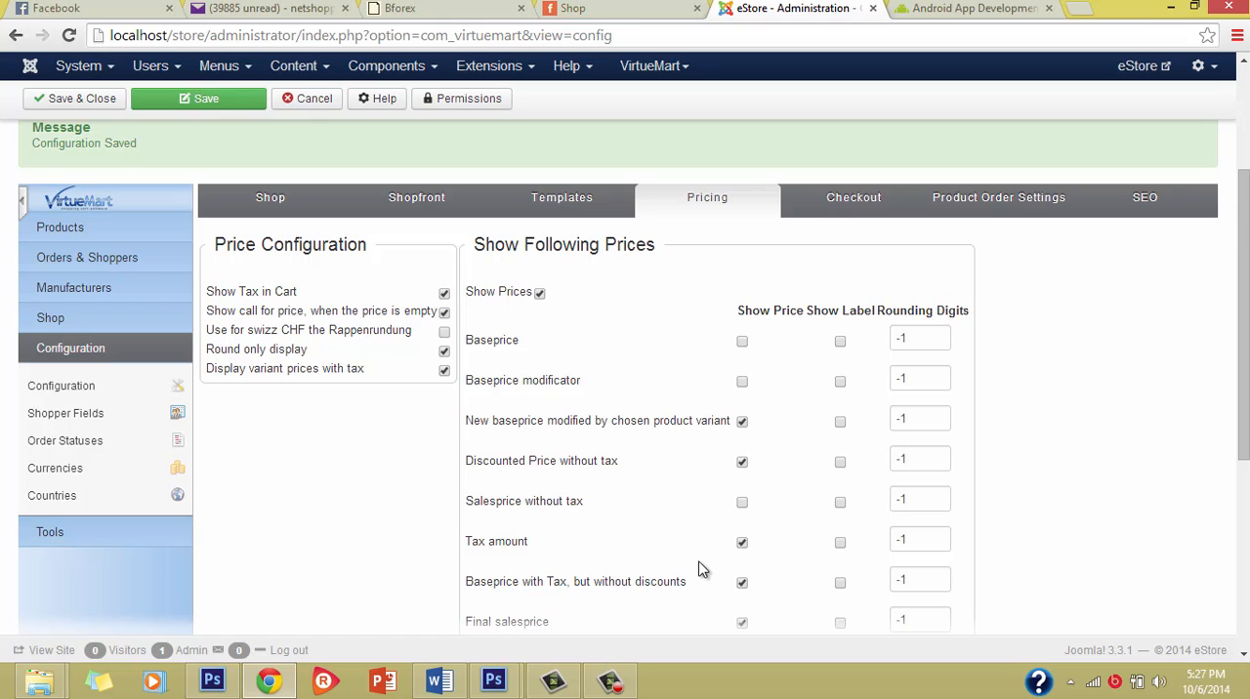
scroll(689, 538, up, 1)
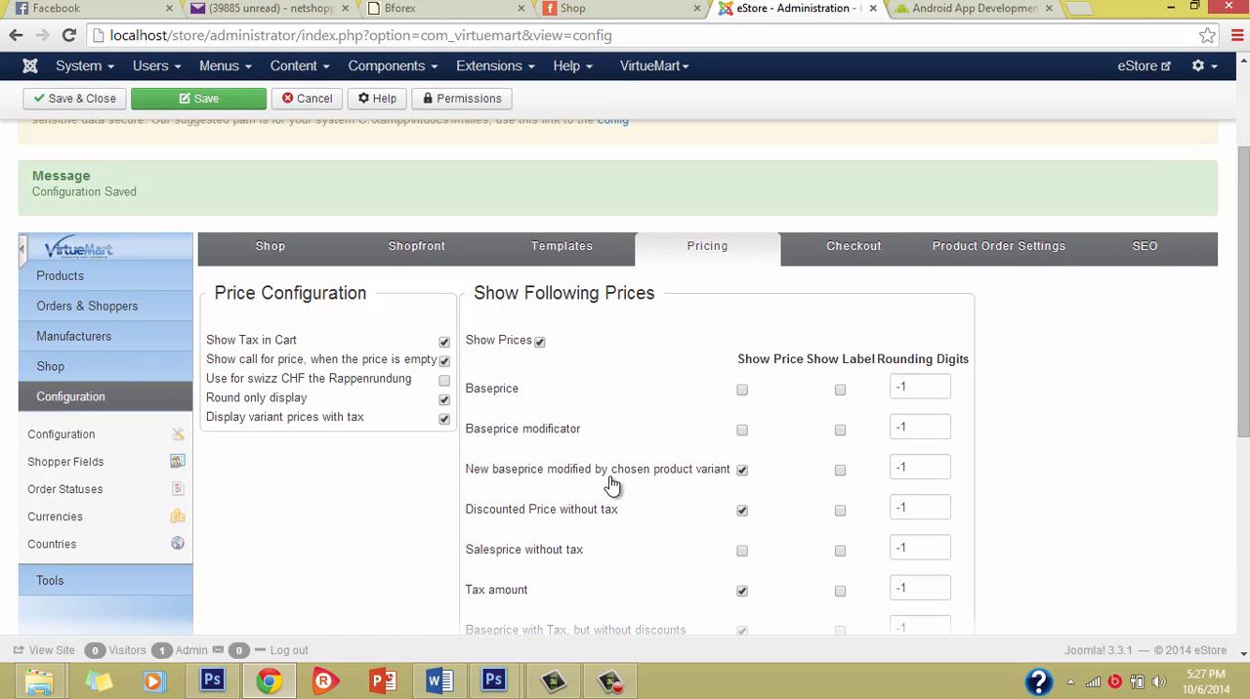
scroll(614, 479, down, 2)
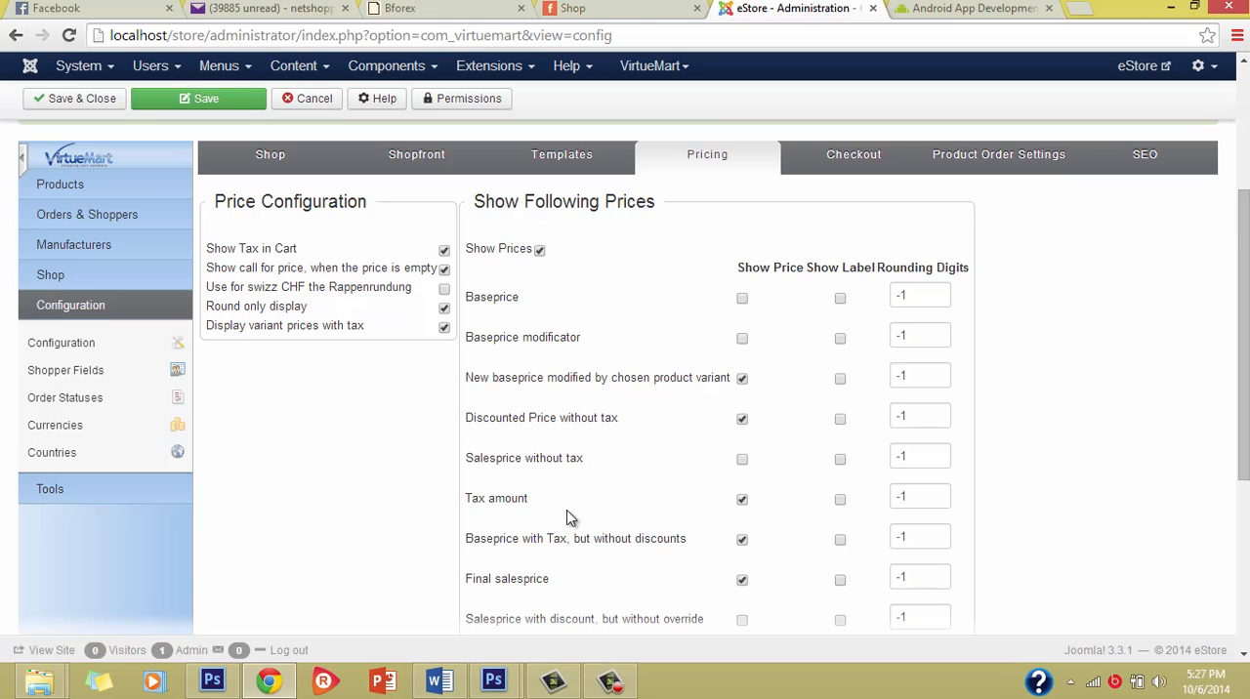
scroll(579, 518, down, 1)
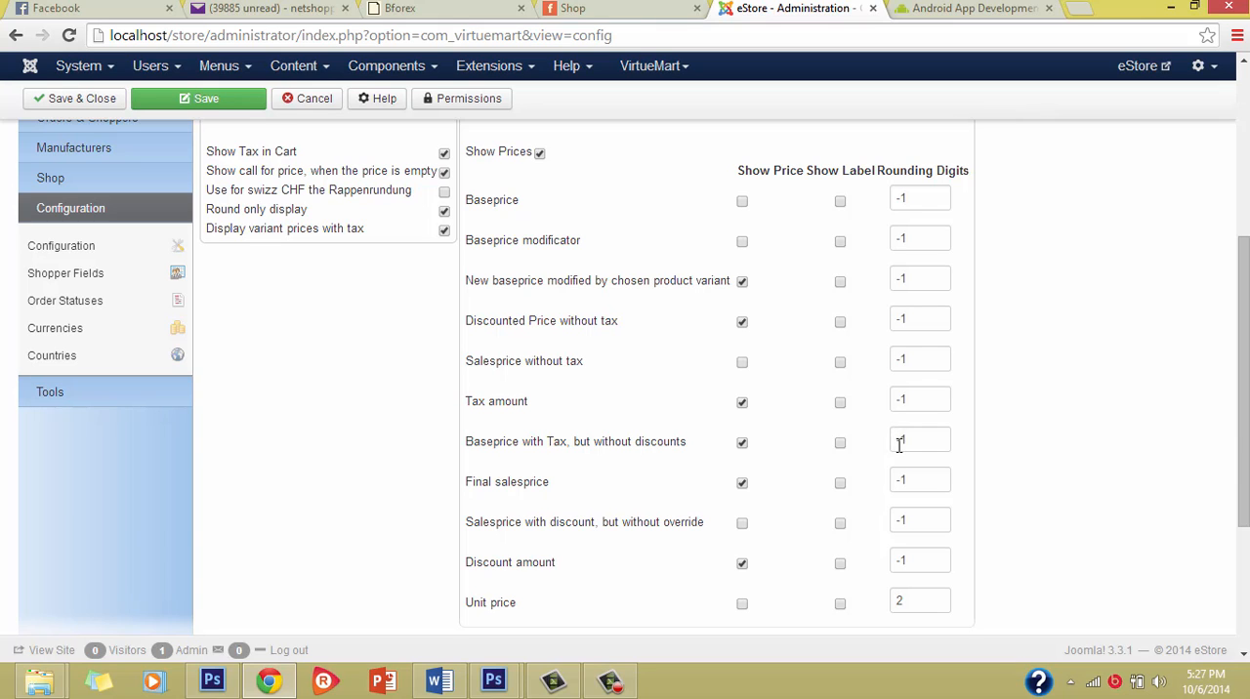
scroll(808, 479, down, 2)
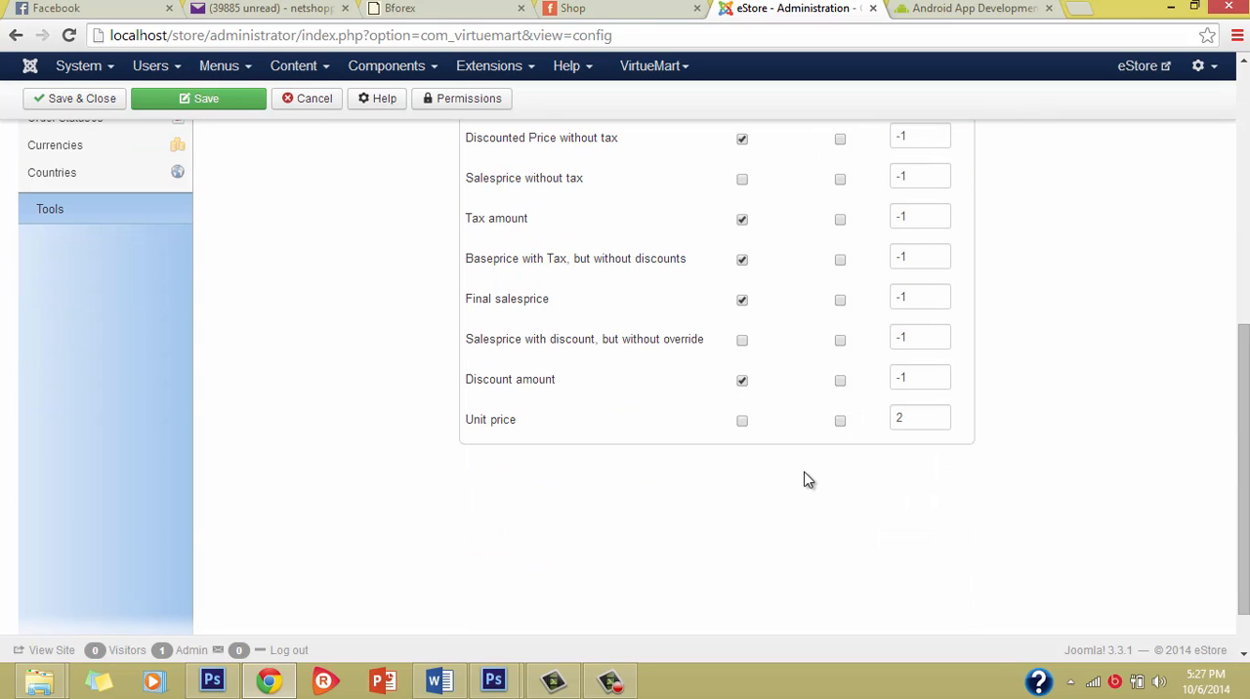
scroll(557, 354, up, 5)
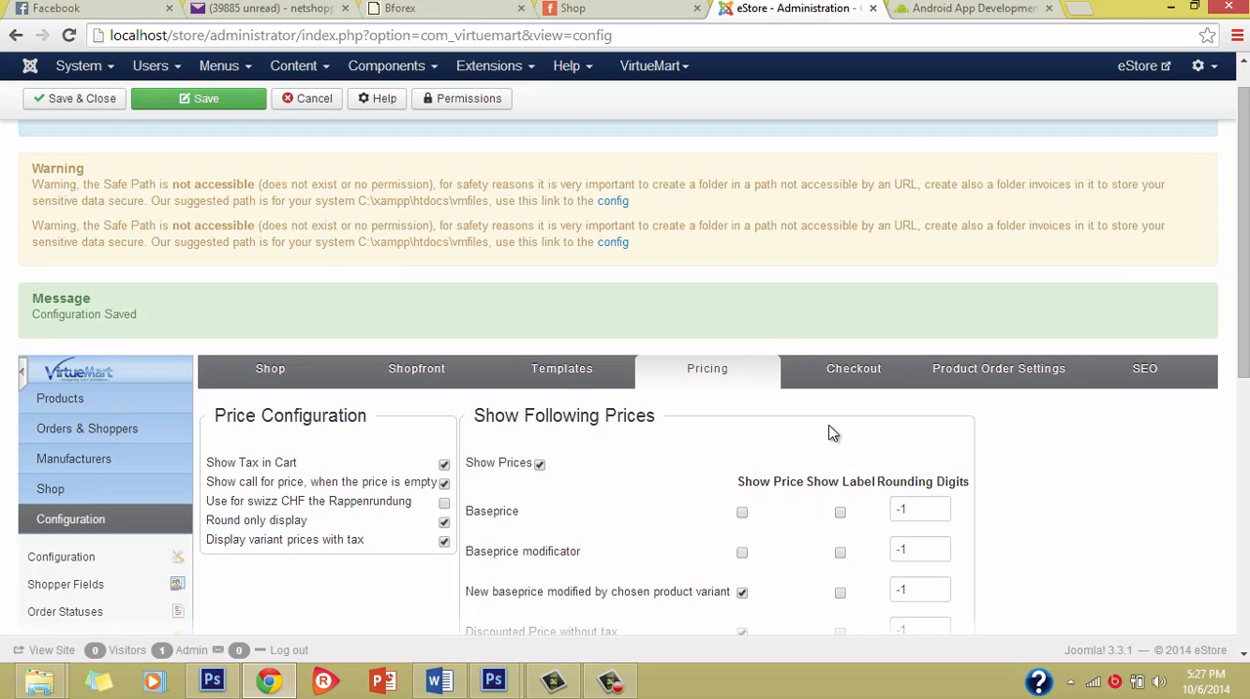
Step: Open the checkout configuration and review the Checkout Settings down to the default order status options
click(846, 379)
scroll(531, 598, down, 3)
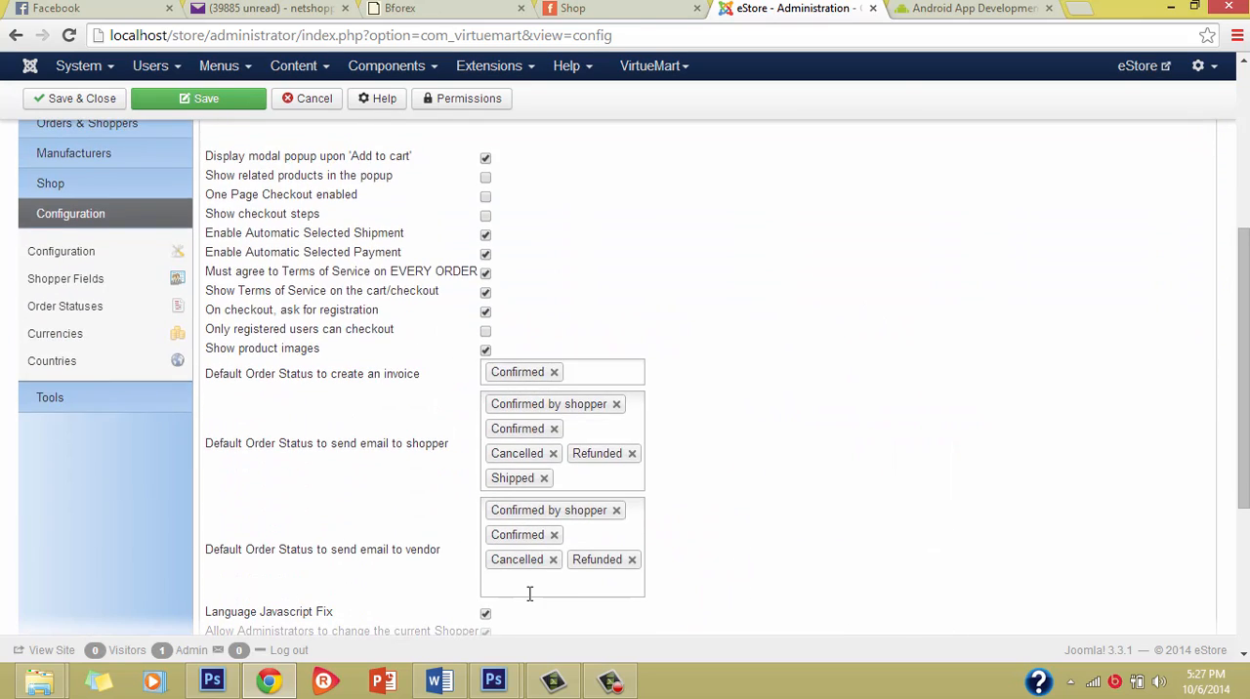
scroll(461, 418, up, 2)
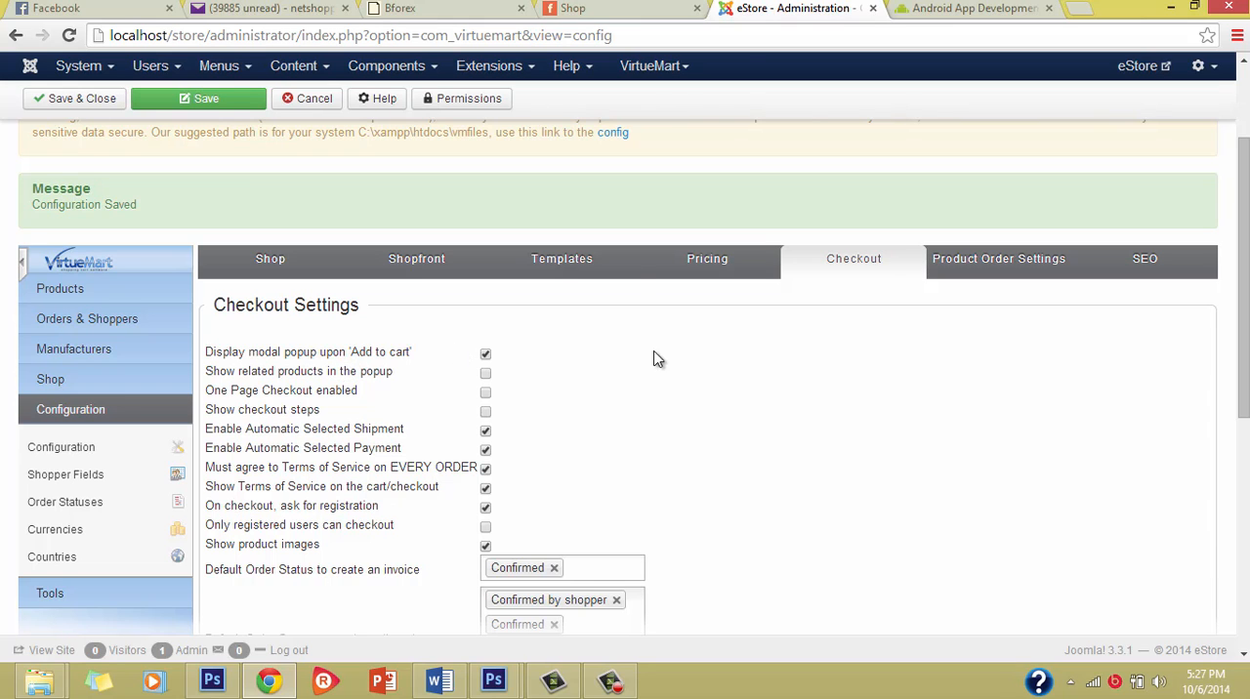
Step: On the Shop page, add the striped dress "Ut us dolor apibusgetele..." from Top Ten Products to the cart
click(613, 8)
scroll(684, 332, down, 2)
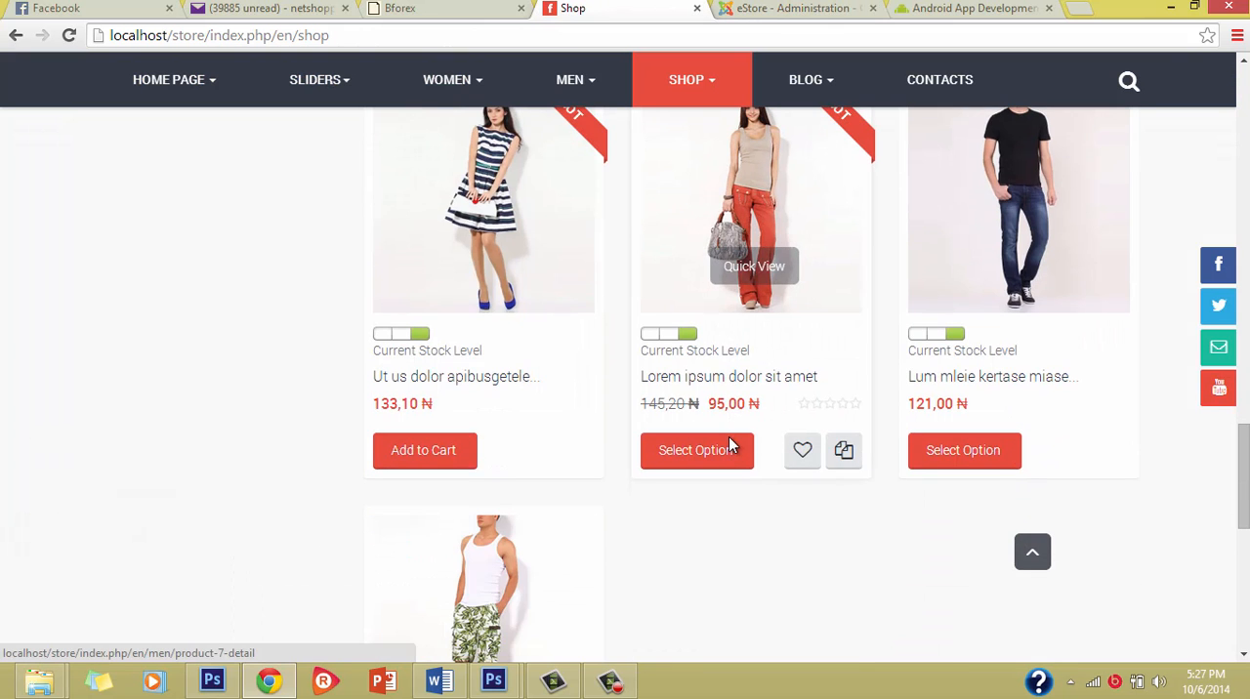
click(777, 10)
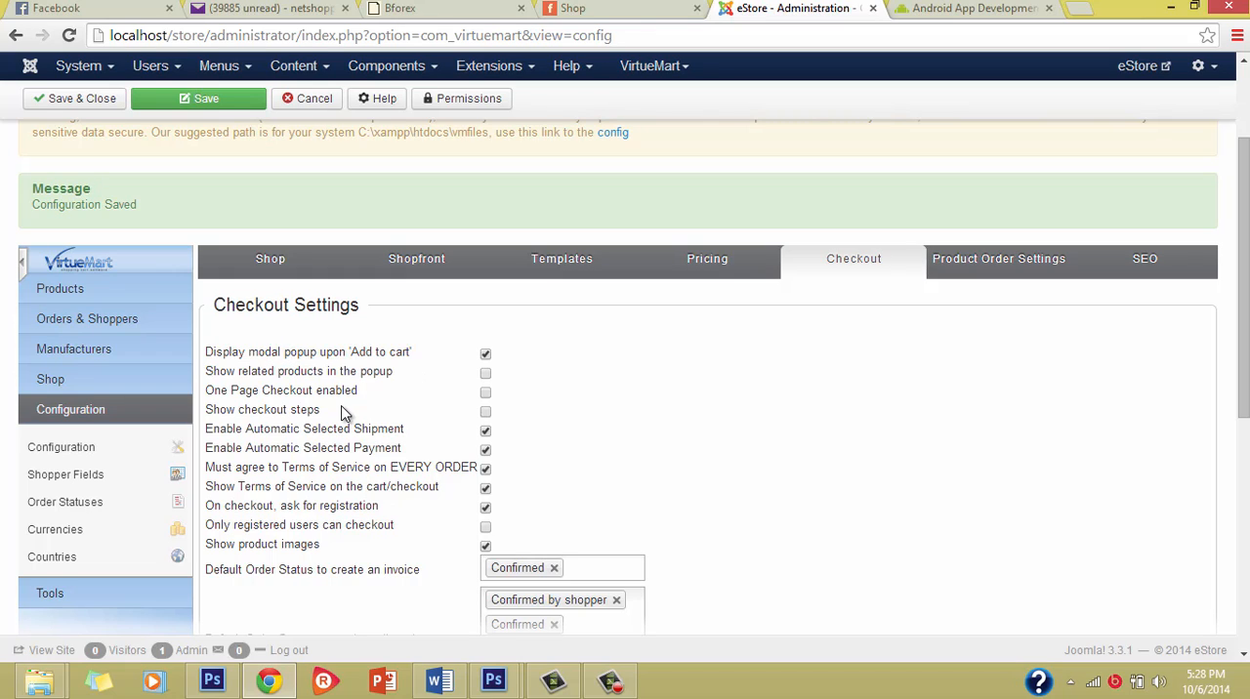
click(605, 9)
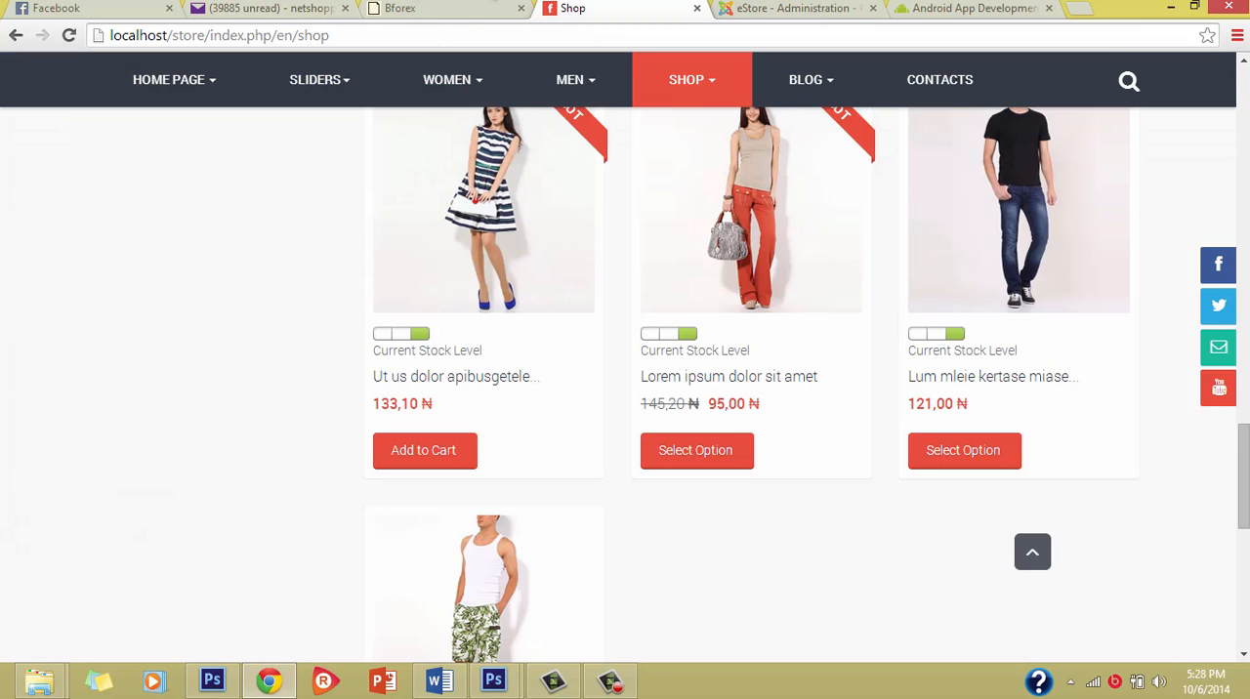
scroll(877, 541, down, 1)
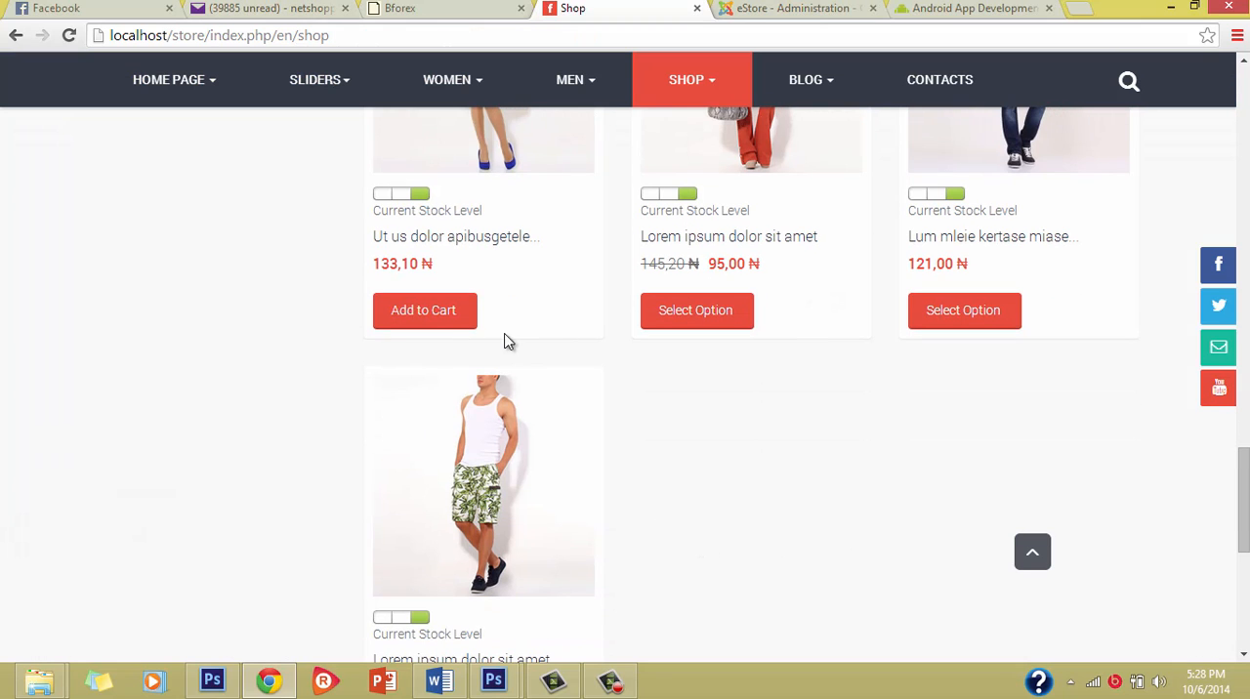
click(473, 330)
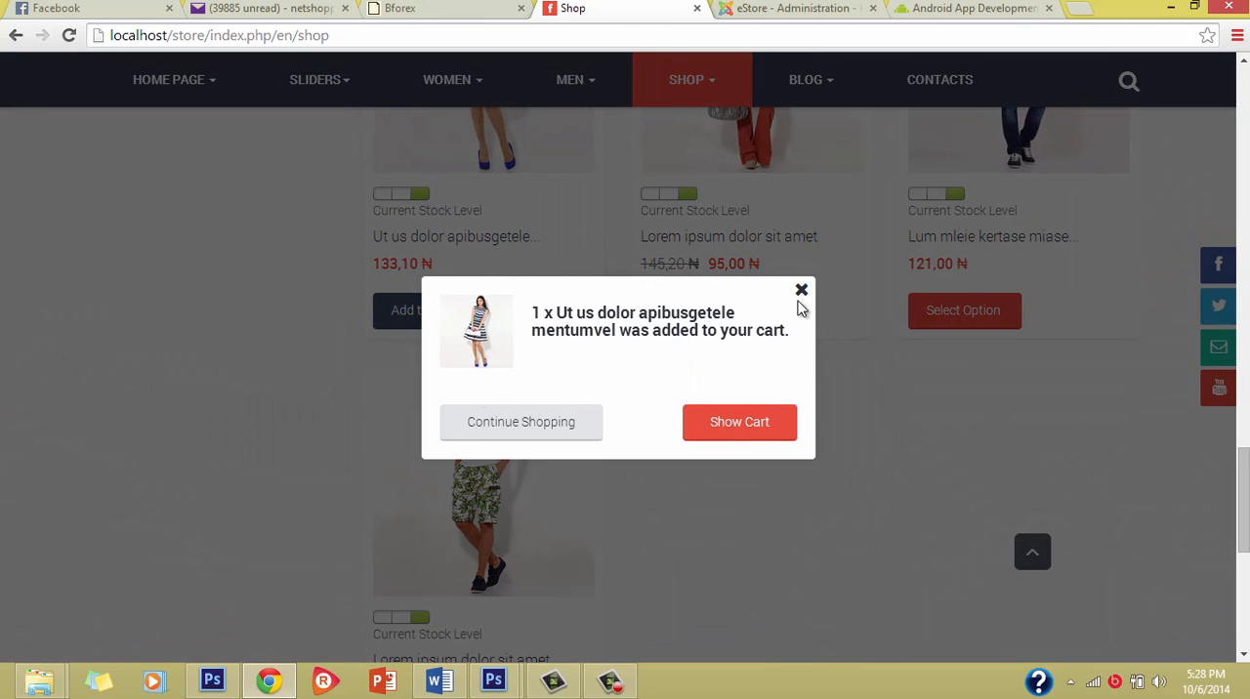
Step: Enable "Show related products in the popup" in the Checkout Settings and save the configuration
click(811, 9)
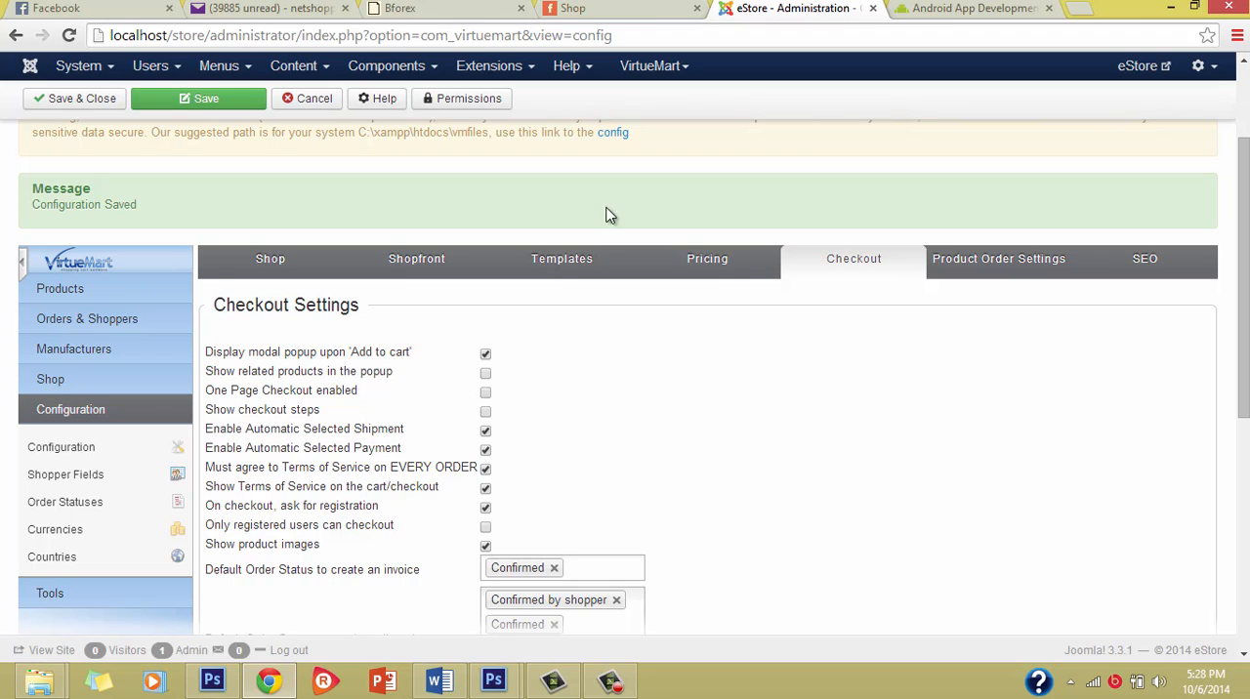
click(485, 377)
click(205, 100)
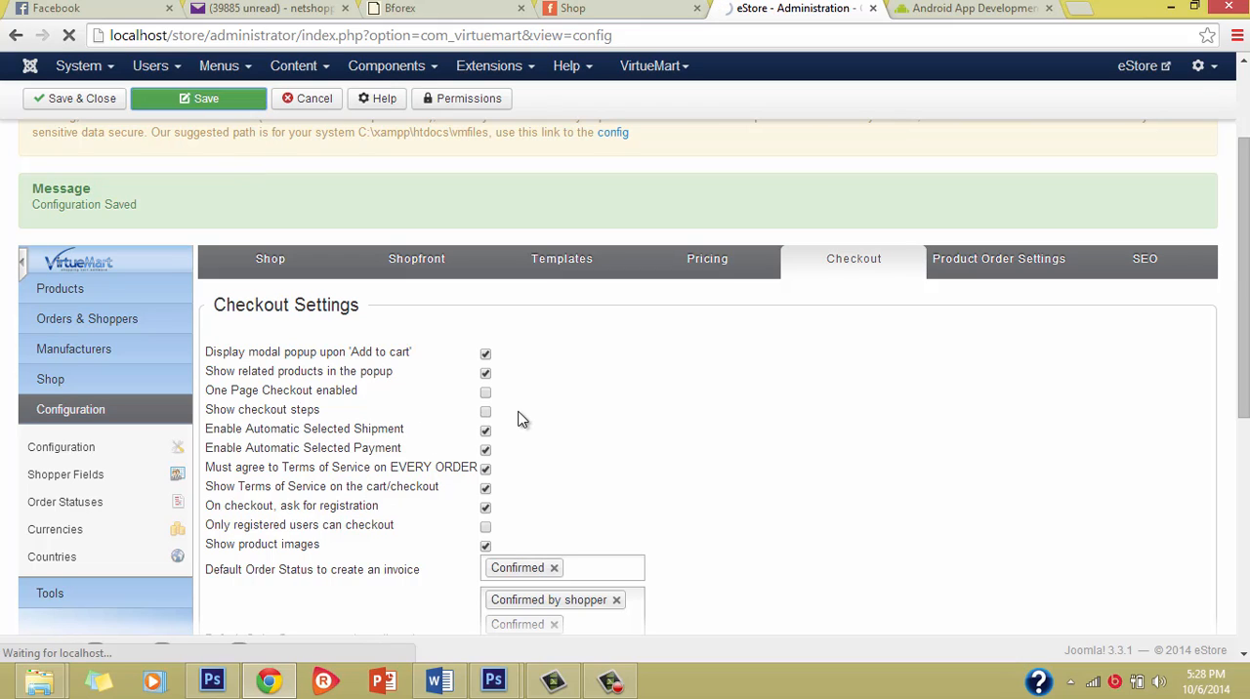
Step: Return to the Shop page, close the added-to-cart popup and reload the page
click(667, 5)
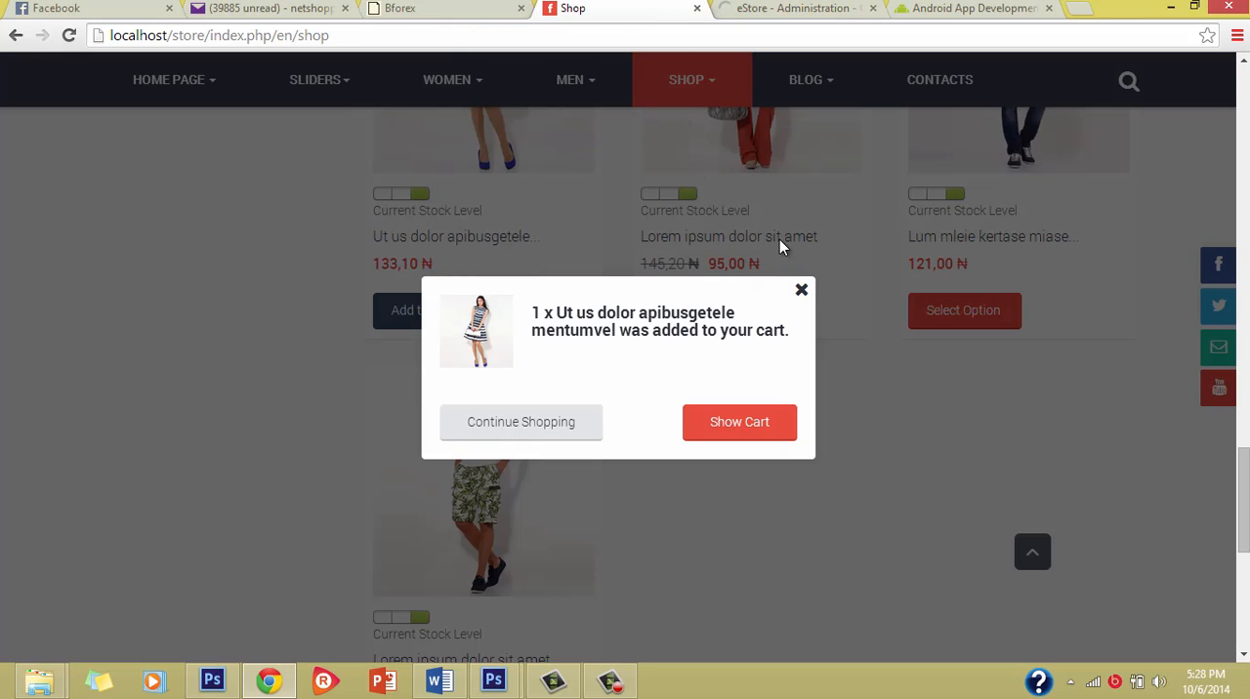
click(803, 291)
scroll(300, 306, down, 8)
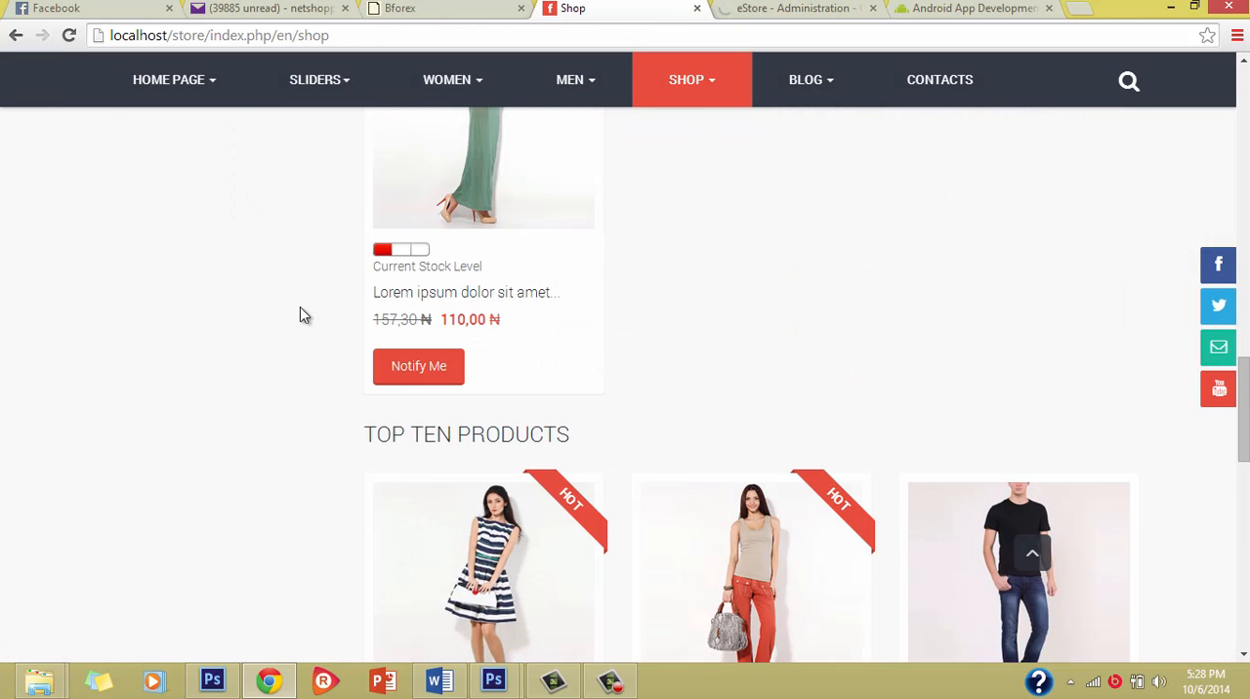
click(69, 35)
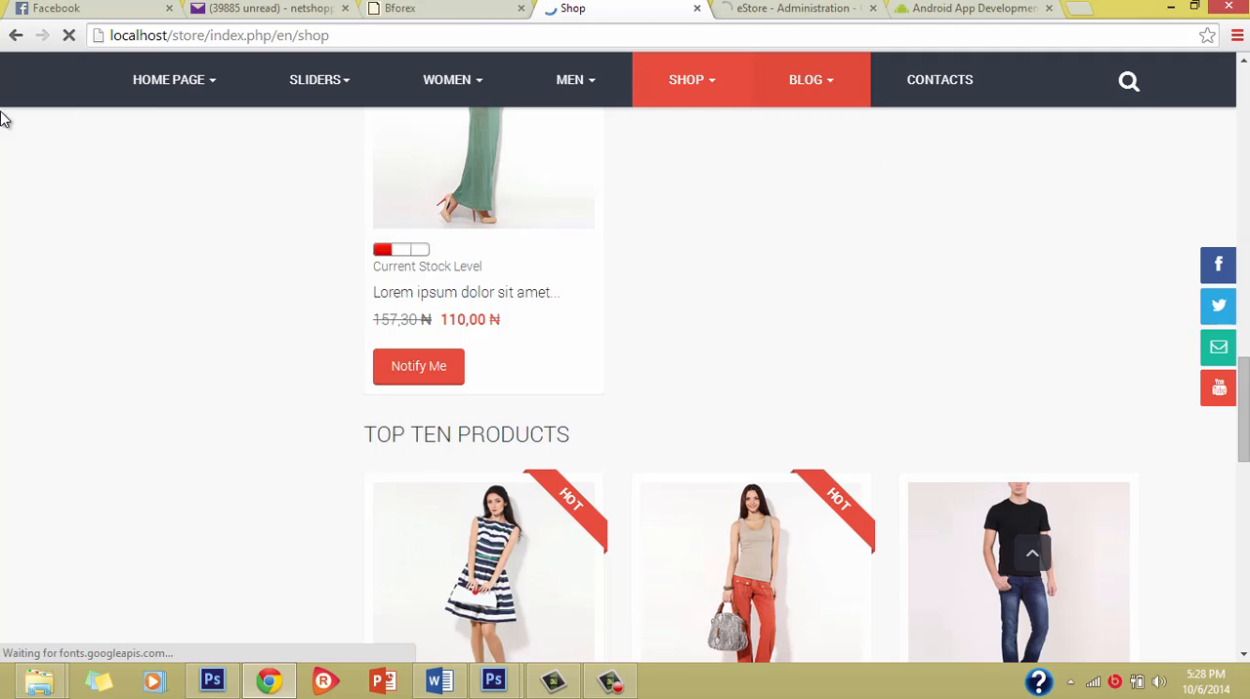
click(69, 39)
click(69, 39)
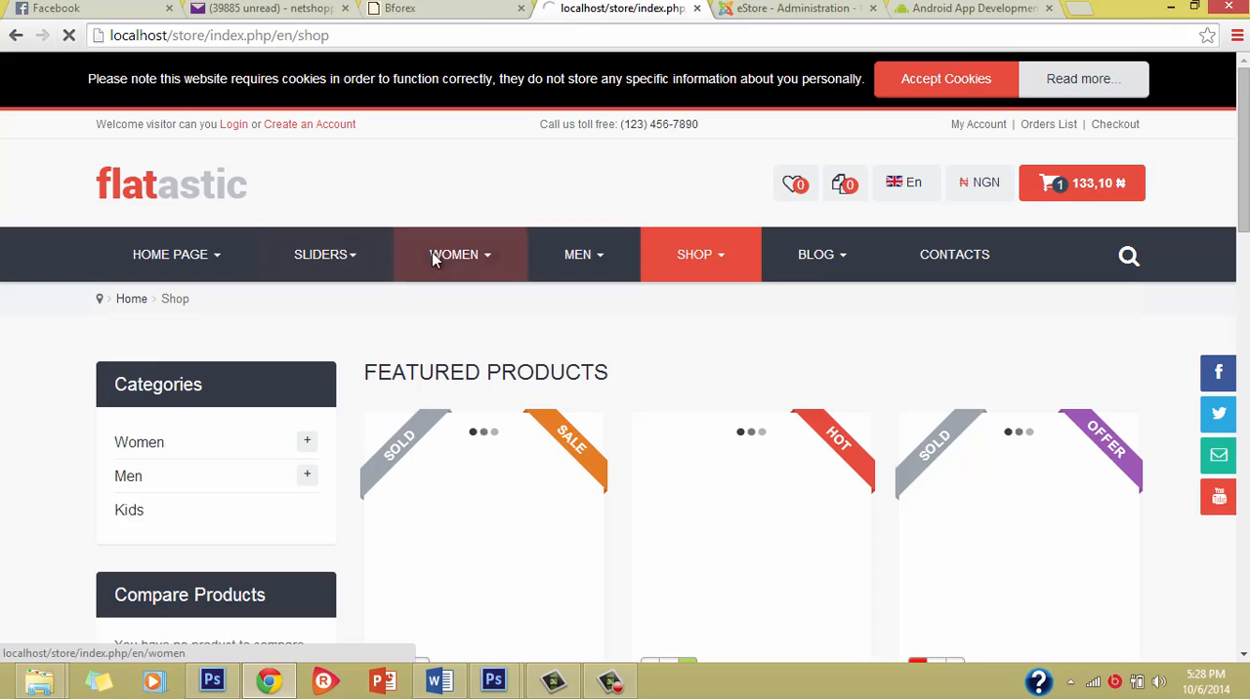
Step: Examine the featured, latest and top ten product sections of the reloaded Shop page down to the footer
scroll(322, 251, down, 5)
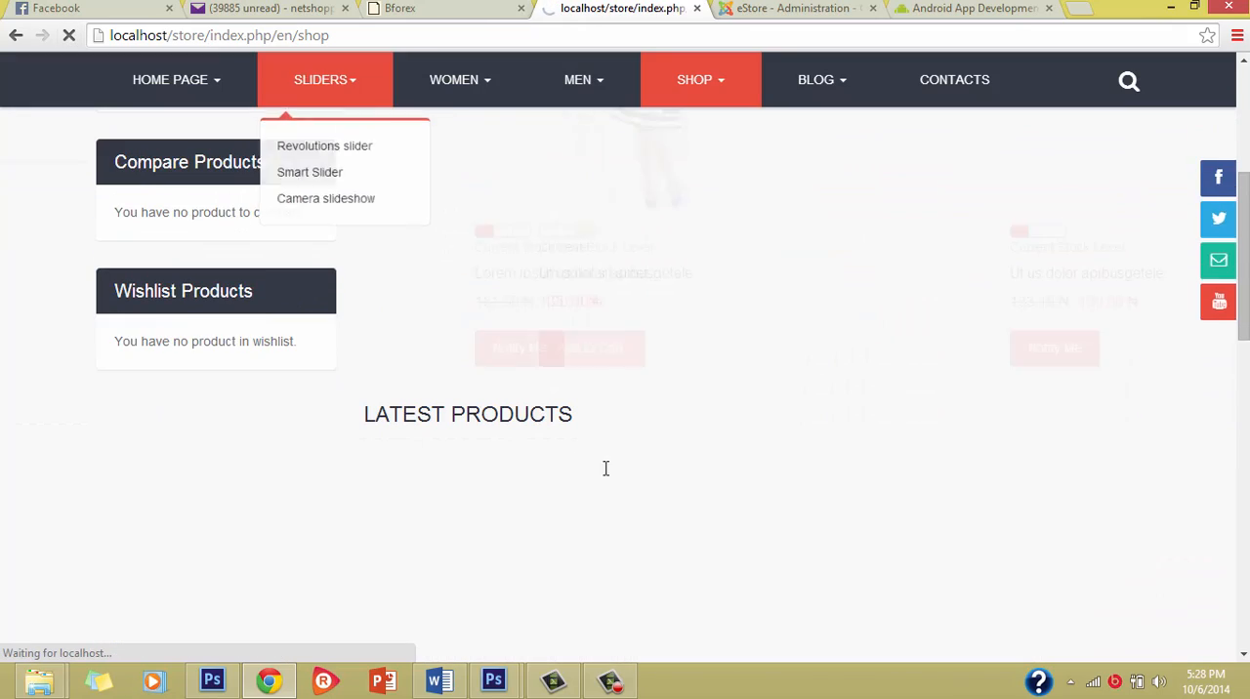
scroll(605, 471, down, 6)
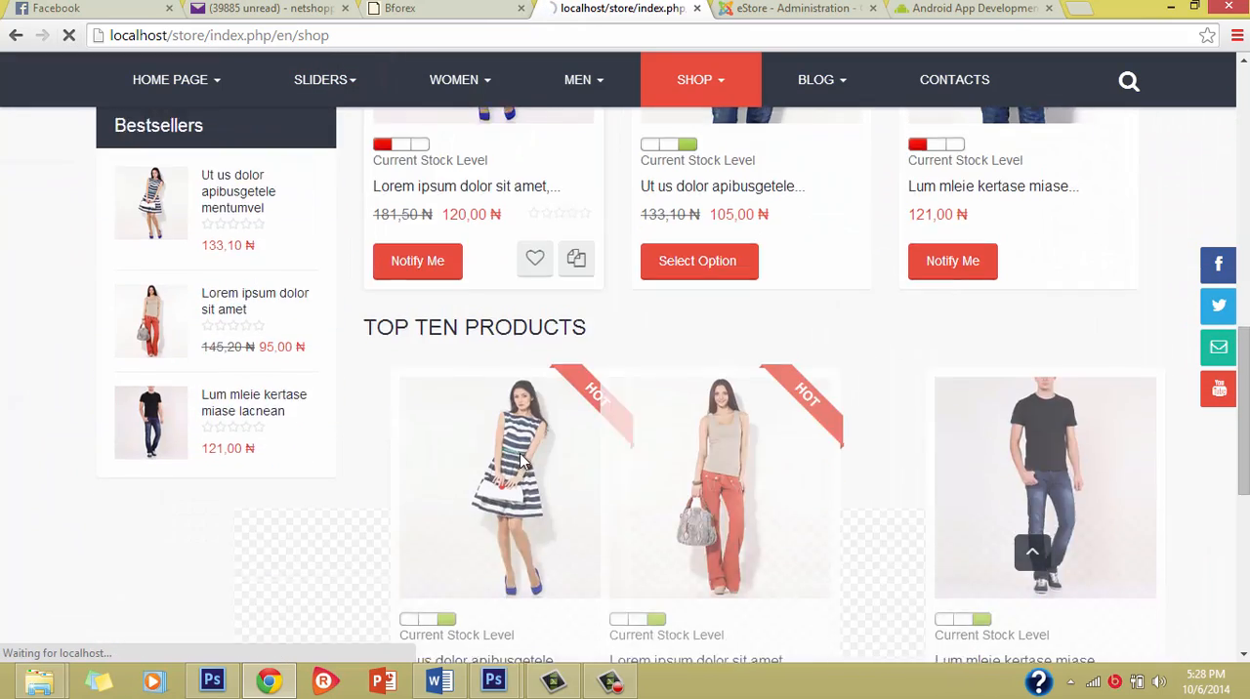
scroll(520, 453, down, 3)
scroll(520, 459, up, 4)
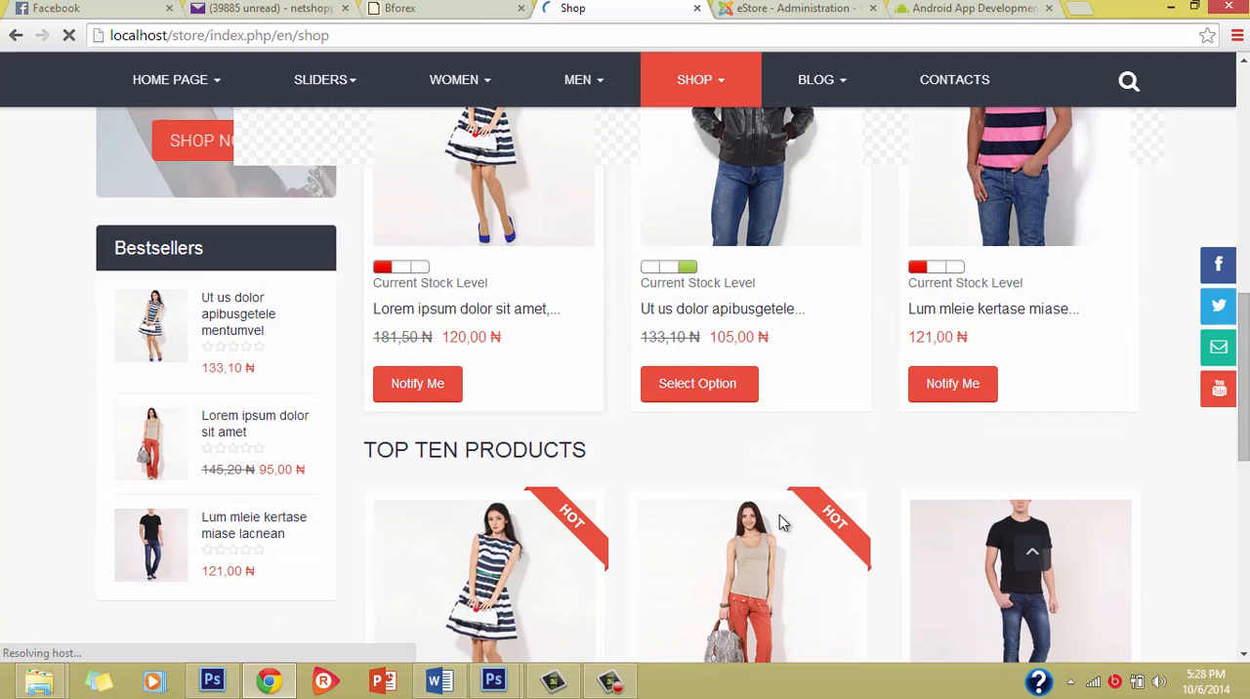
scroll(780, 513, down, 5)
scroll(780, 513, up, 12)
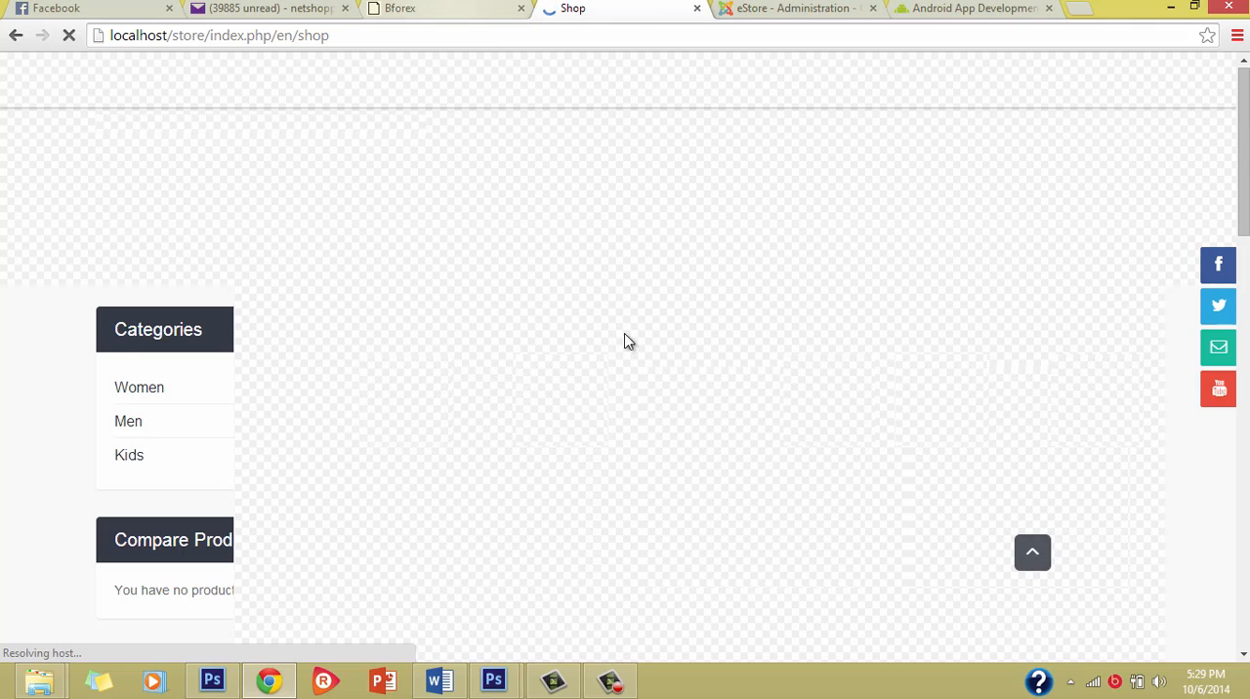
scroll(531, 358, down, 7)
scroll(467, 367, up, 7)
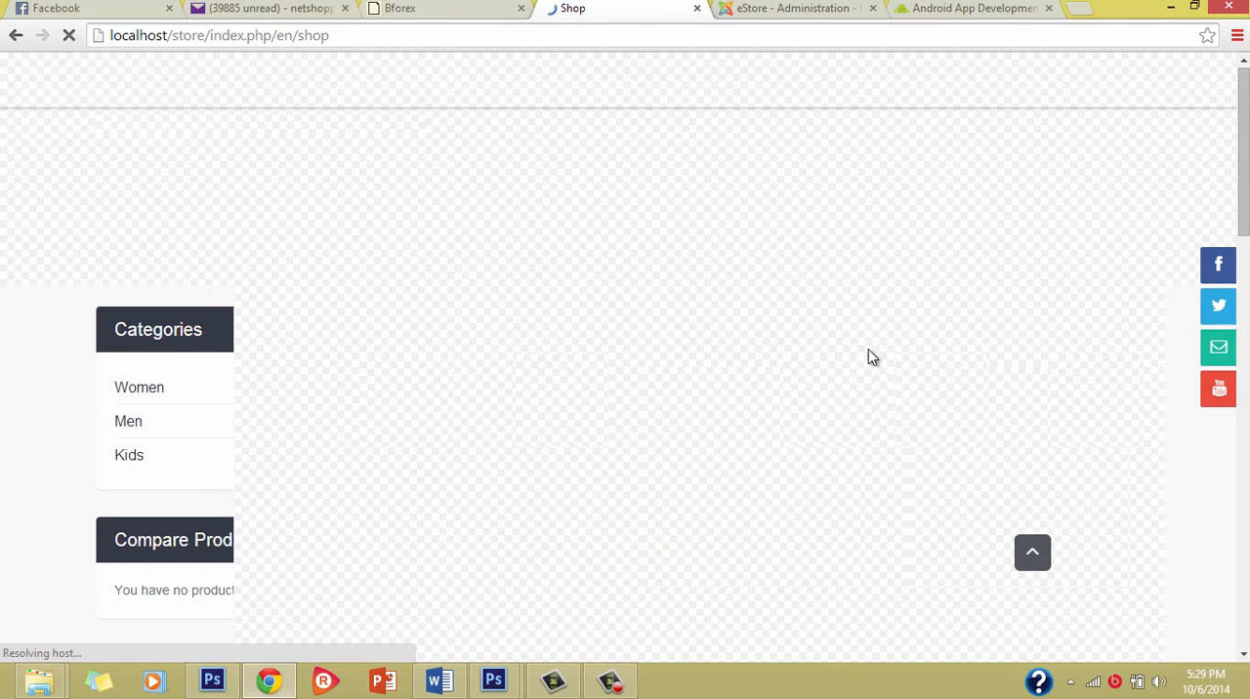
scroll(767, 315, down, 3)
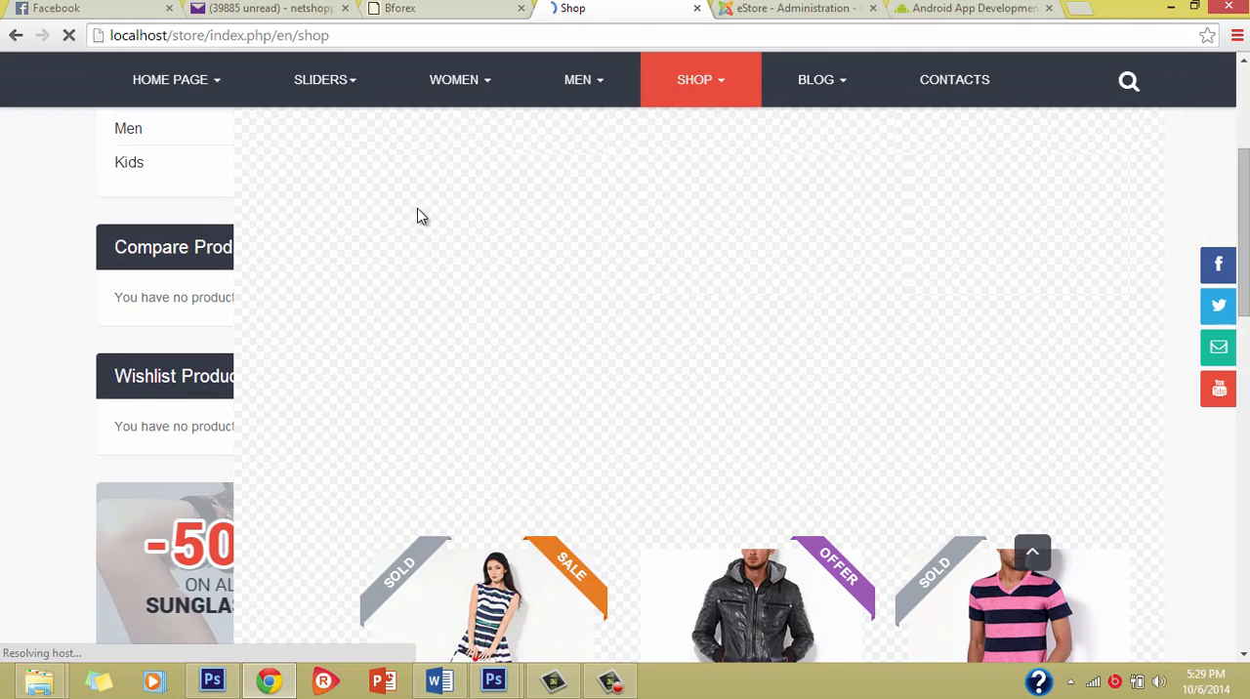
scroll(673, 610, down, 4)
scroll(674, 604, down, 3)
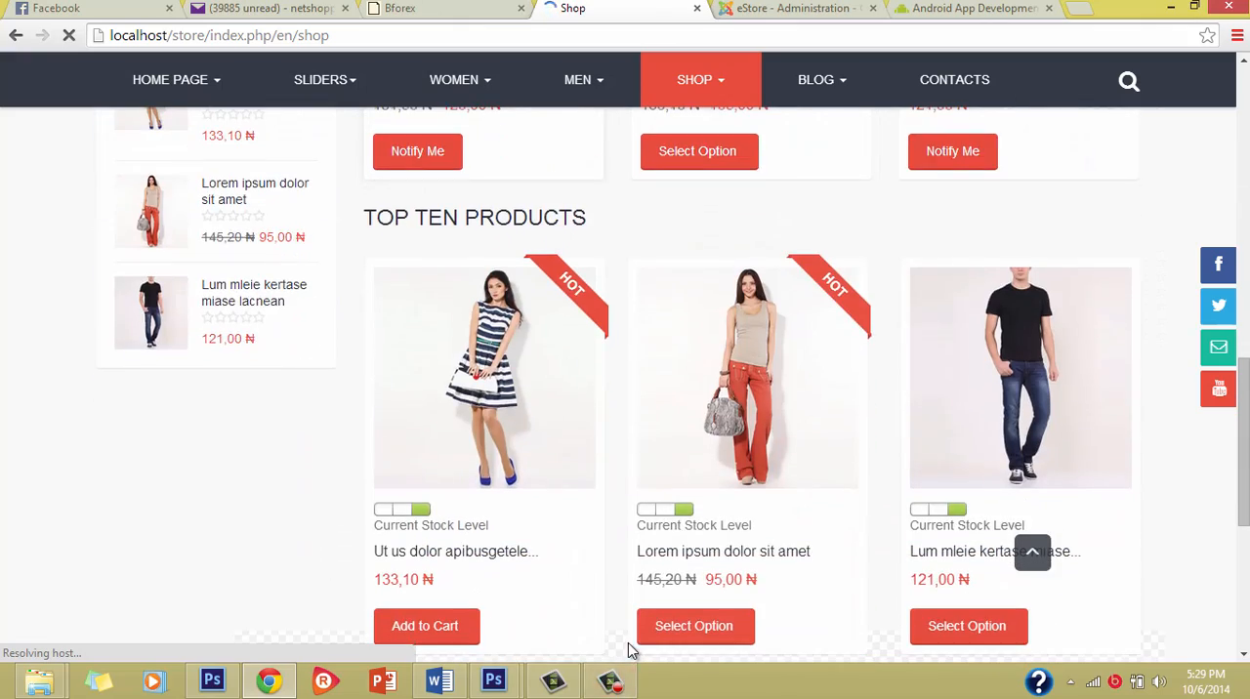
scroll(564, 521, down, 4)
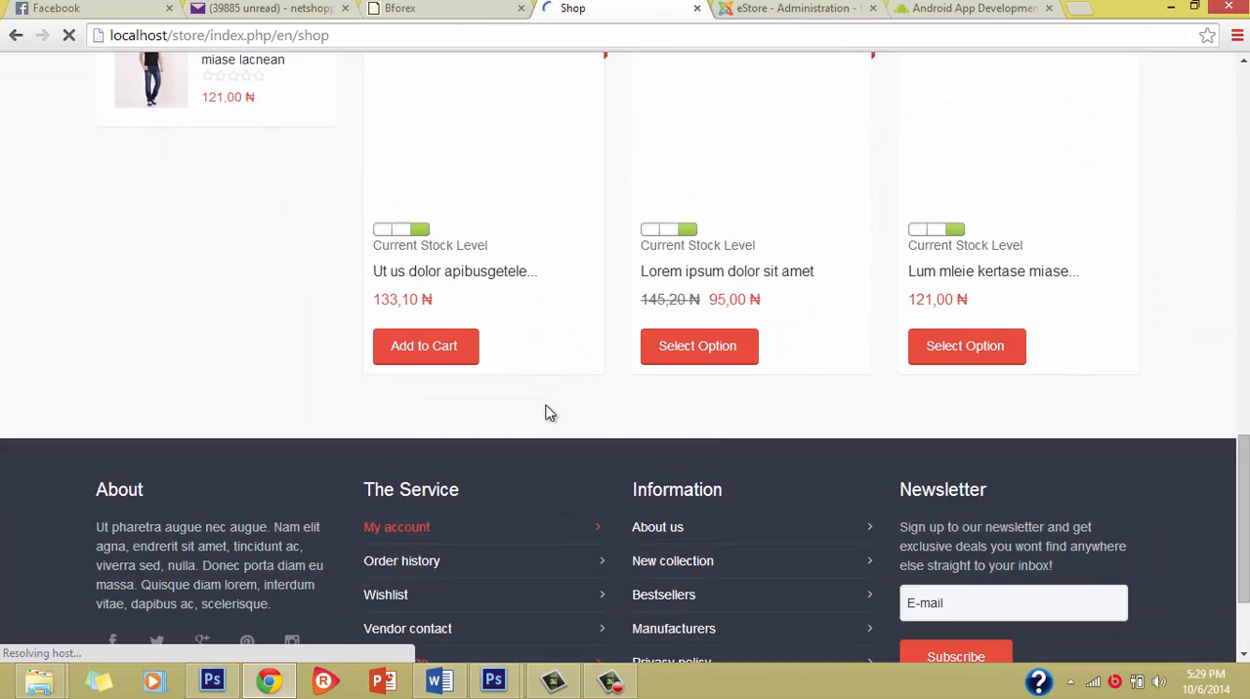
scroll(577, 205, up, 8)
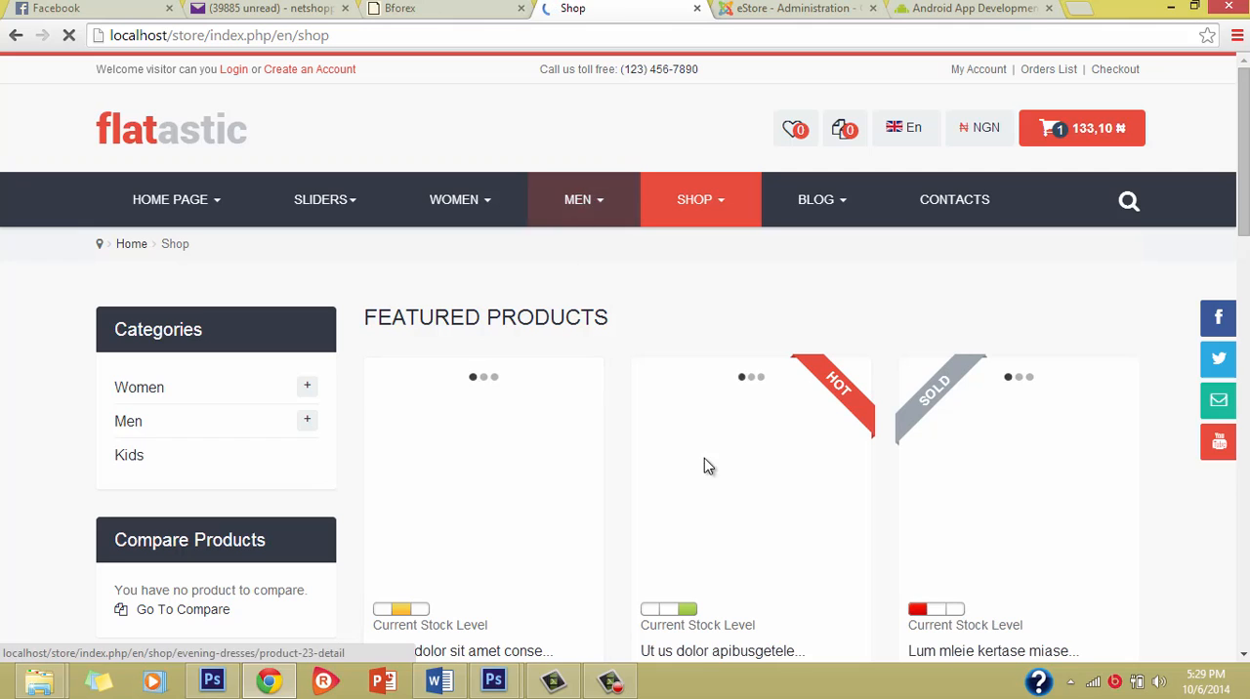
scroll(683, 518, down, 1)
scroll(645, 586, down, 1)
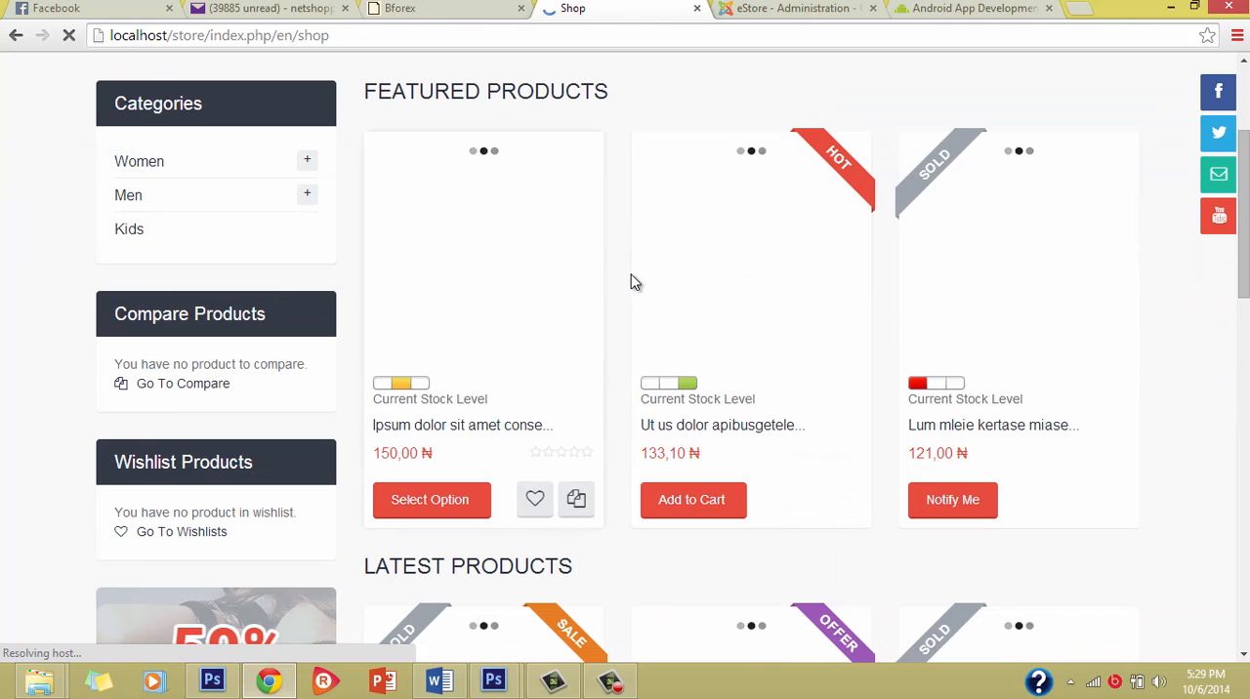
scroll(635, 294, up, 2)
scroll(615, 287, down, 1)
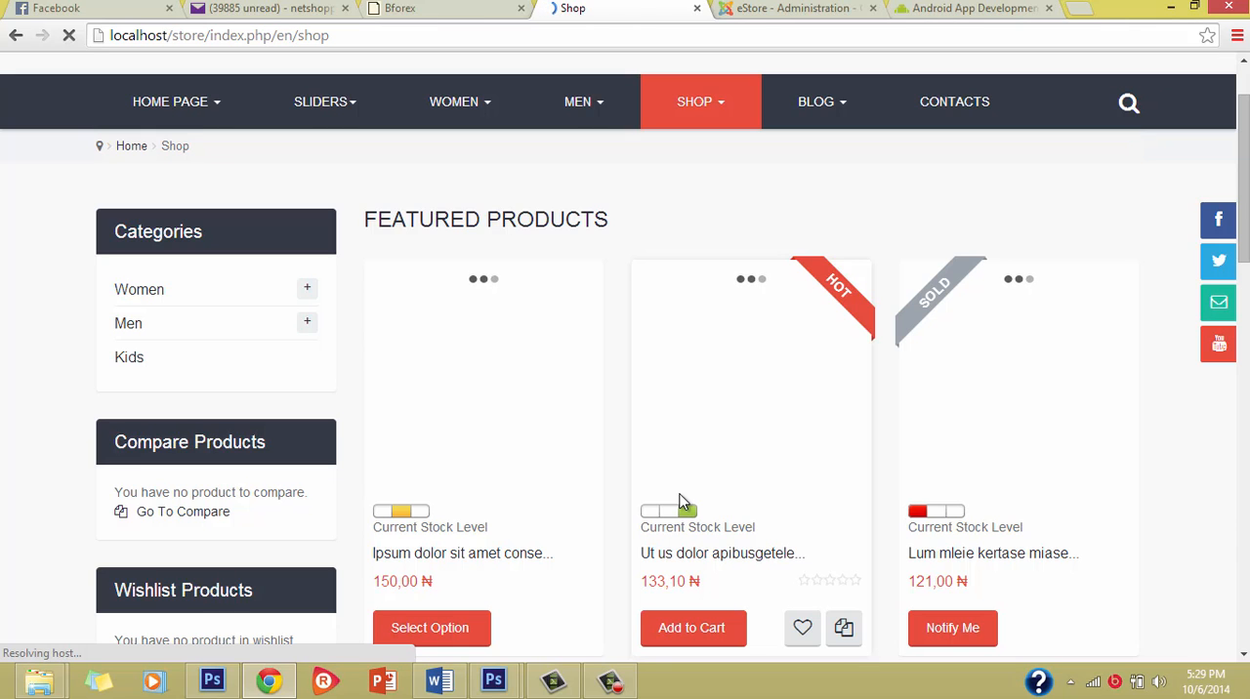
scroll(772, 657, down, 3)
scroll(675, 346, down, 3)
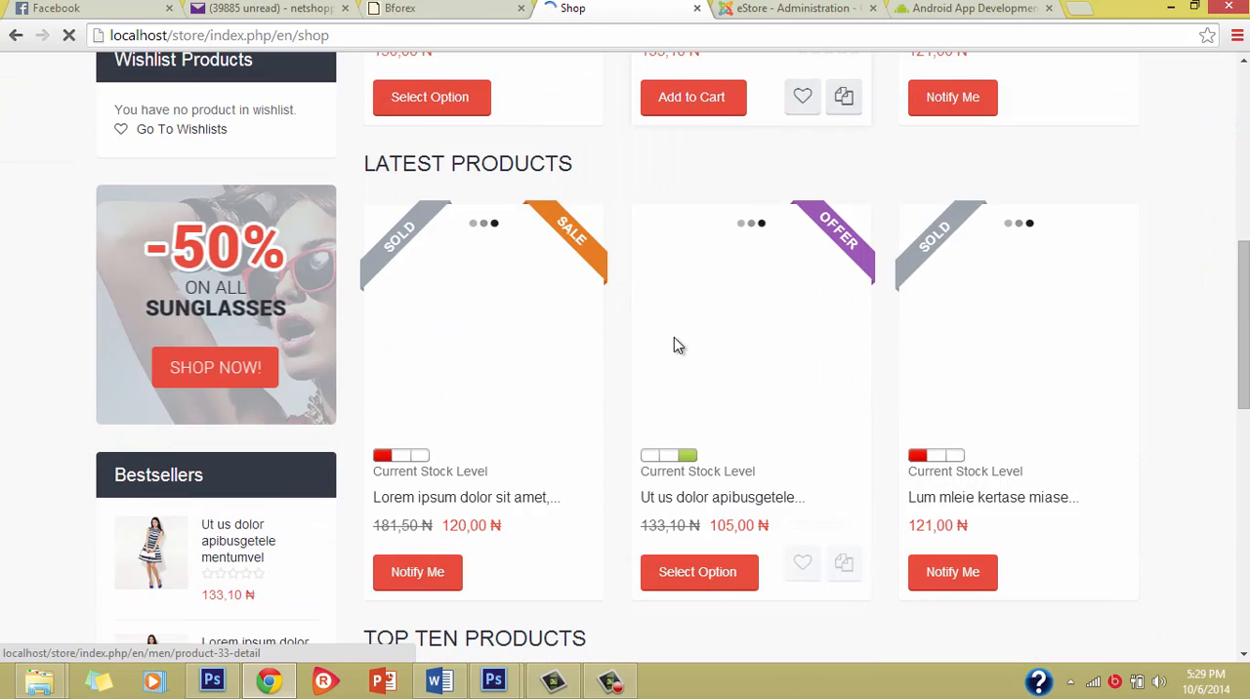
scroll(675, 346, up, 4)
scroll(674, 344, down, 9)
scroll(674, 344, up, 5)
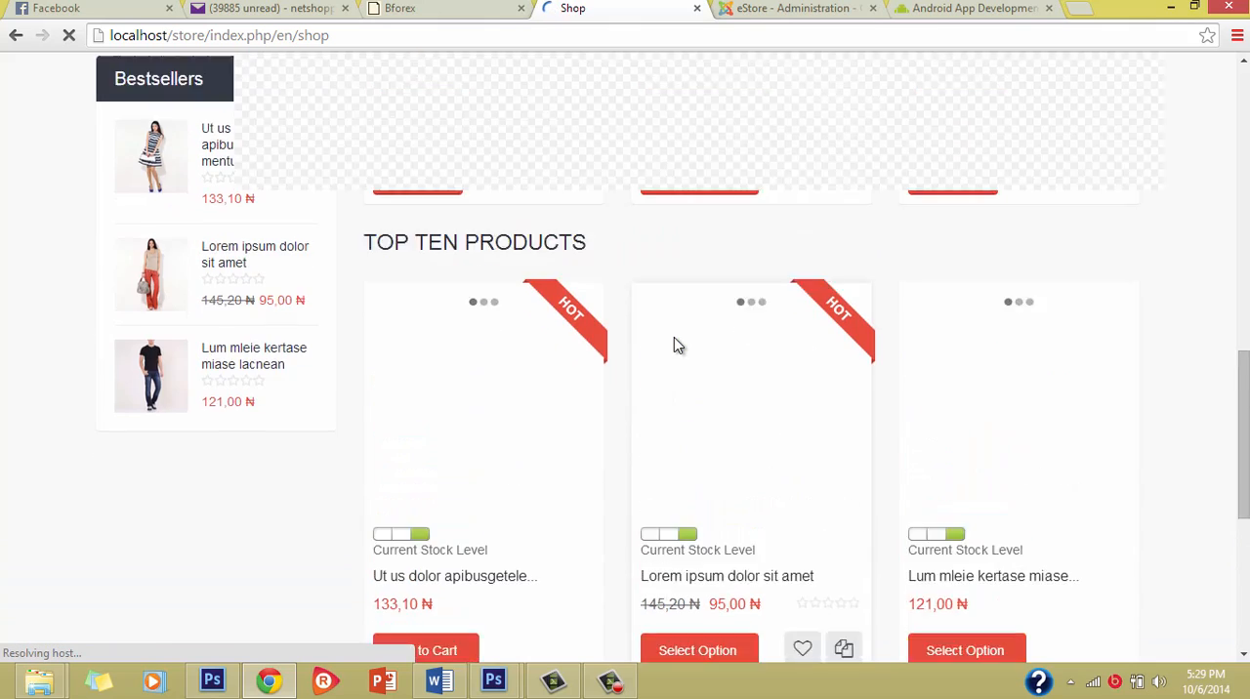
scroll(674, 337, down, 6)
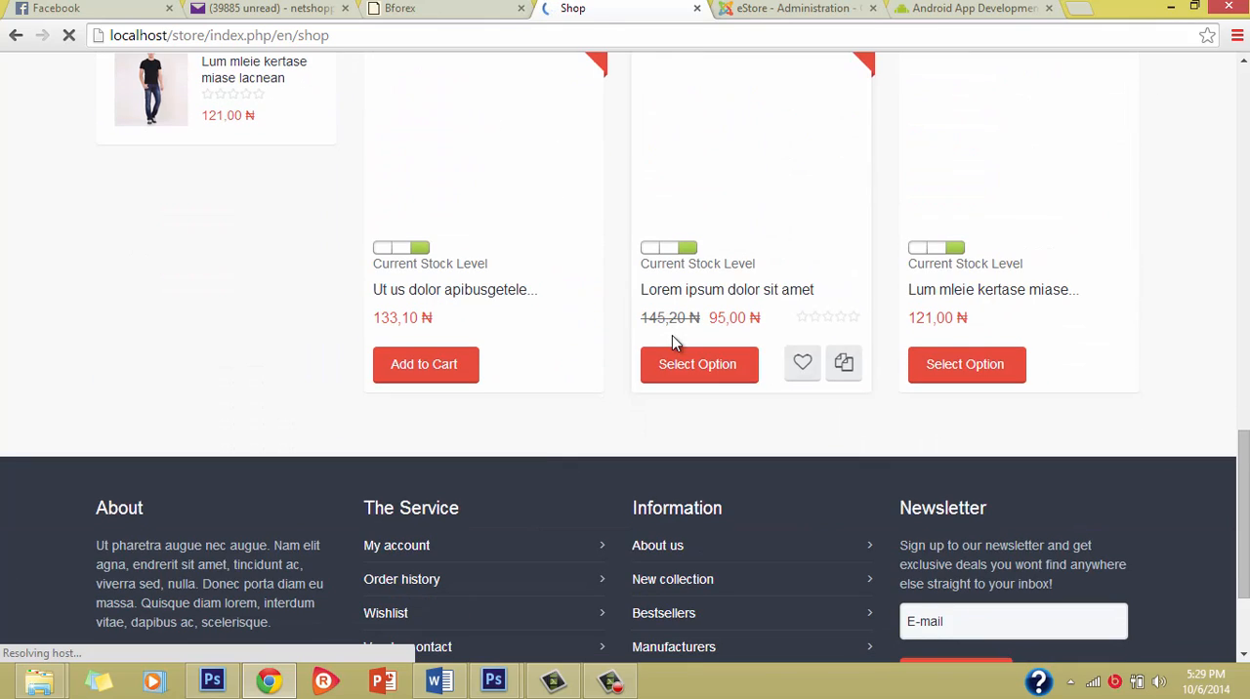
scroll(672, 335, down, 2)
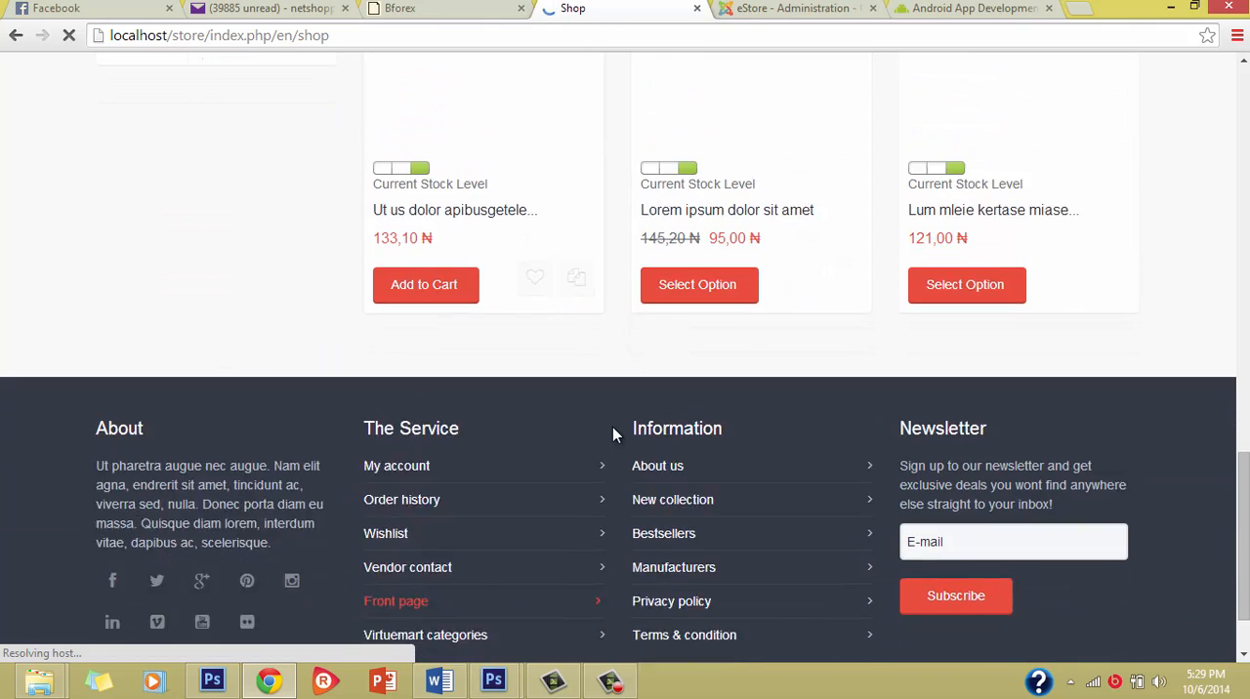
Step: Add the striped dress from Top Ten Products to the cart again to check the popup, and close it
scroll(613, 427, up, 2)
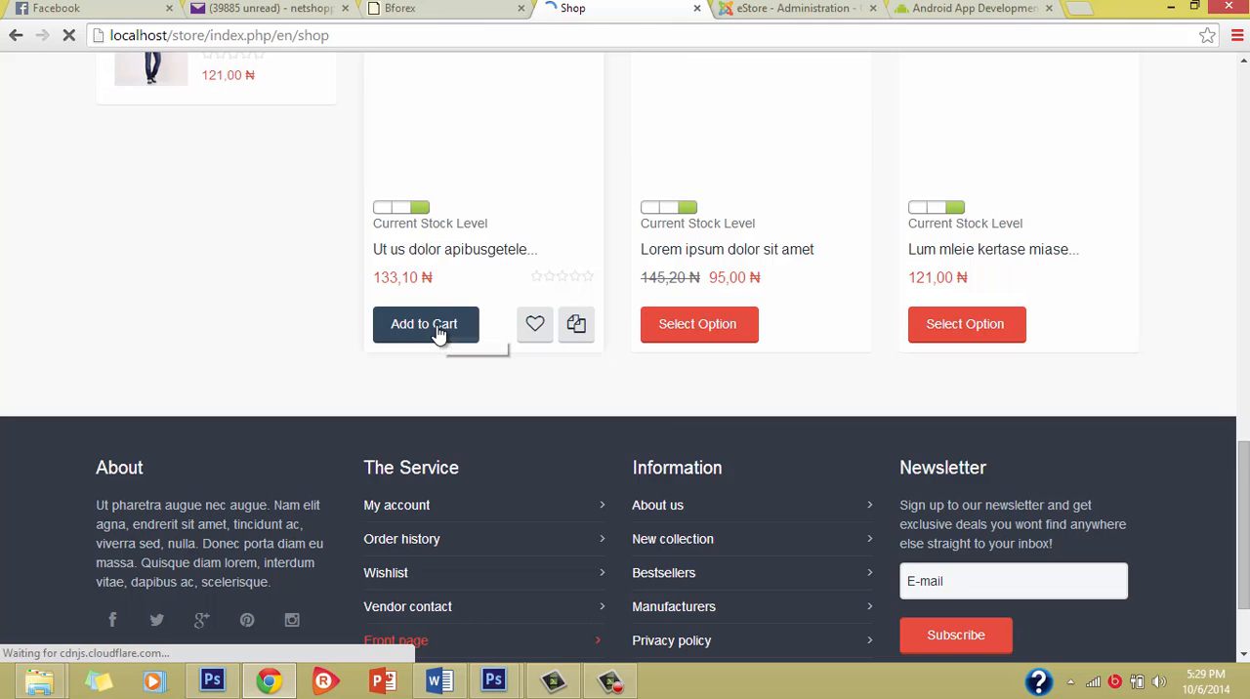
scroll(482, 290, up, 4)
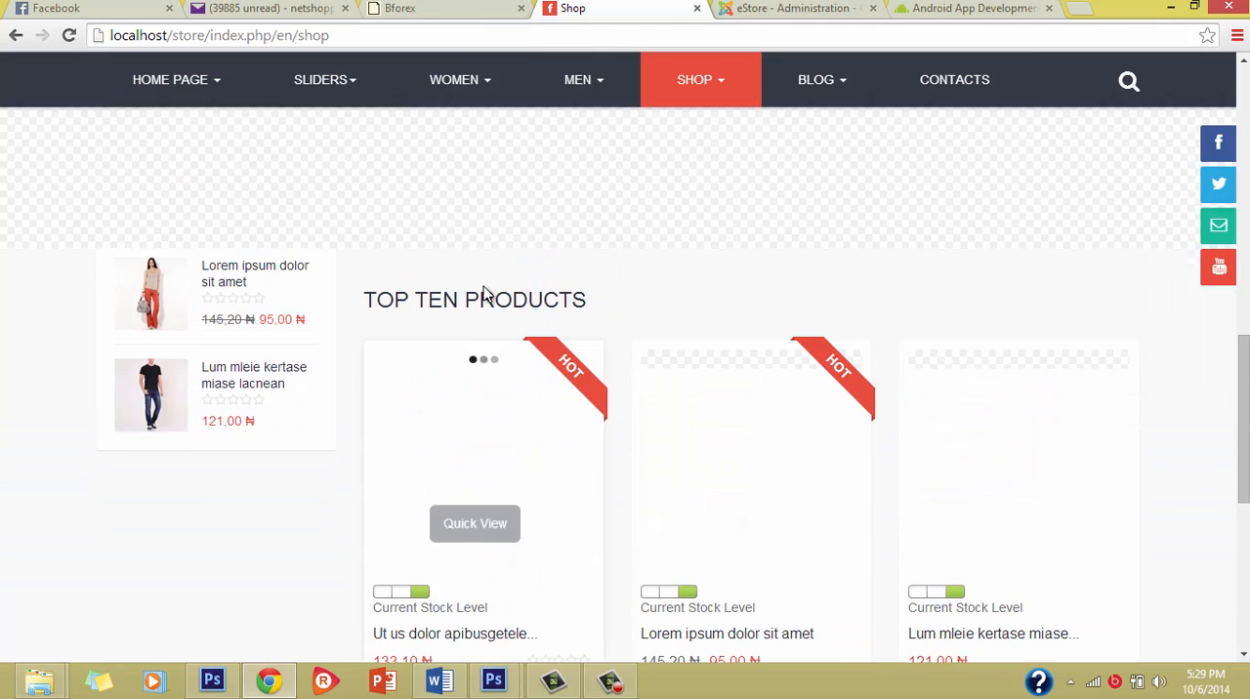
scroll(583, 366, down, 2)
scroll(586, 371, down, 1)
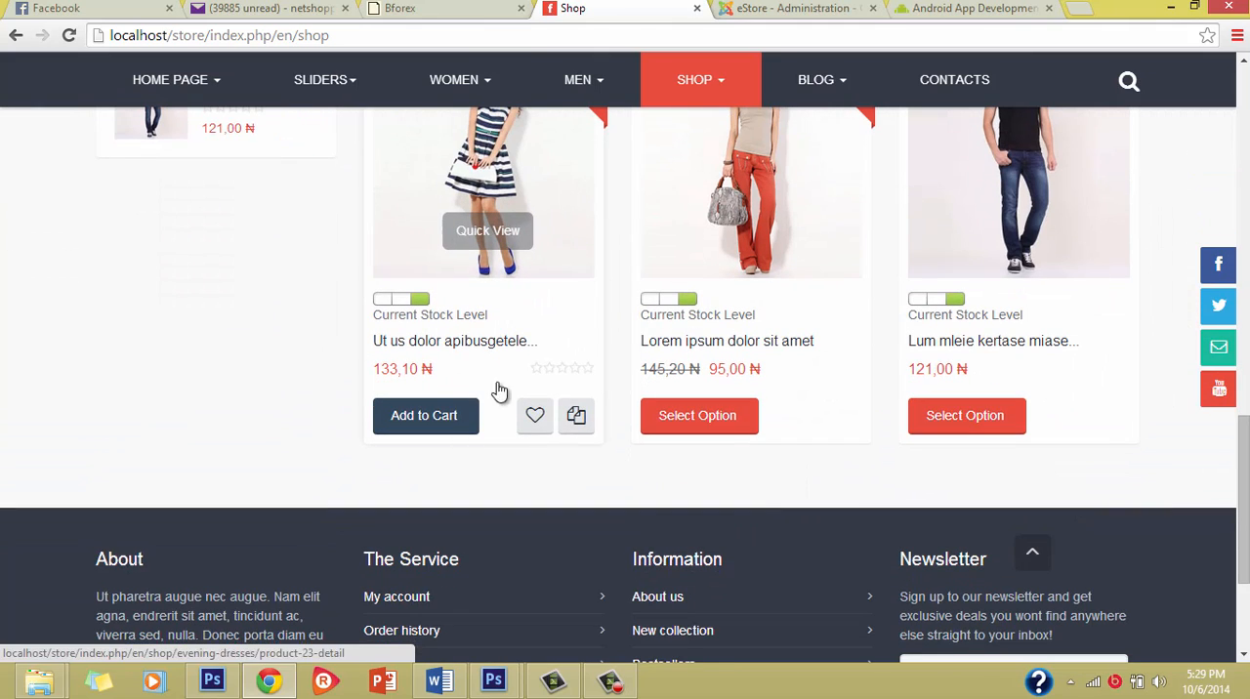
click(441, 420)
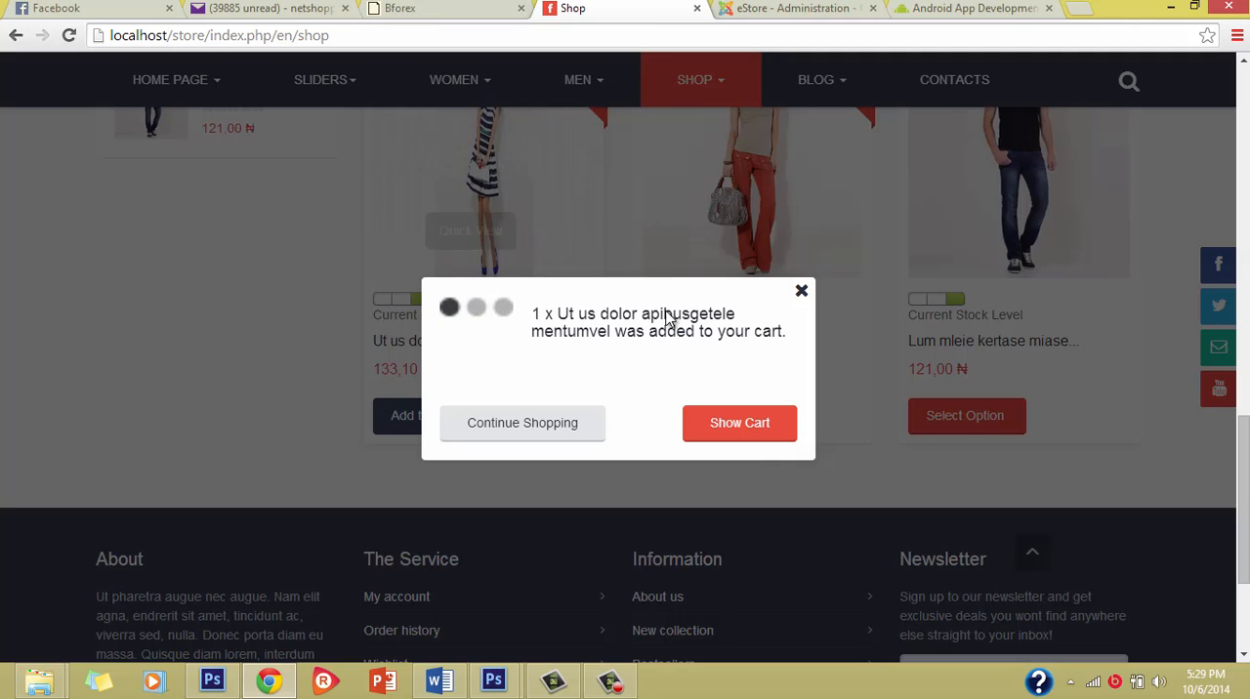
click(802, 293)
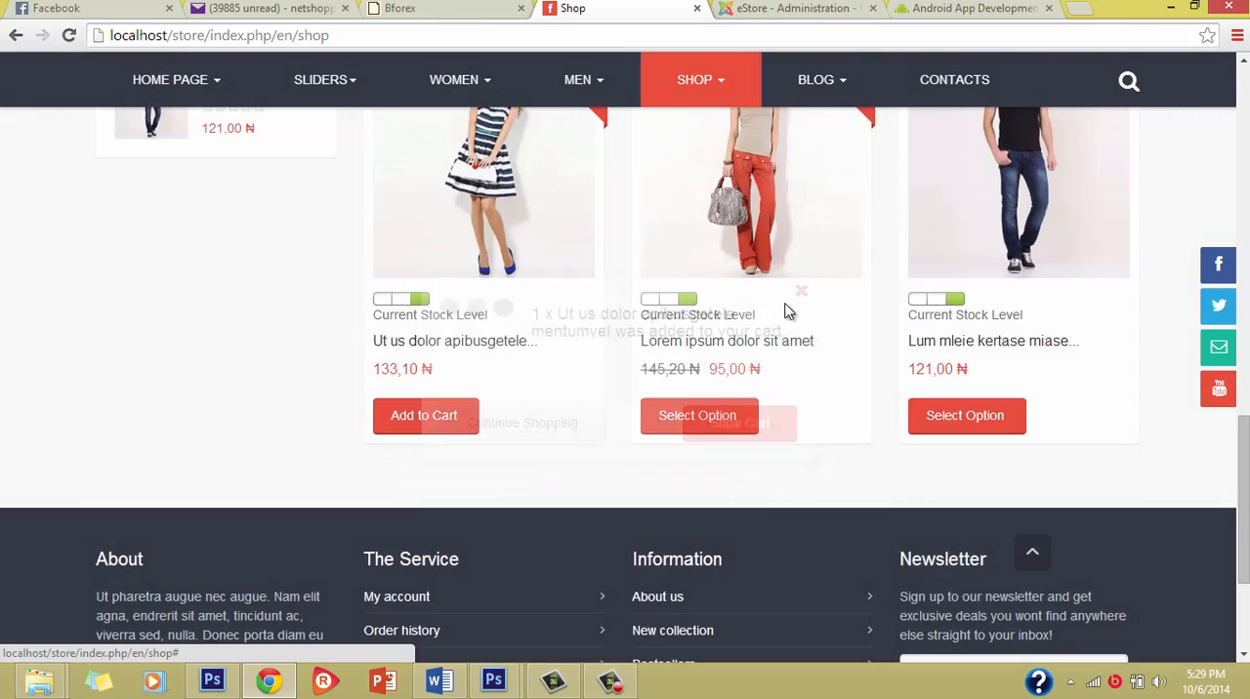
Step: Add the striped dress from Featured Products to the cart to check its popup for related products
scroll(742, 449, up, 3)
scroll(748, 454, up, 10)
scroll(744, 459, down, 4)
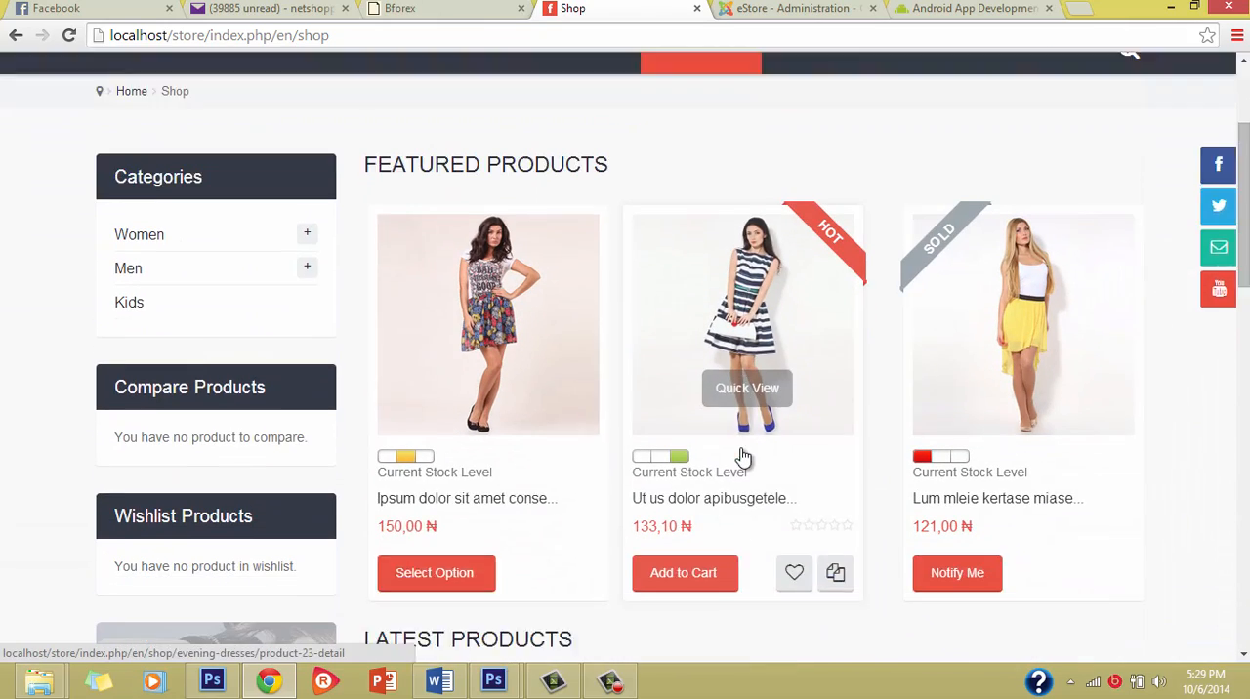
click(710, 489)
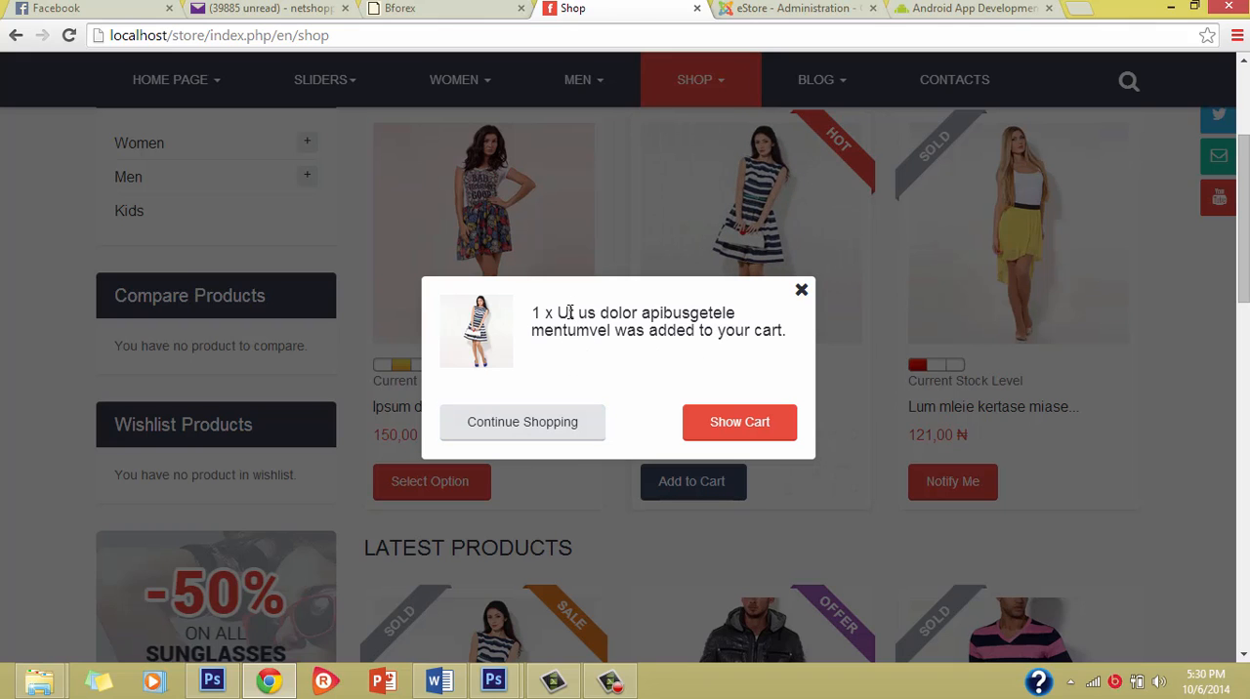
Step: Close the added-to-cart popup for the striped dress and reload the Shop page
scroll(615, 349, down, 1)
scroll(615, 349, up, 3)
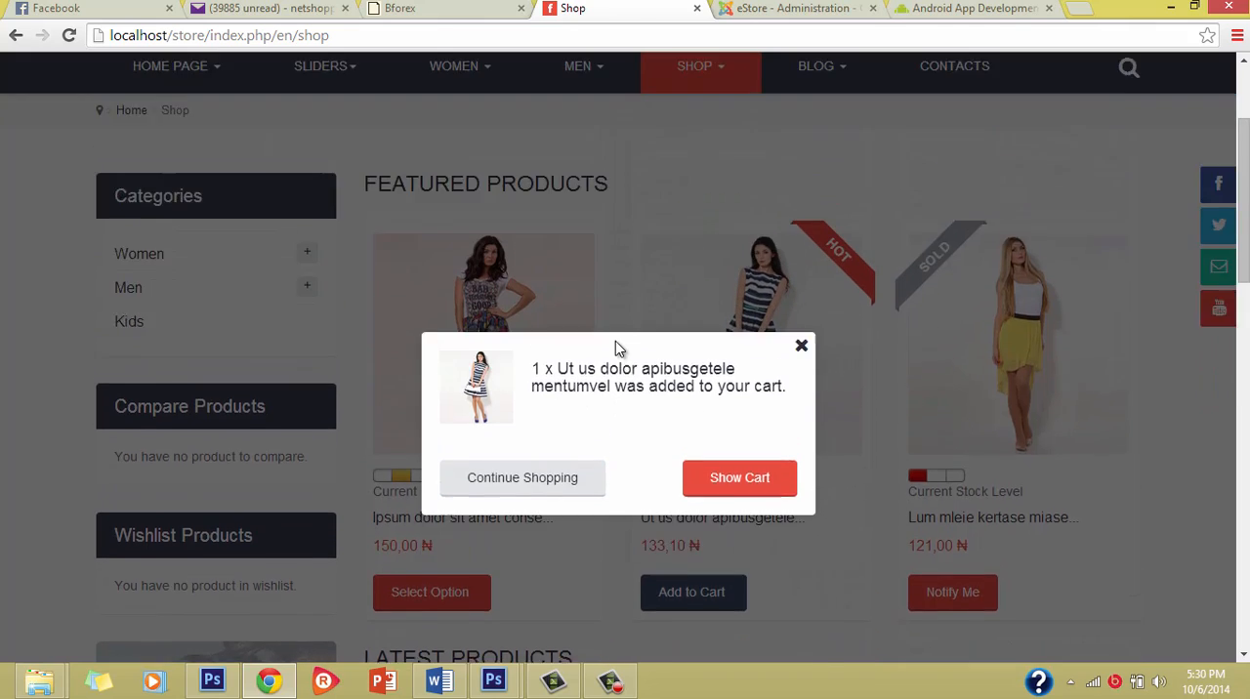
click(802, 449)
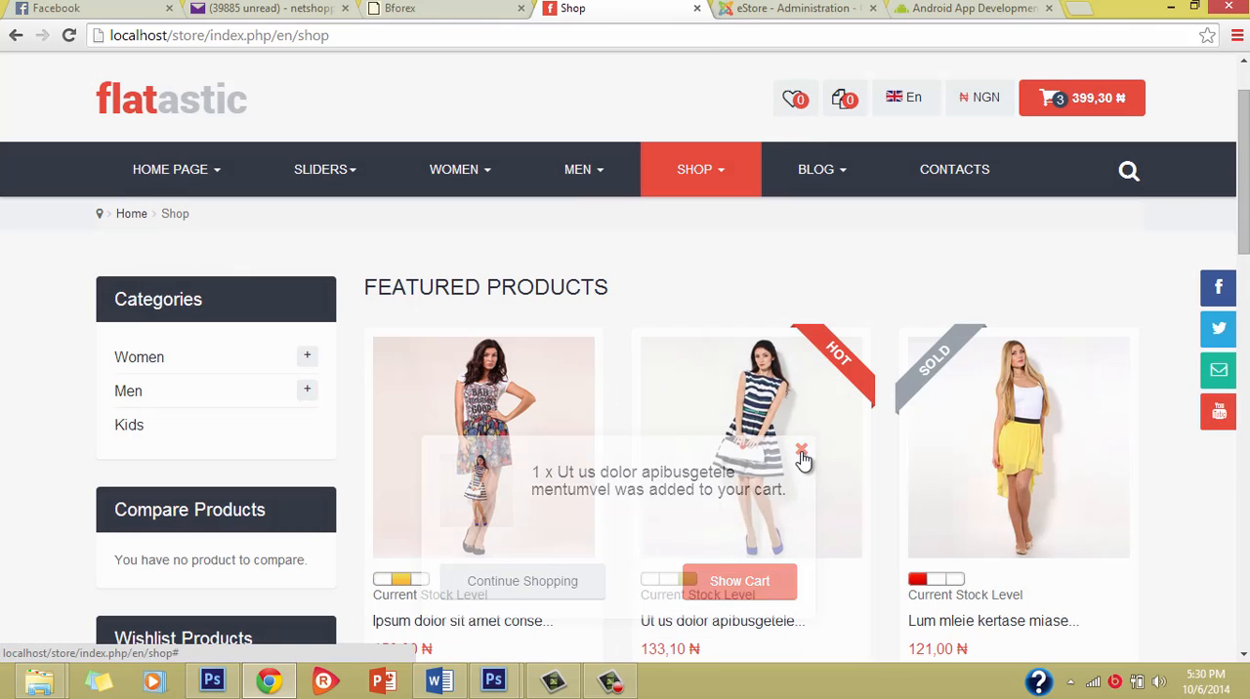
click(68, 35)
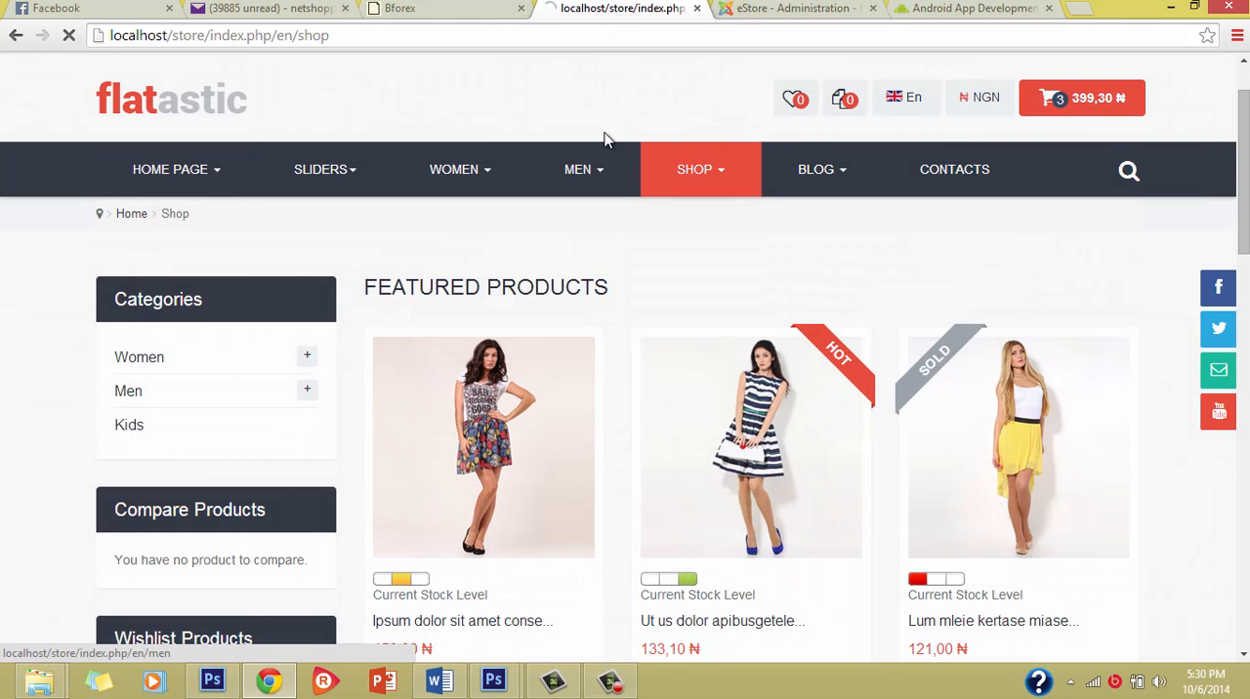
scroll(549, 306, down, 1)
Step: Return to the VirtueMart checkout settings and disable showing related products in the popup
key(ctrl+Tab)
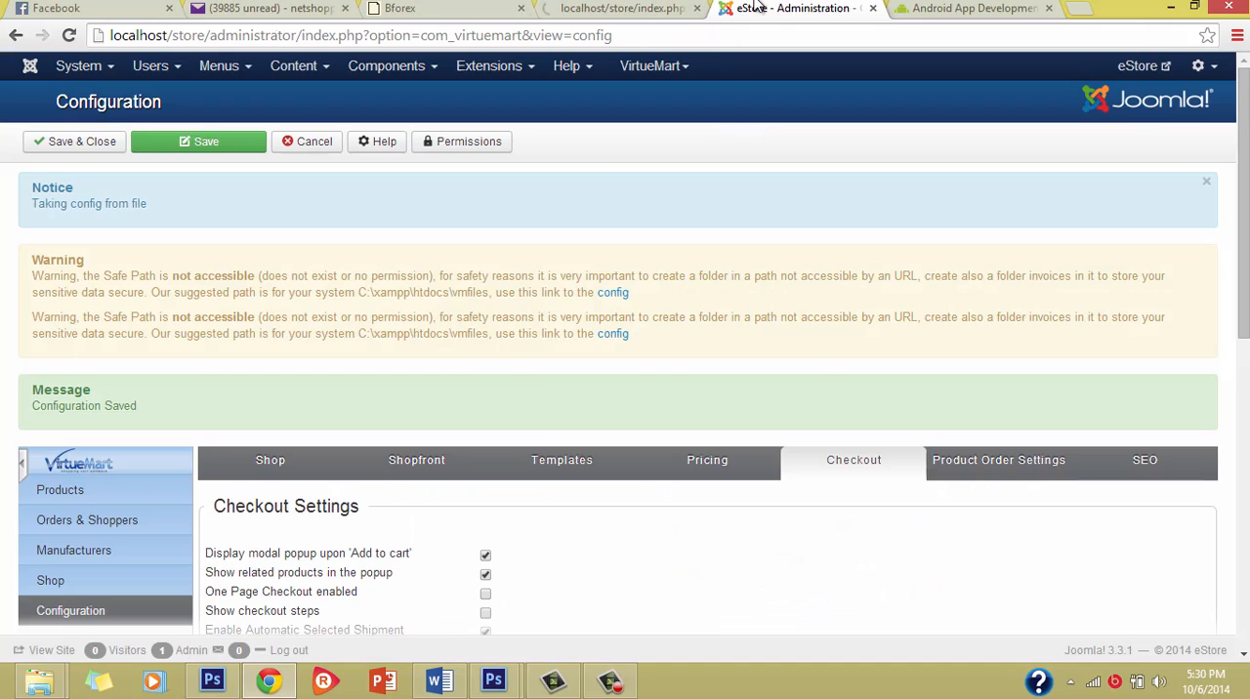
scroll(499, 626, down, 2)
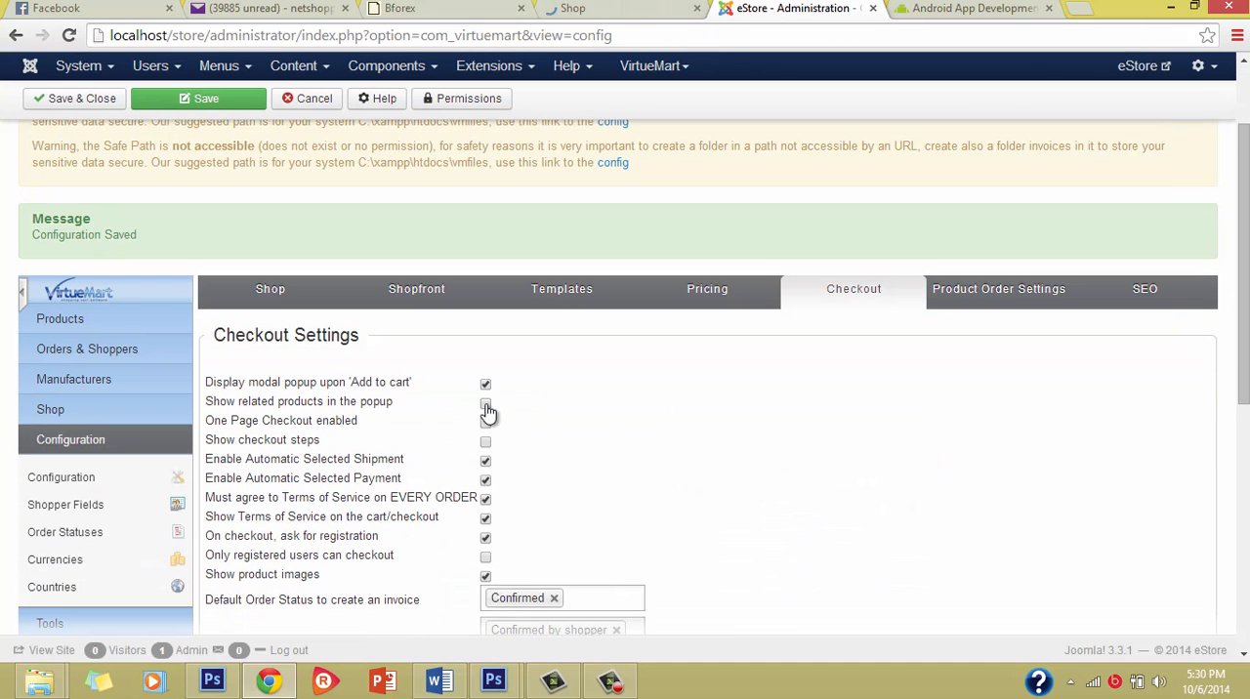
scroll(614, 431, down, 1)
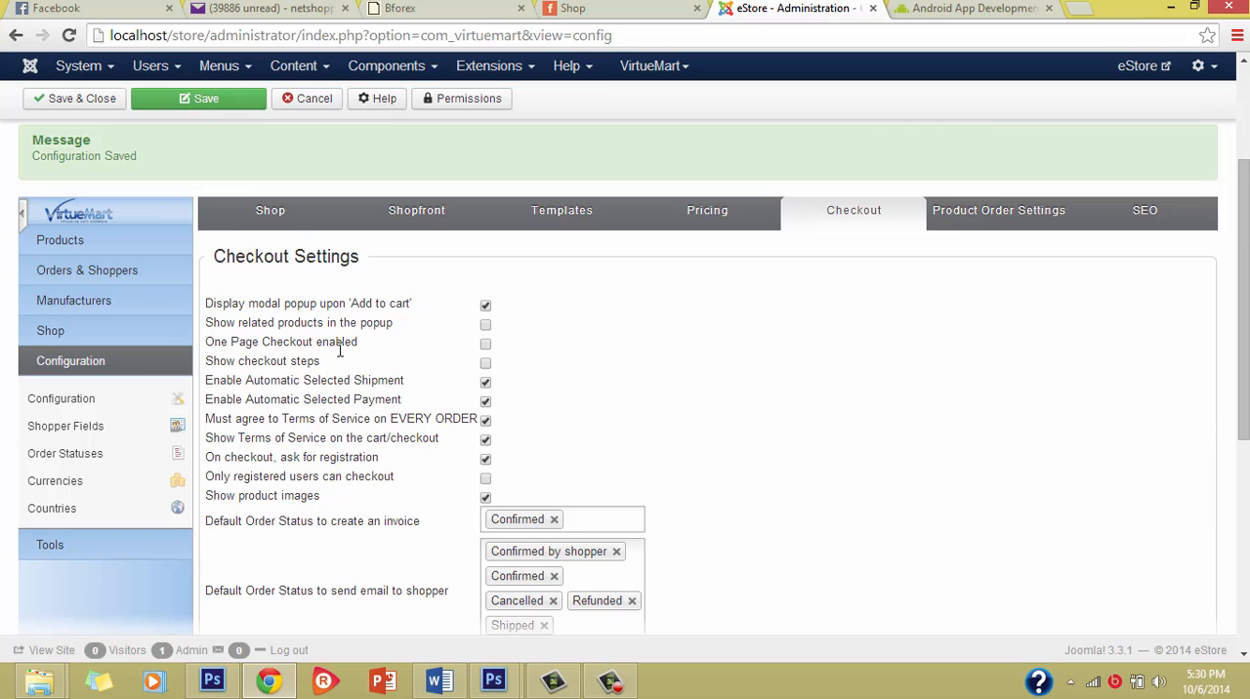
Step: Examine the remaining checkout settings, including one page checkout, terms of service, registration at checkout and default order statuses
mouse_move(312, 341)
mouse_move(450, 426)
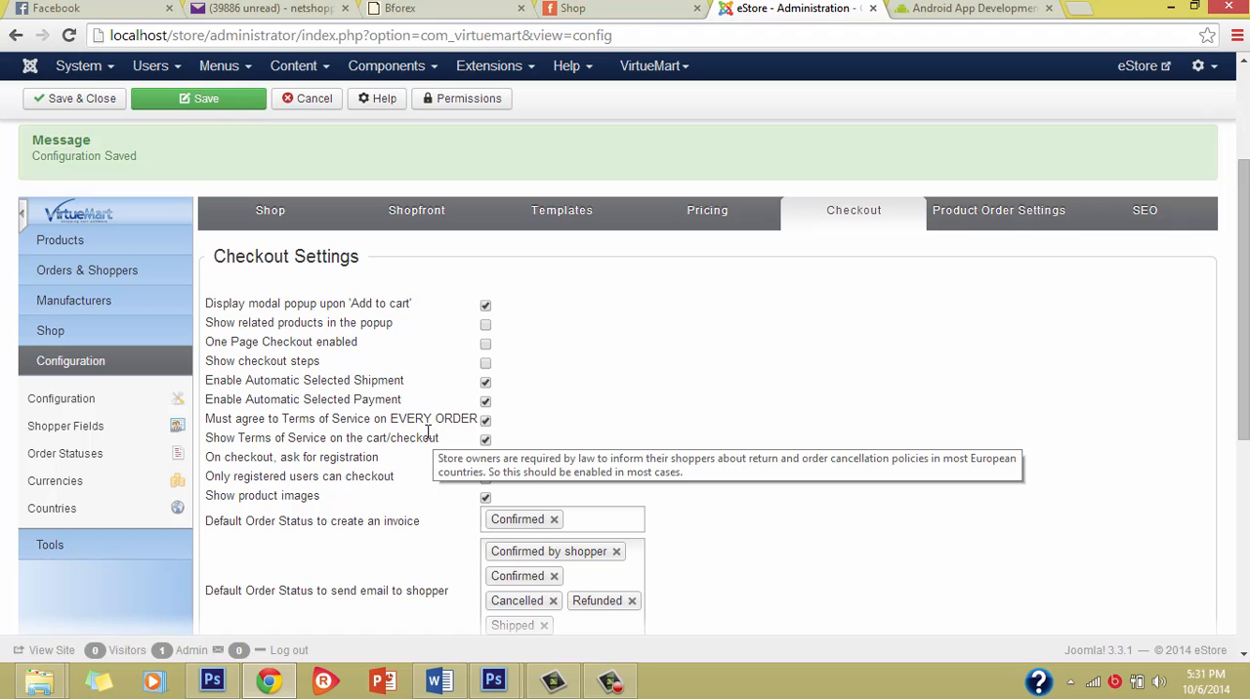
scroll(410, 488, down, 1)
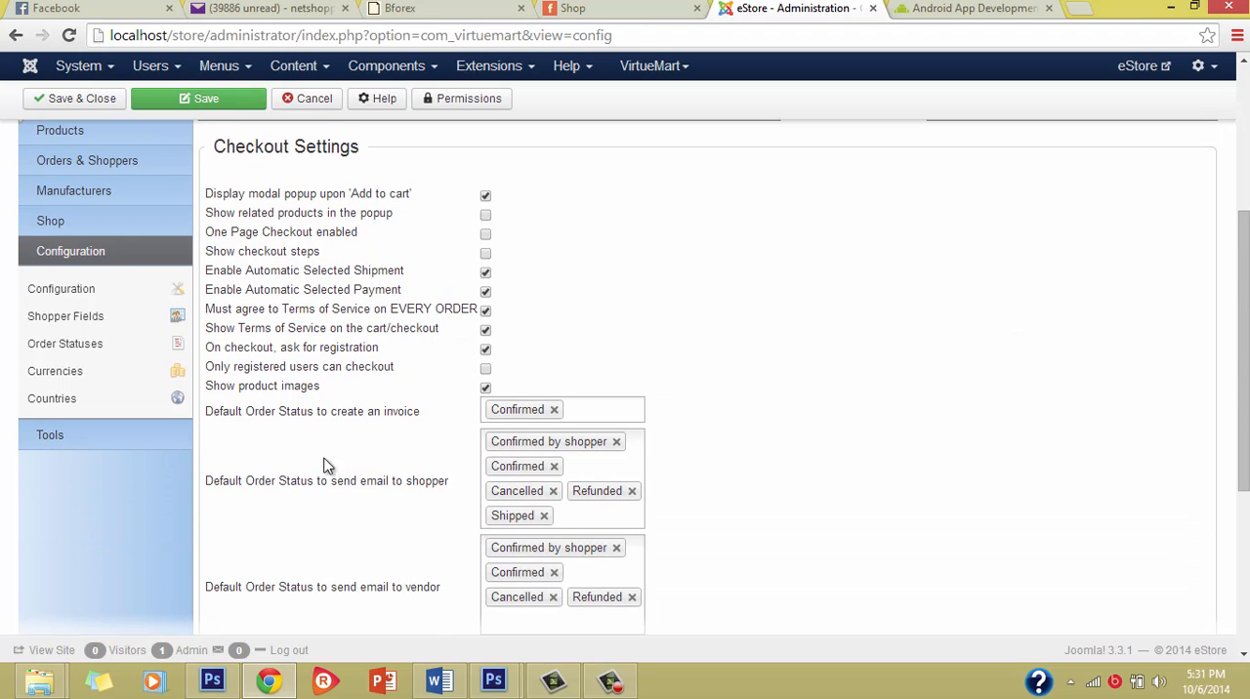
scroll(371, 474, down, 3)
scroll(371, 464, up, 4)
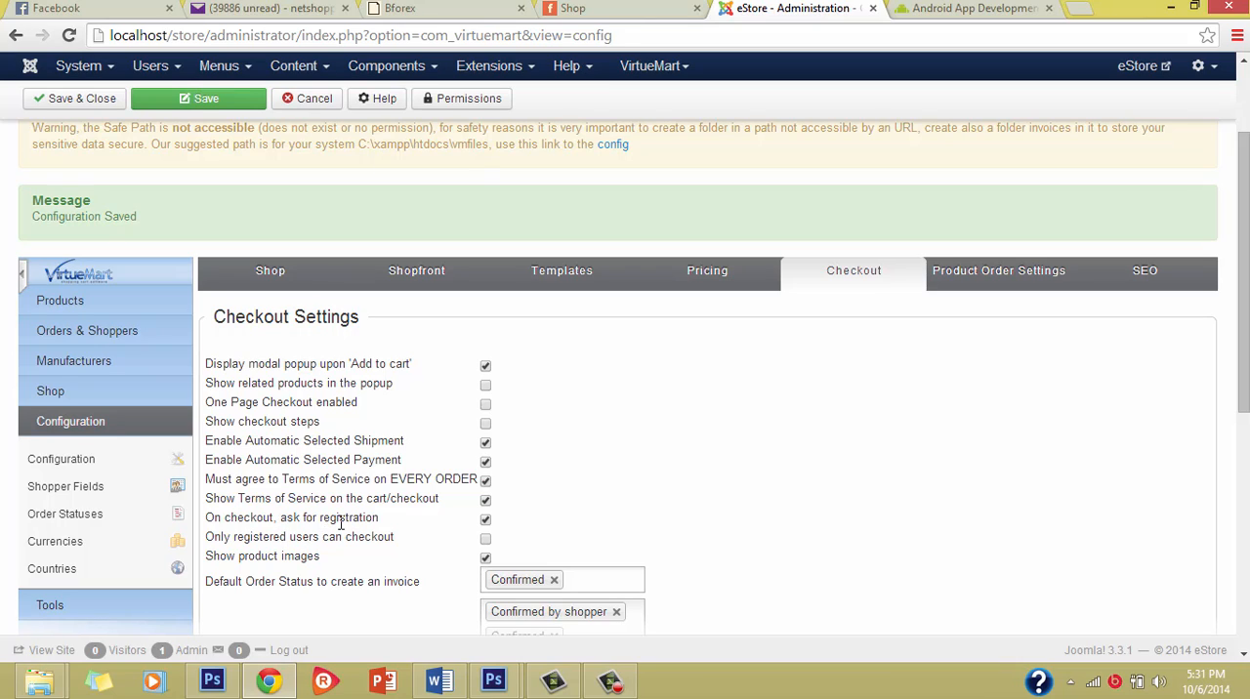
mouse_move(344, 524)
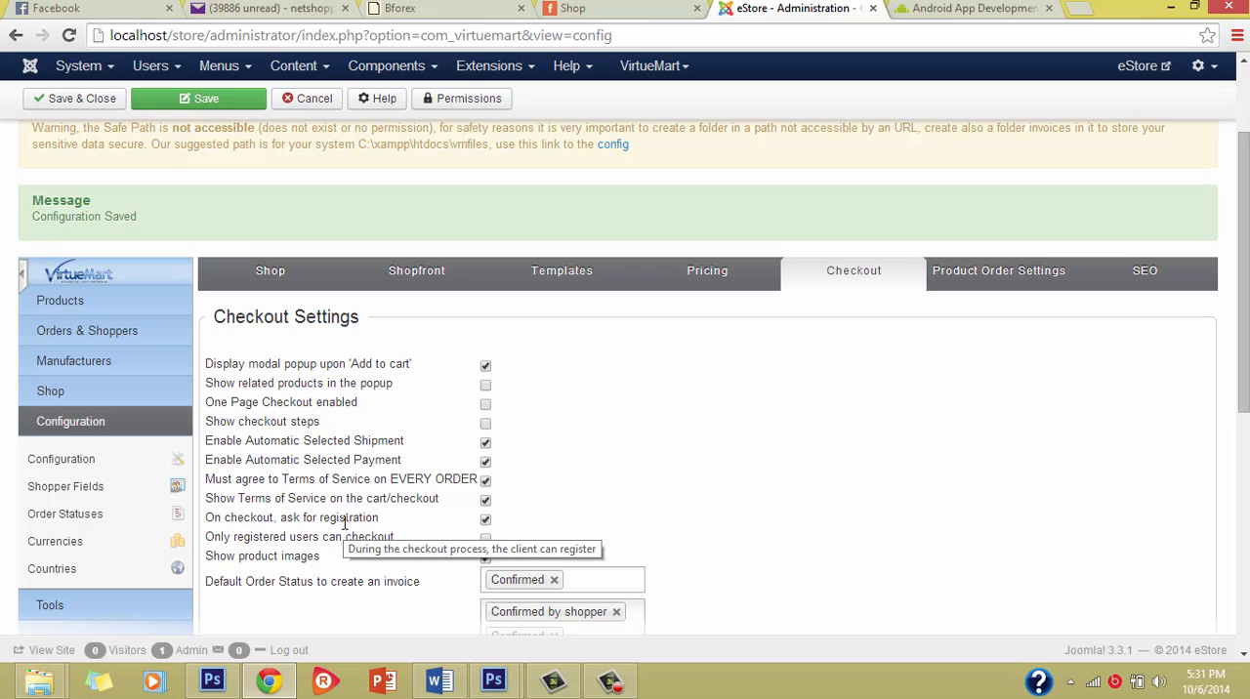
scroll(460, 609, up, 3)
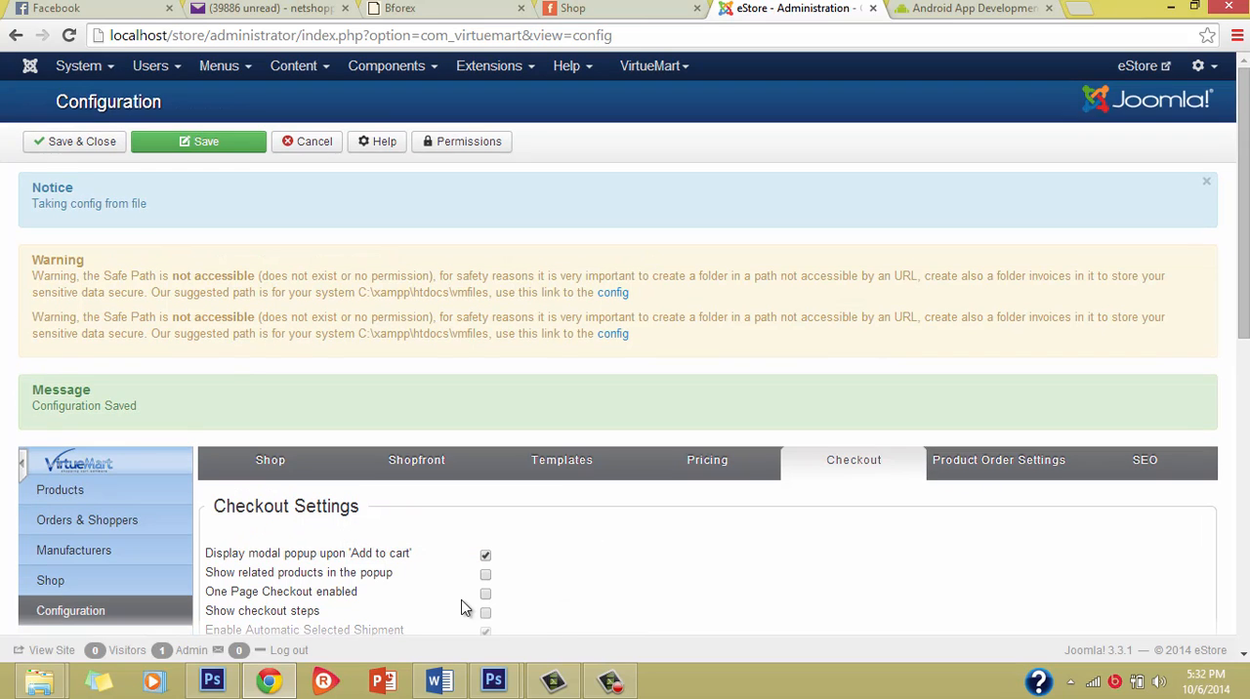
scroll(522, 616, down, 4)
scroll(740, 407, up, 2)
scroll(739, 408, up, 2)
Step: Open the product order settings and examine the default sort orders, available sort-by fields and available search fields
click(977, 450)
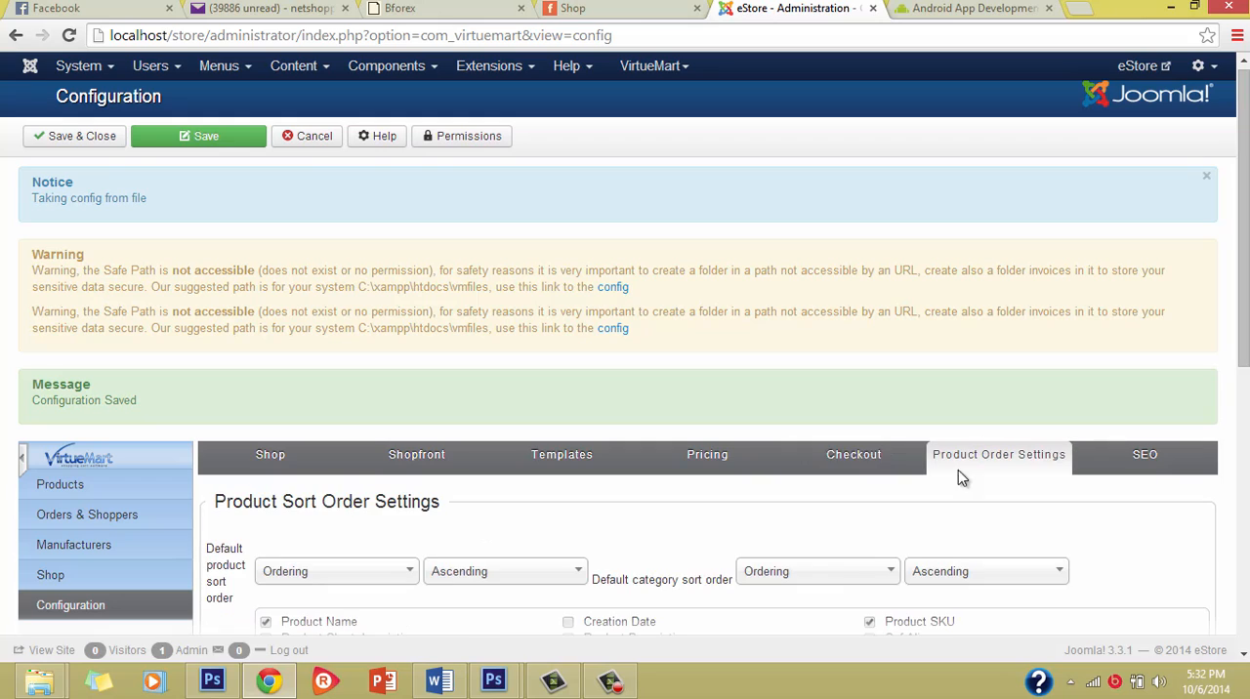
scroll(965, 479, down, 3)
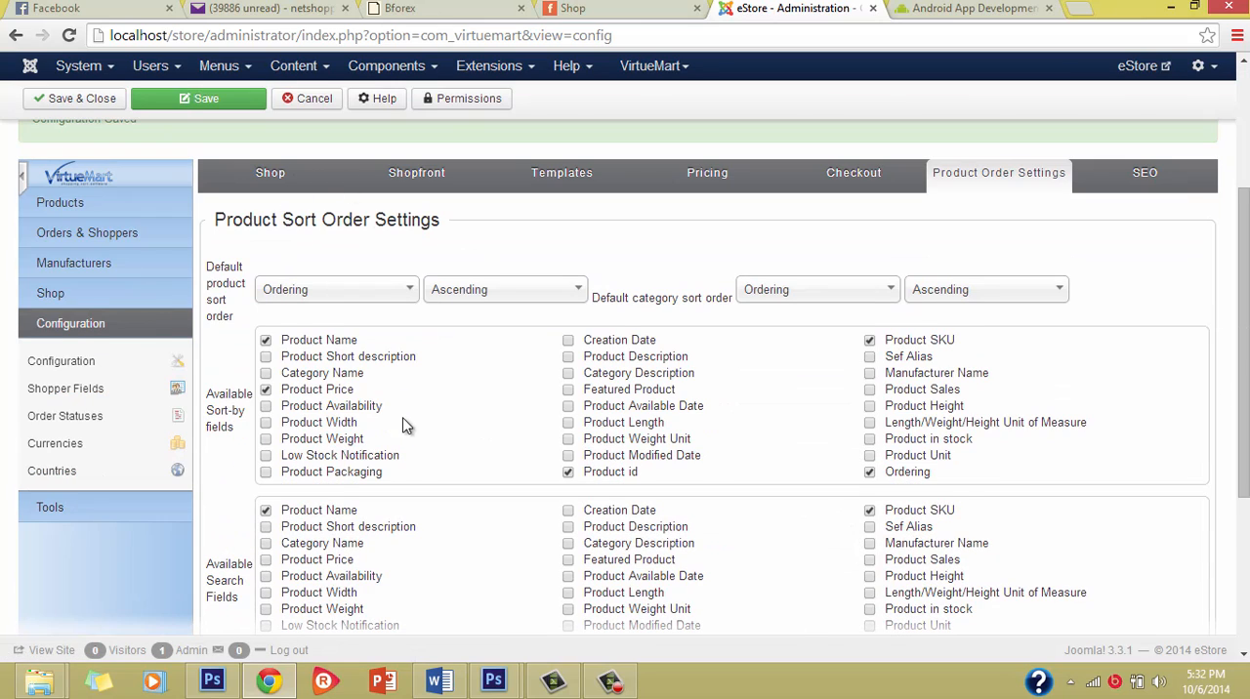
scroll(407, 424, down, 2)
scroll(296, 270, up, 3)
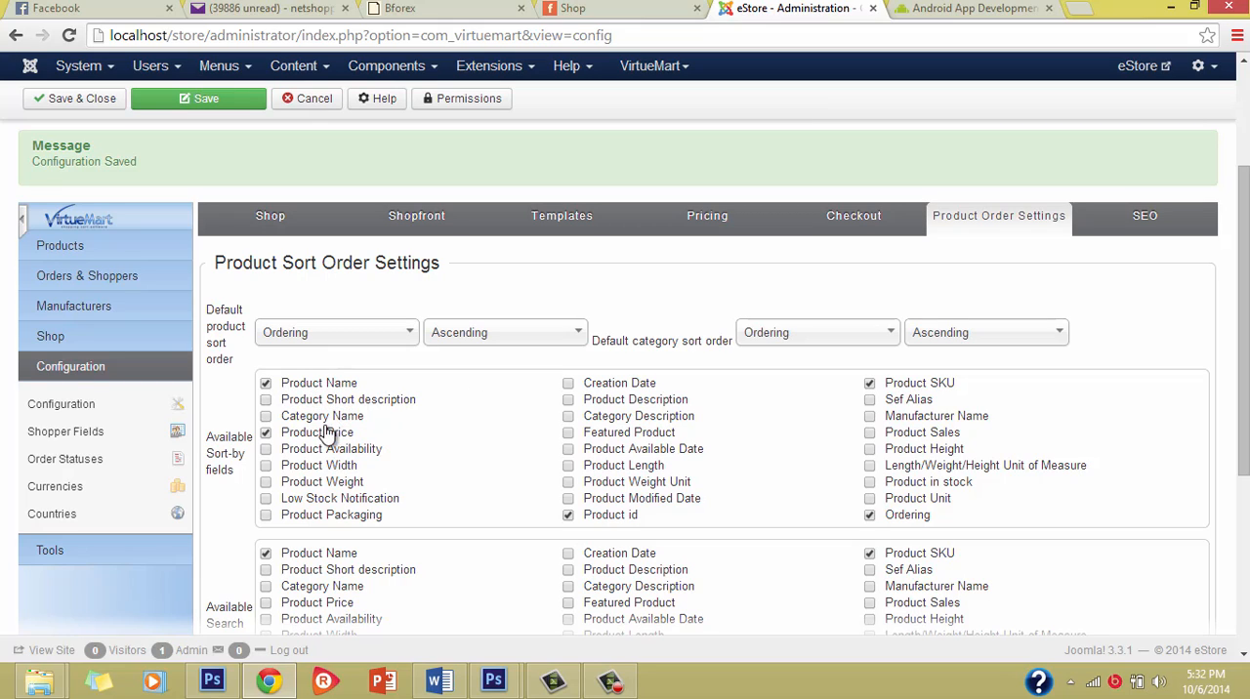
scroll(569, 552, down, 3)
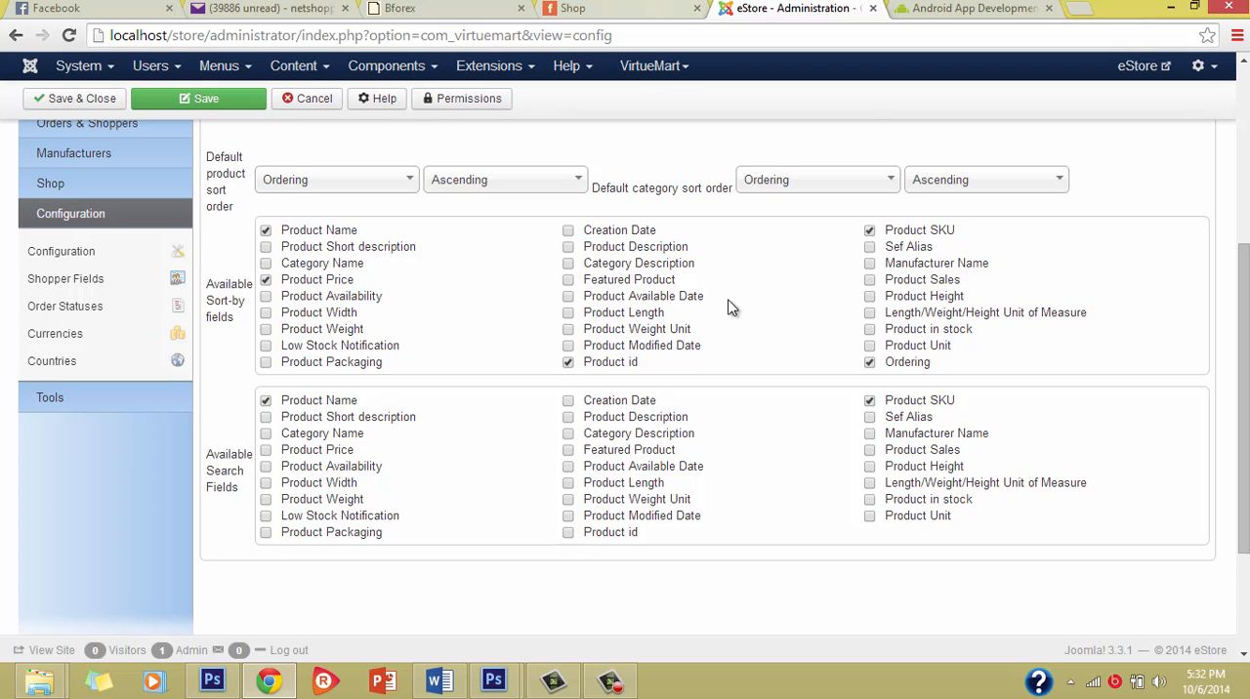
scroll(752, 326, down, 2)
scroll(747, 313, up, 3)
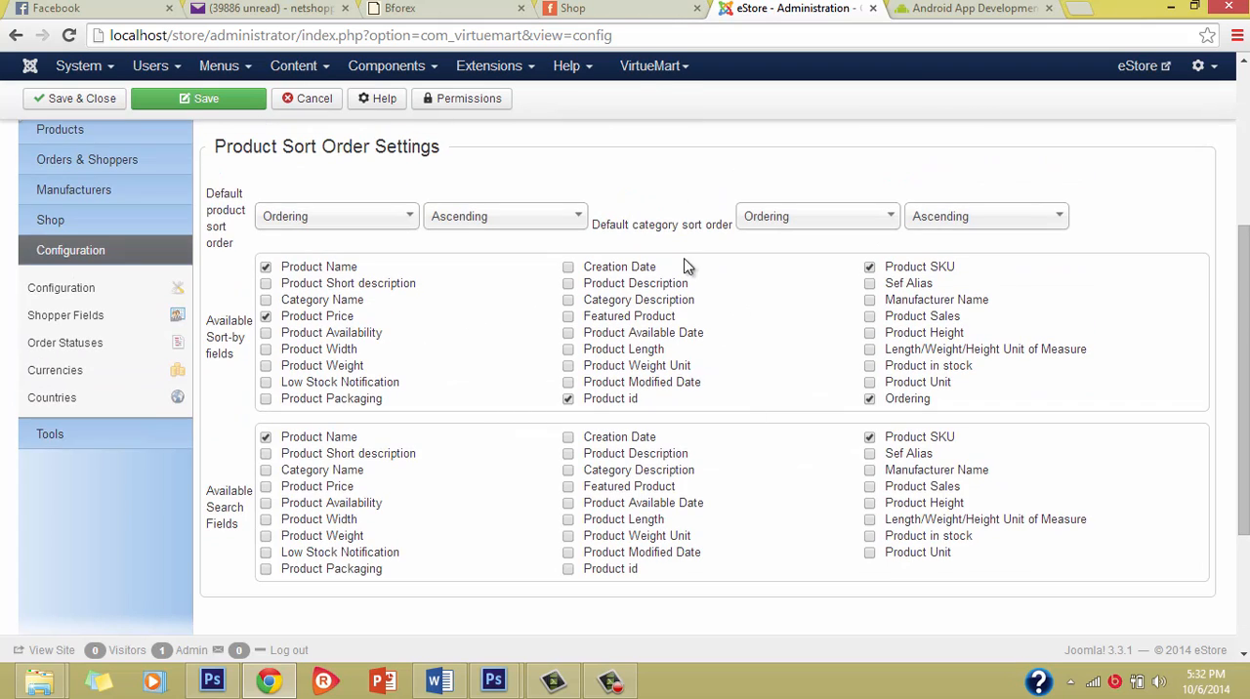
Step: Look through the Shop page down to the Top Ten Products section and back up
click(650, 8)
scroll(474, 382, down, 10)
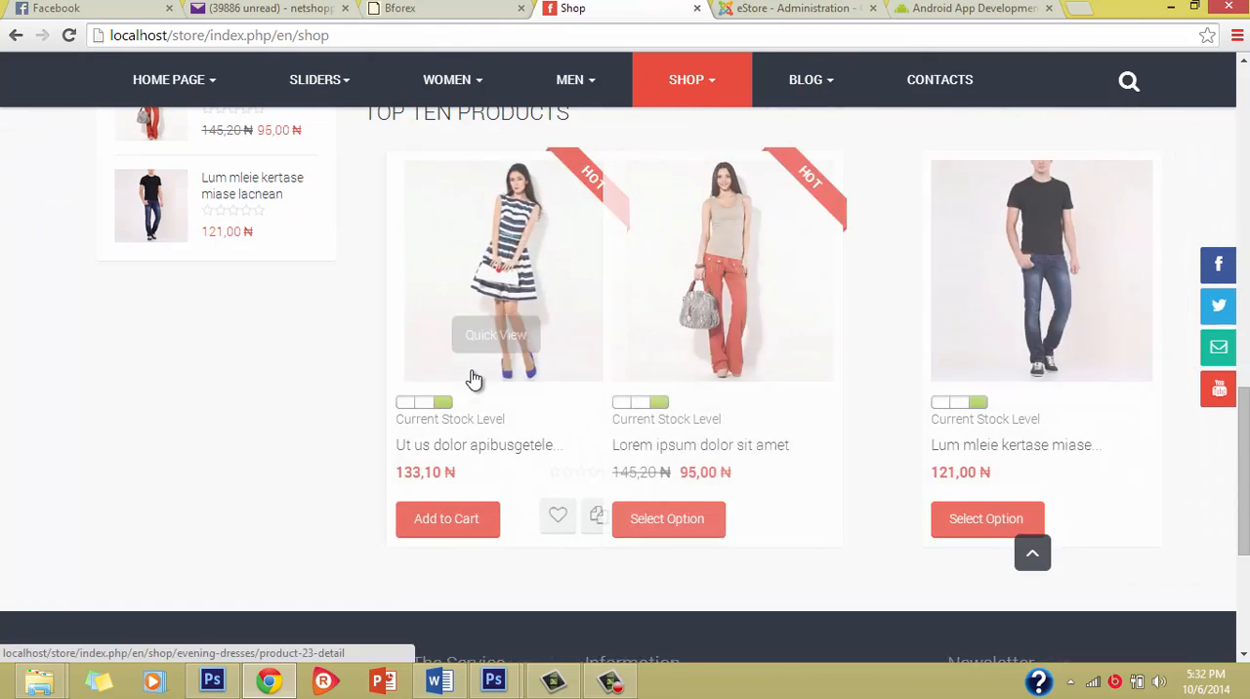
scroll(474, 377, up, 10)
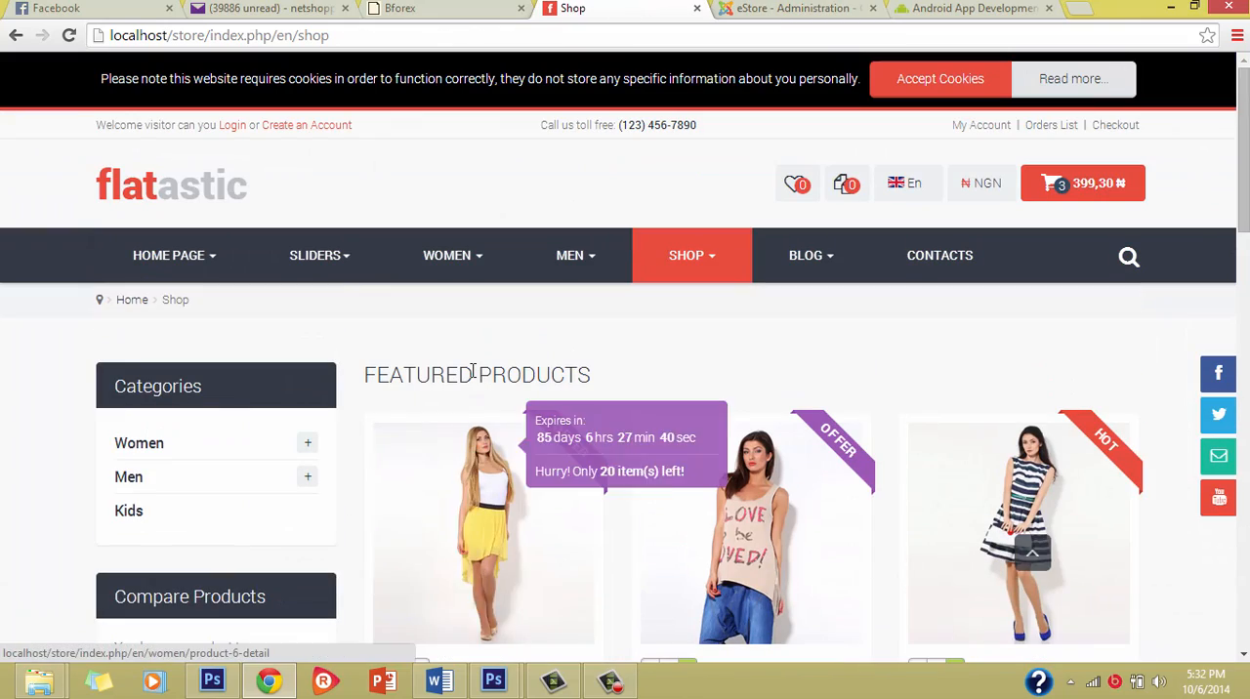
Step: Return to the VirtueMart configuration and examine the SEO settings
click(801, 7)
scroll(699, 361, up, 4)
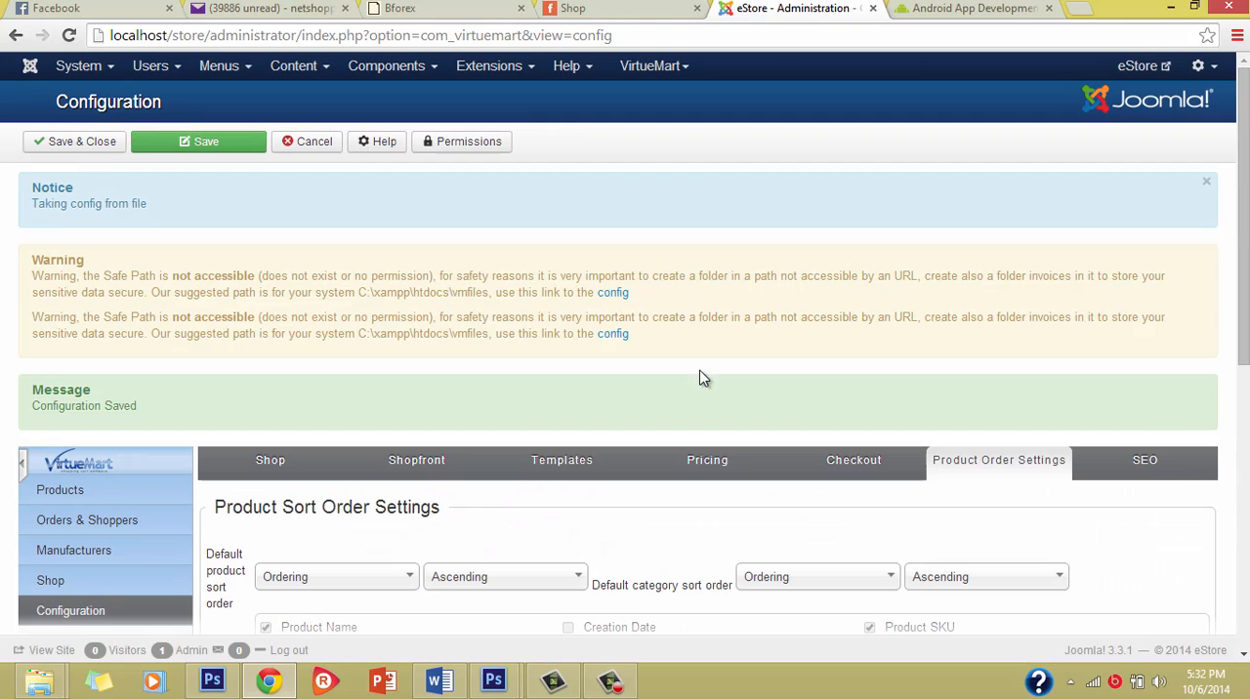
click(1147, 465)
scroll(697, 486, down, 3)
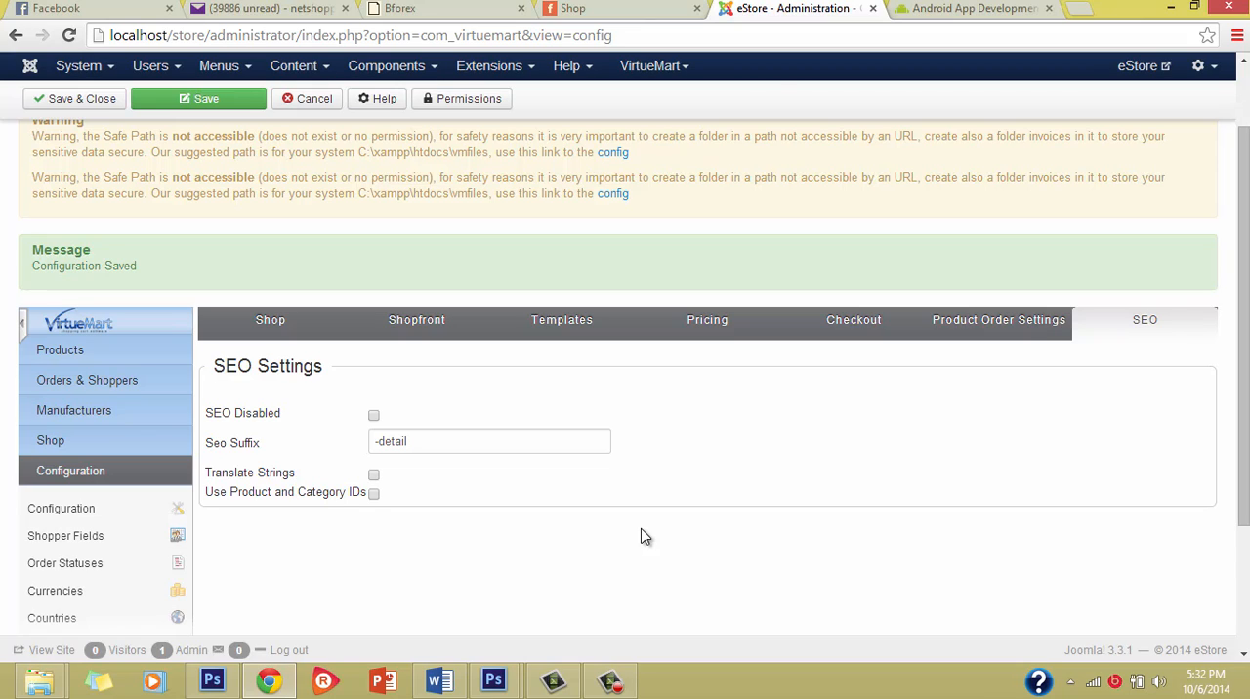
Step: Open the shop settings and review the offline, catalogue, currency converter, plugin and SSL options
click(291, 320)
scroll(407, 484, down, 2)
scroll(405, 484, up, 3)
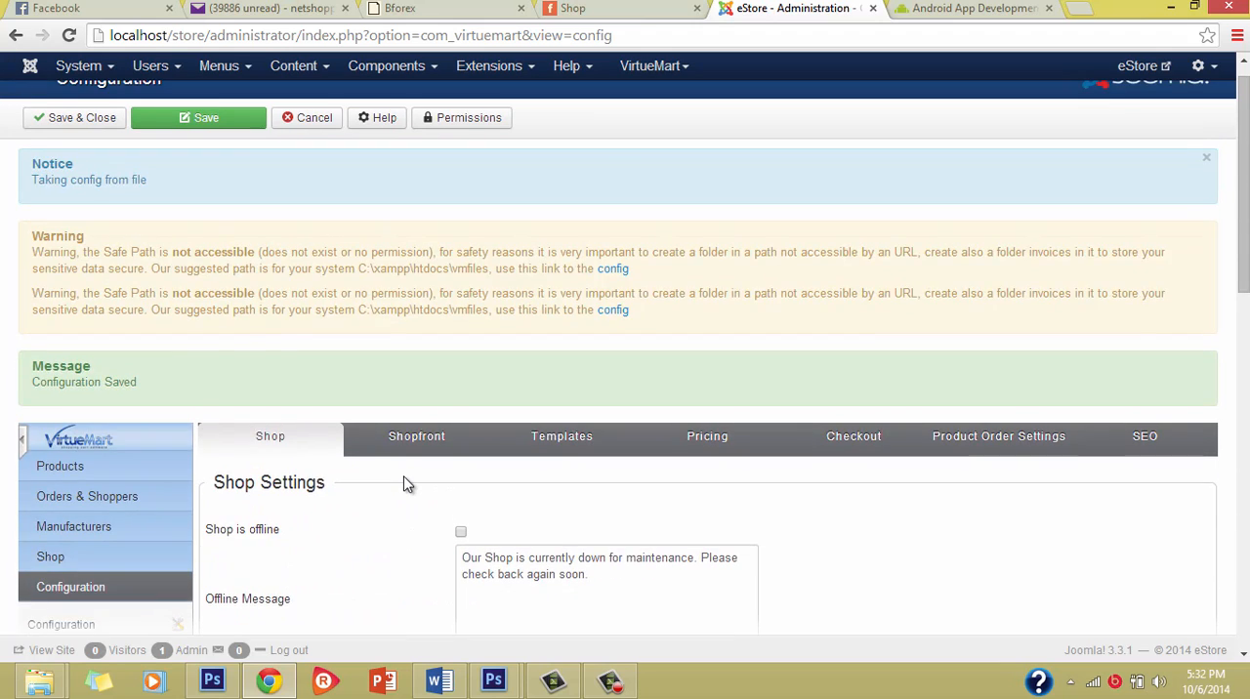
scroll(404, 483, down, 4)
scroll(245, 422, up, 2)
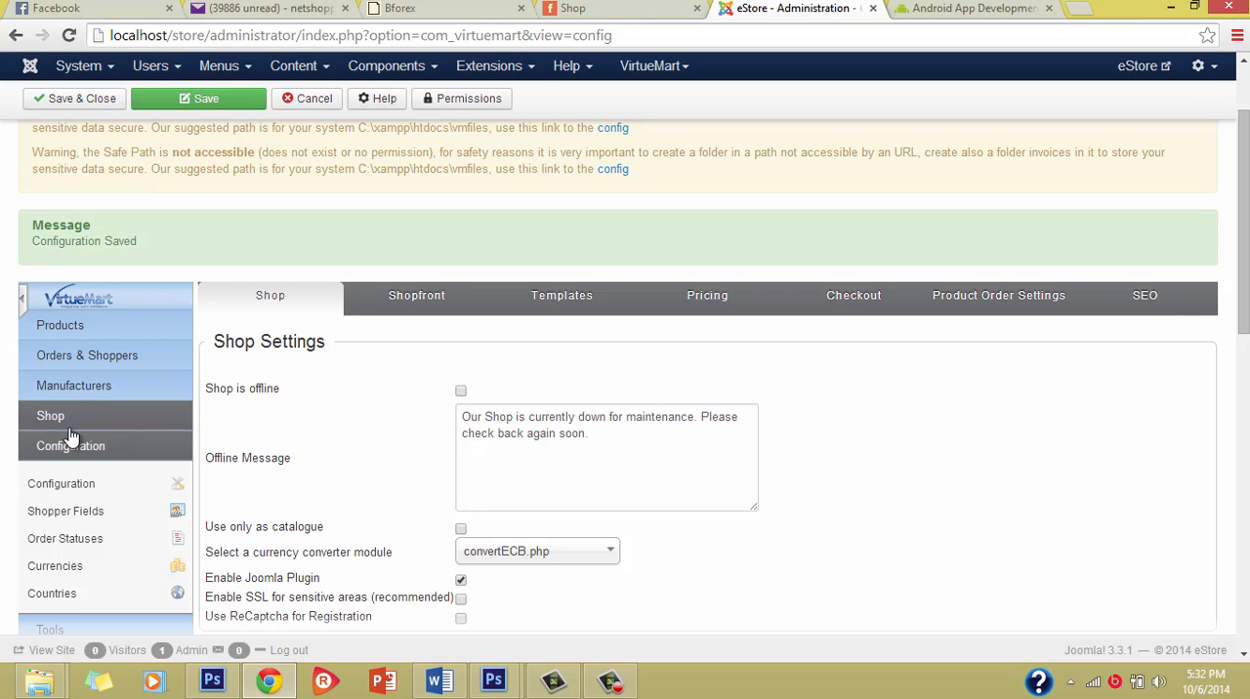
scroll(418, 535, down, 3)
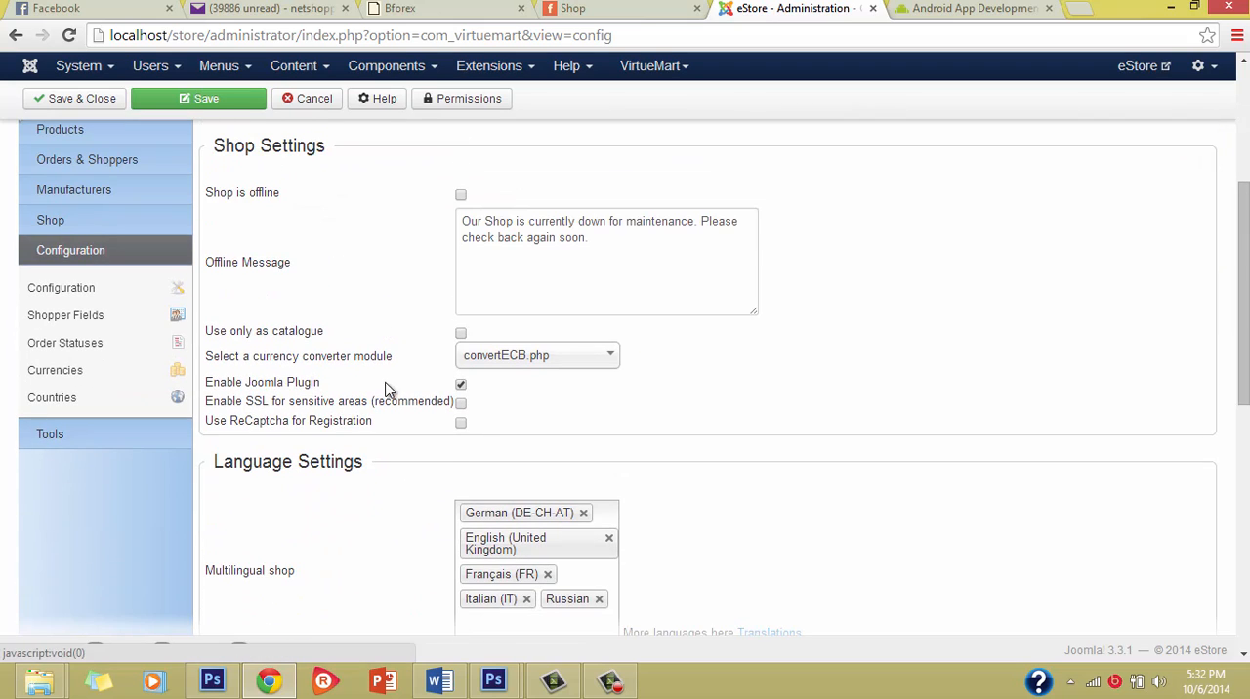
scroll(332, 380, down, 4)
scroll(333, 381, up, 5)
scroll(333, 377, down, 3)
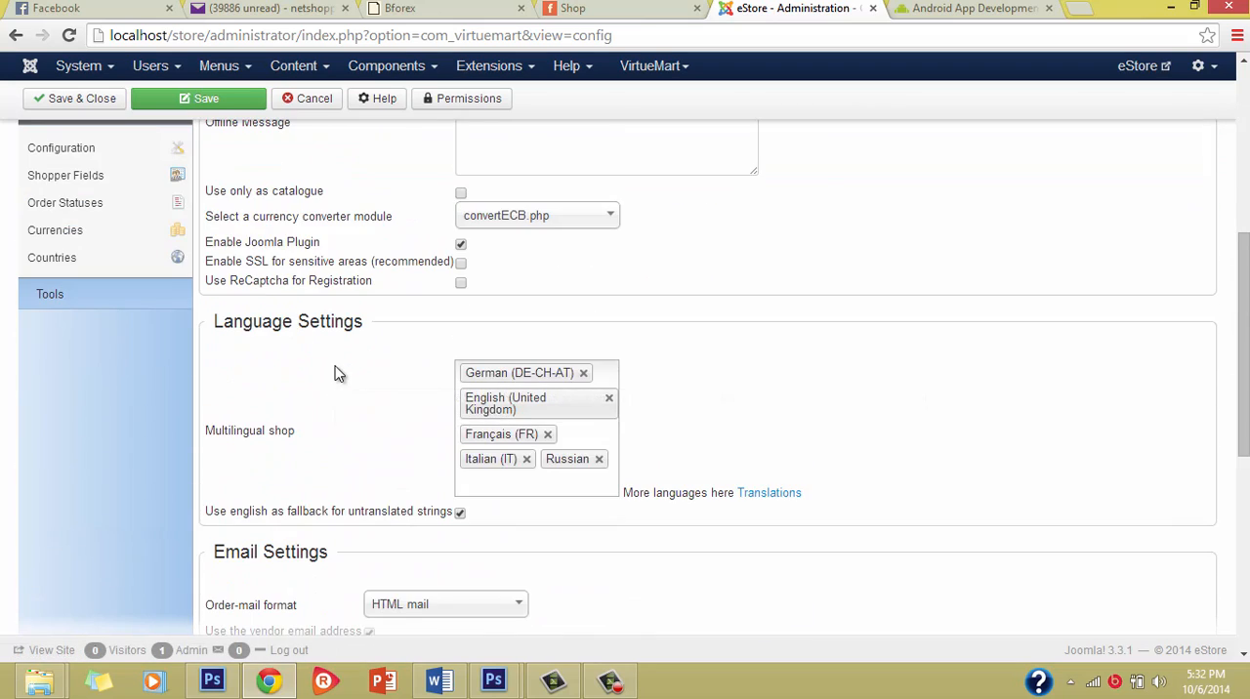
scroll(336, 374, up, 5)
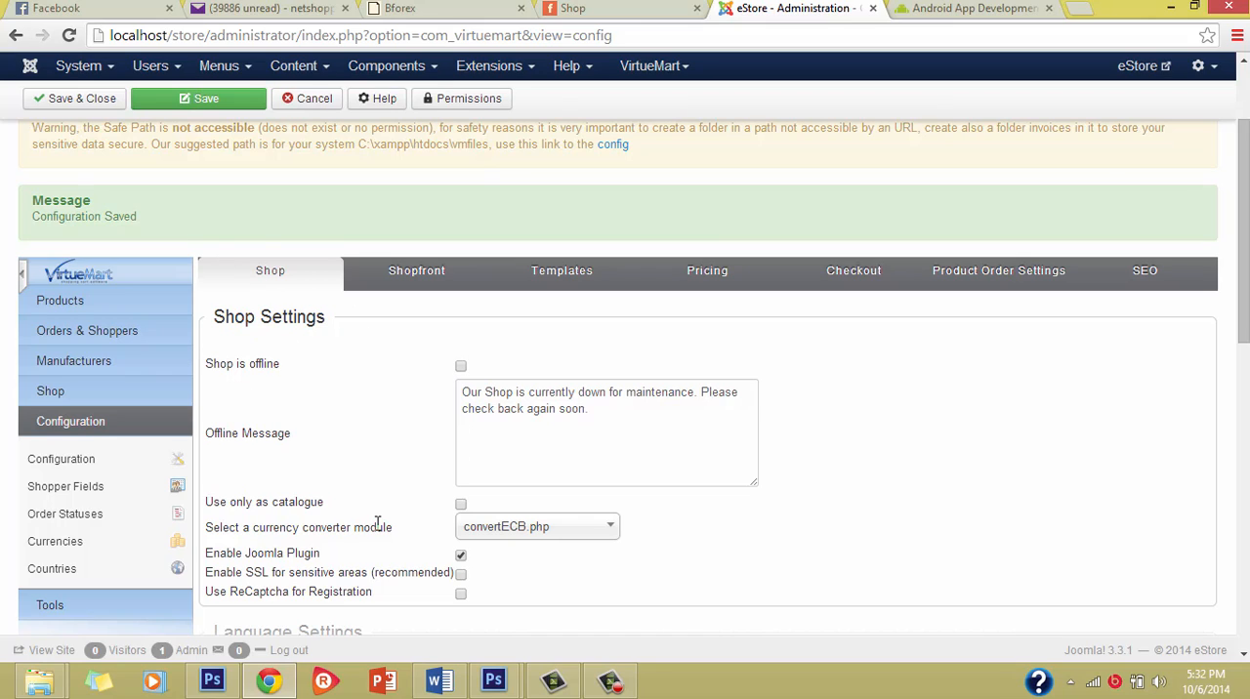
mouse_move(377, 525)
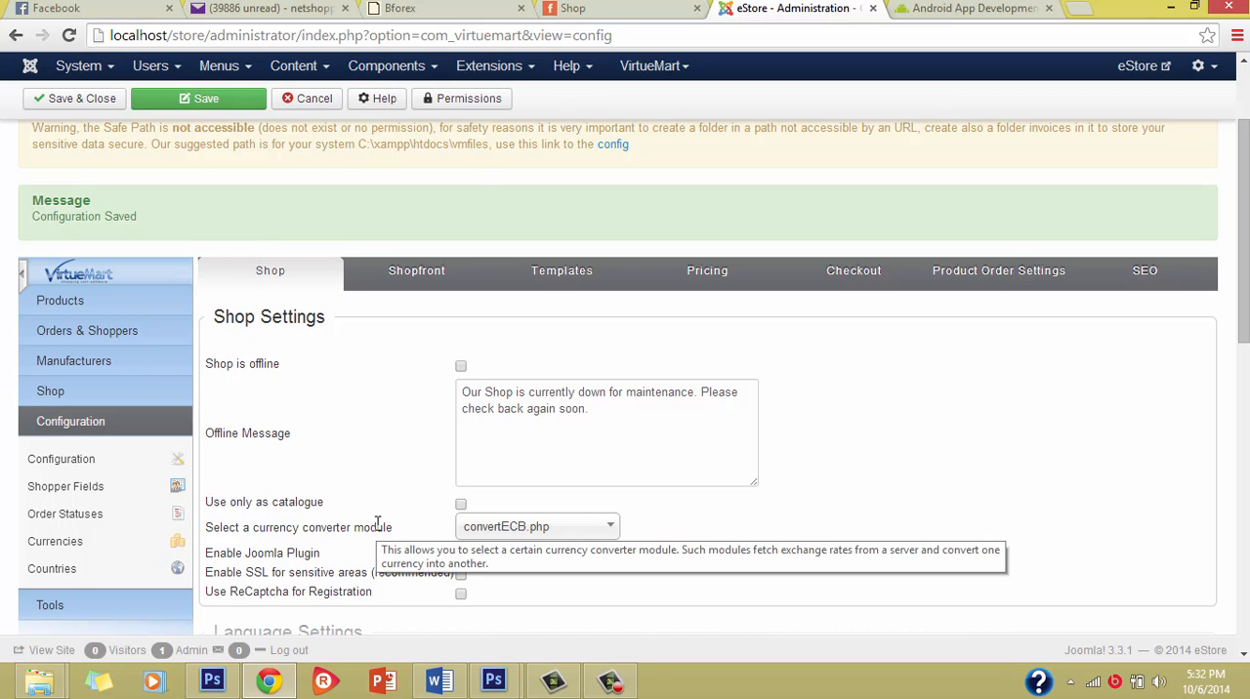
Step: Review the multilingual shop languages and the order email settings of the shop configuration
scroll(379, 529, down, 2)
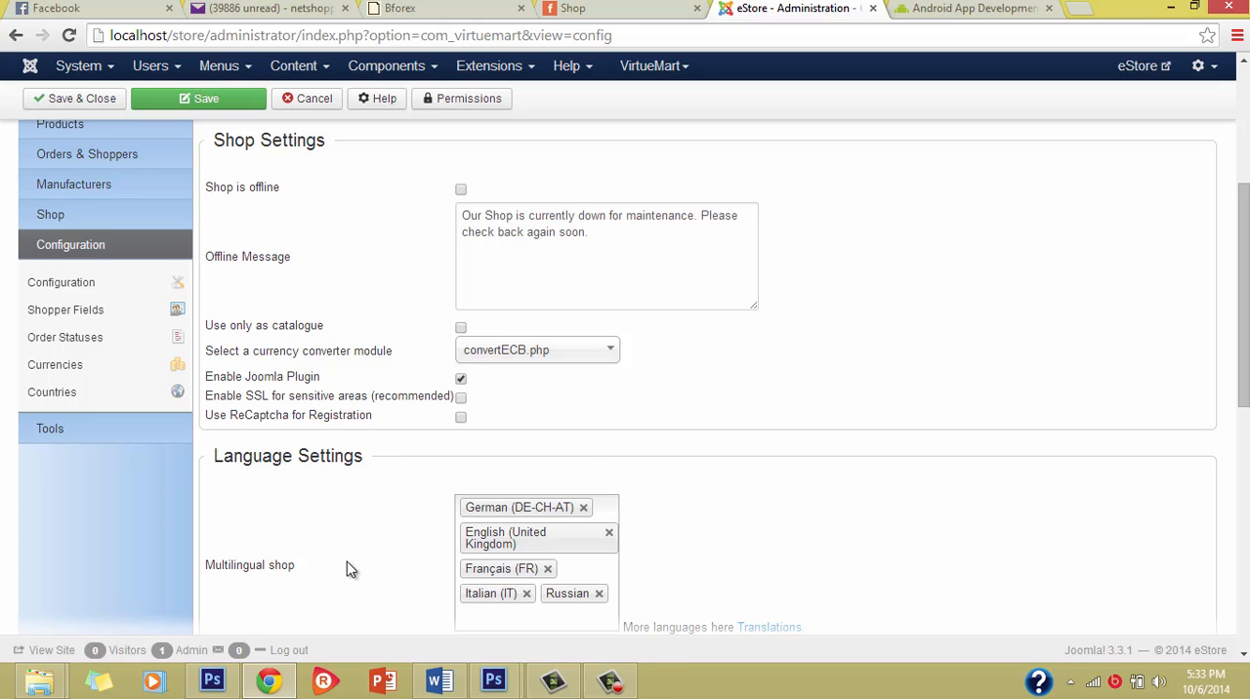
scroll(348, 569, down, 2)
scroll(349, 569, down, 3)
scroll(349, 560, up, 3)
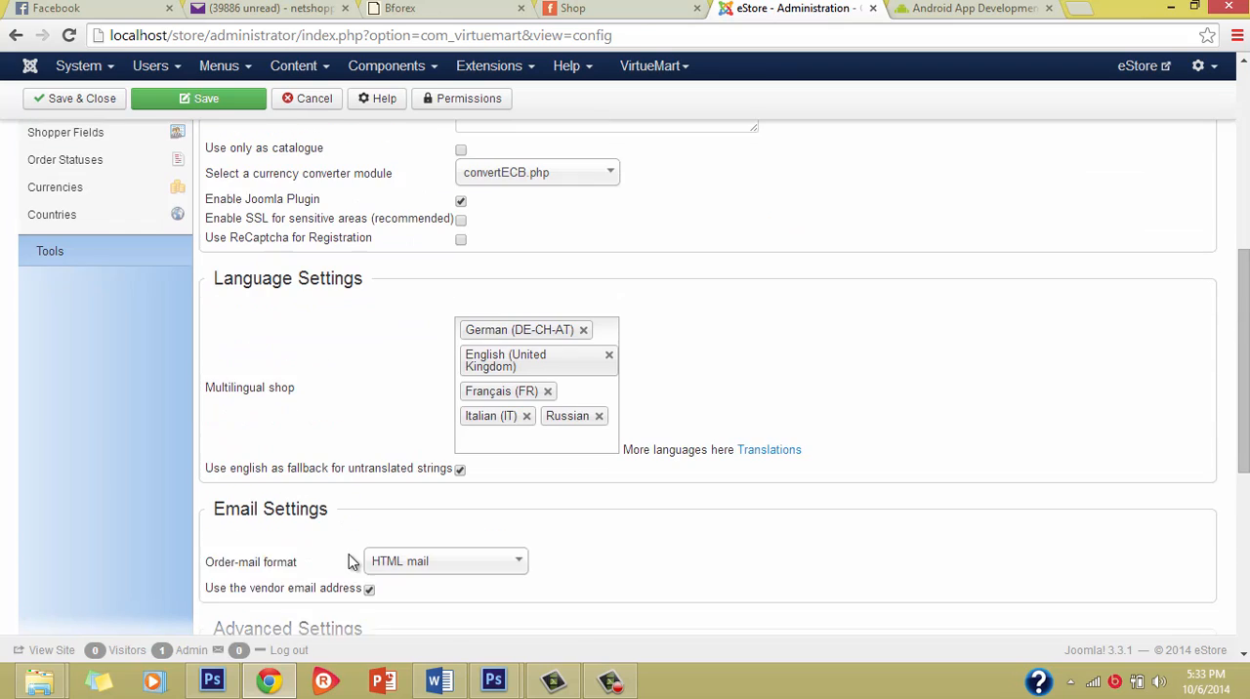
scroll(410, 469, up, 3)
Step: Open the shopfront settings and examine the core settings, out-of-stock actions and shopper review and rating options
click(410, 352)
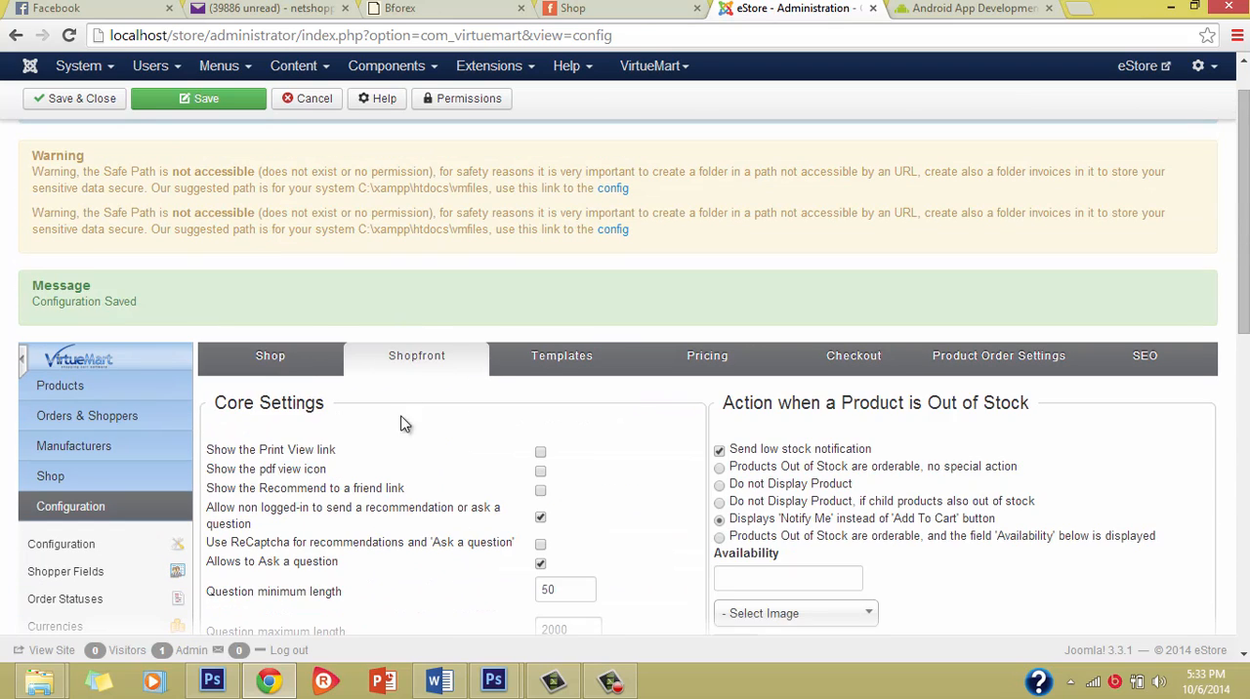
scroll(396, 574, down, 1)
scroll(391, 575, down, 2)
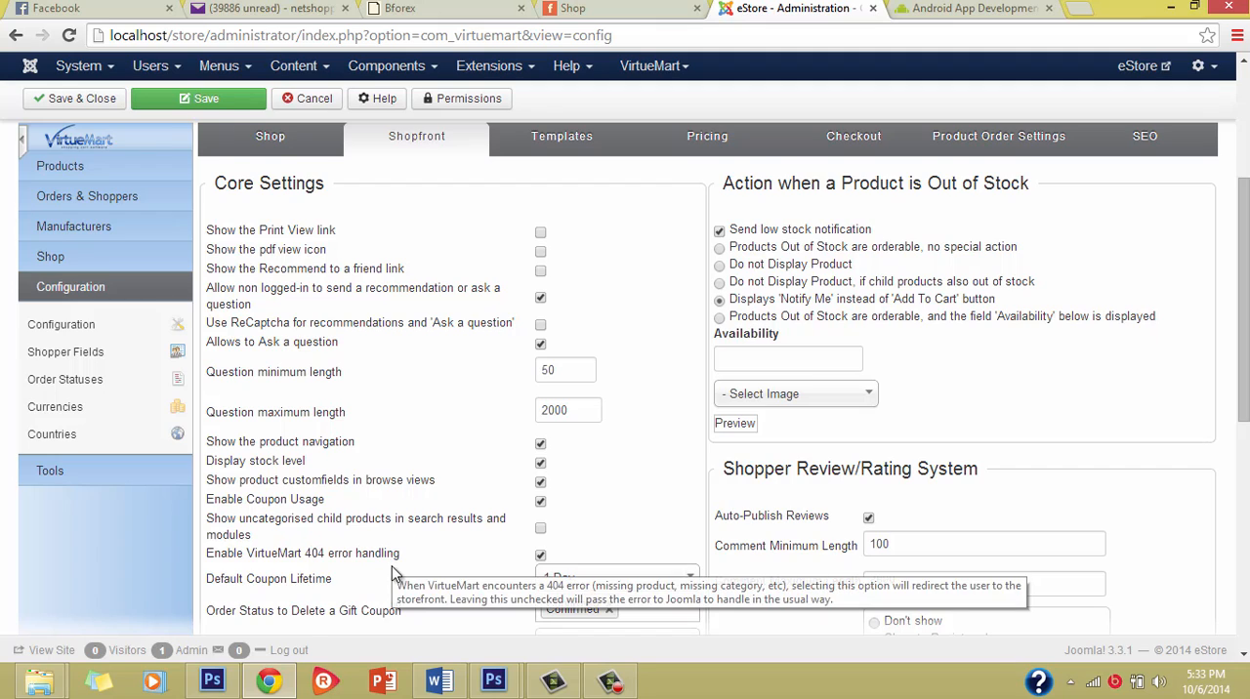
scroll(393, 569, down, 1)
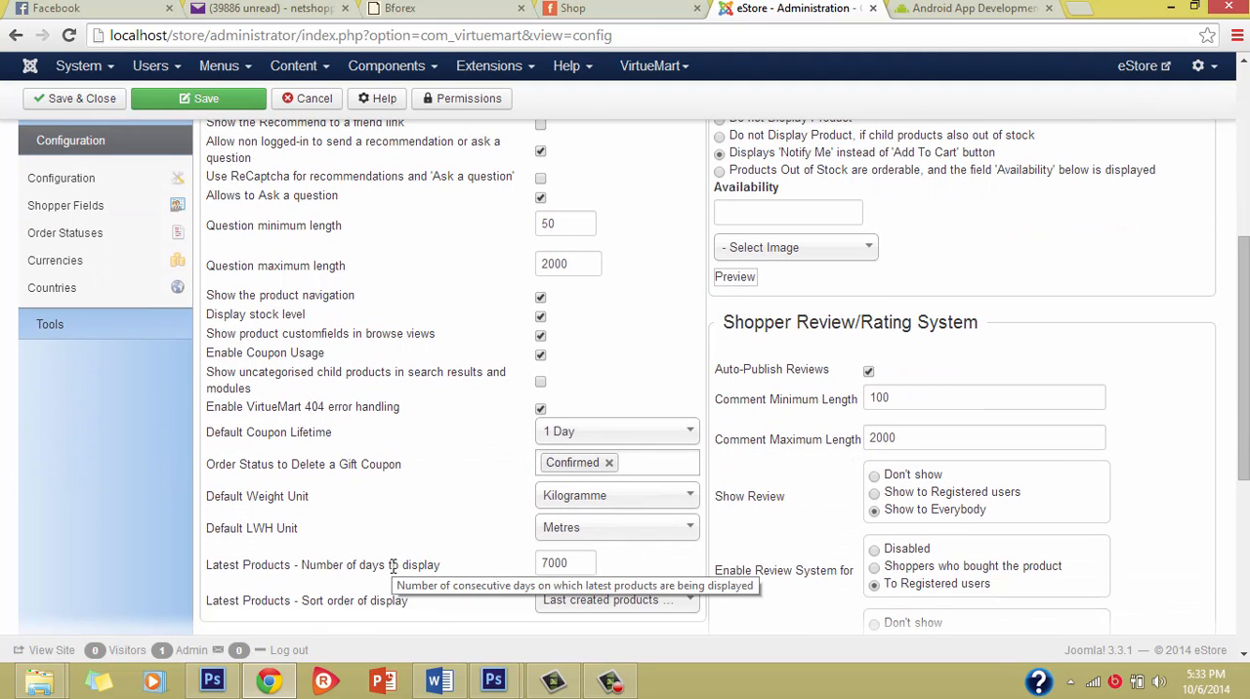
scroll(391, 567, up, 3)
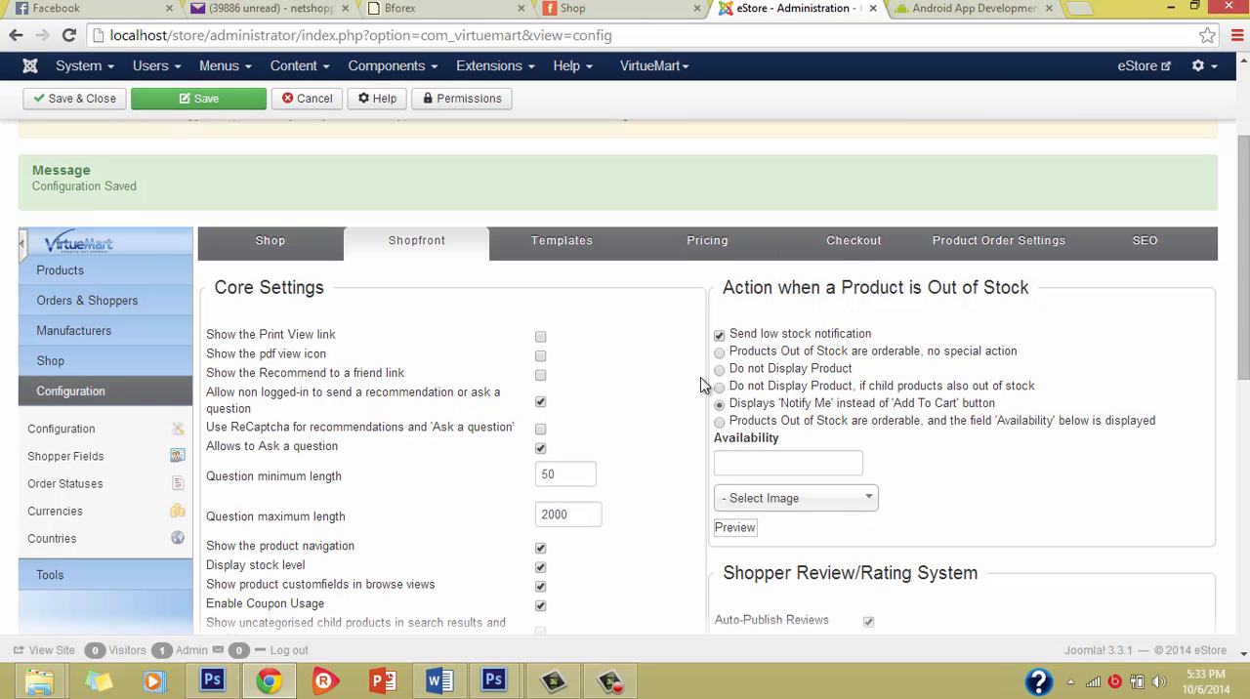
scroll(749, 410, down, 2)
scroll(748, 410, down, 2)
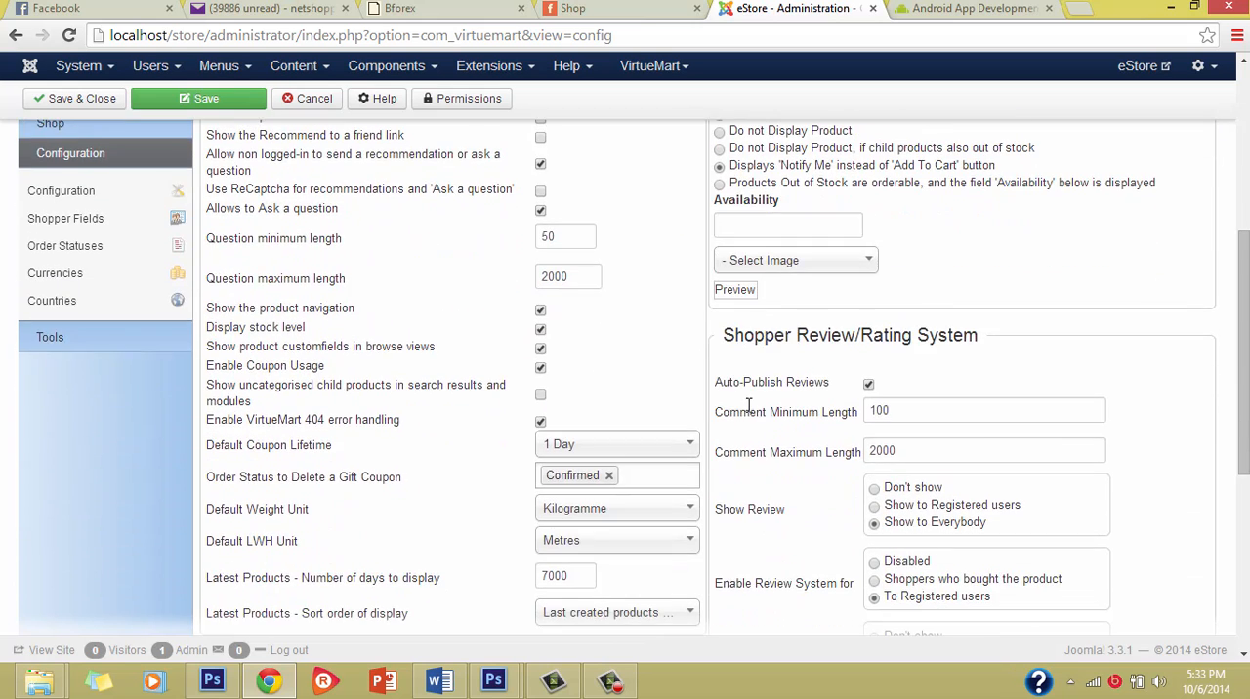
scroll(748, 410, up, 3)
scroll(825, 504, down, 4)
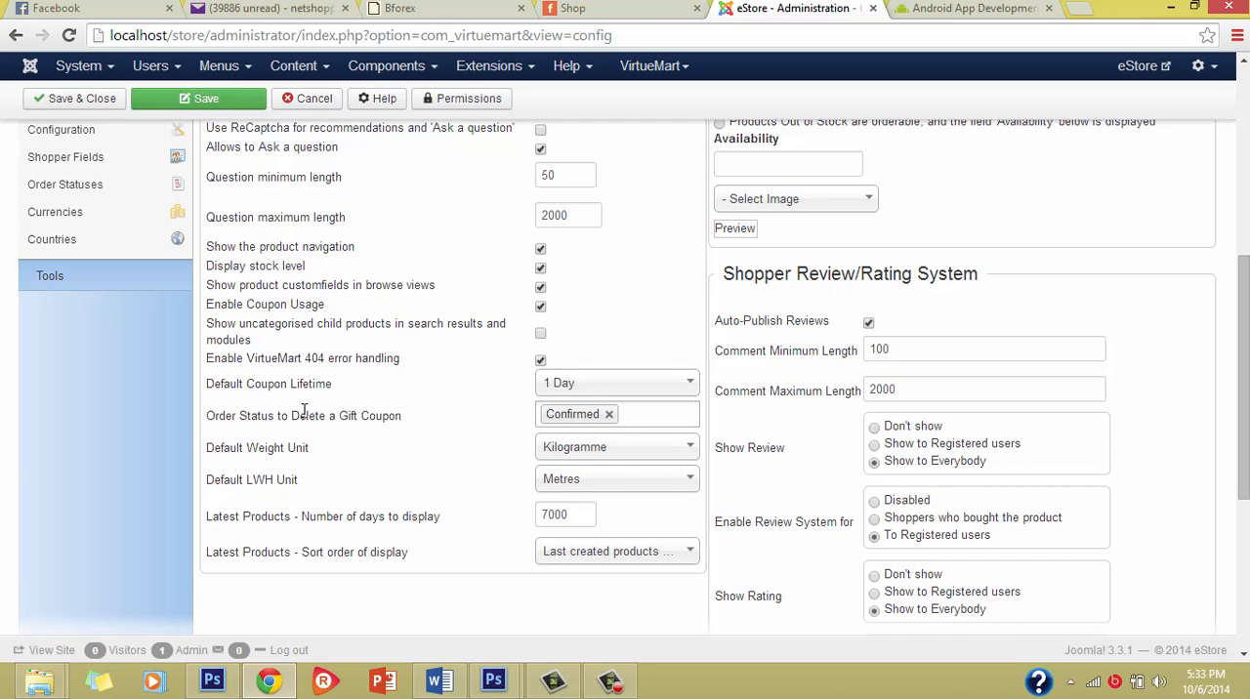
Step: Open the template settings and review the shopfront templates, home page settings, pagination sequence and feed options
scroll(312, 391, up, 5)
click(567, 291)
scroll(414, 515, down, 2)
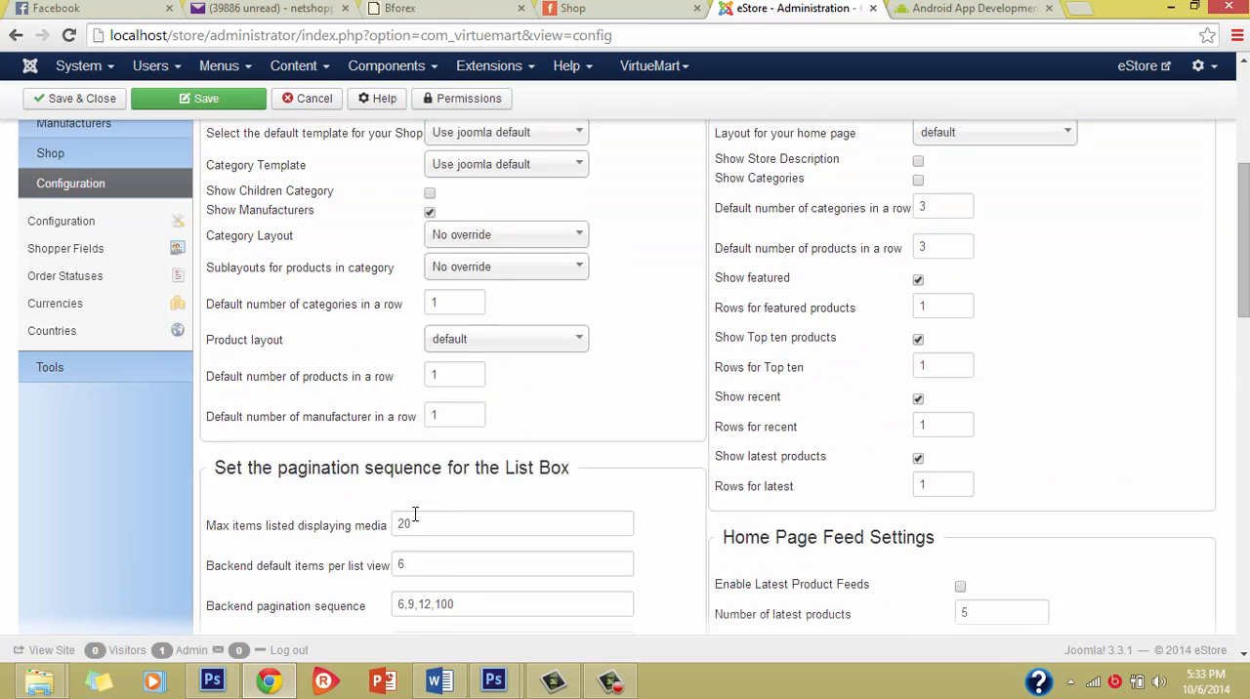
scroll(414, 515, up, 1)
scroll(889, 401, down, 2)
scroll(915, 399, up, 1)
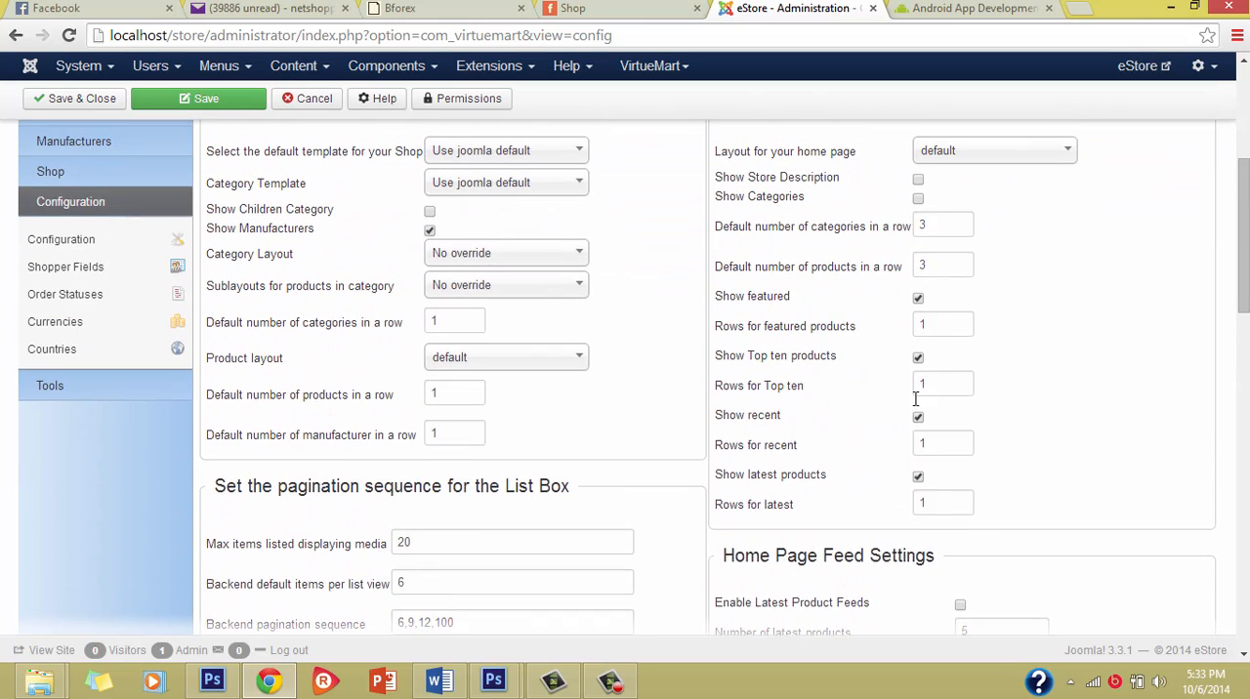
scroll(916, 398, up, 1)
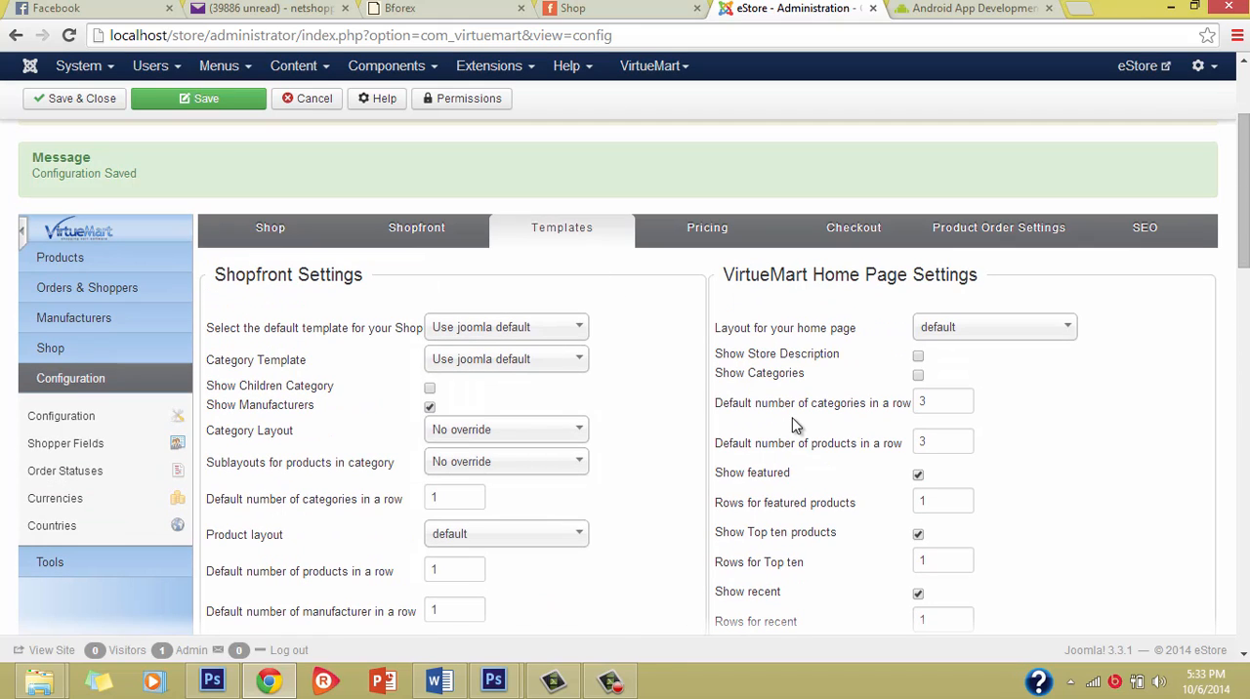
scroll(795, 418, down, 3)
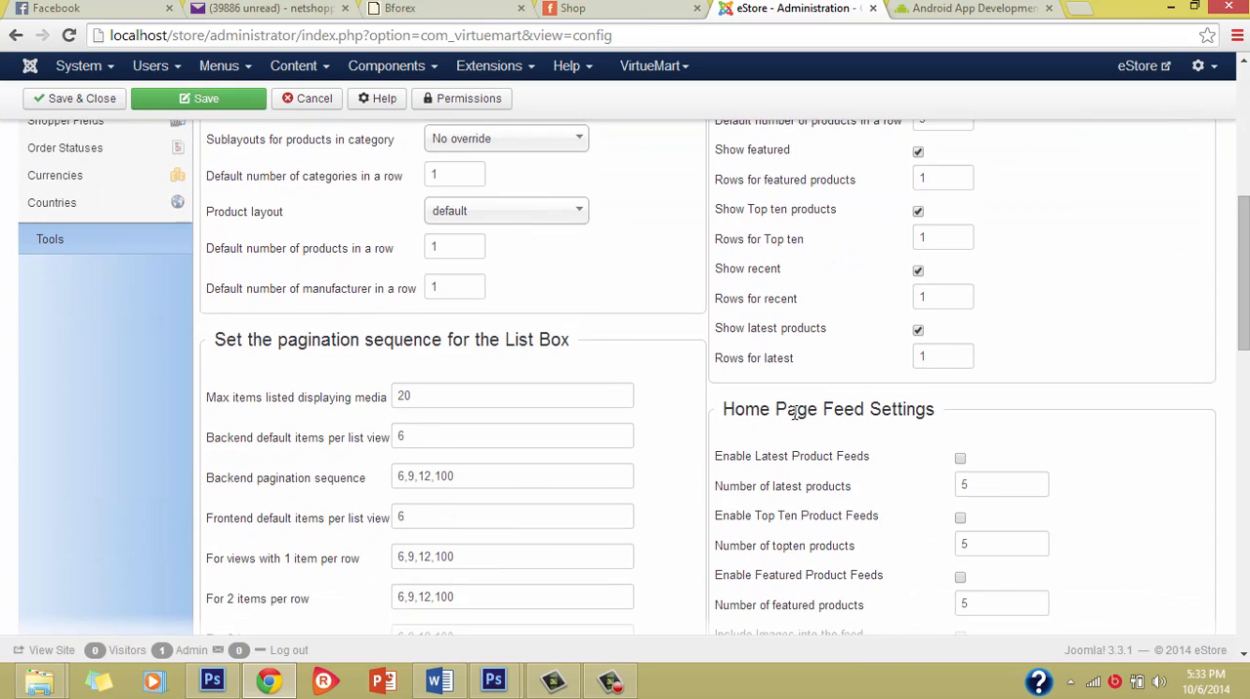
scroll(807, 379, up, 4)
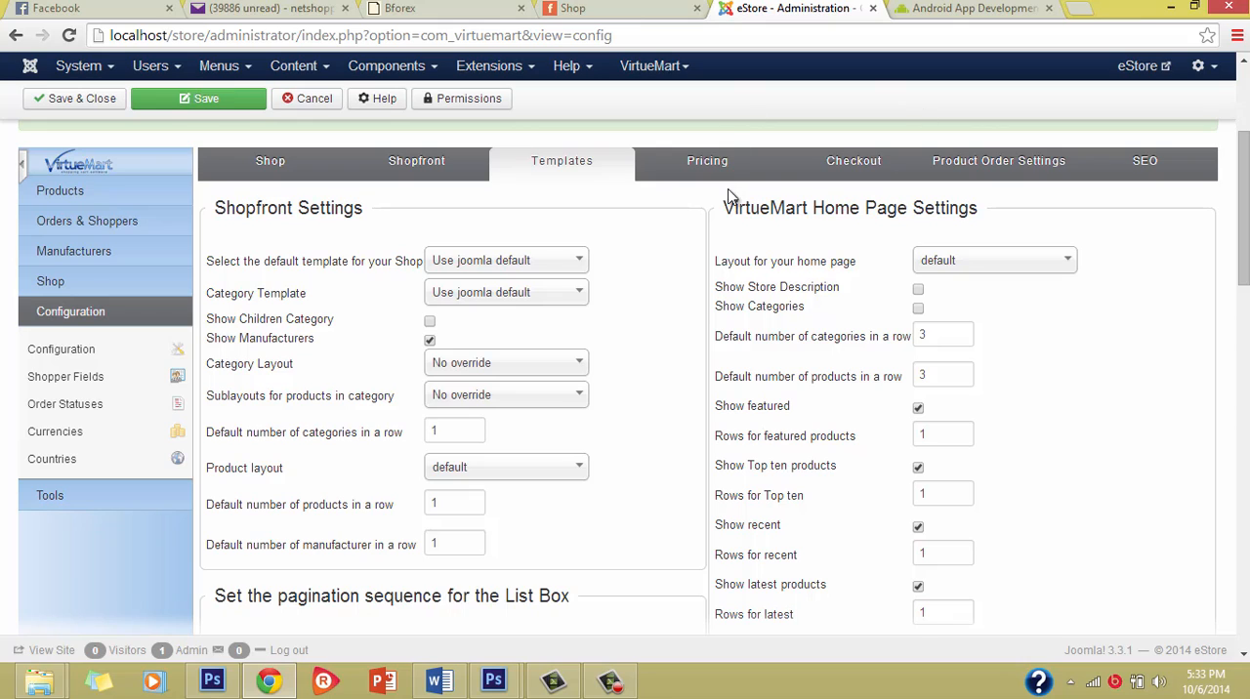
Step: Review the price configuration with its displayed prices, and open the checkout settings
click(722, 158)
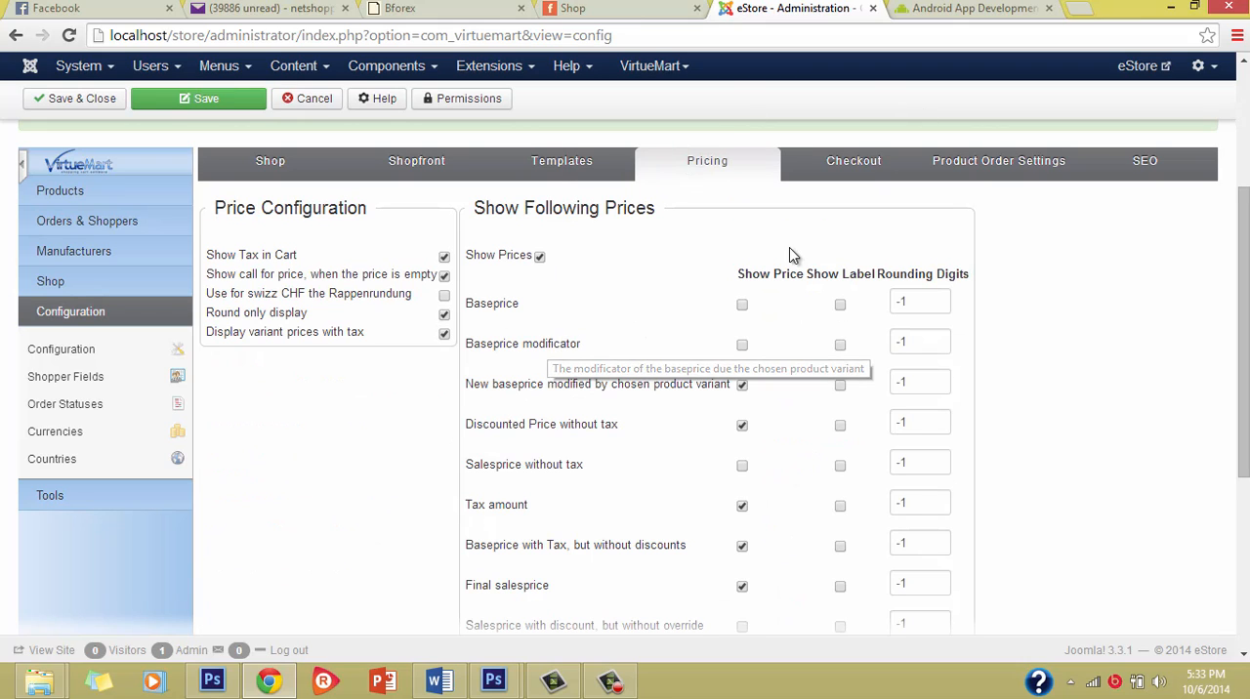
click(847, 180)
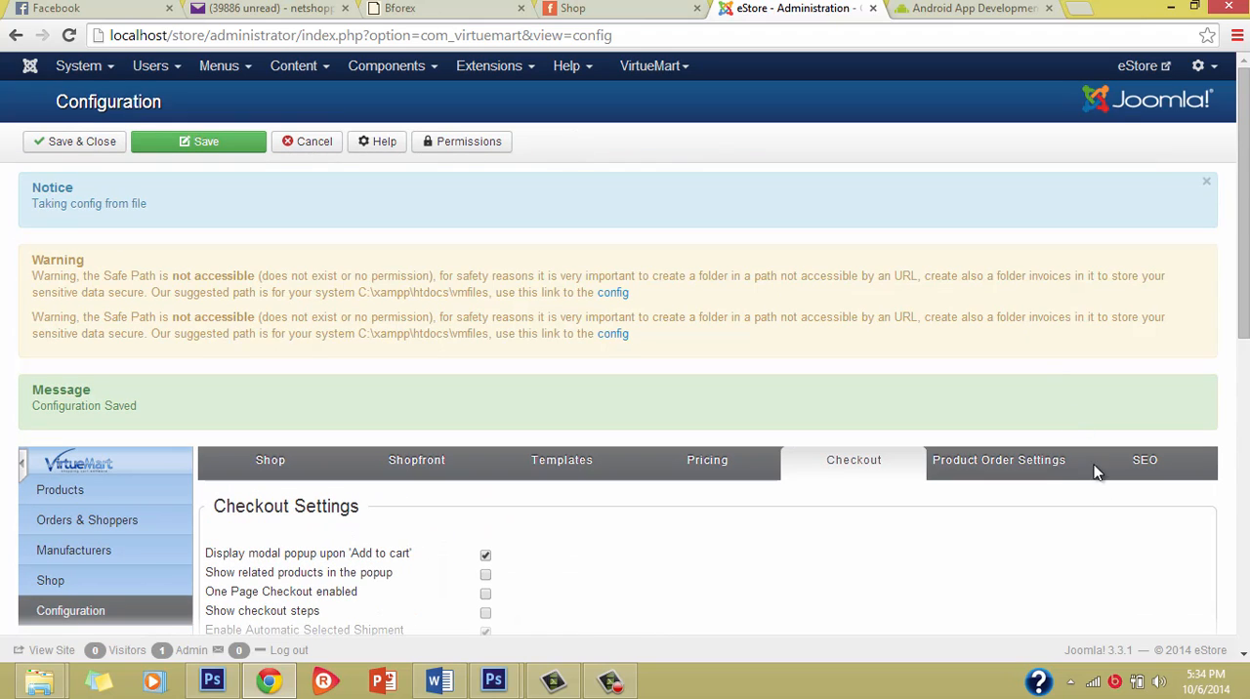
Step: Open the product order settings and examine the default sort order and the available sort-by and search fields
click(1036, 467)
scroll(880, 515, down, 5)
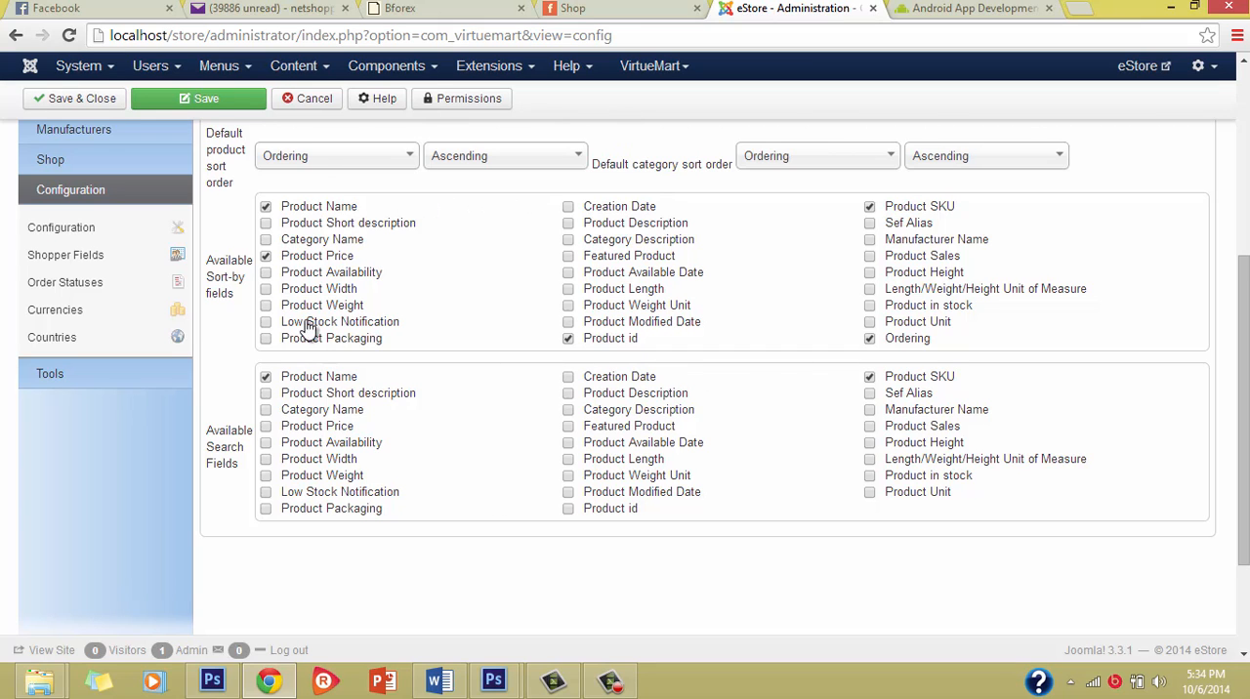
scroll(570, 414, up, 2)
scroll(605, 504, down, 2)
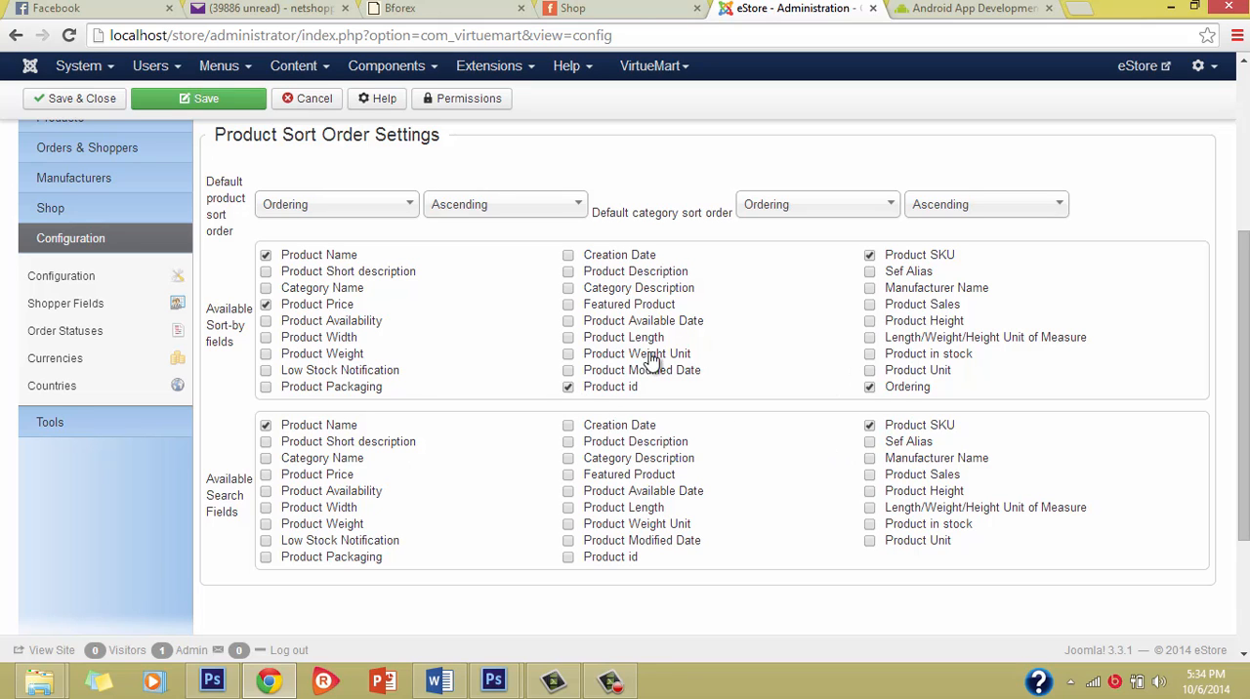
scroll(901, 396, up, 2)
scroll(940, 515, down, 1)
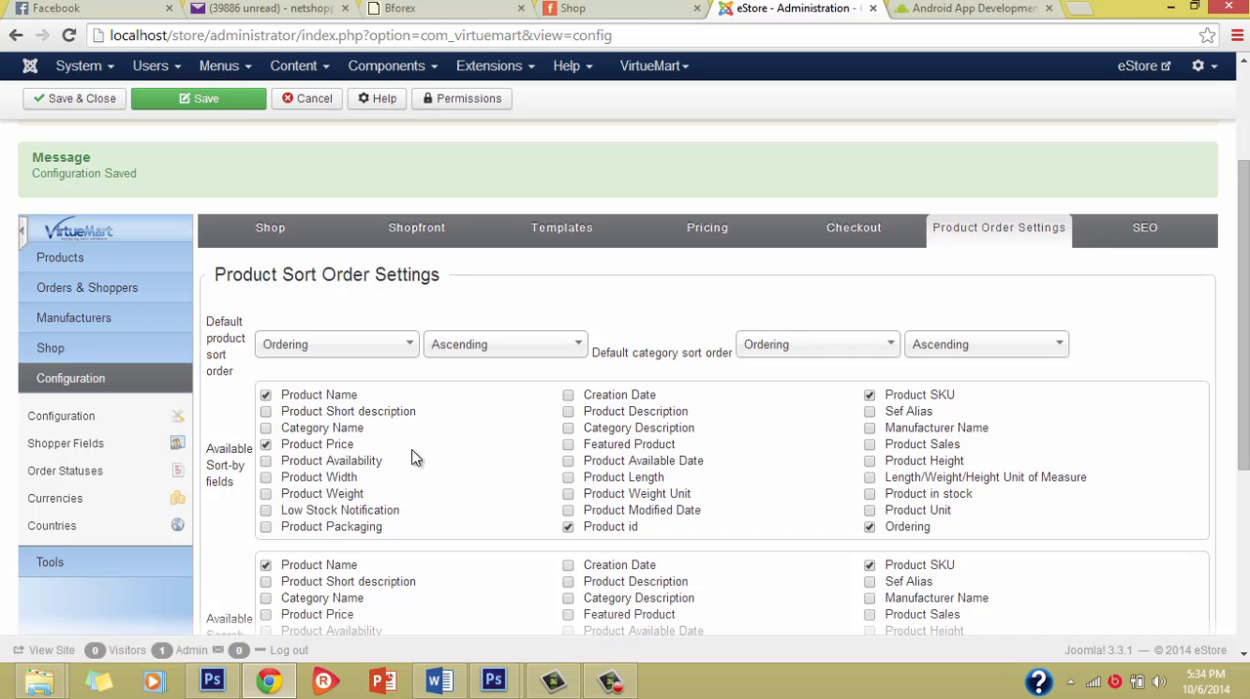
scroll(412, 457, up, 2)
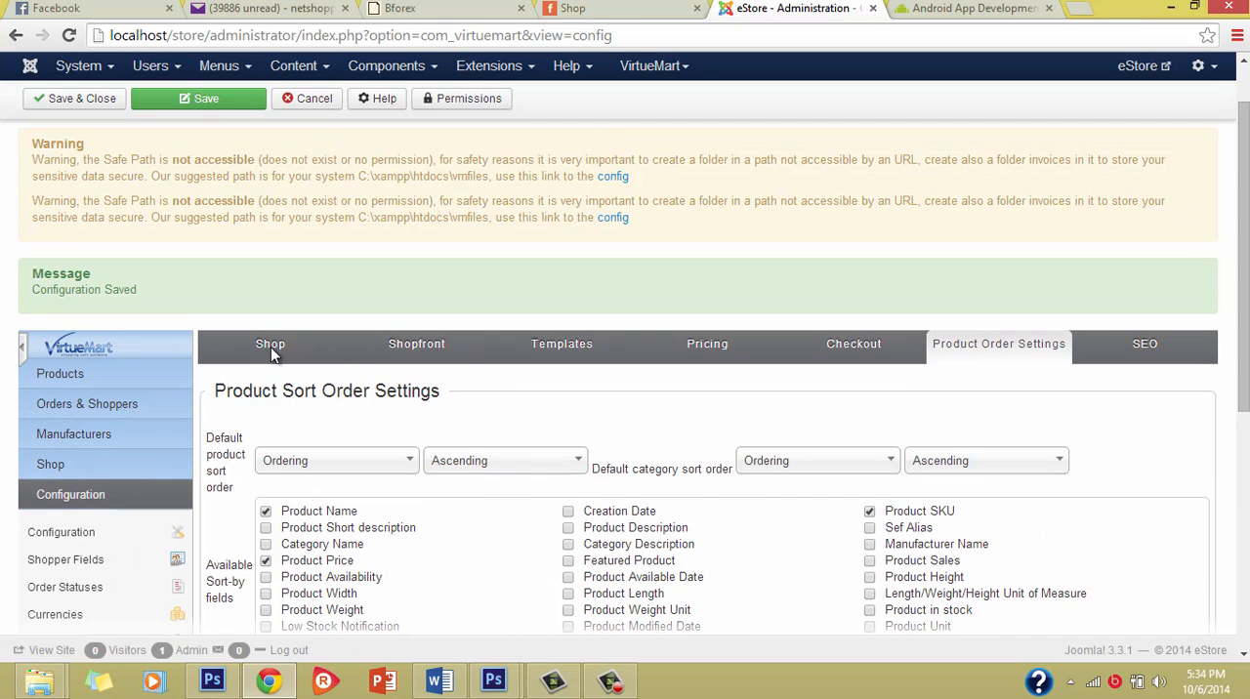
Step: Check the SEO settings and return to the shop settings of the configuration
click(271, 347)
click(1138, 346)
scroll(427, 411, down, 2)
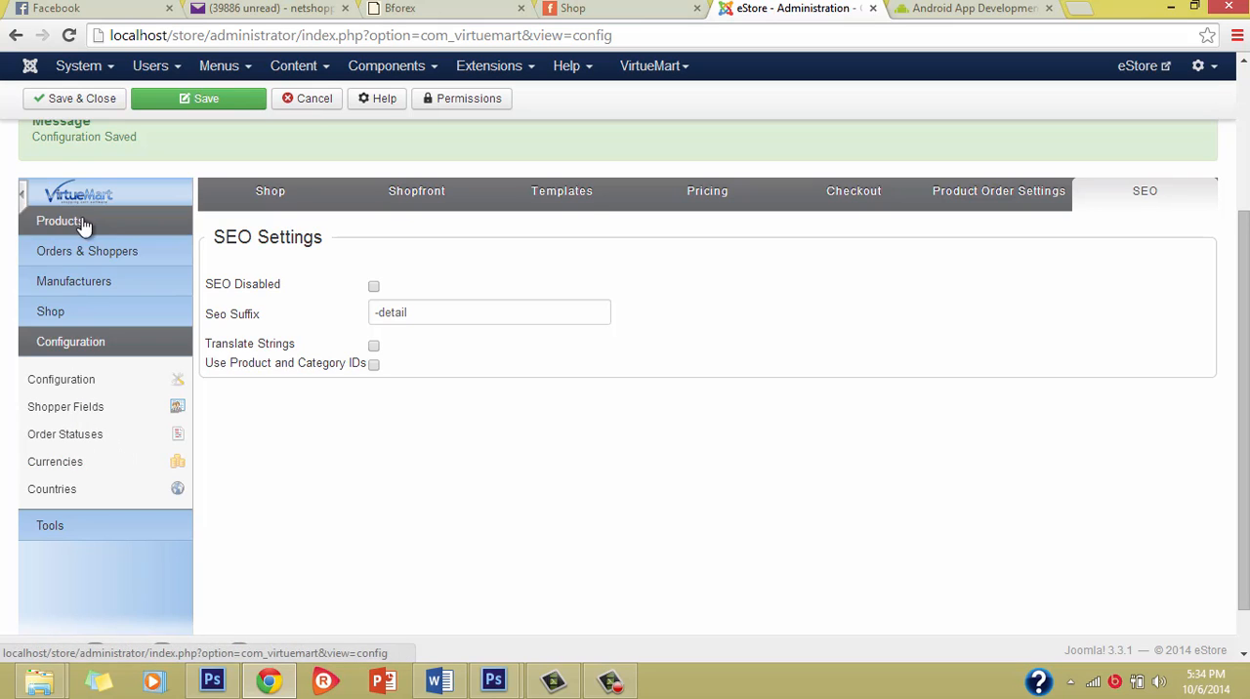
scroll(347, 261, up, 1)
click(298, 305)
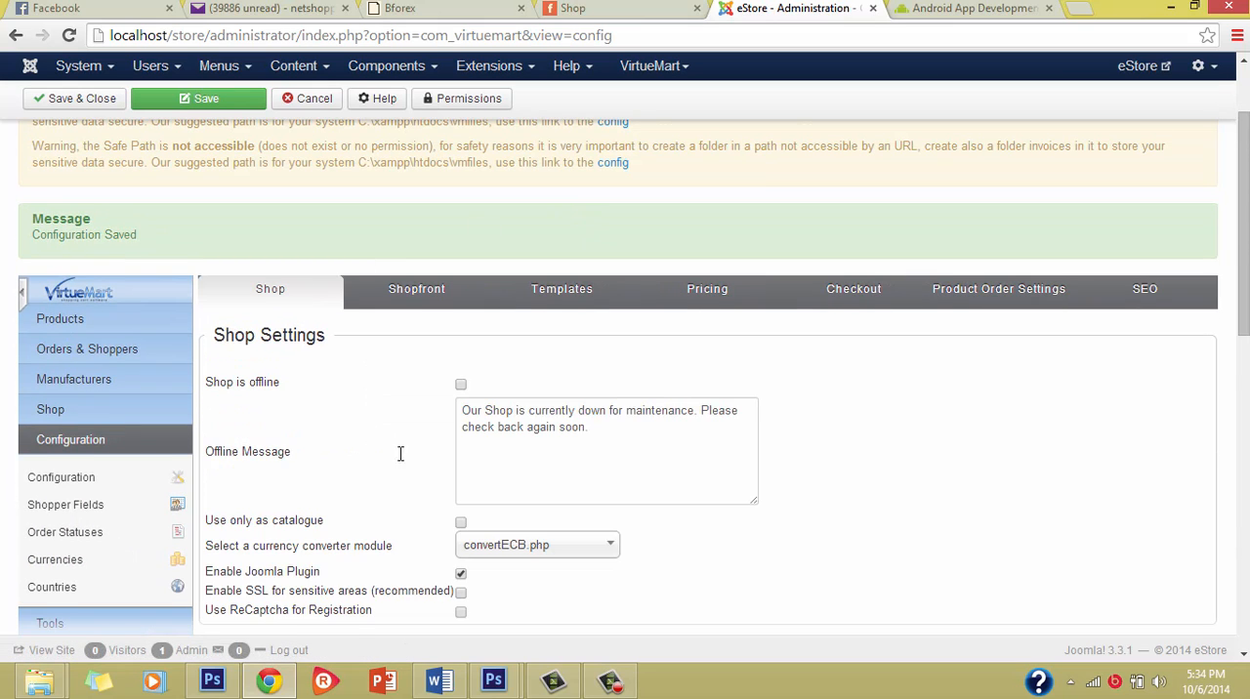
scroll(467, 498, down, 1)
scroll(332, 396, up, 1)
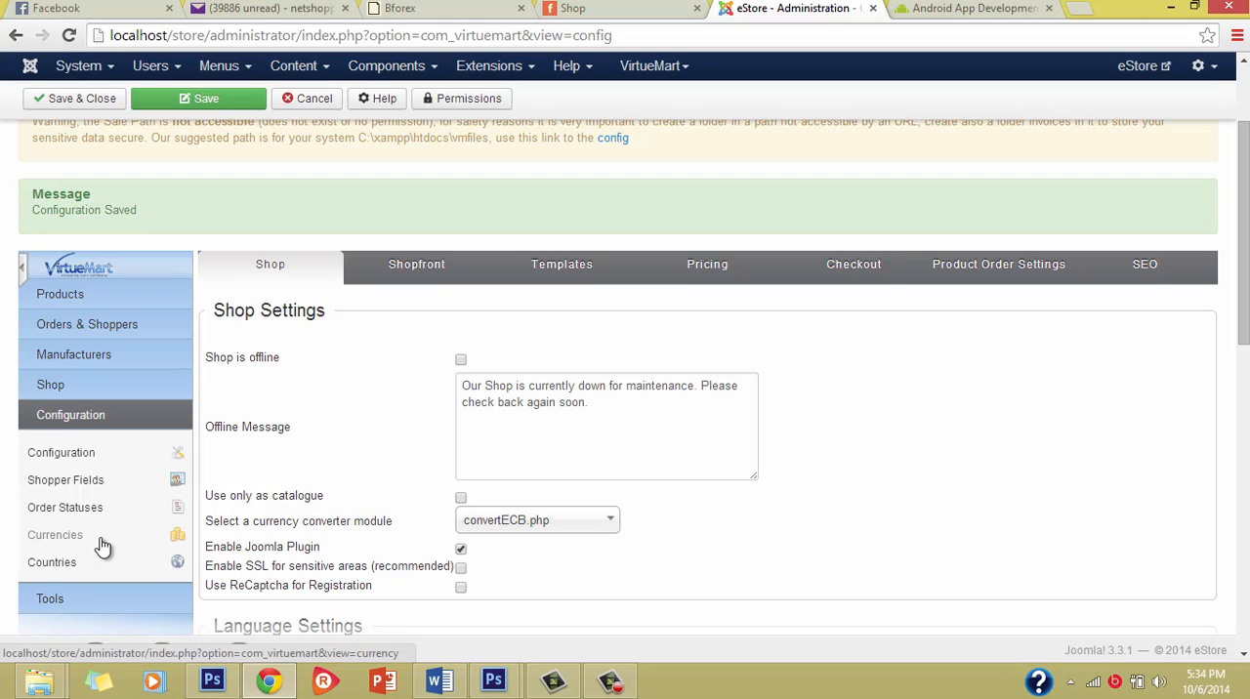
Step: Look through the entries under Products, Orders & Shoppers, Manufacturers, Shop and Configuration in the VirtueMart navigation
click(90, 299)
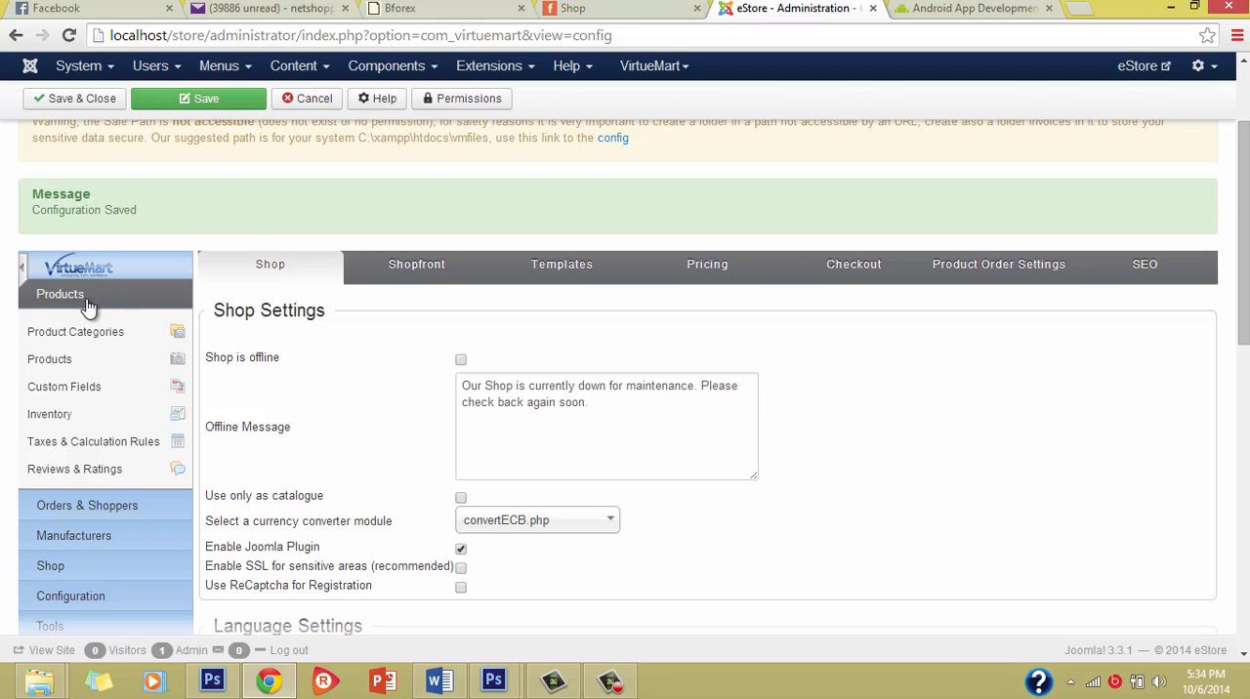
click(98, 506)
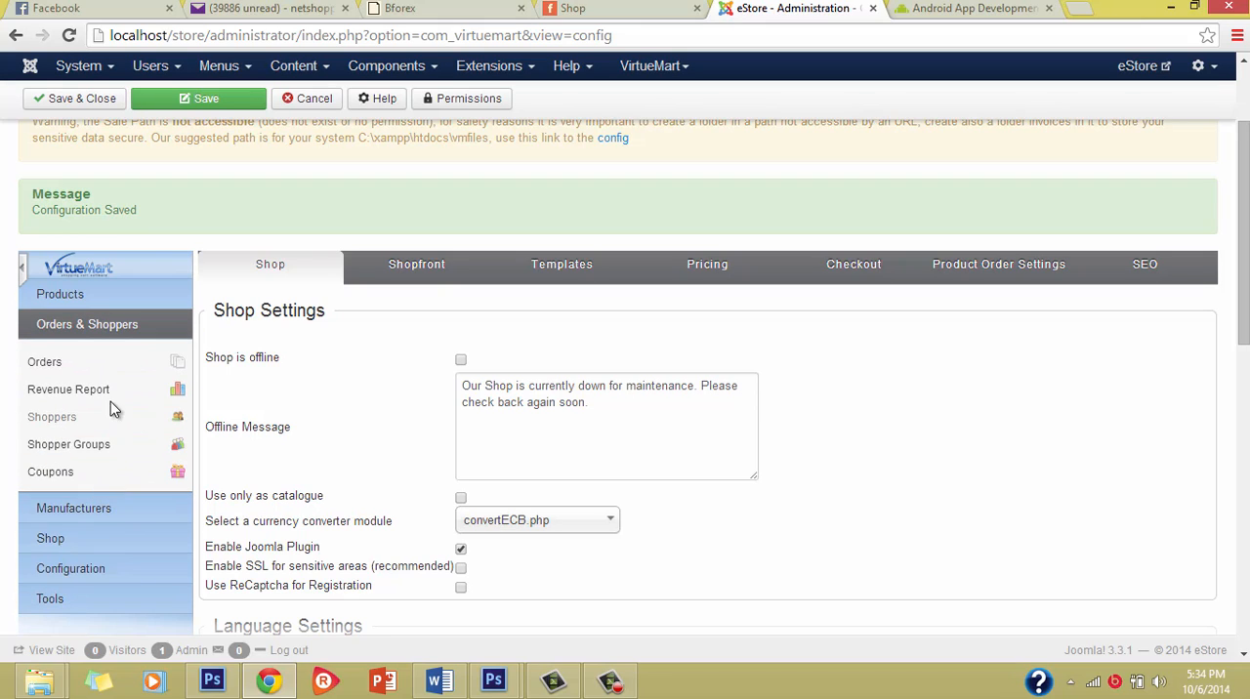
click(117, 510)
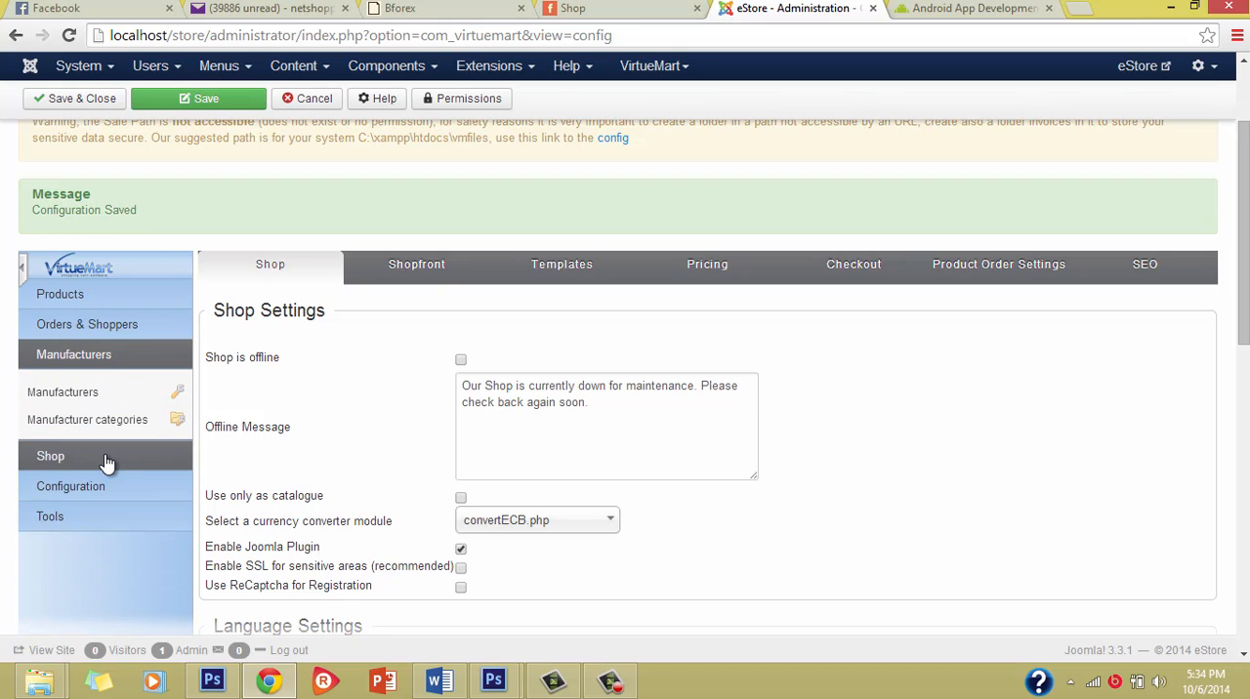
click(108, 459)
click(98, 543)
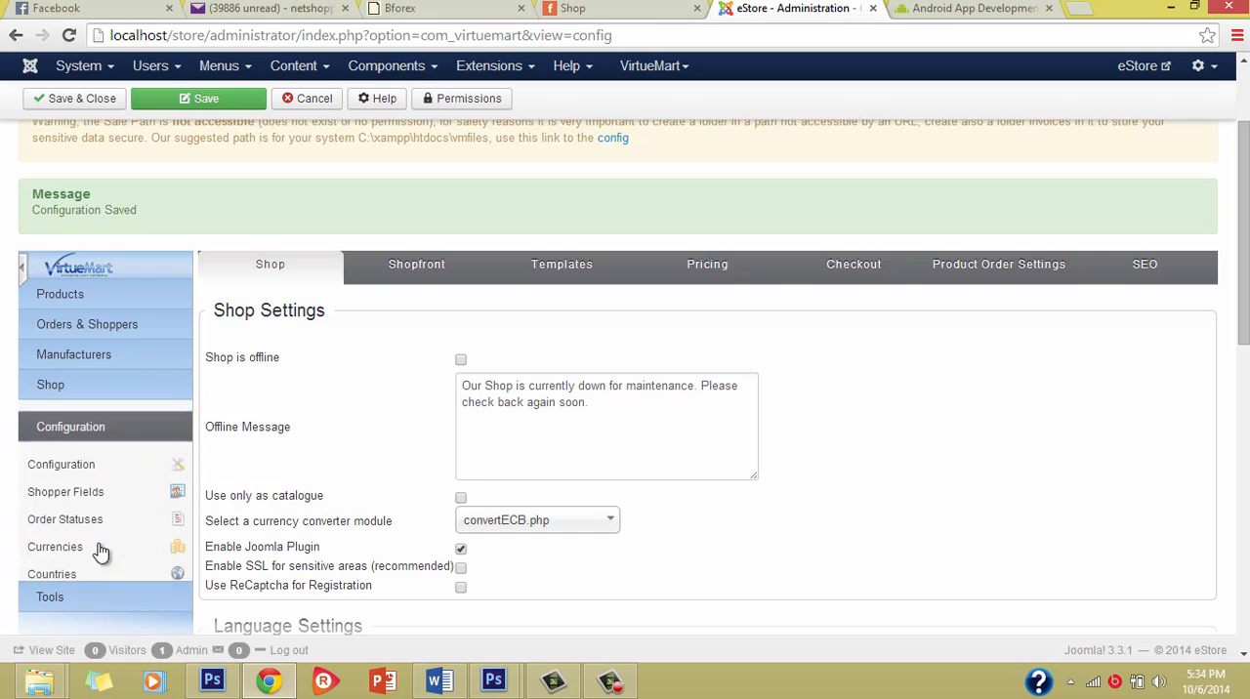
click(88, 294)
scroll(452, 547, down, 1)
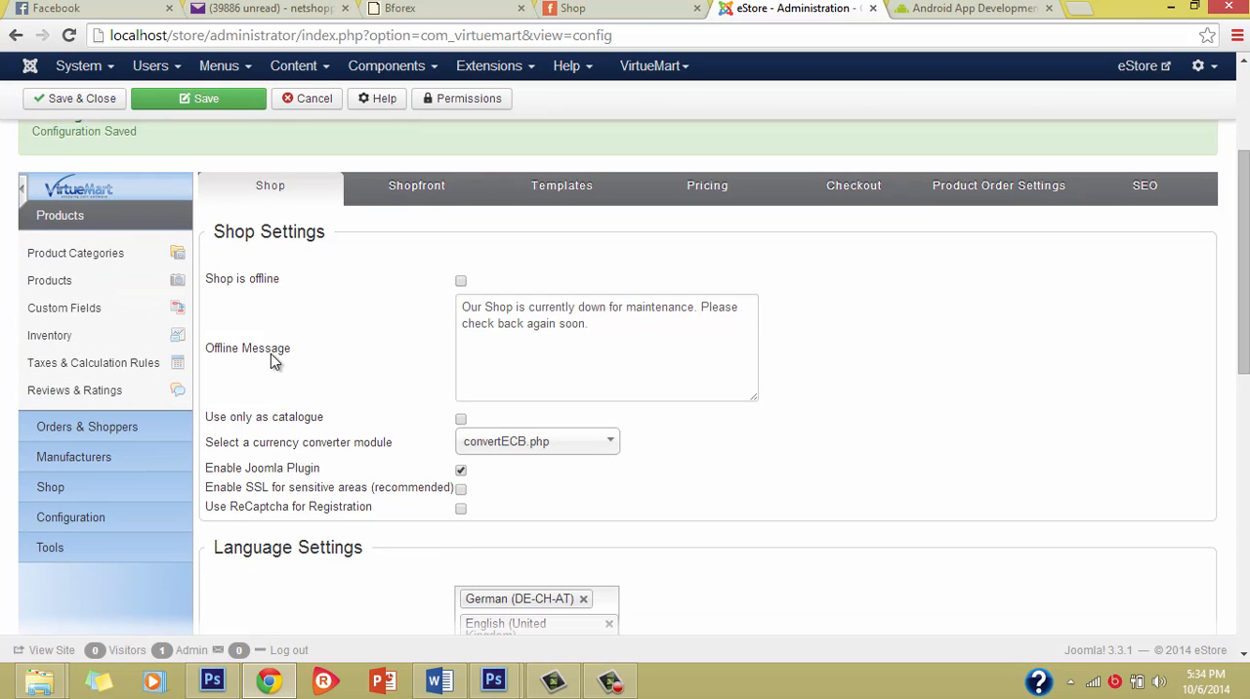
scroll(78, 419, down, 2)
scroll(195, 391, up, 4)
scroll(358, 358, down, 2)
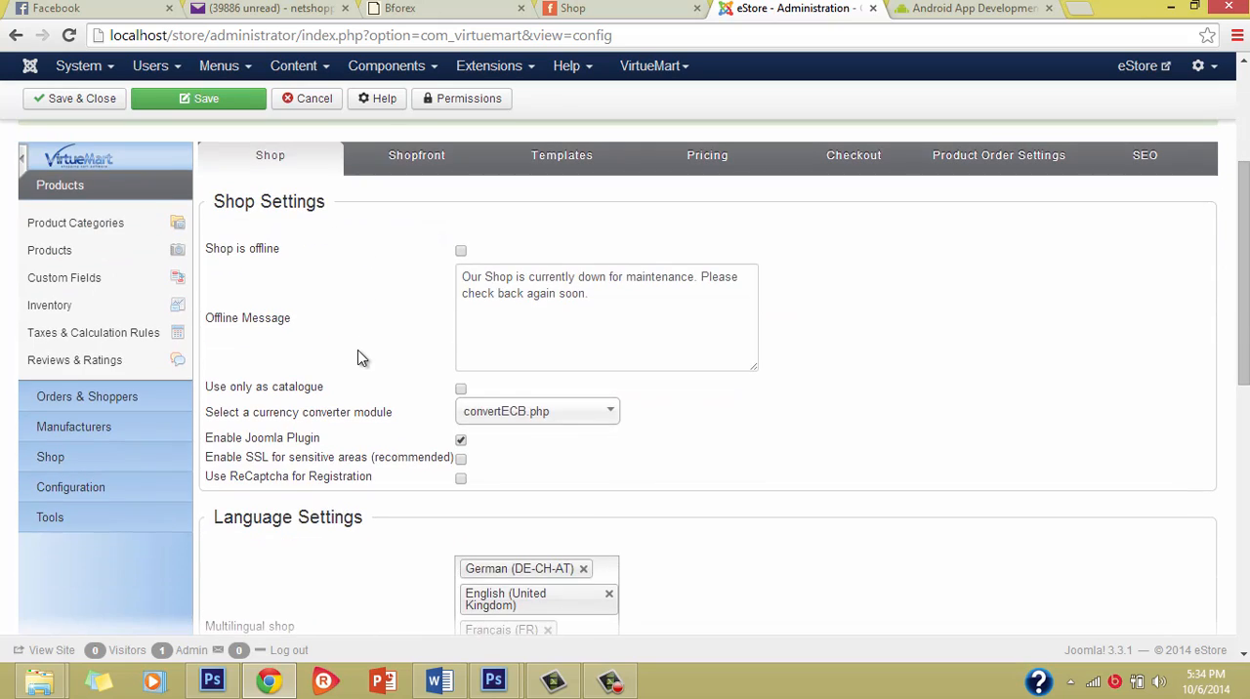
scroll(357, 358, up, 1)
mouse_move(303, 469)
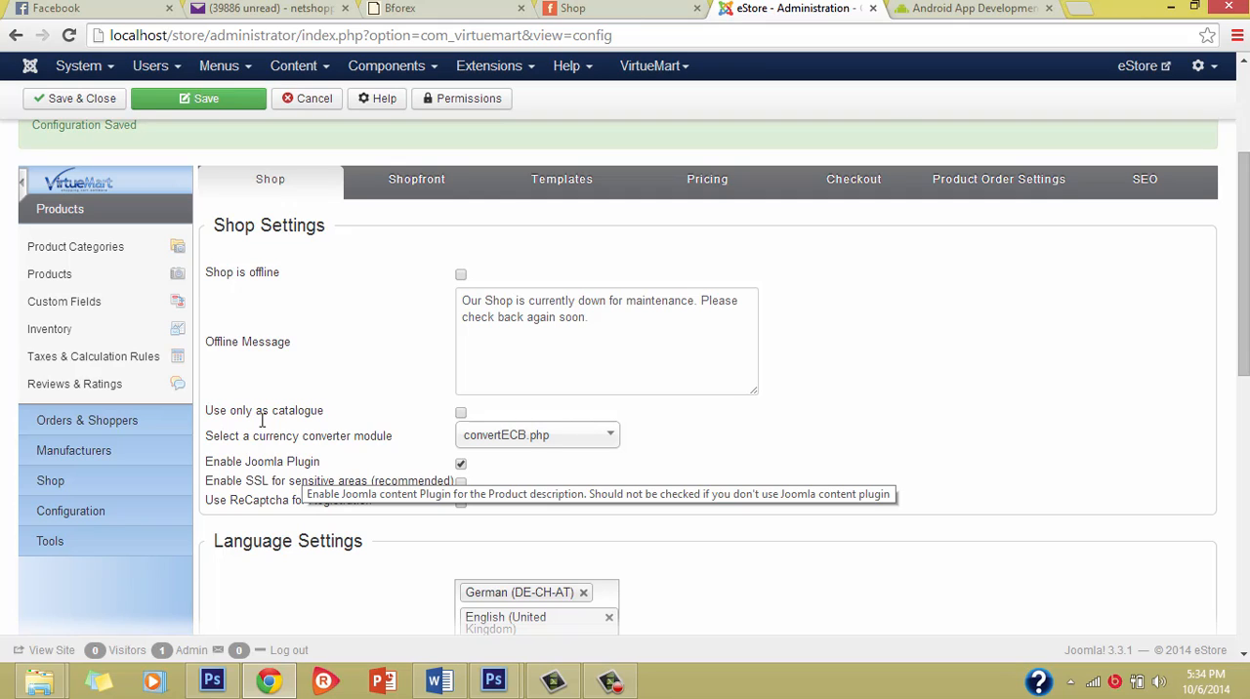
Step: Open the currency list of the VirtueMart configuration
click(84, 479)
click(87, 463)
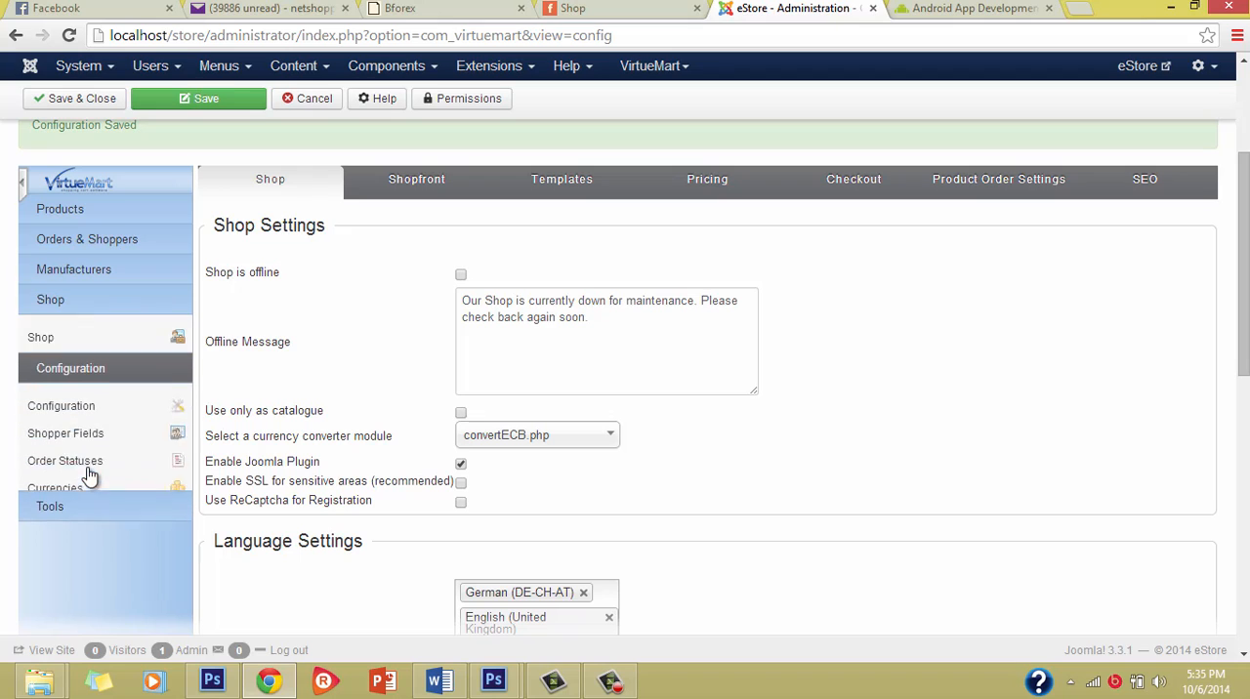
click(69, 450)
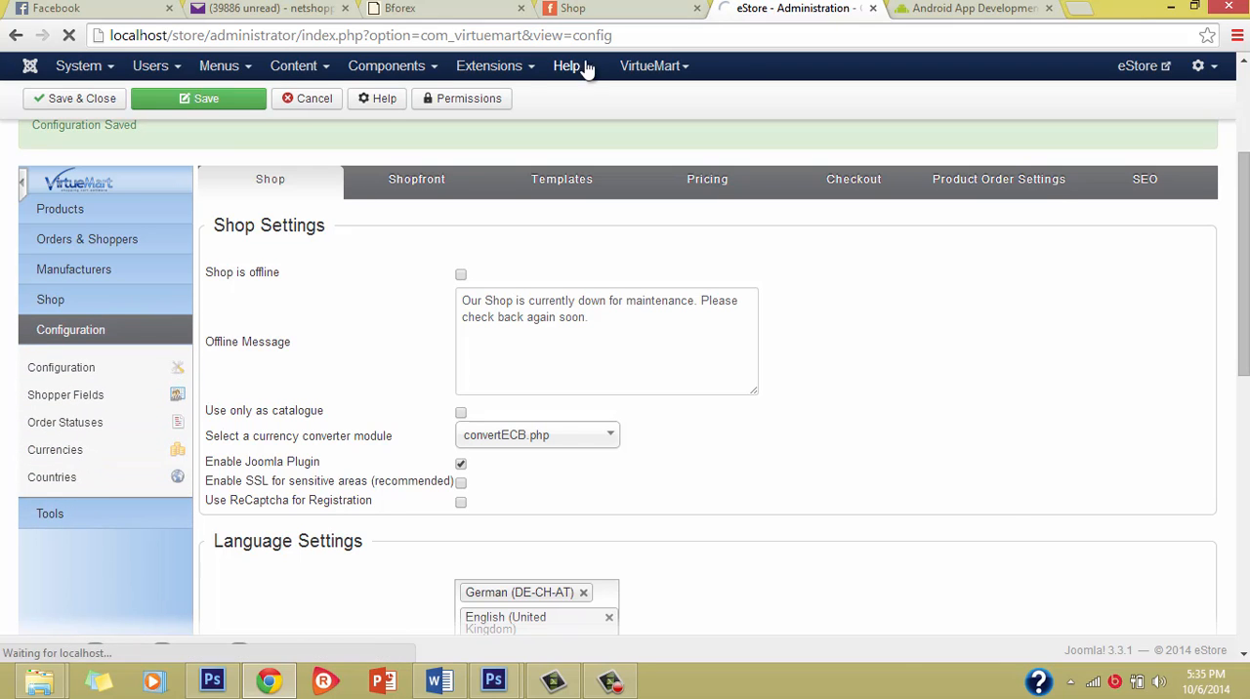
Step: Switch to the storefront's Shop page and examine the prices of the featured and latest products
click(586, 8)
scroll(557, 334, down, 5)
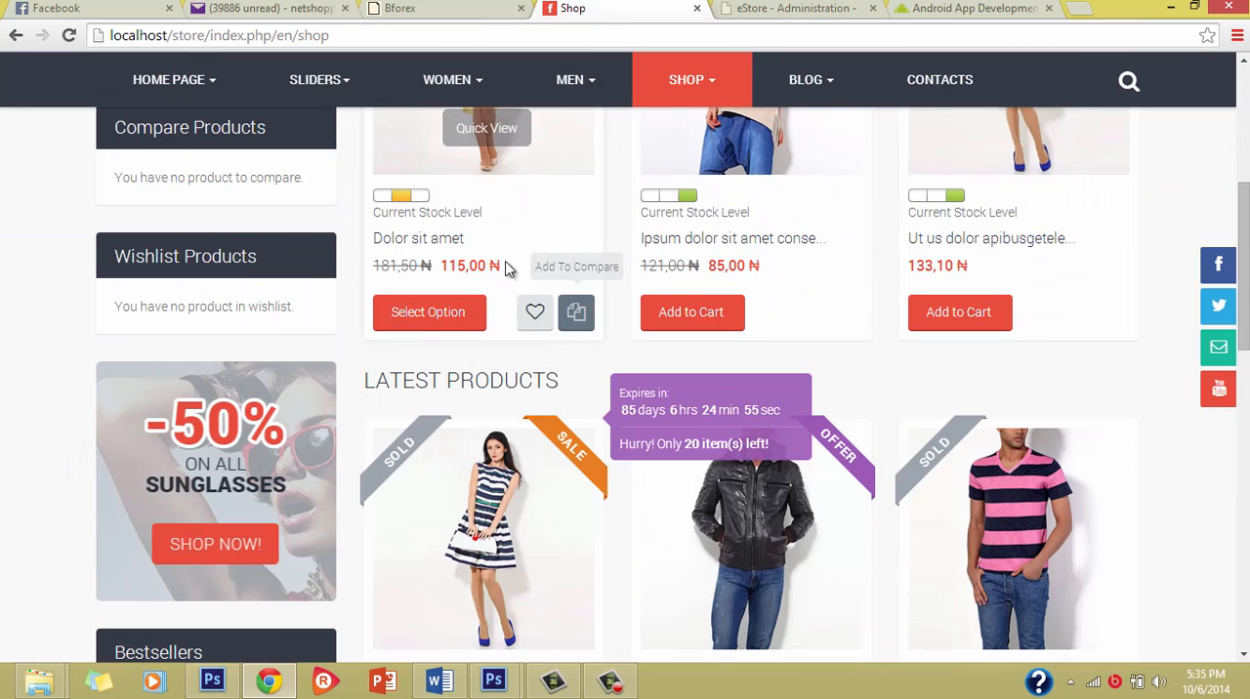
scroll(492, 269, up, 3)
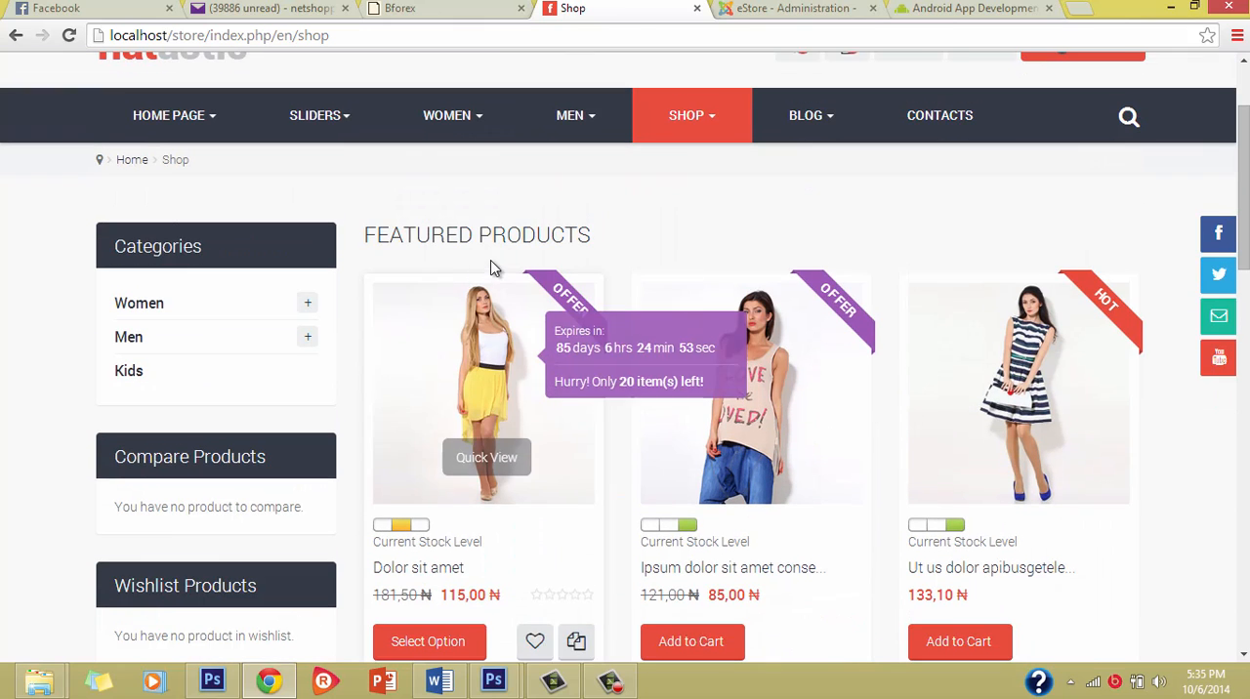
Step: Open the storefront's home page and examine the currency and prices shown on the featured products
click(153, 118)
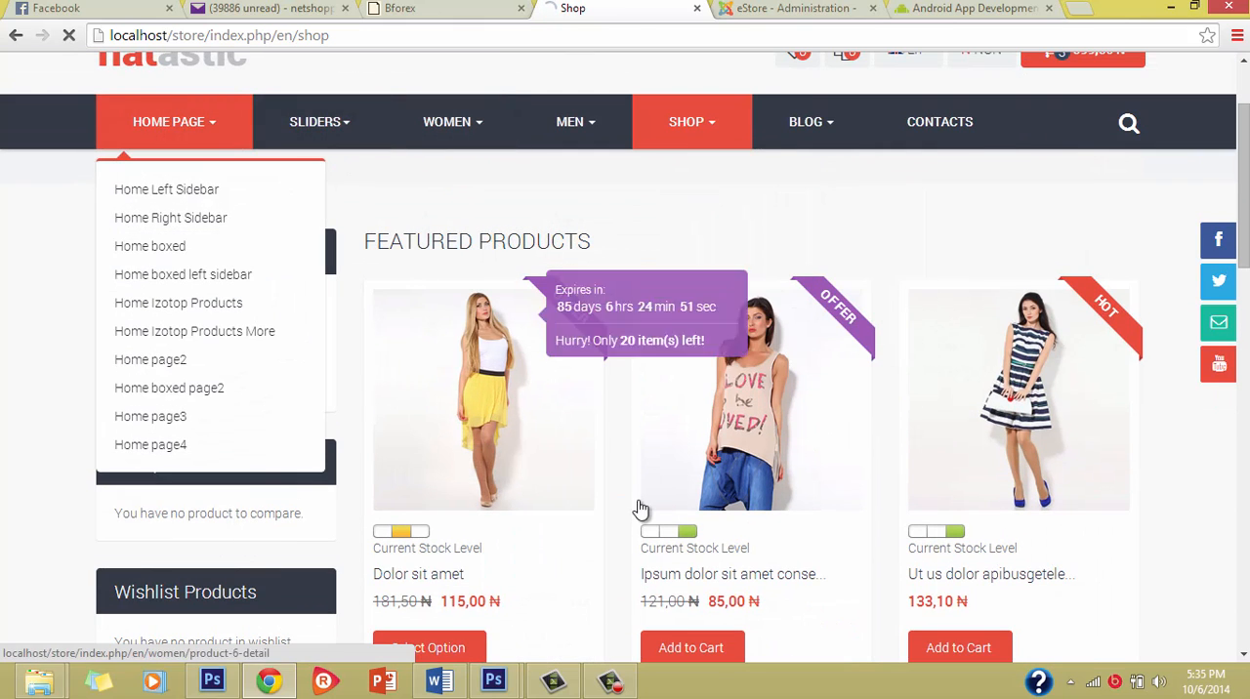
scroll(496, 459, down, 2)
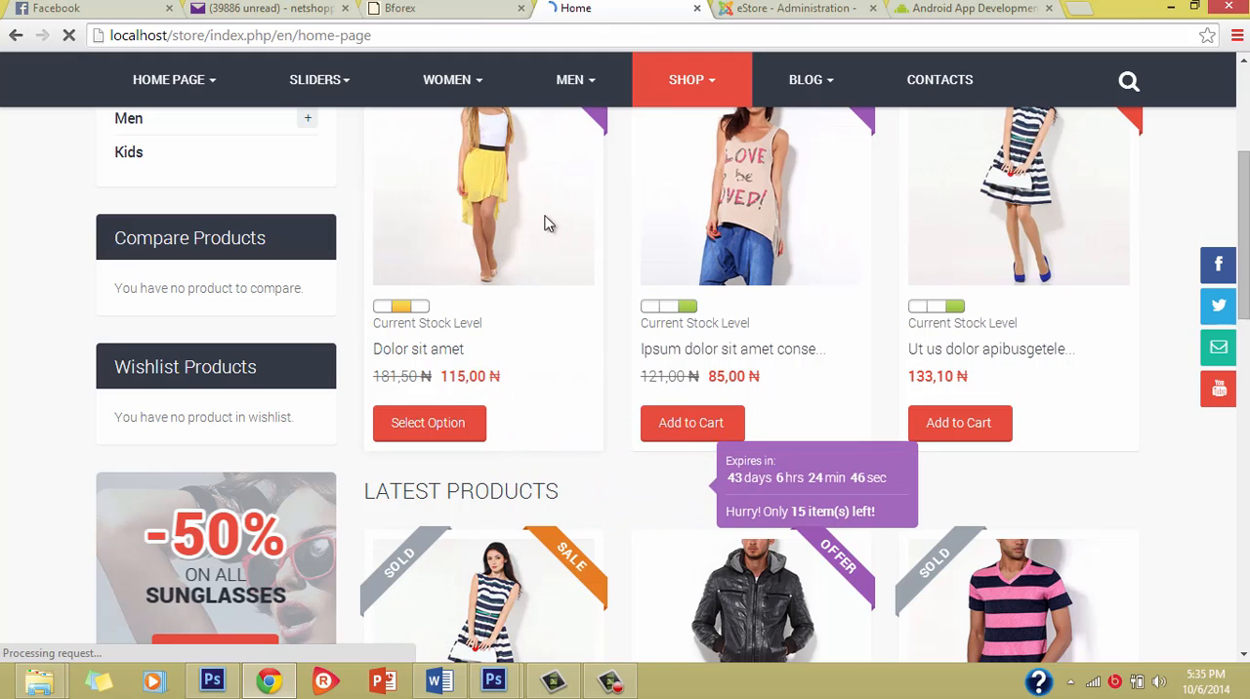
scroll(619, 480, down, 5)
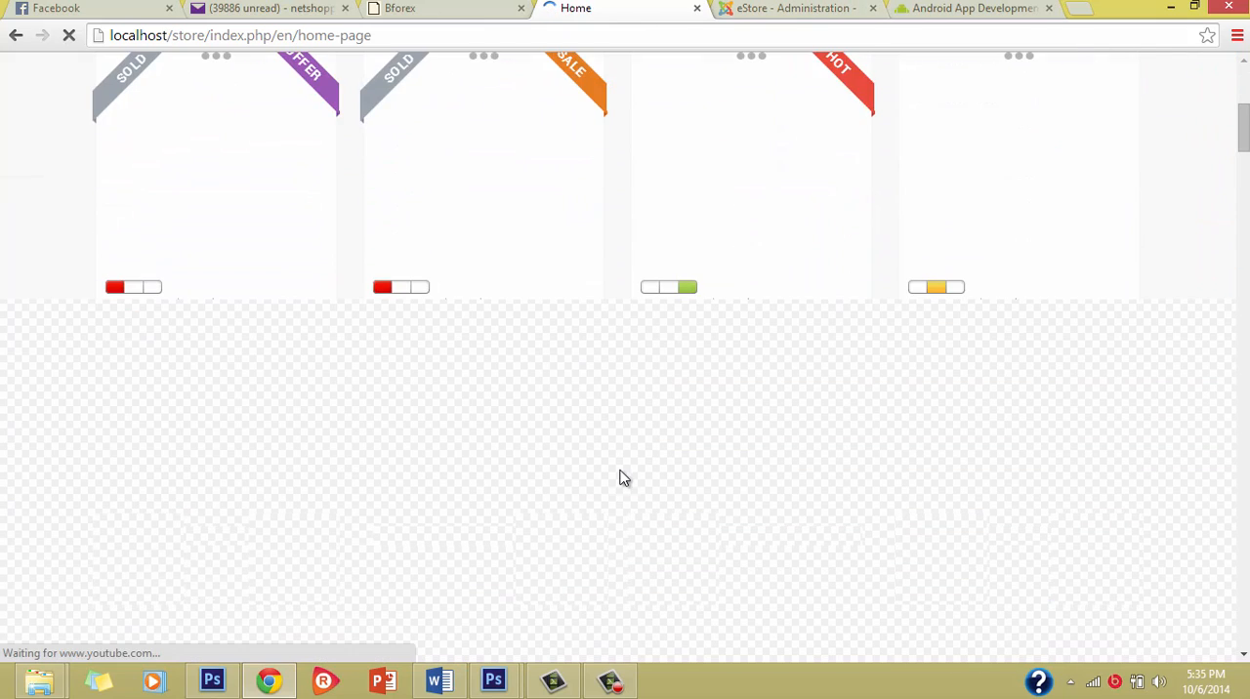
scroll(628, 438, up, 5)
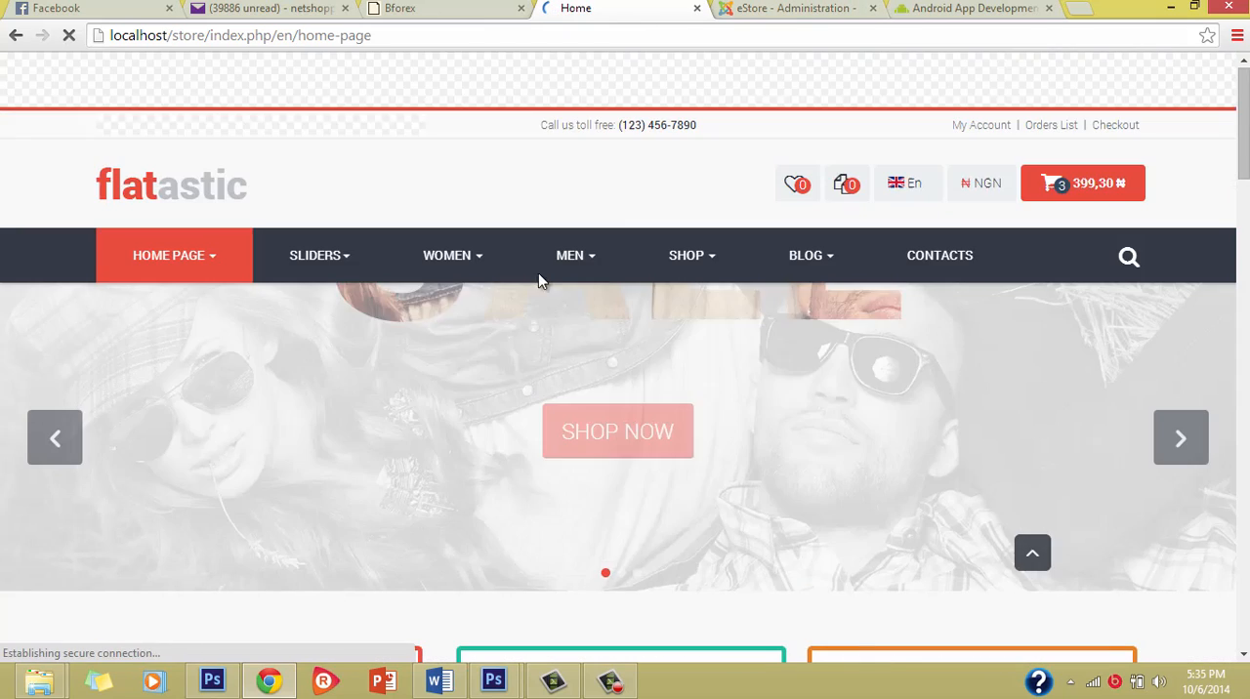
scroll(637, 471, down, 5)
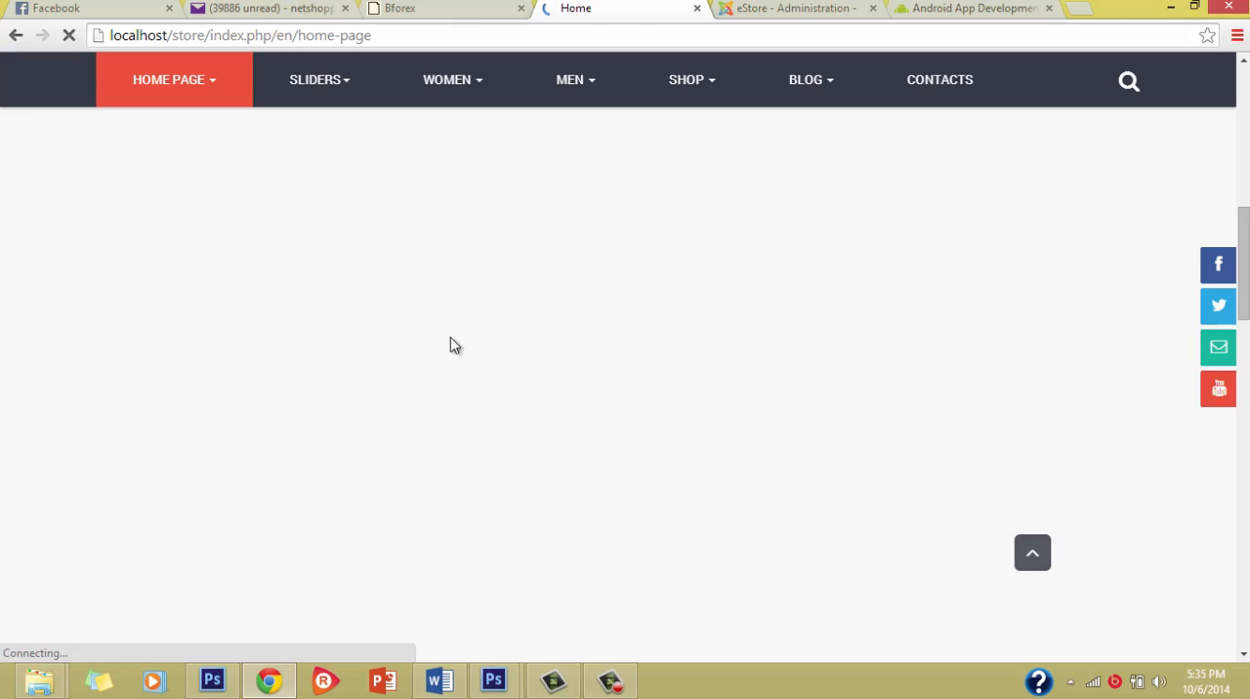
scroll(450, 337, up, 3)
scroll(433, 336, down, 1)
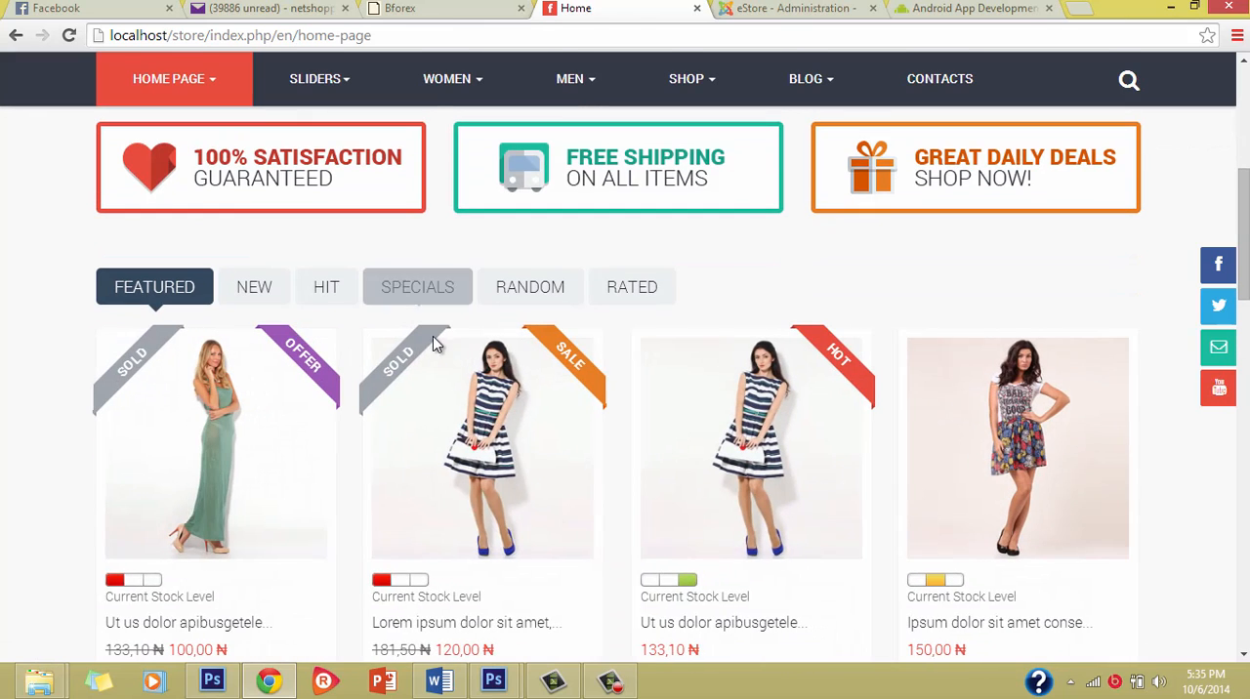
scroll(467, 446, down, 2)
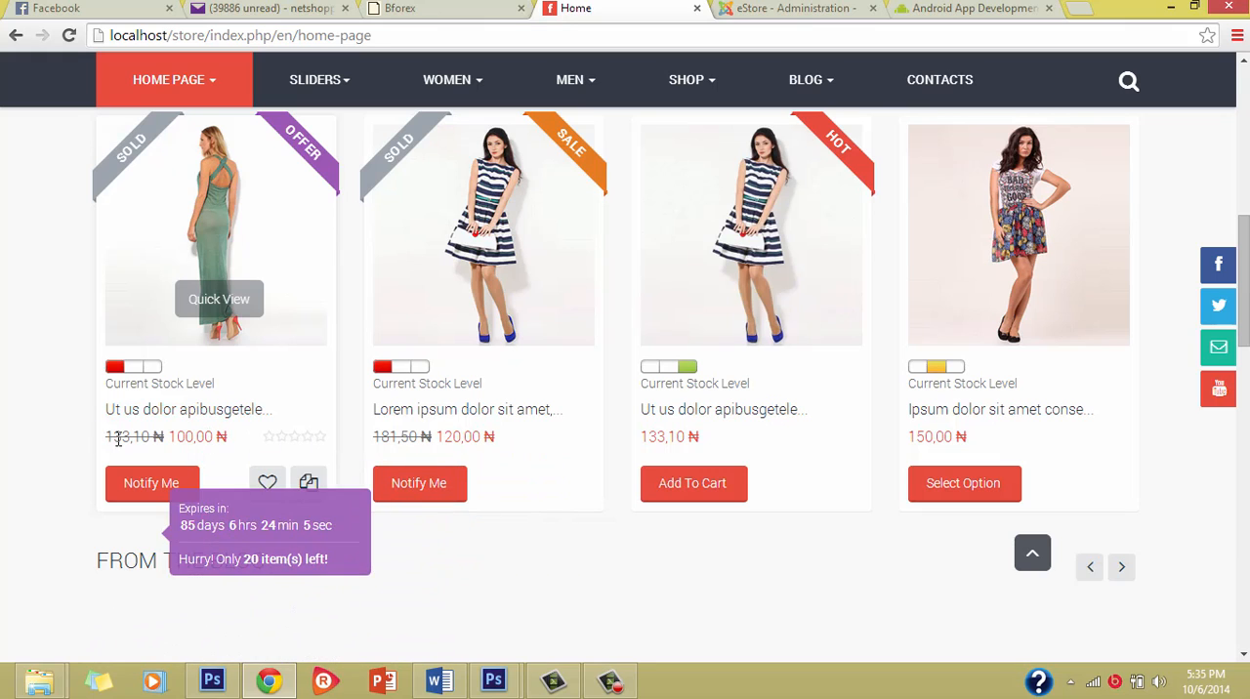
Step: Return to the currency list in the store administration and filter it by "nigeria"
click(793, 14)
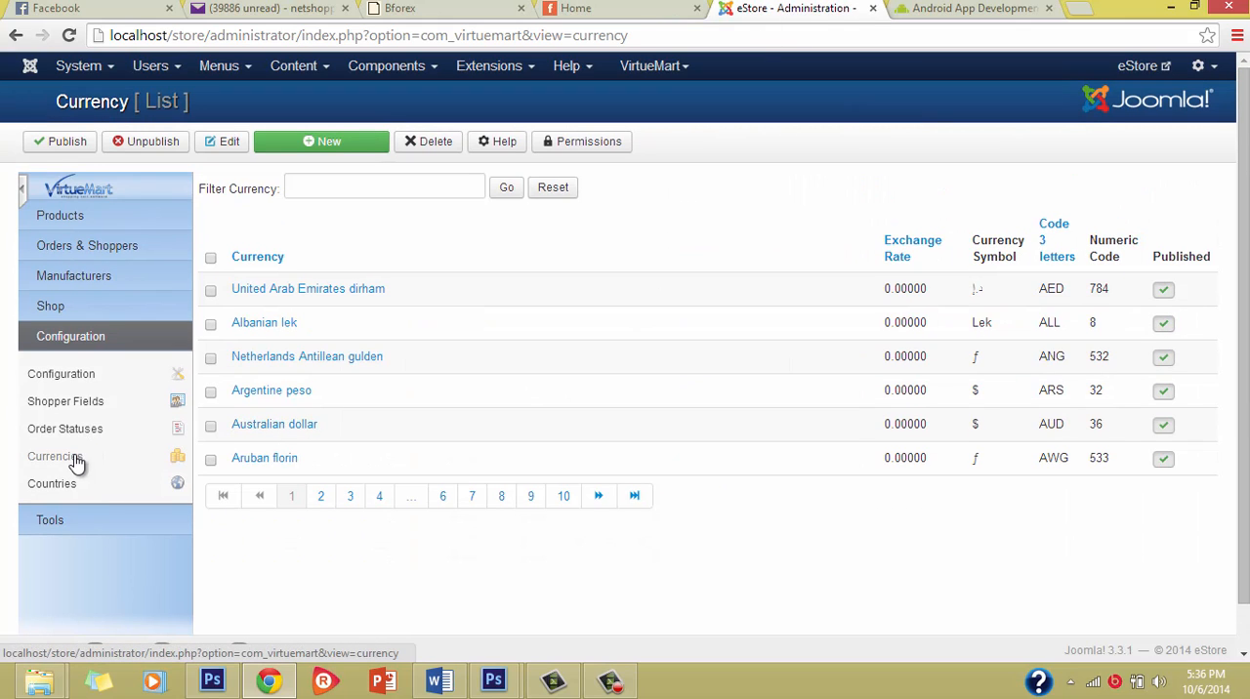
click(364, 186)
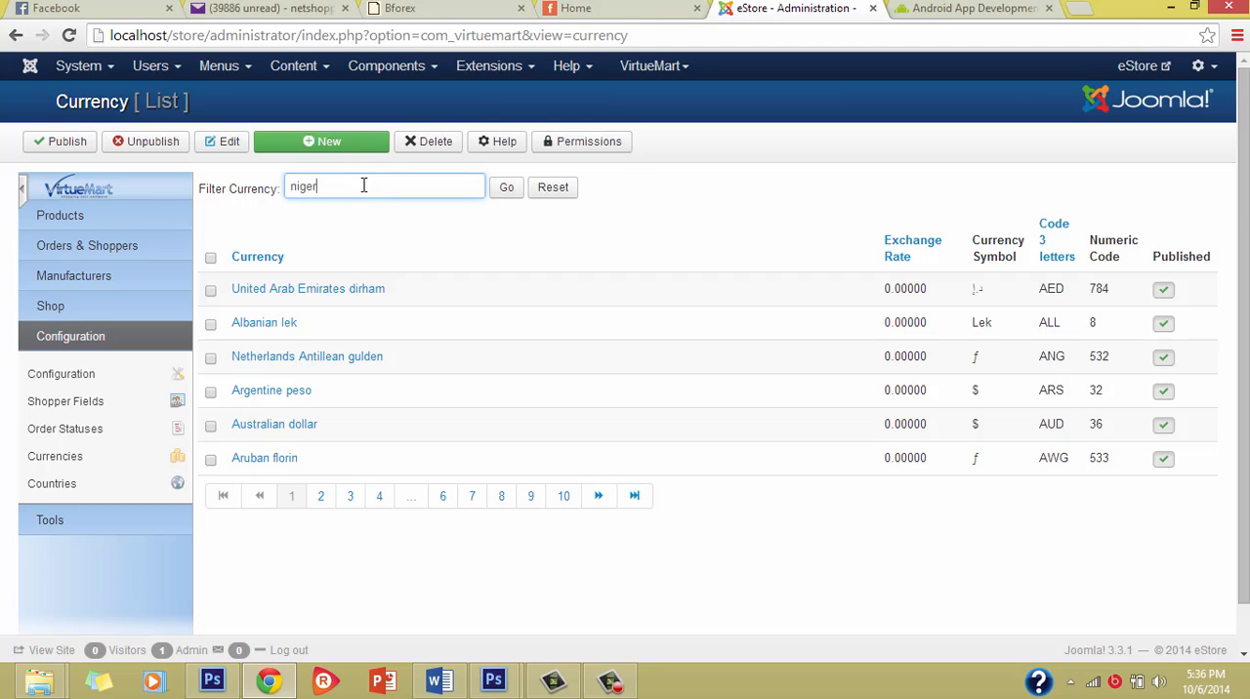
key(Return)
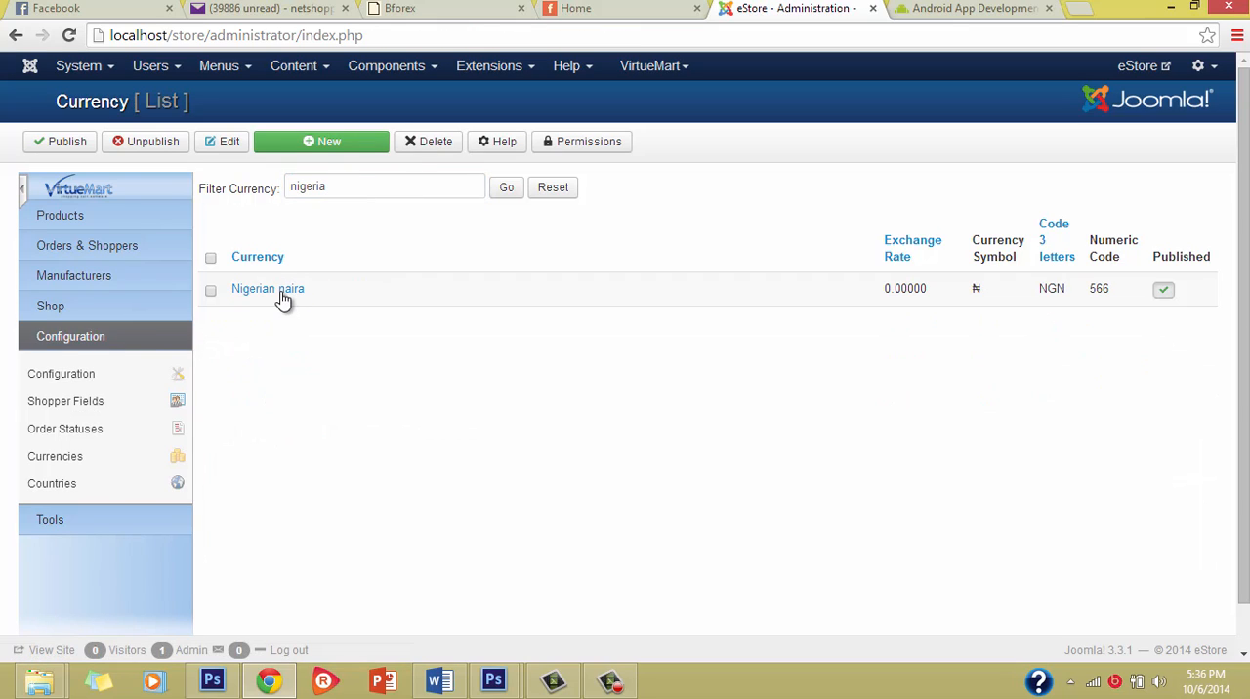
Step: Open the Nigerian naira currency for editing and review its codes, symbol, decimals and number format settings
click(285, 295)
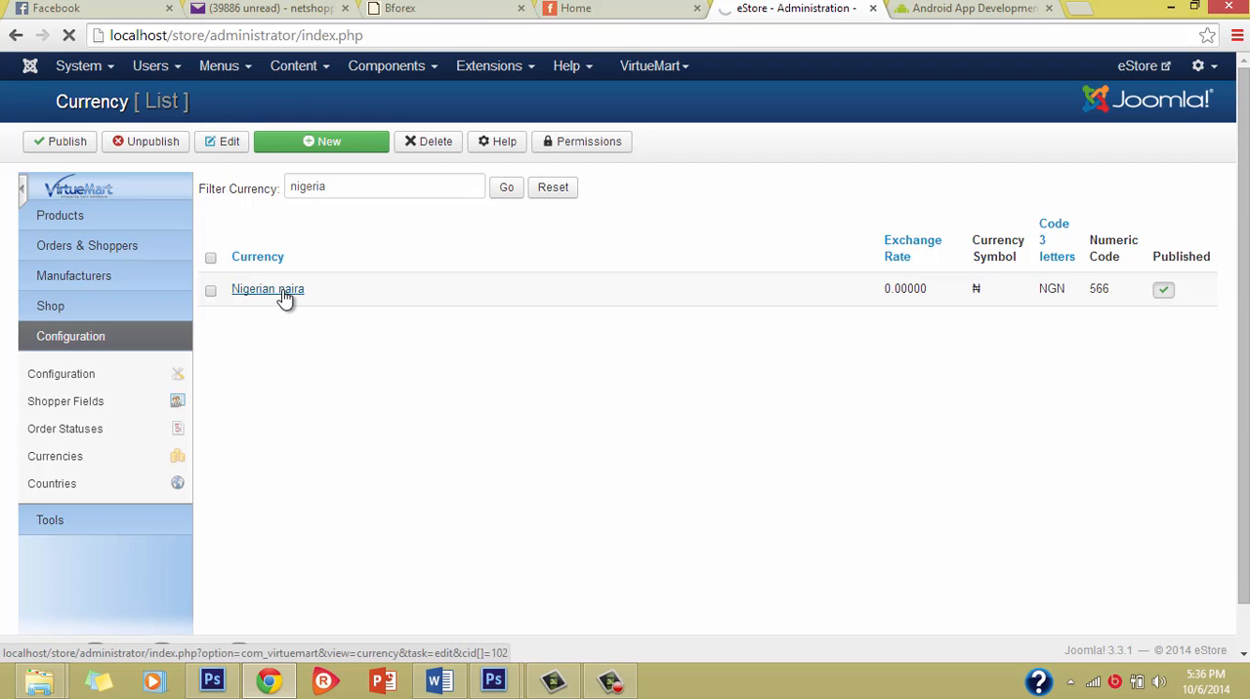
scroll(446, 495, down, 2)
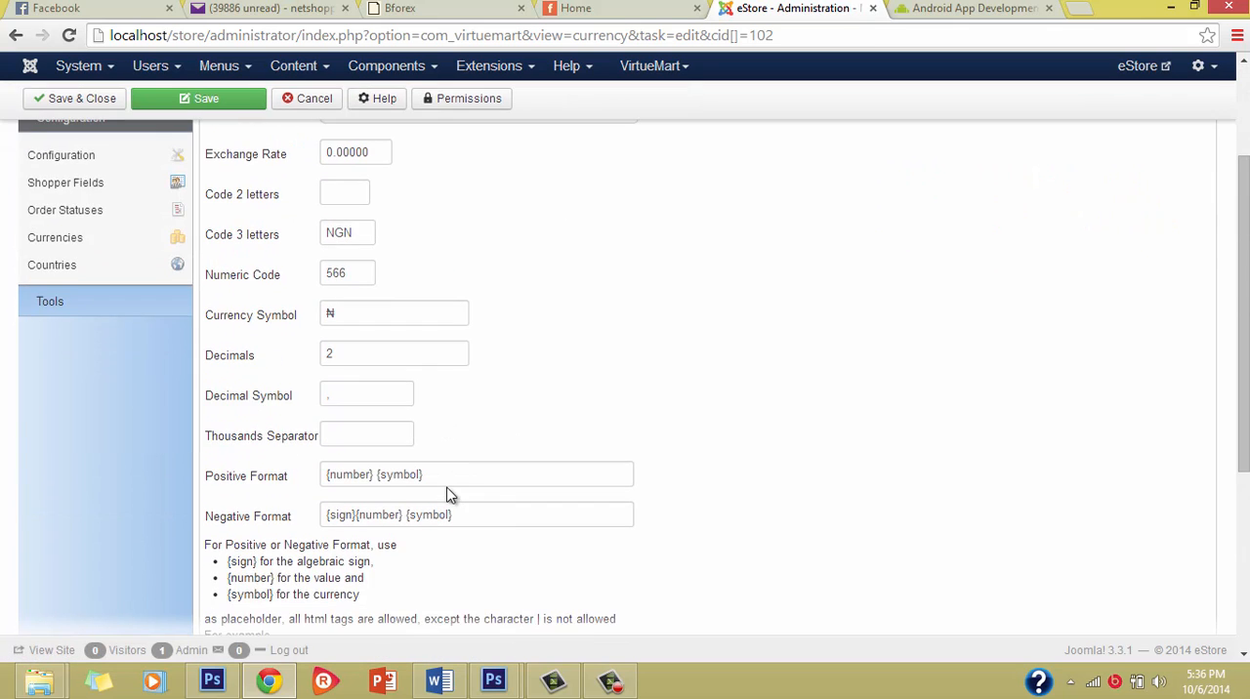
scroll(450, 495, up, 1)
scroll(440, 519, down, 1)
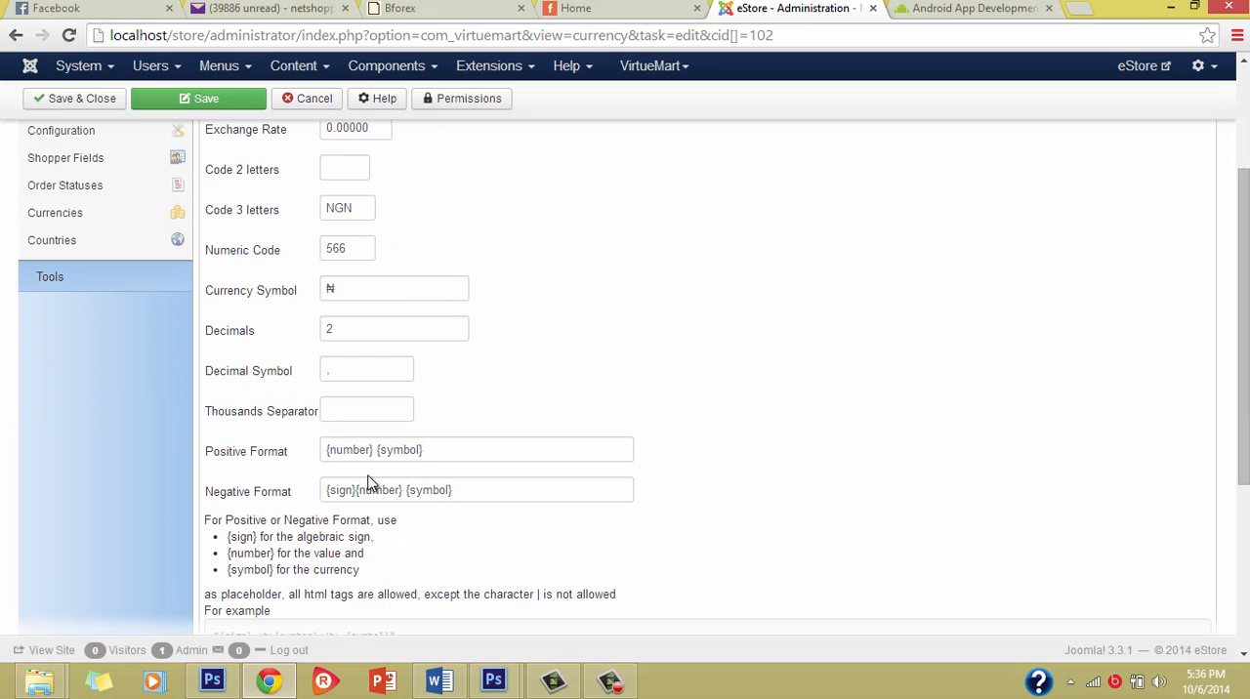
scroll(293, 420, up, 3)
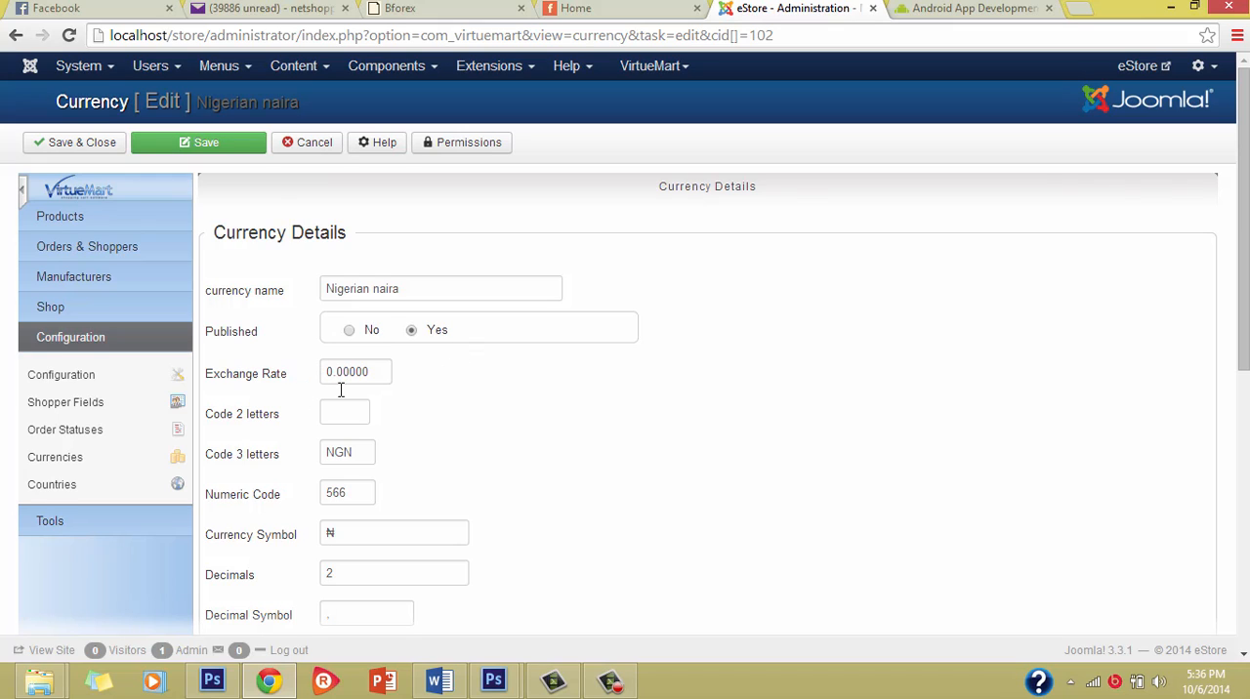
scroll(279, 508, down, 2)
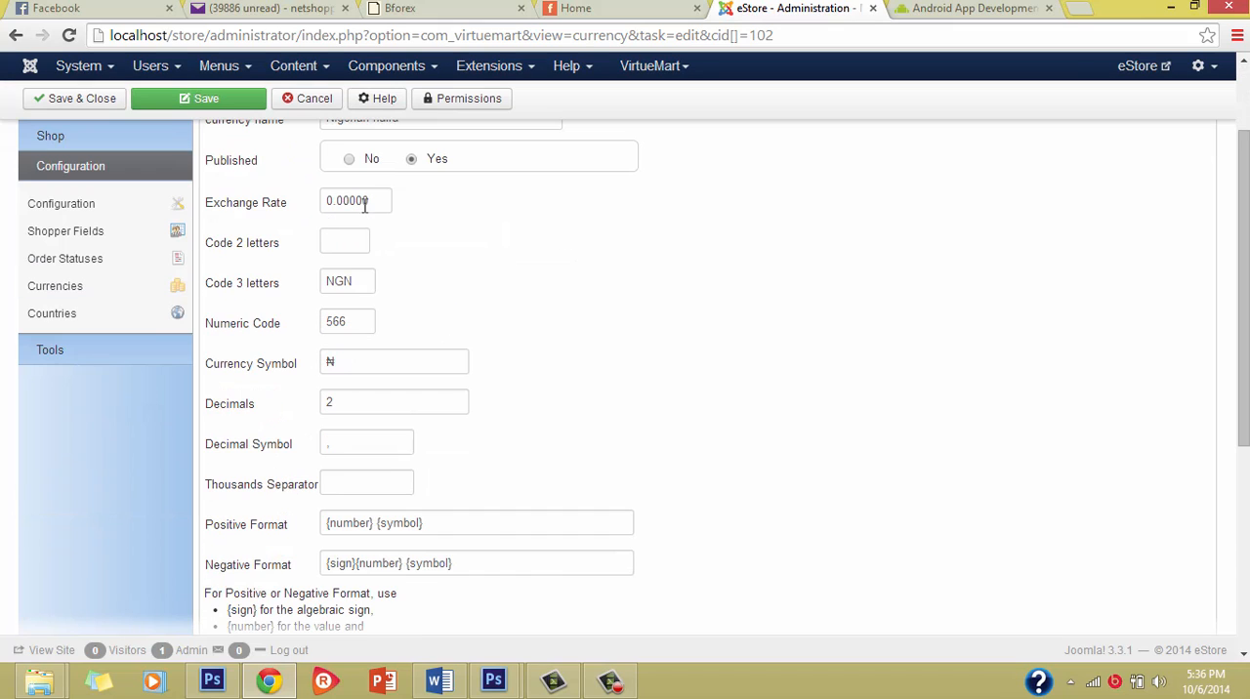
scroll(349, 436, down, 1)
scroll(348, 435, up, 1)
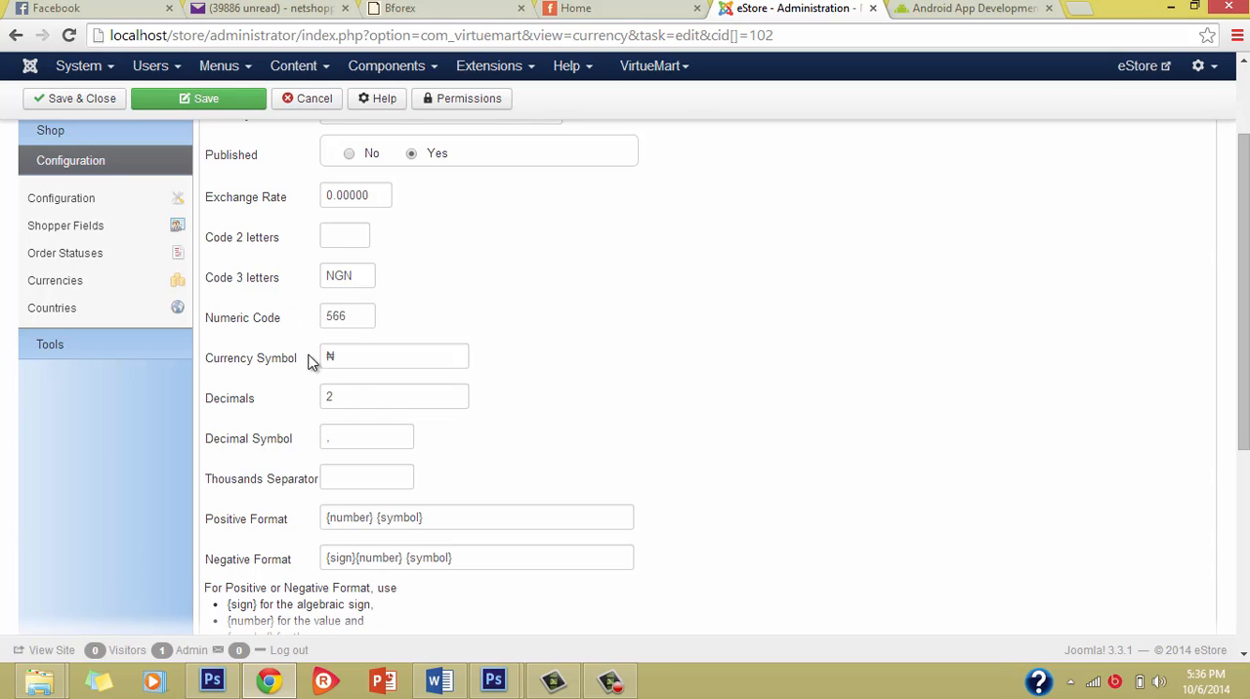
Step: Set the number of decimals for the Nigerian naira to 0
click(340, 360)
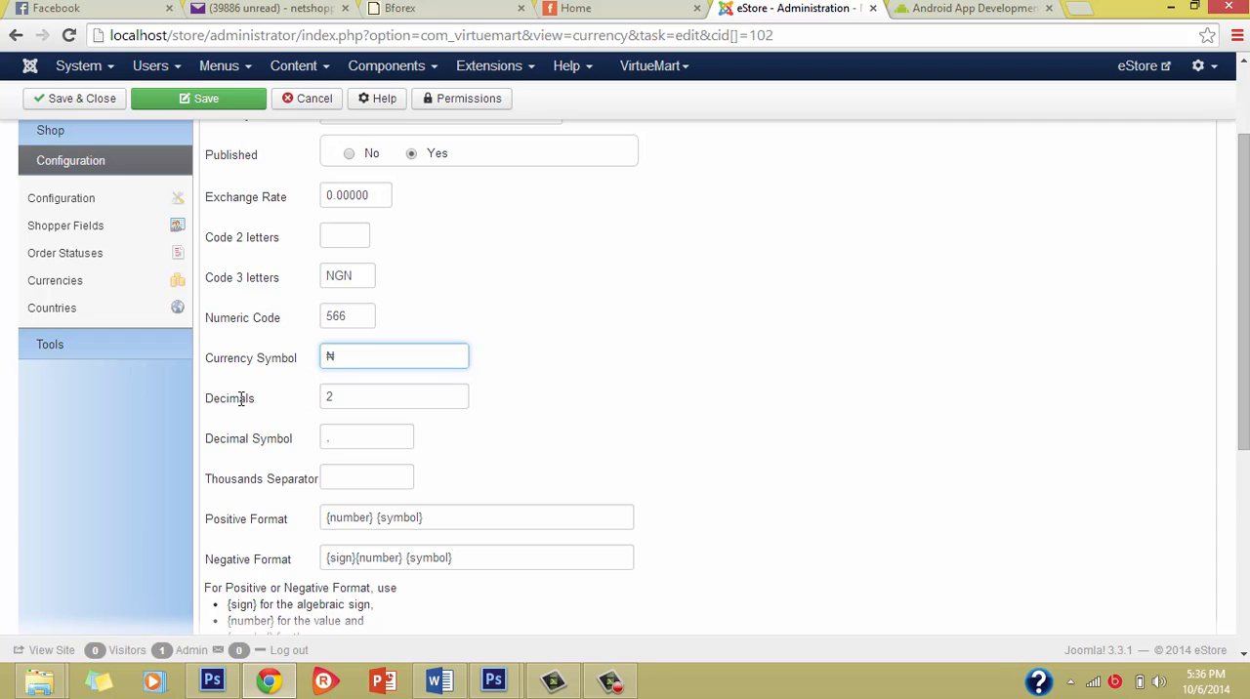
double_click(331, 393)
text(0)
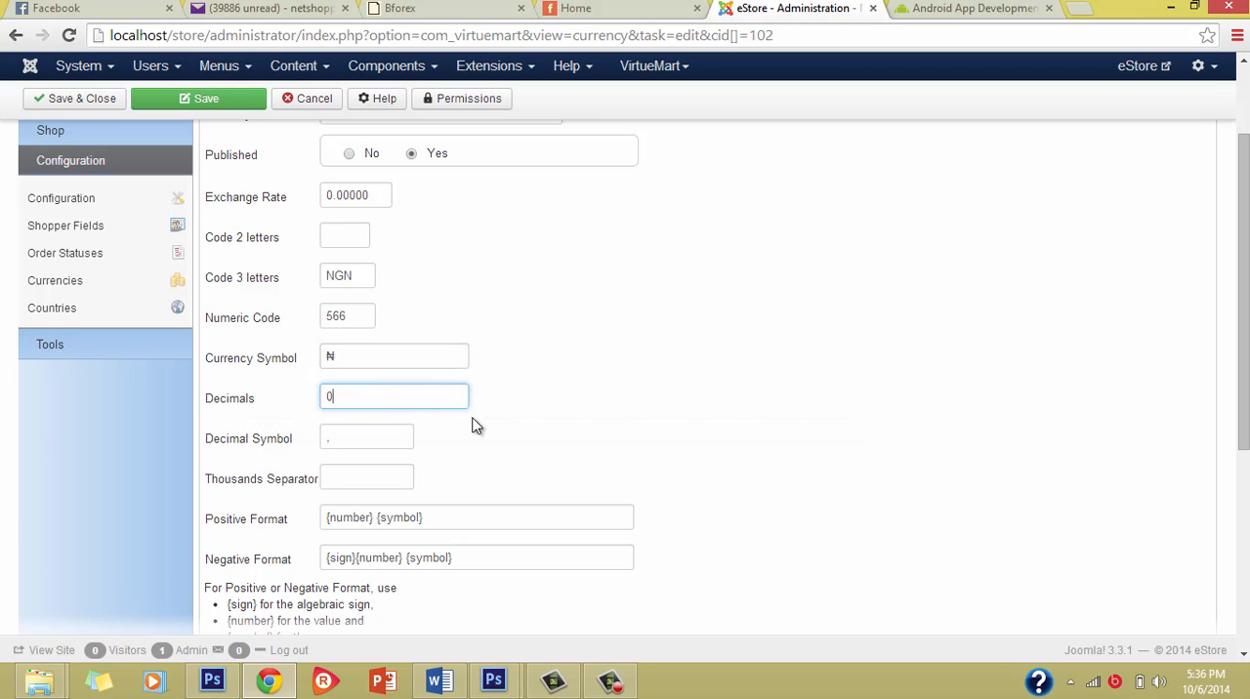
click(550, 479)
Step: Check how the storefront writes its product prices, and set the naira's decimal symbol to a period
click(564, 7)
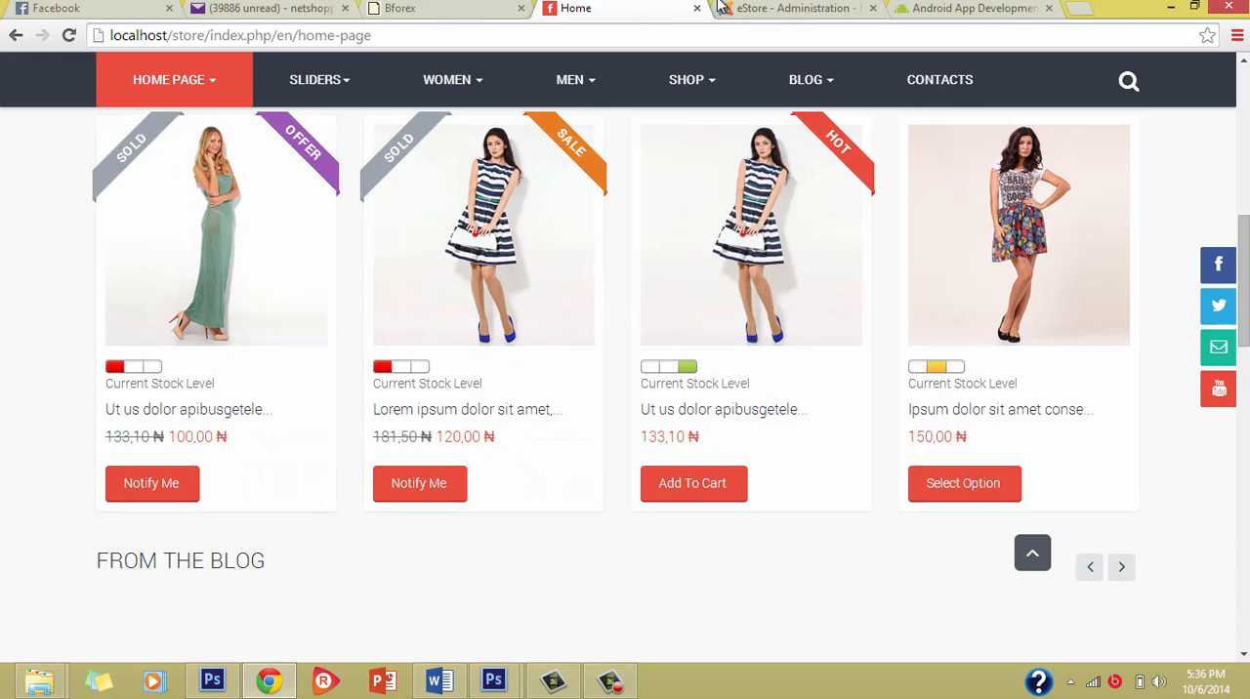
click(787, 8)
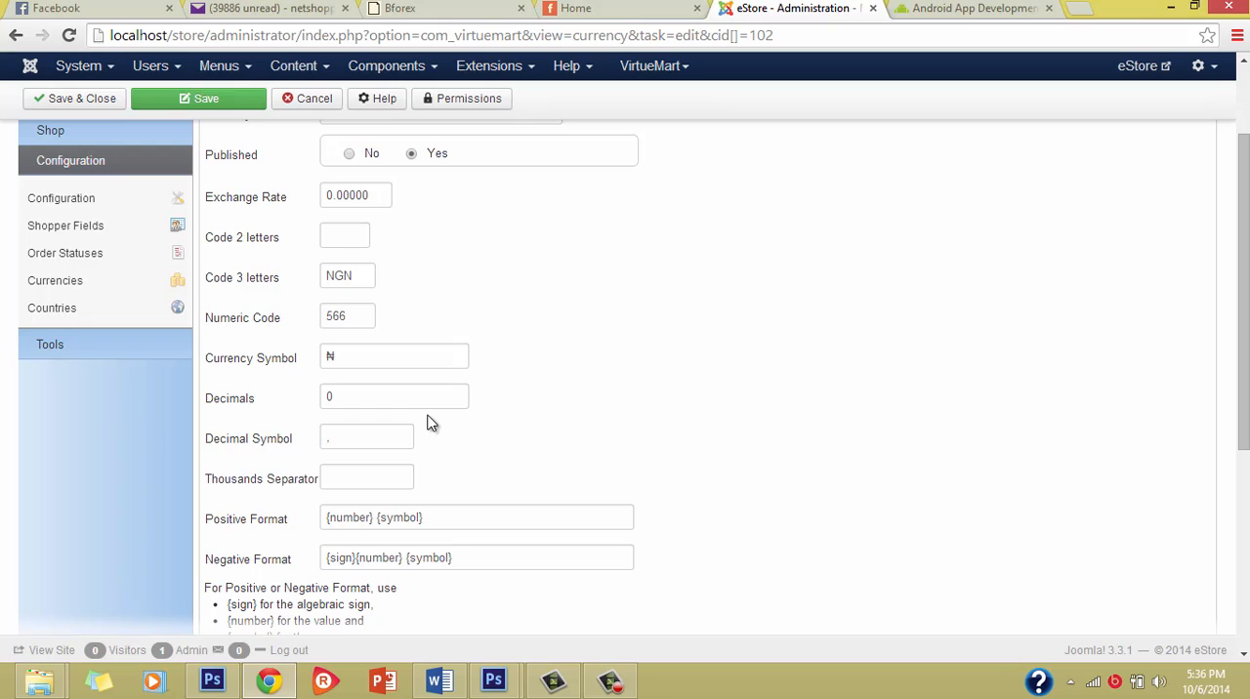
click(339, 444)
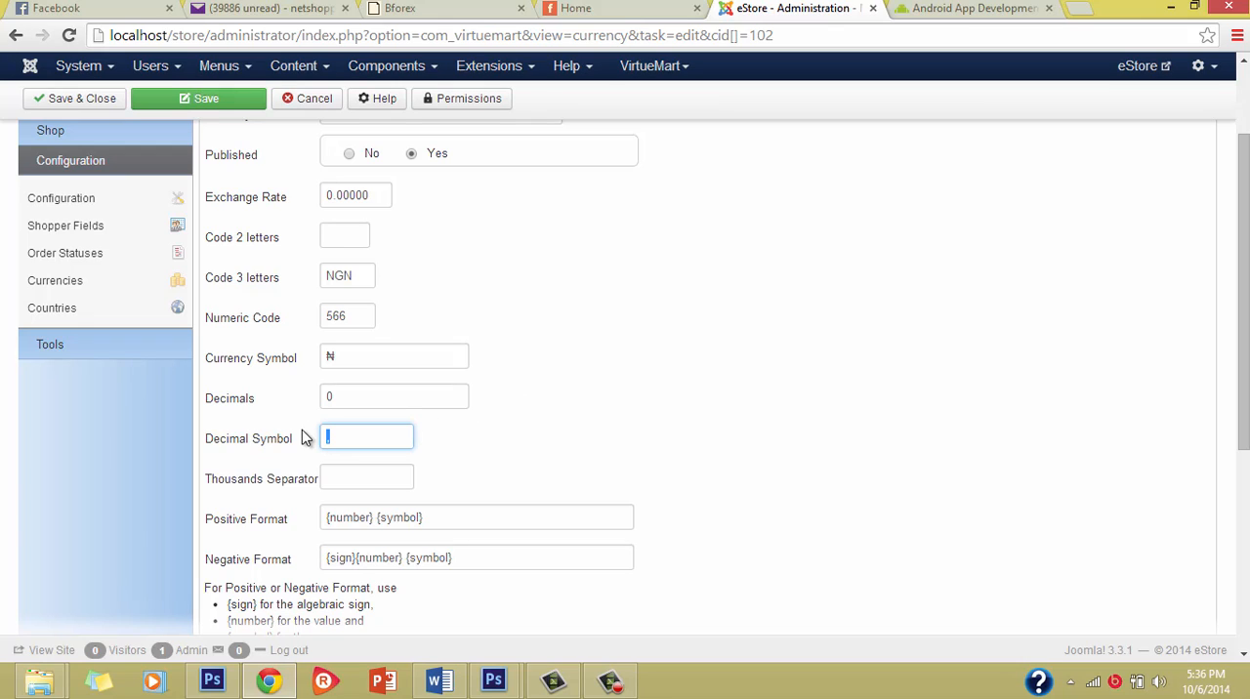
text(,)
click(345, 444)
scroll(350, 494, down, 1)
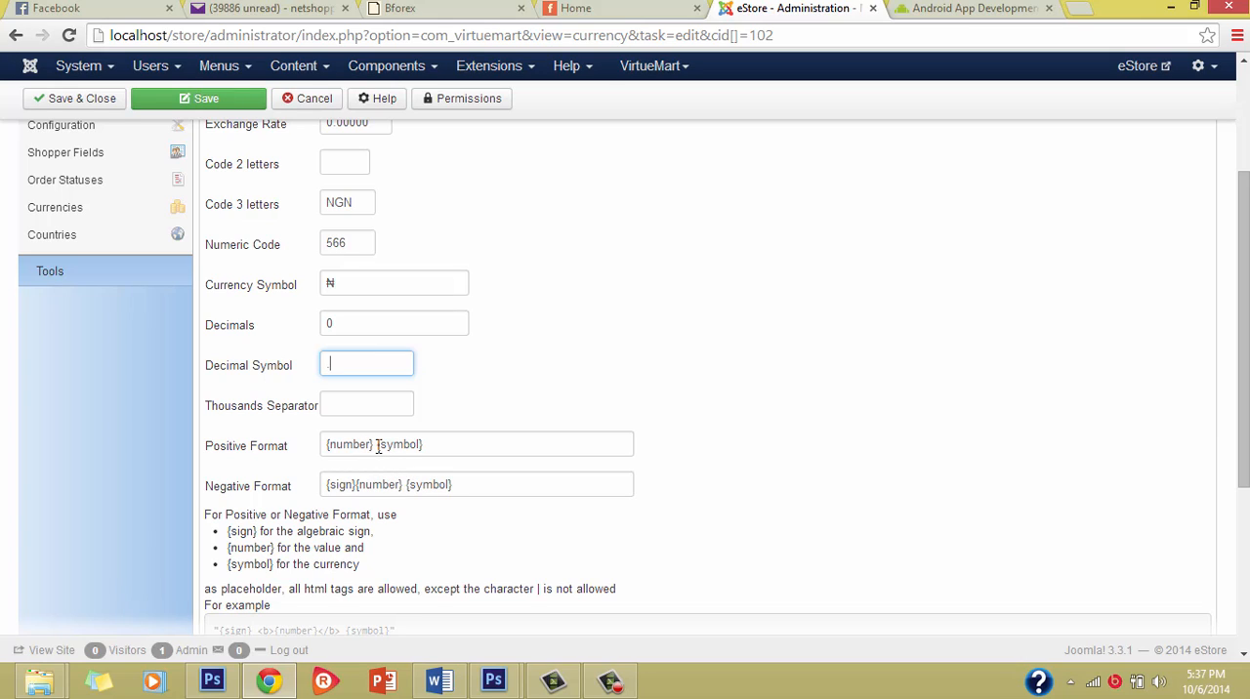
Step: Move the symbol placeholder ahead of the number so the naira's positive format reads "{symbol} {number}"
mouse_move(376, 446)
mouse_down()
mouse_move(471, 445)
mouse_move(381, 446)
mouse_up()
key(ctrl+c)
click(462, 446)
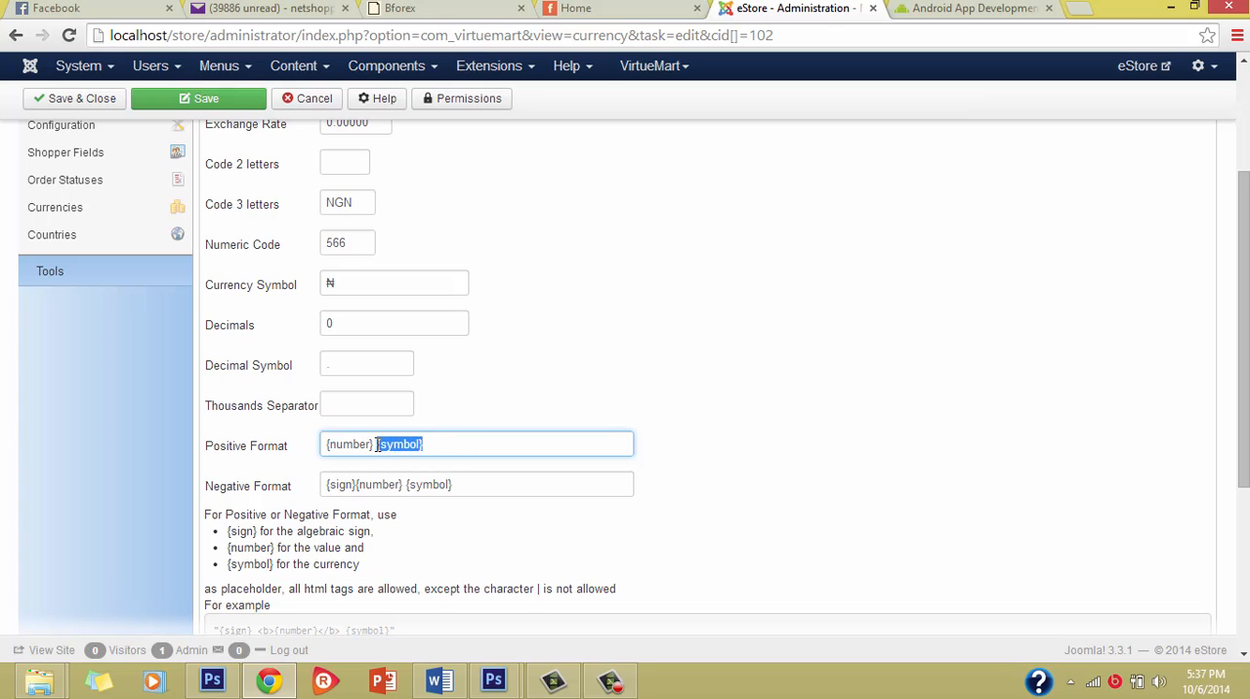
key(BackSpace)
click(329, 445)
key(ctrl+v)
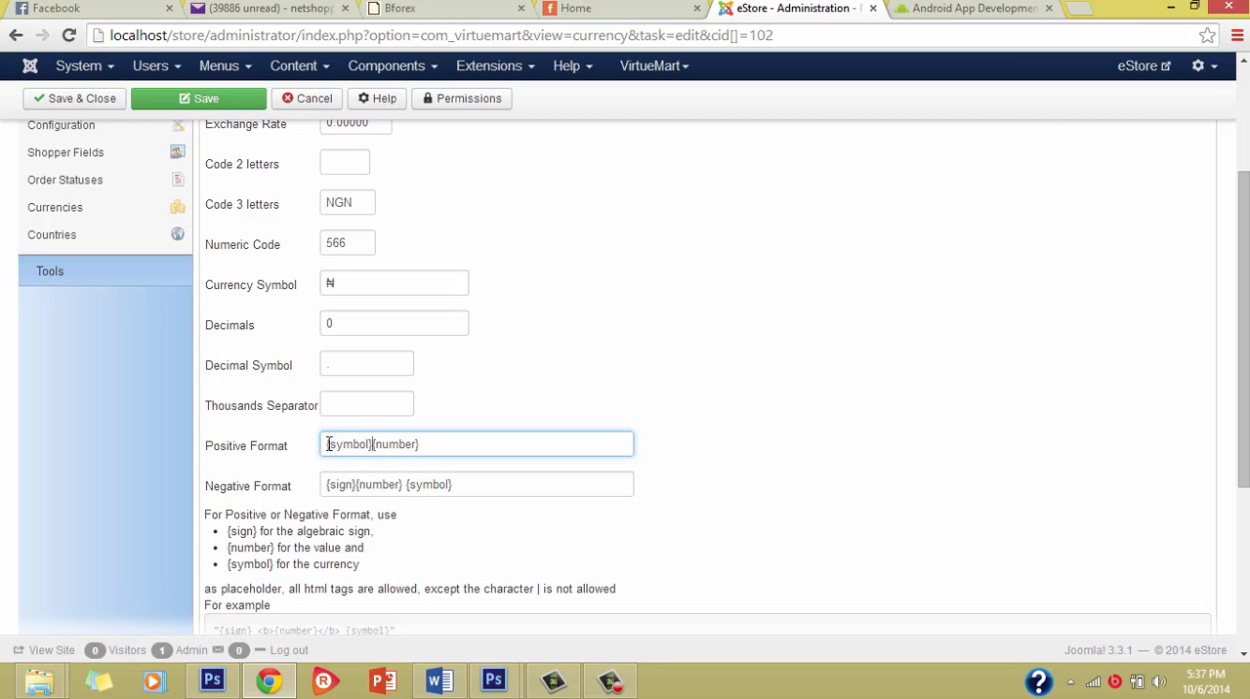
Step: Review the edited naira settings, then save the currency and close it
scroll(508, 366, up, 1)
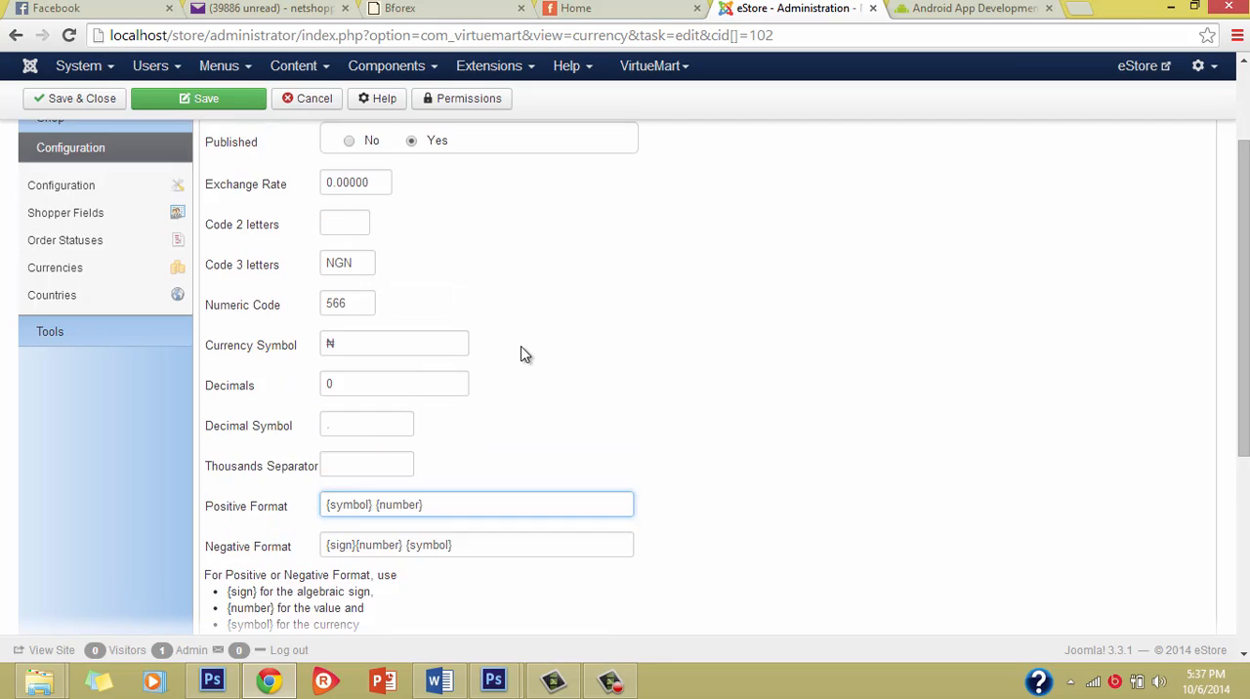
scroll(519, 355, down, 2)
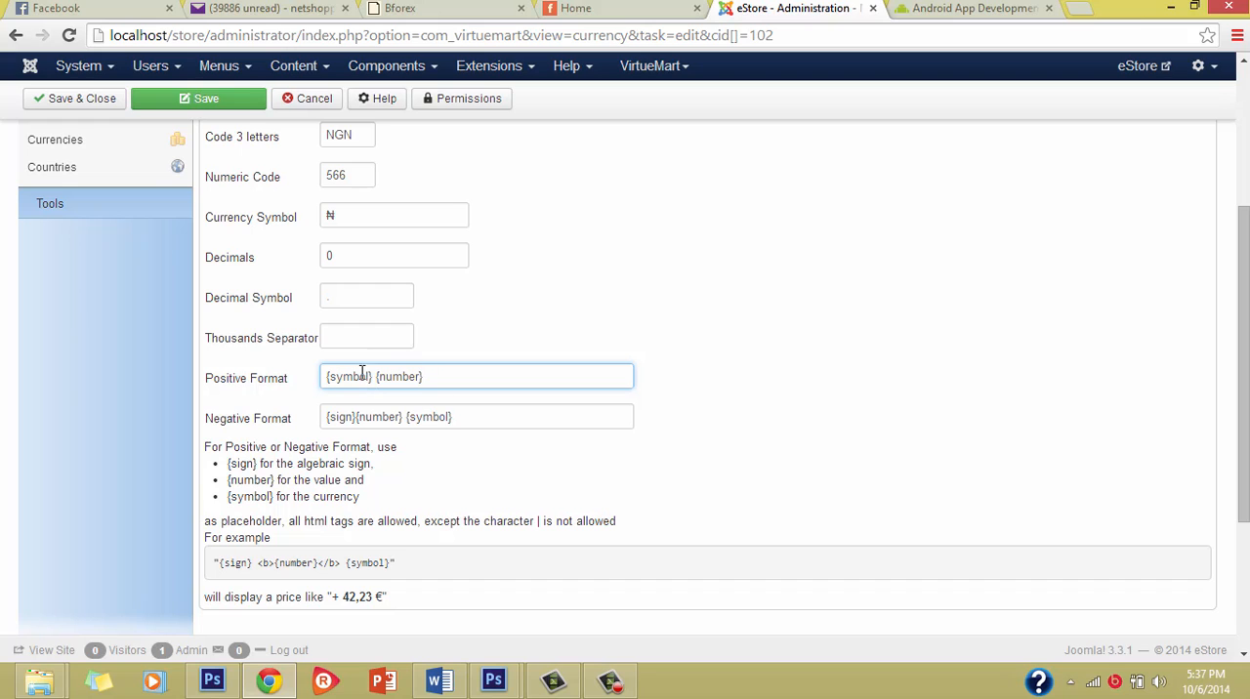
scroll(419, 447, down, 1)
scroll(440, 411, up, 5)
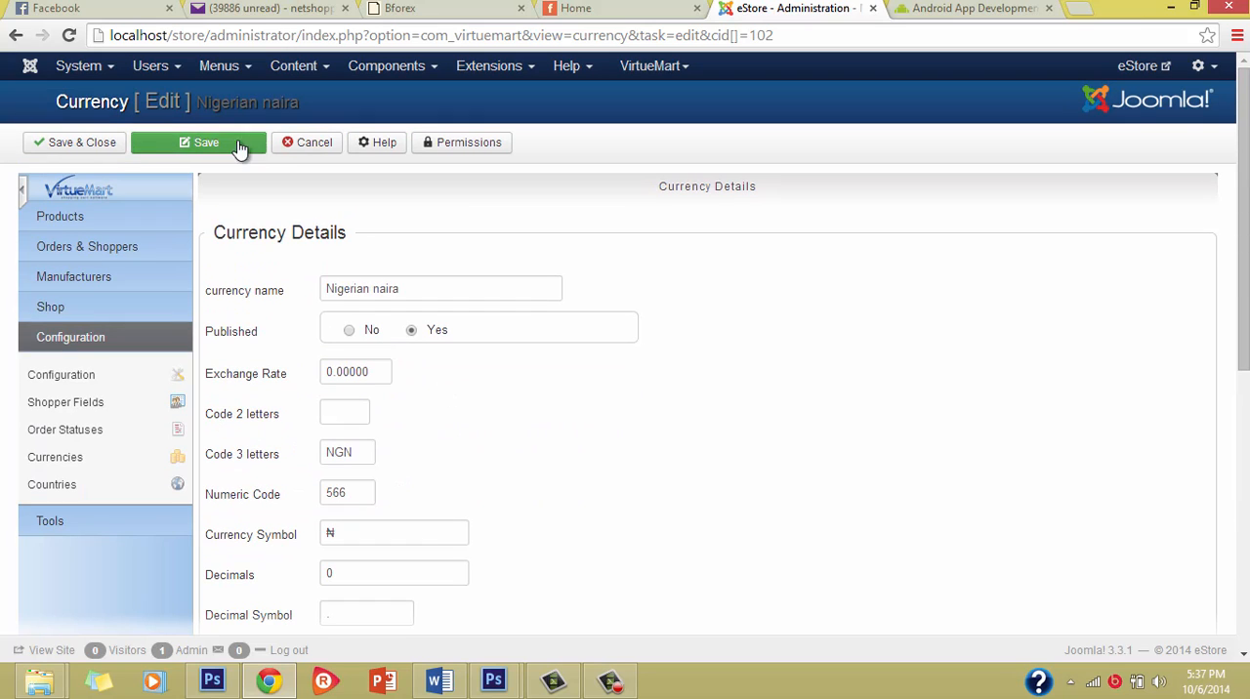
click(78, 142)
Step: Reload the storefront's home page and examine how the new products and the cart total show their naira prices
click(606, 8)
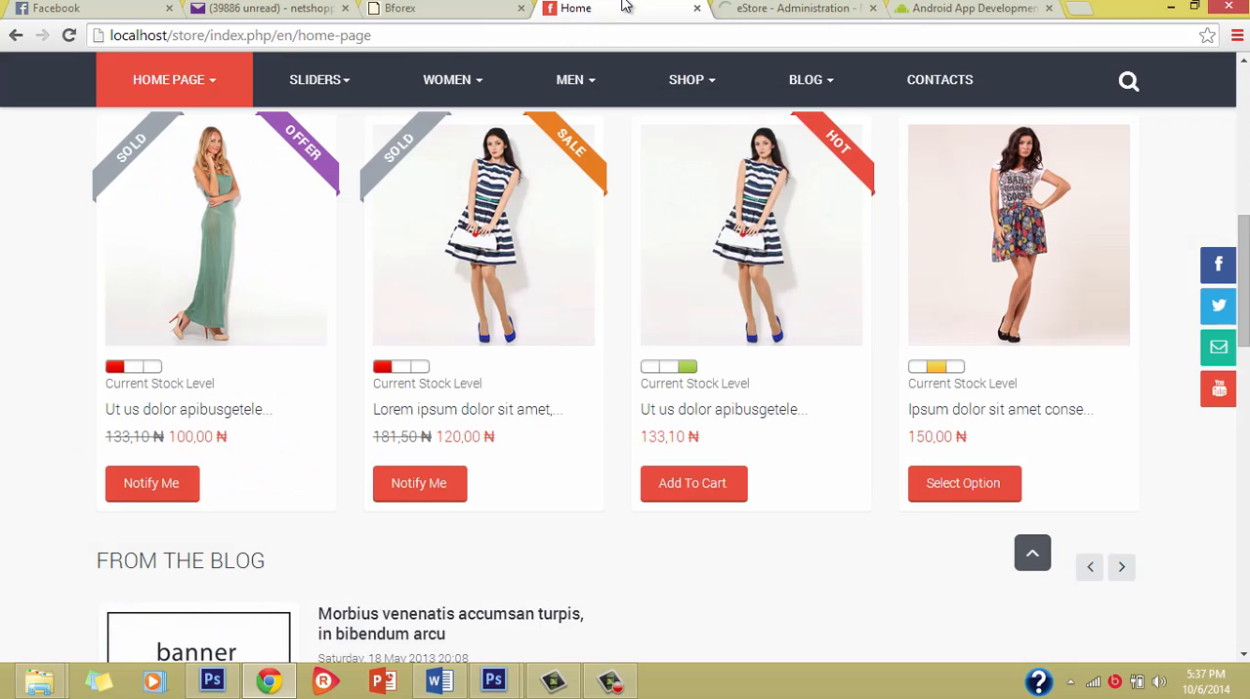
key(F5)
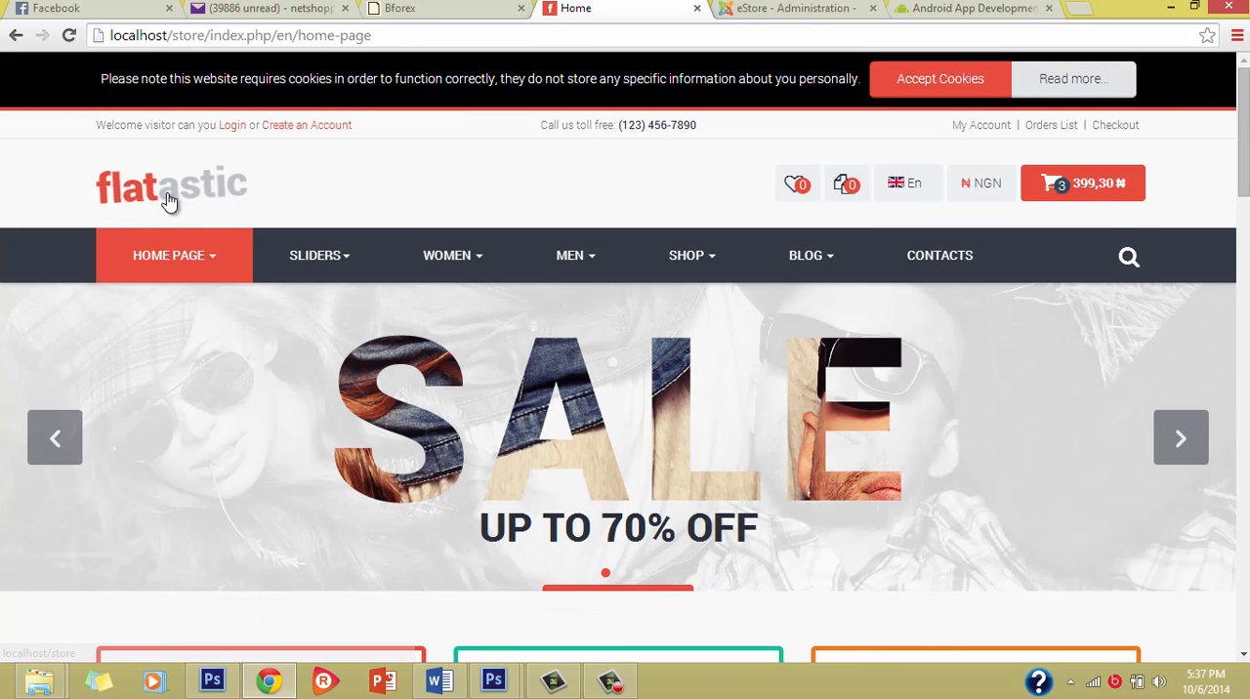
scroll(536, 446, down, 9)
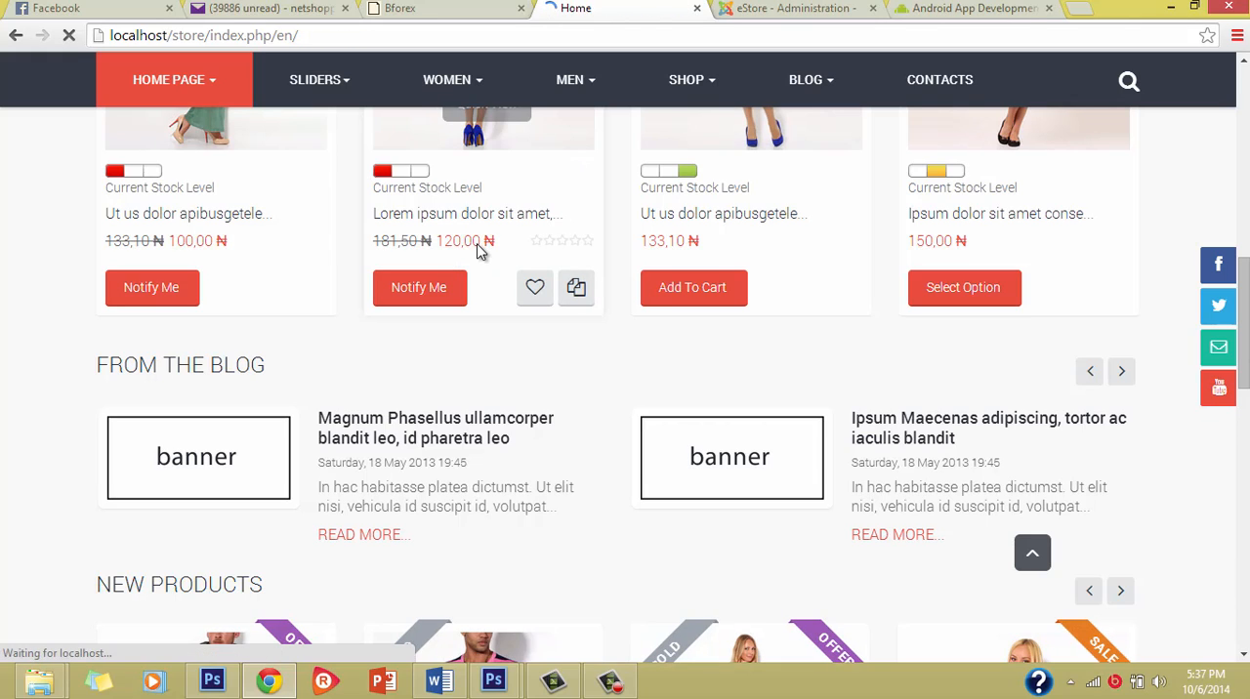
scroll(520, 479, down, 5)
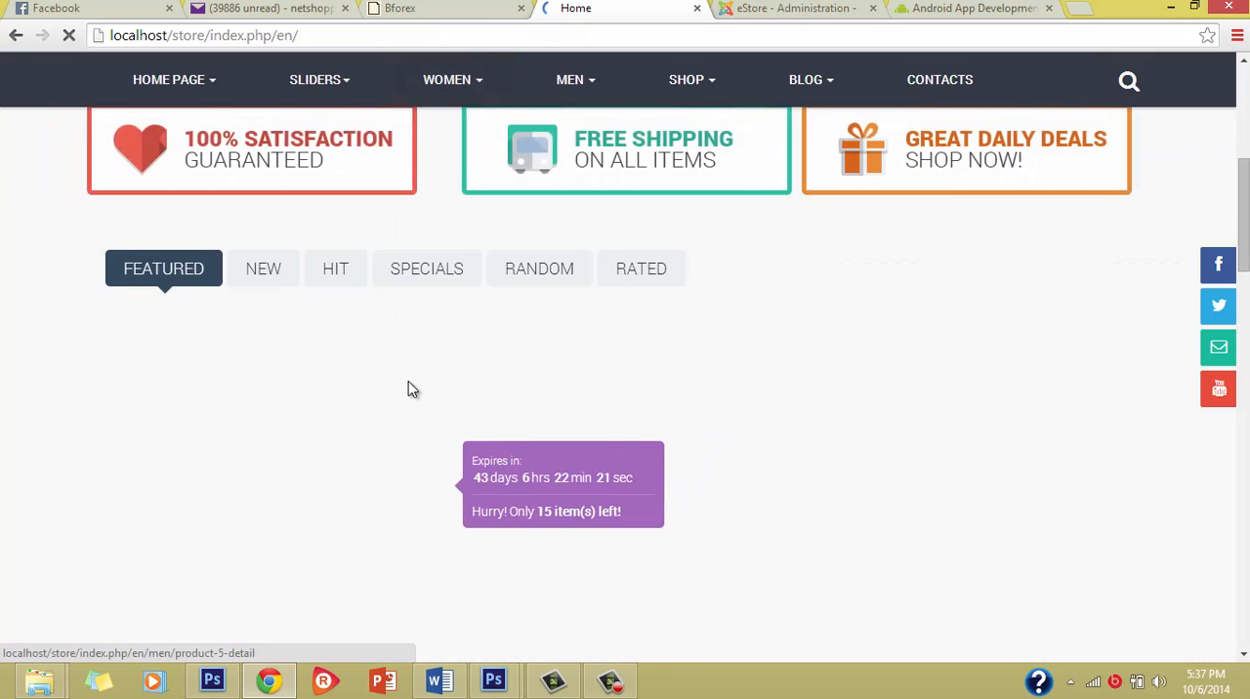
scroll(408, 381, down, 5)
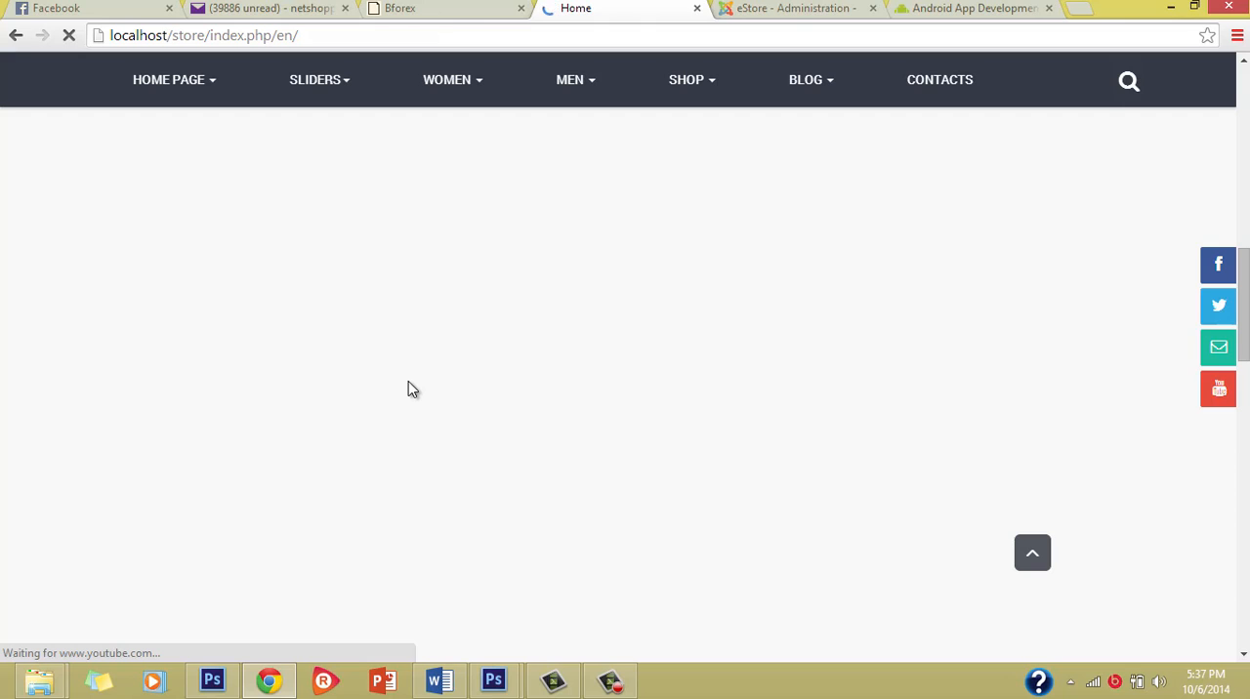
scroll(511, 427, up, 3)
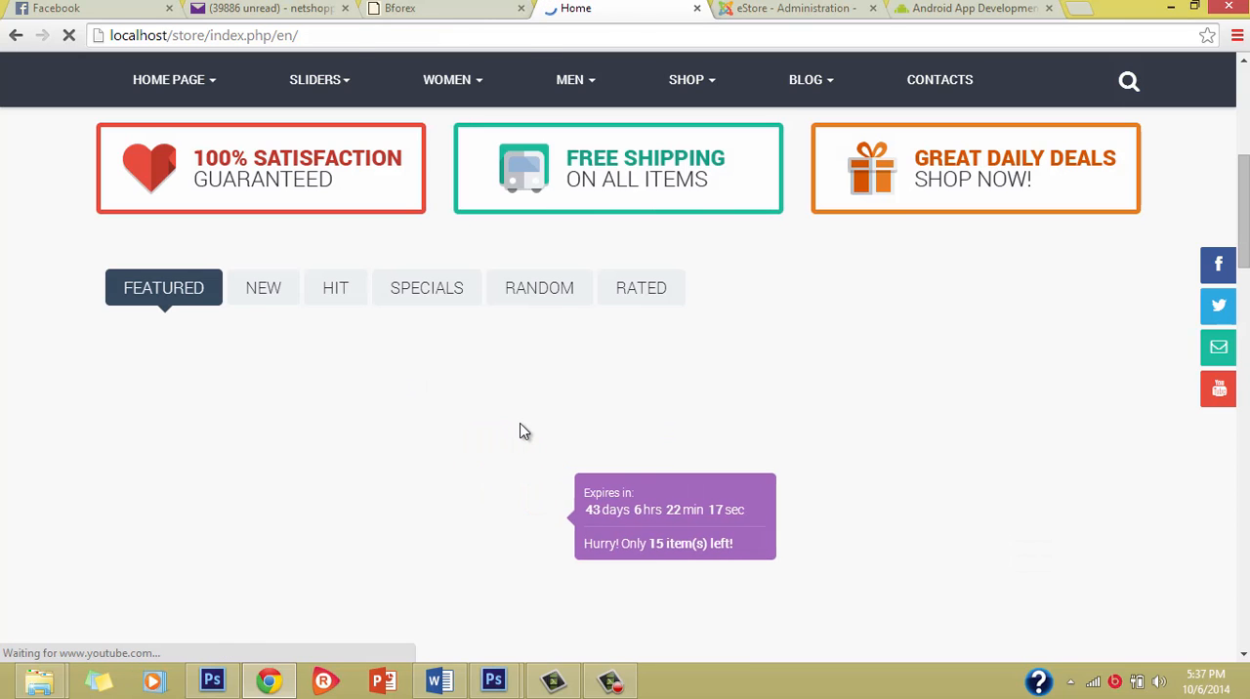
scroll(520, 431, up, 2)
scroll(542, 586, down, 6)
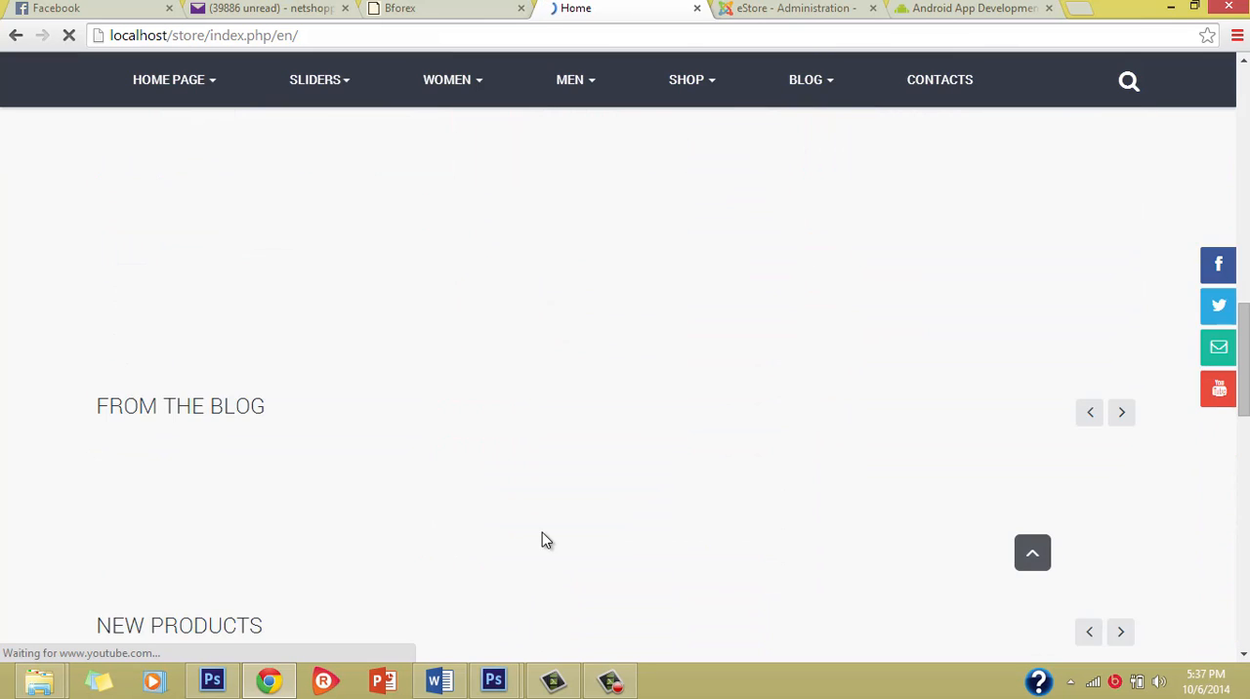
scroll(542, 528, down, 2)
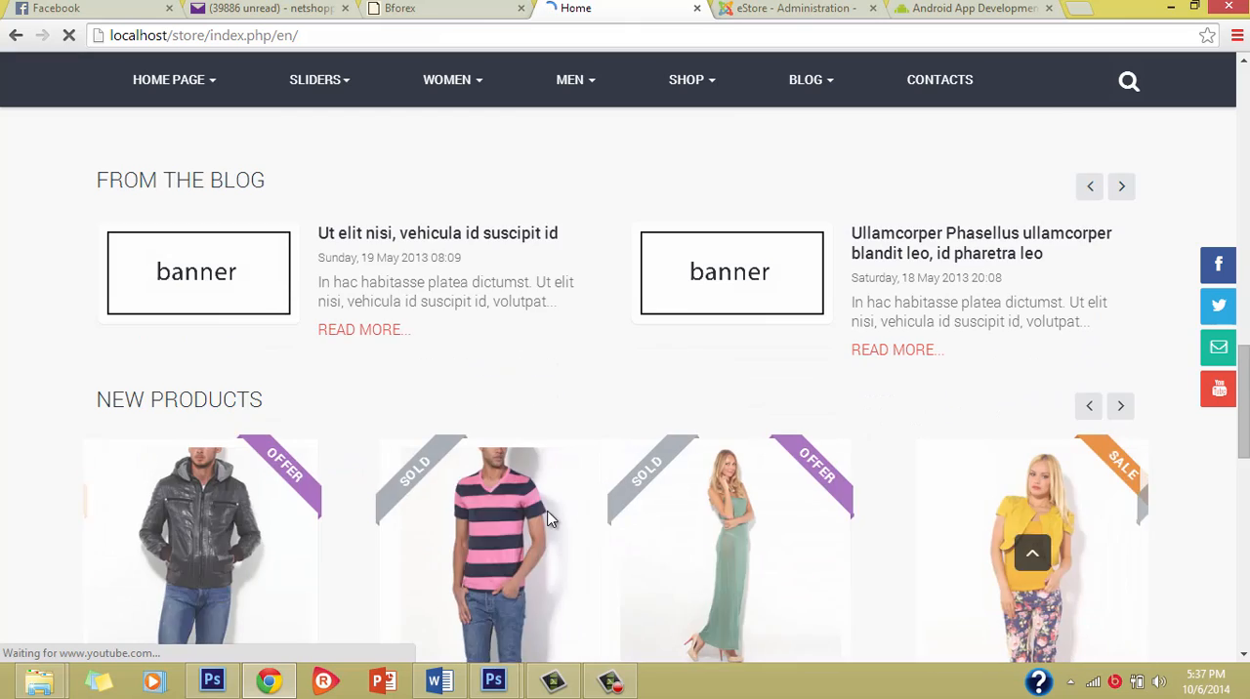
scroll(547, 520, down, 3)
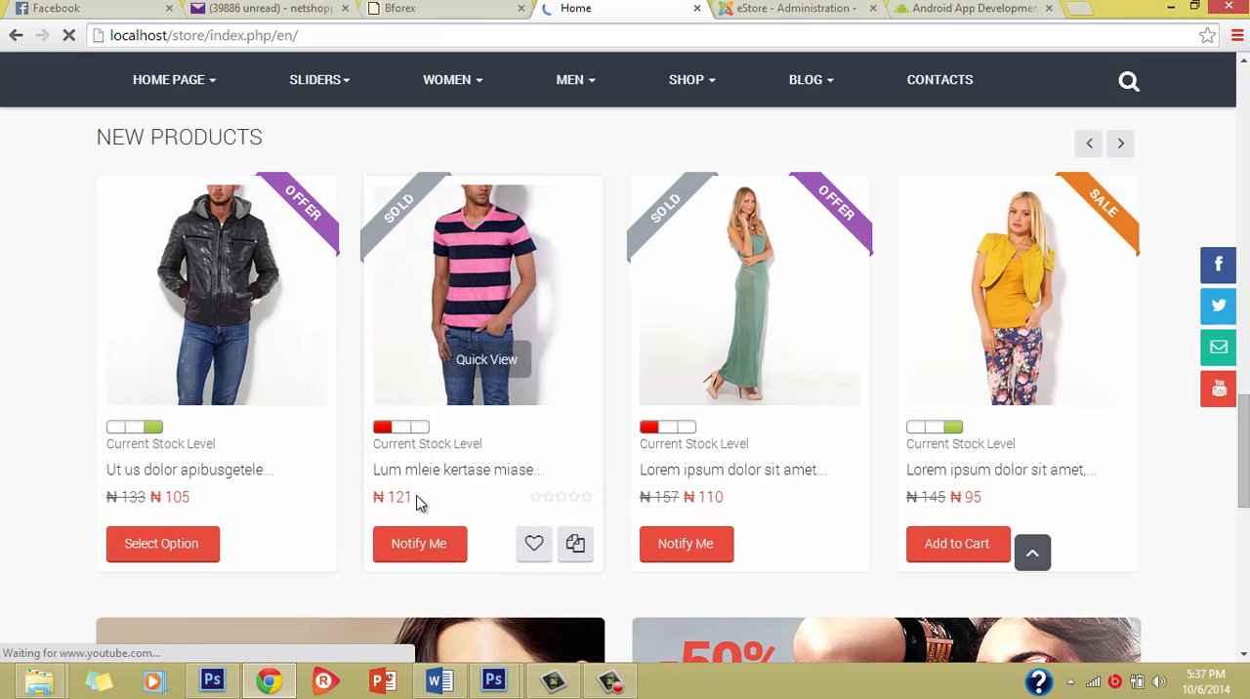
scroll(520, 606, down, 7)
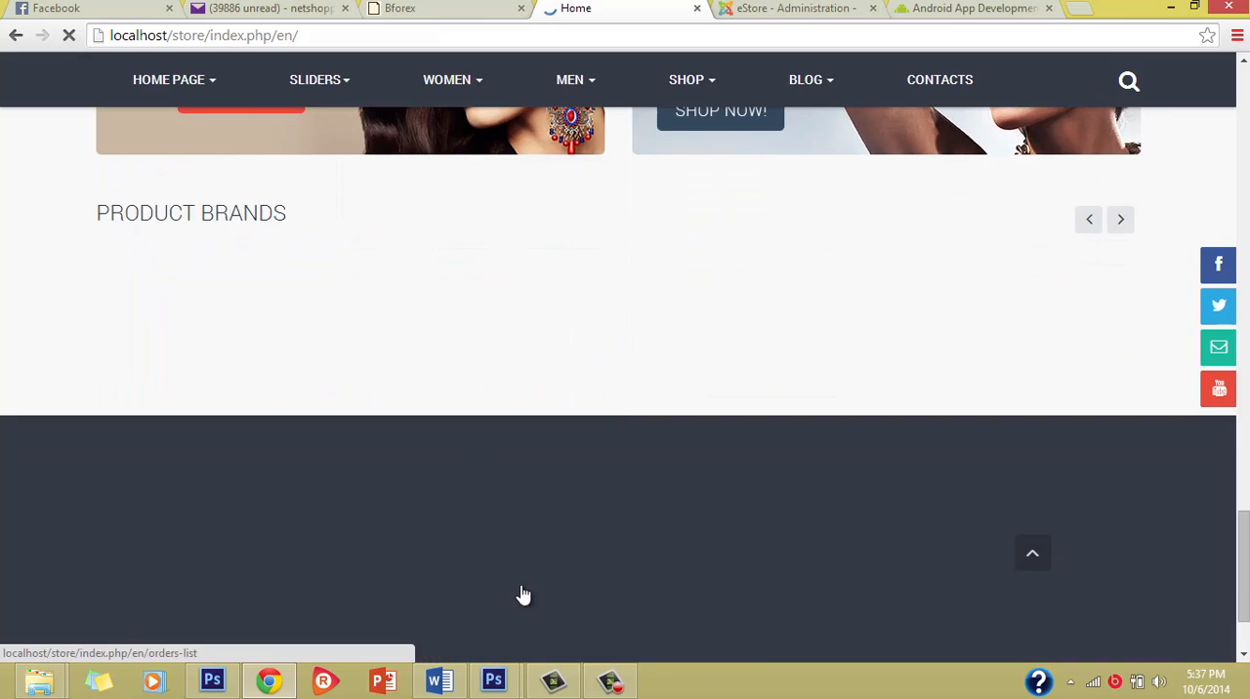
scroll(612, 182, up, 15)
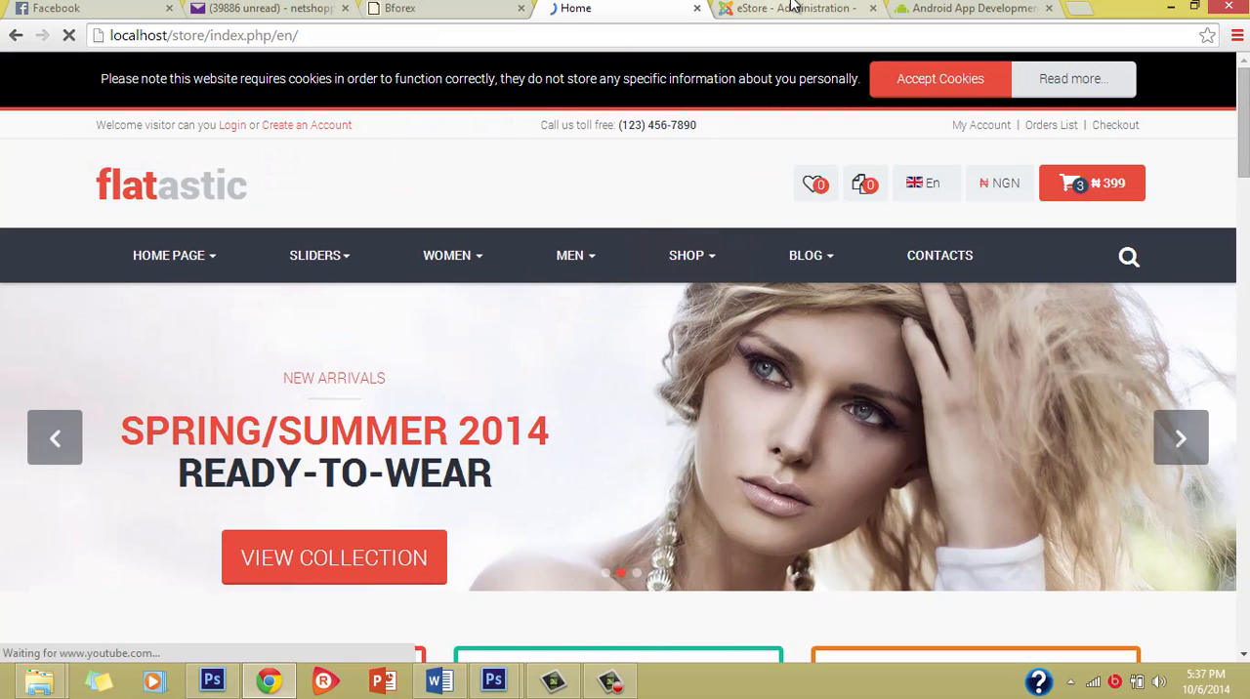
Step: Return to the store administration, look through its VirtueMart sections and expand the product management options
key(ctrl+Tab)
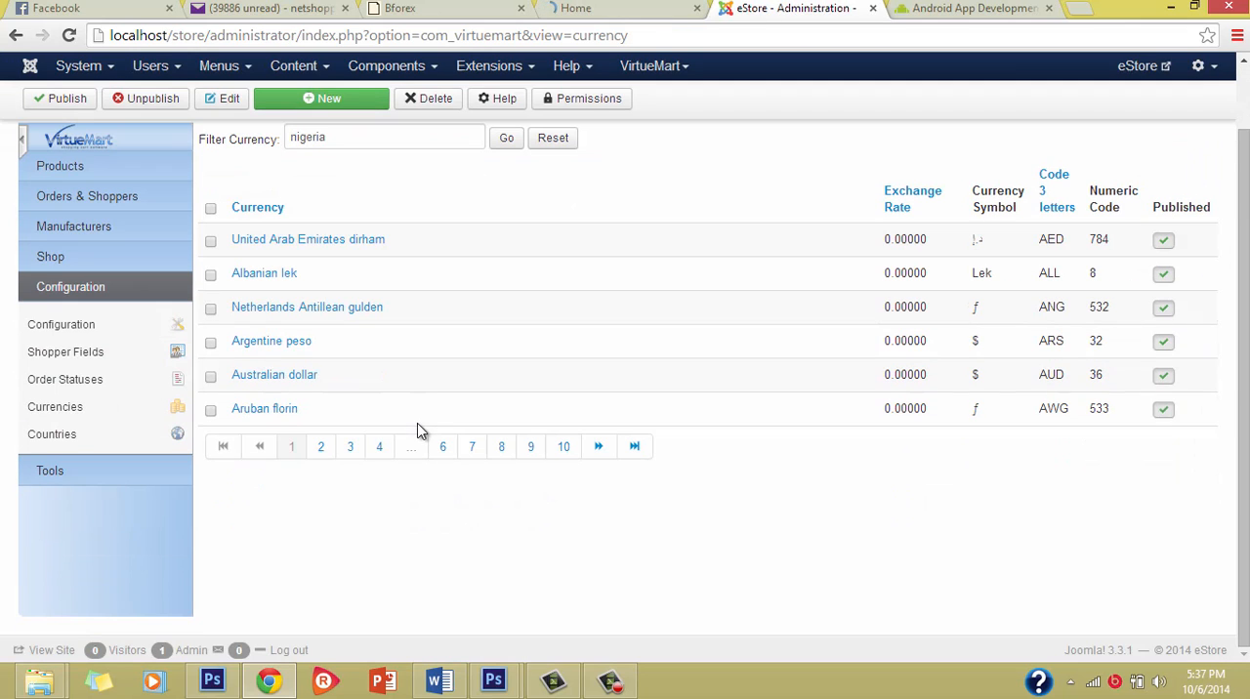
click(44, 260)
click(84, 163)
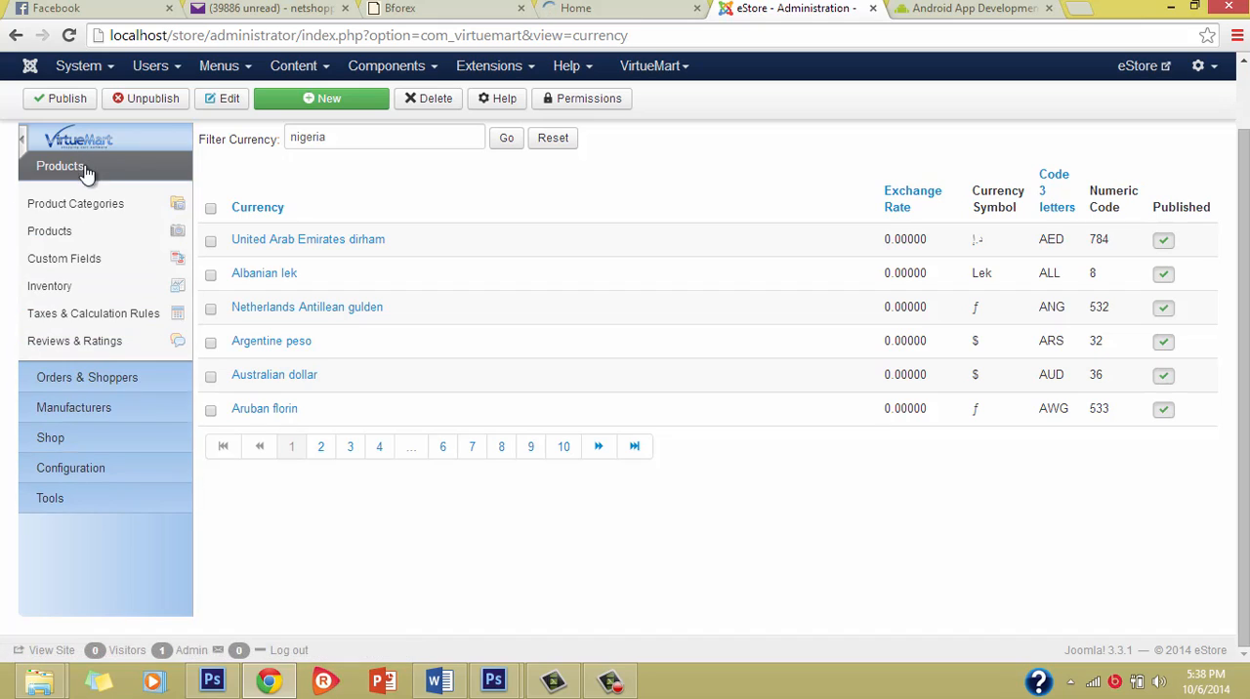
click(98, 379)
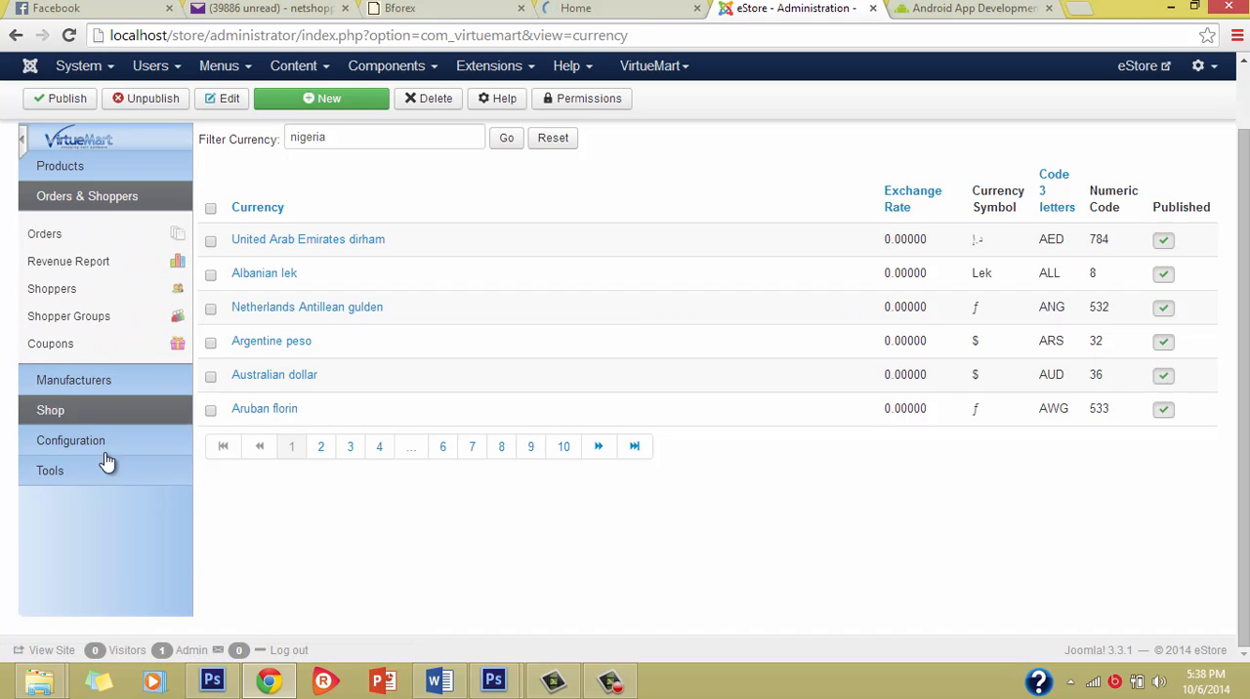
click(105, 472)
click(153, 162)
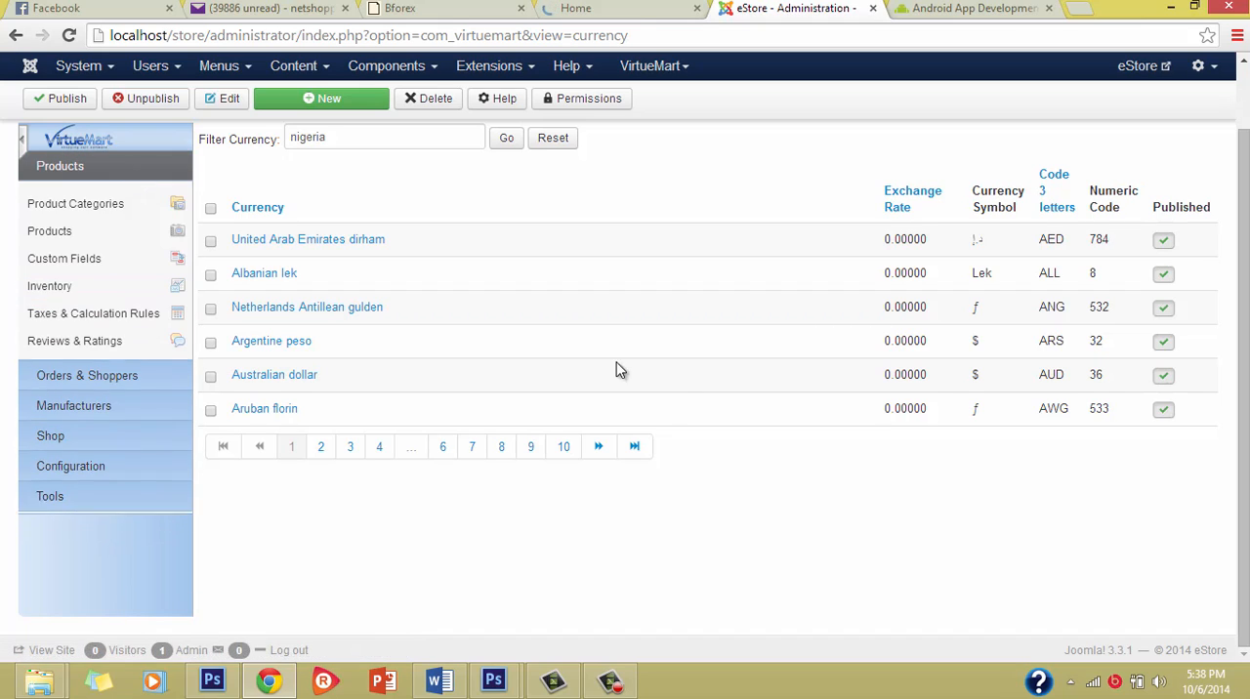
scroll(684, 400, up, 2)
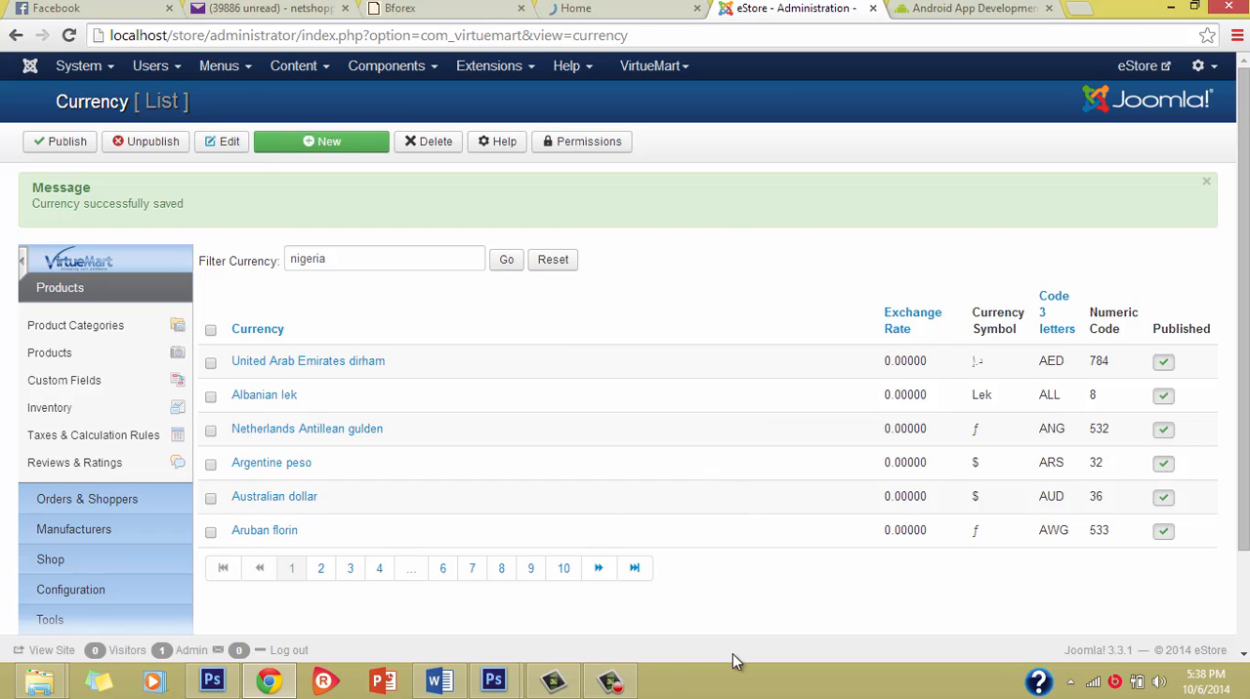
scroll(579, 615, down, 1)
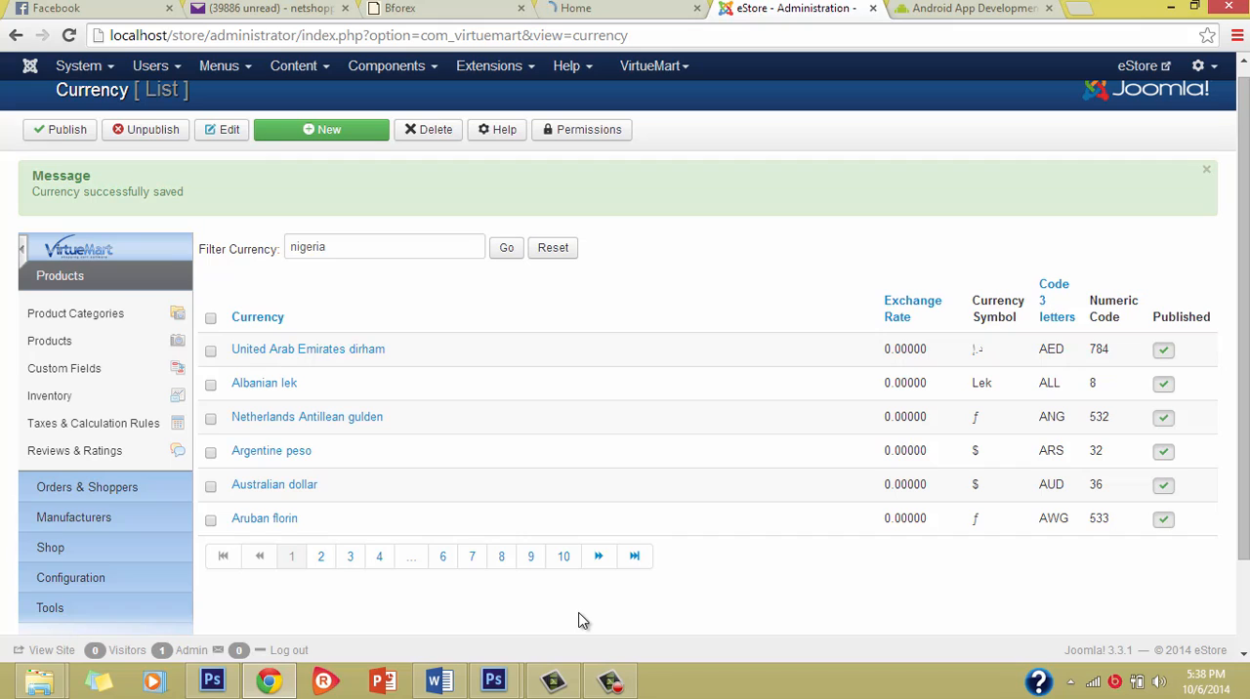
scroll(580, 619, down, 1)
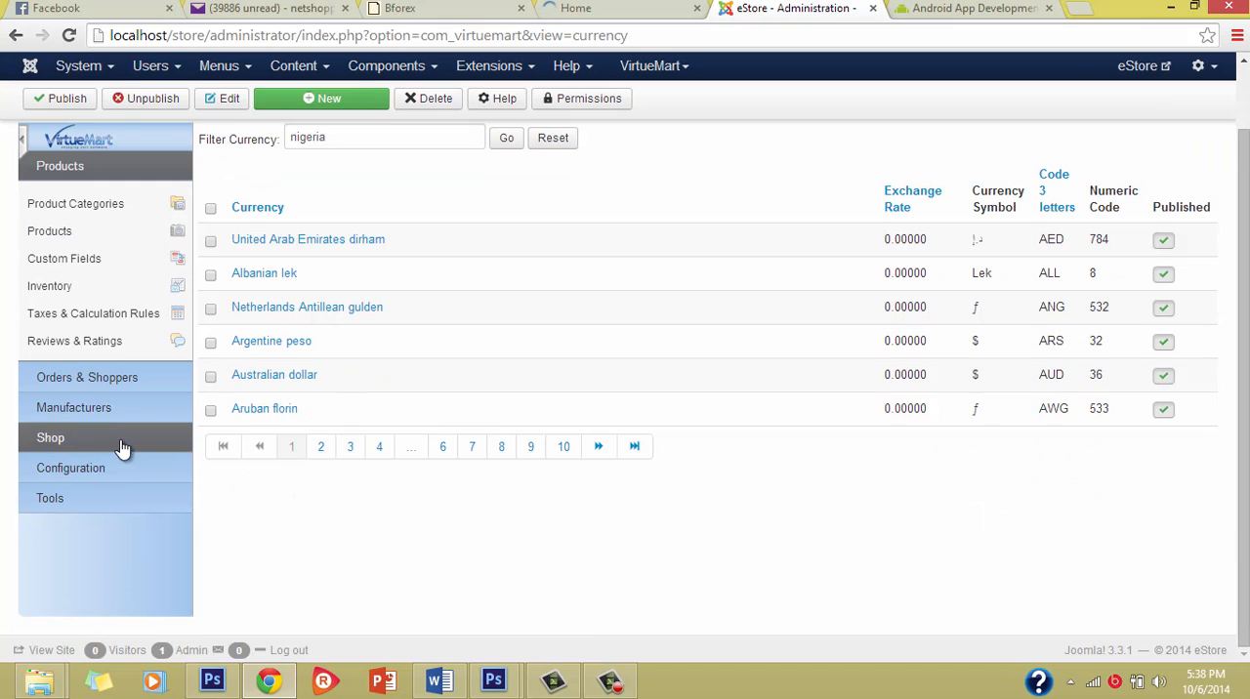
scroll(115, 226, up, 2)
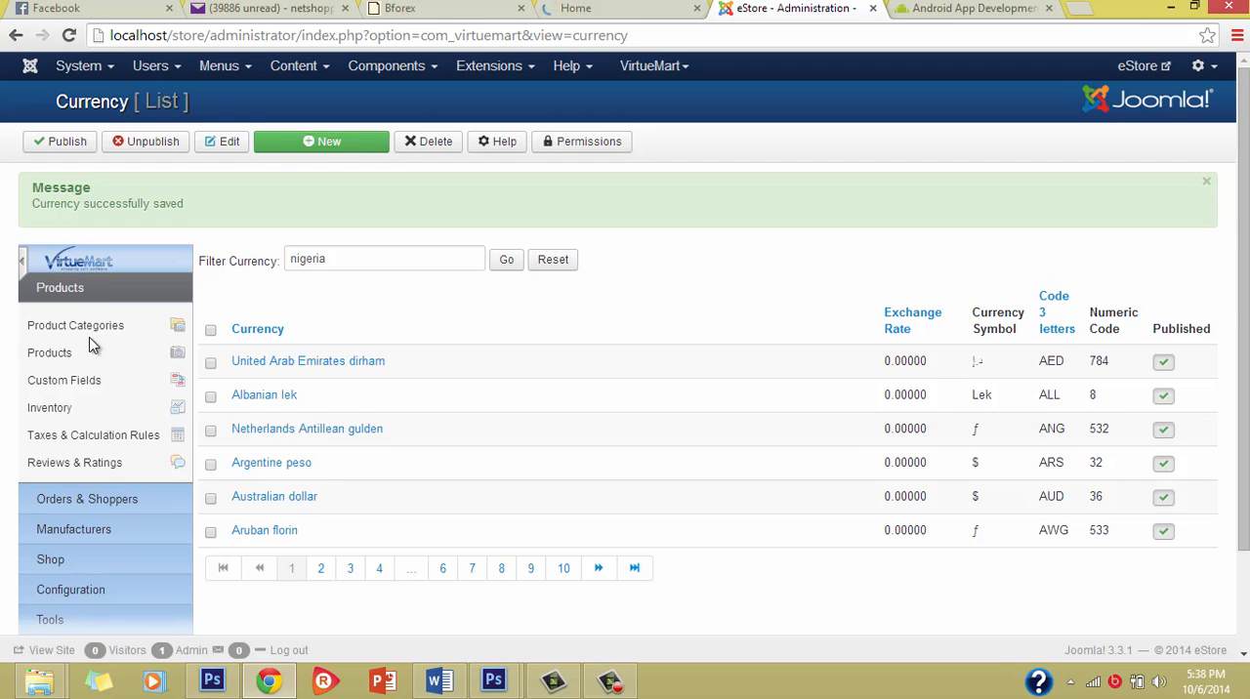
scroll(146, 537, down, 1)
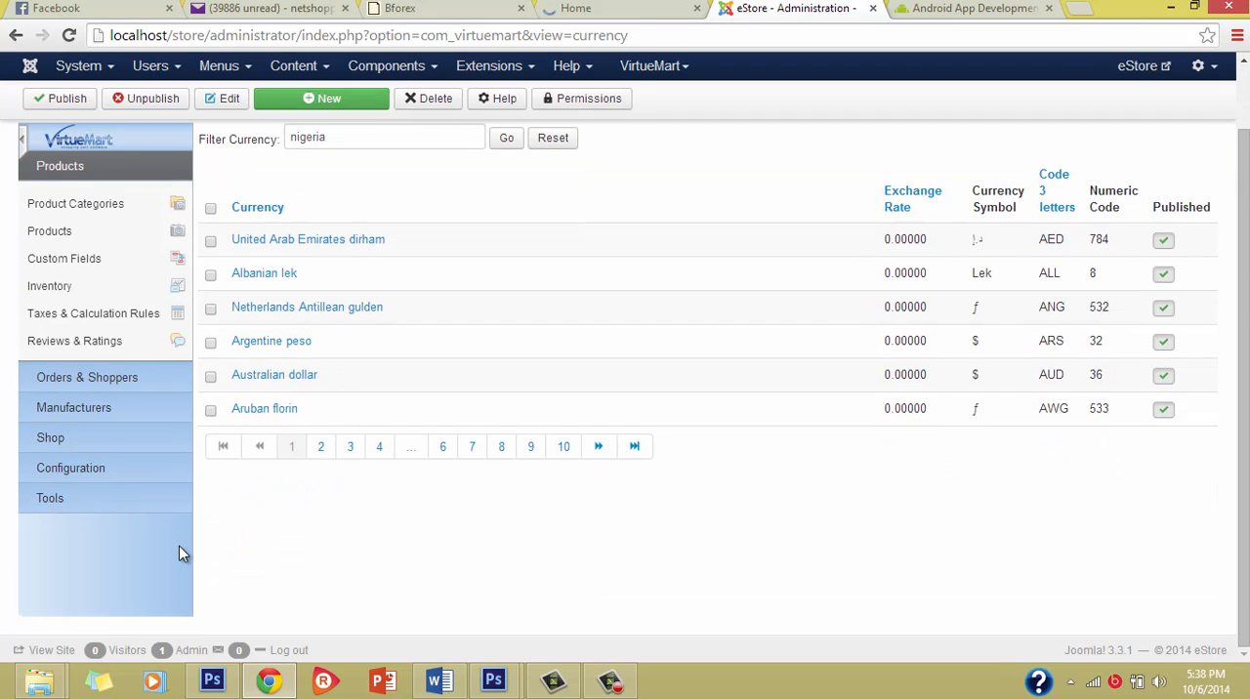